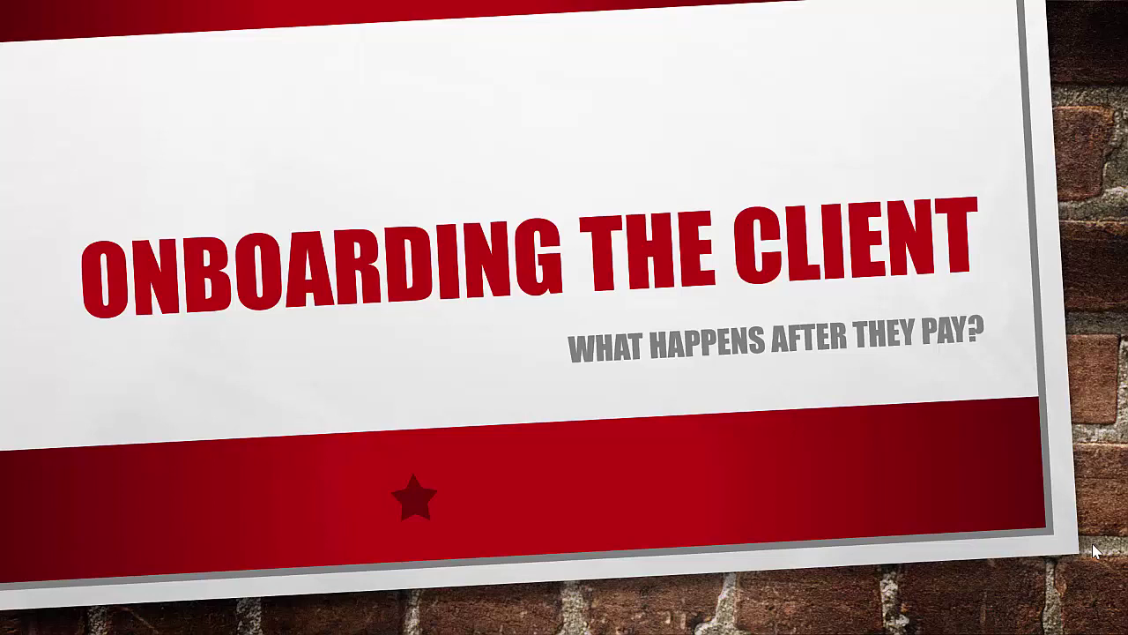
# Leave the slideshow and switch to the empty Fusion workspace in Typeform.
pyautogui.hotkey('alt', 'Tab')
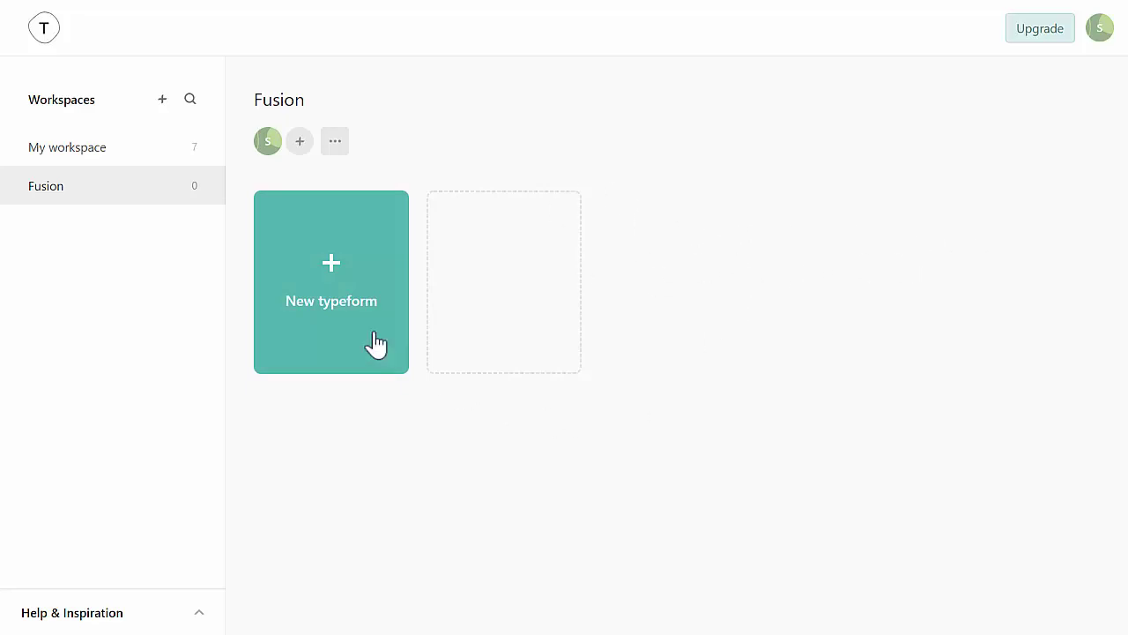
pyautogui.click(338, 280)
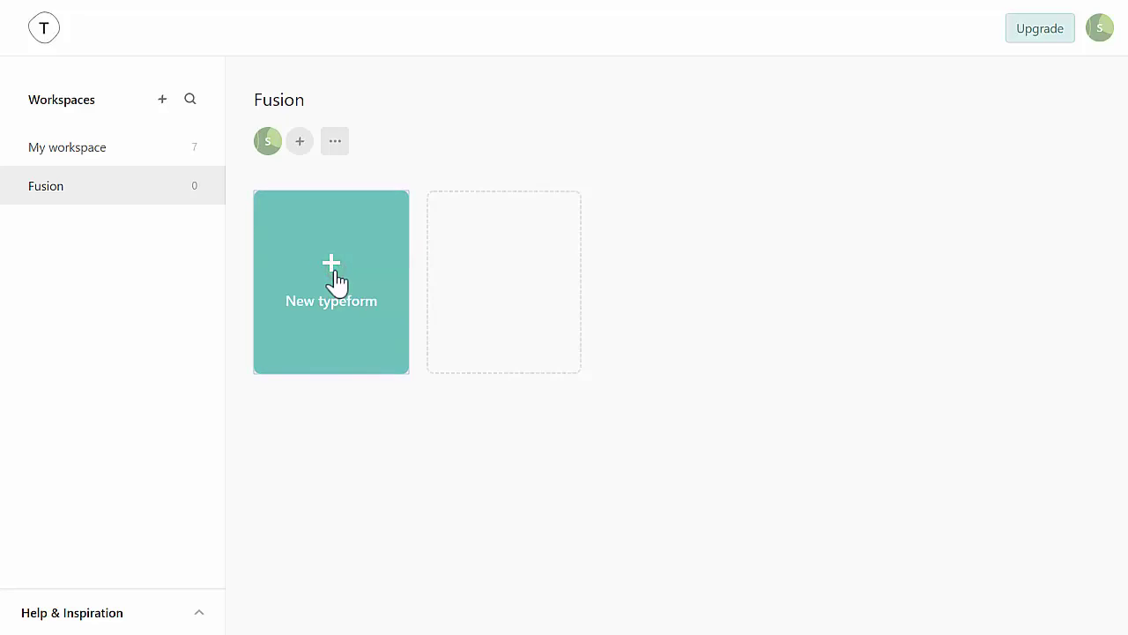
# Bring up the Template gallery for a new typeform and browse its templates.
pyautogui.click(337, 280)
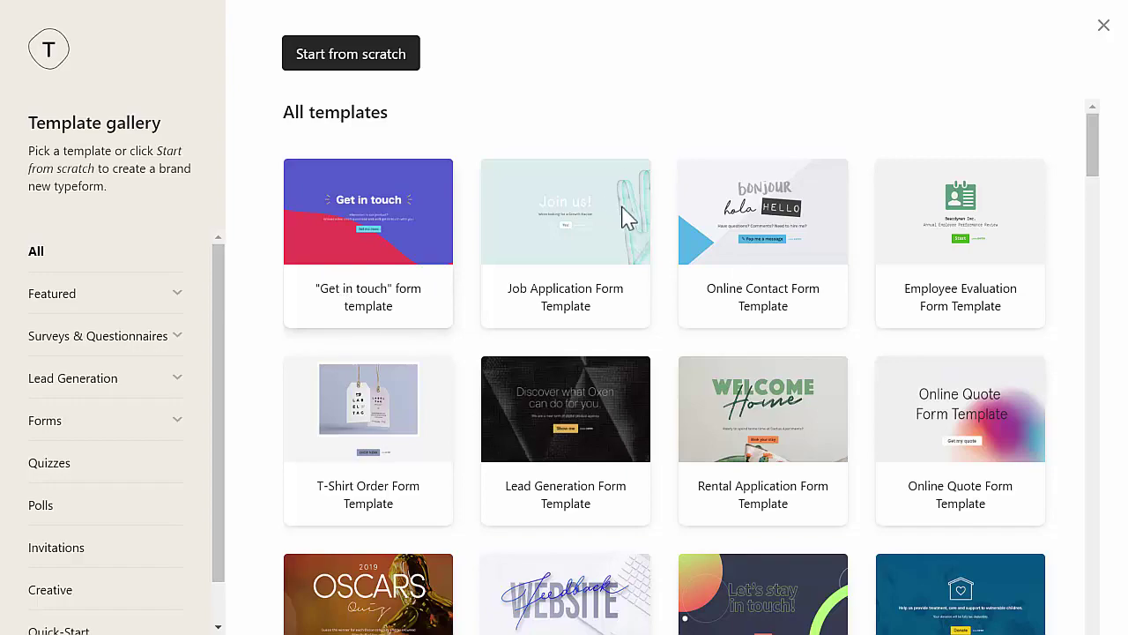
pyautogui.moveTo(1086, 173); pyautogui.dragTo(1090, 113)
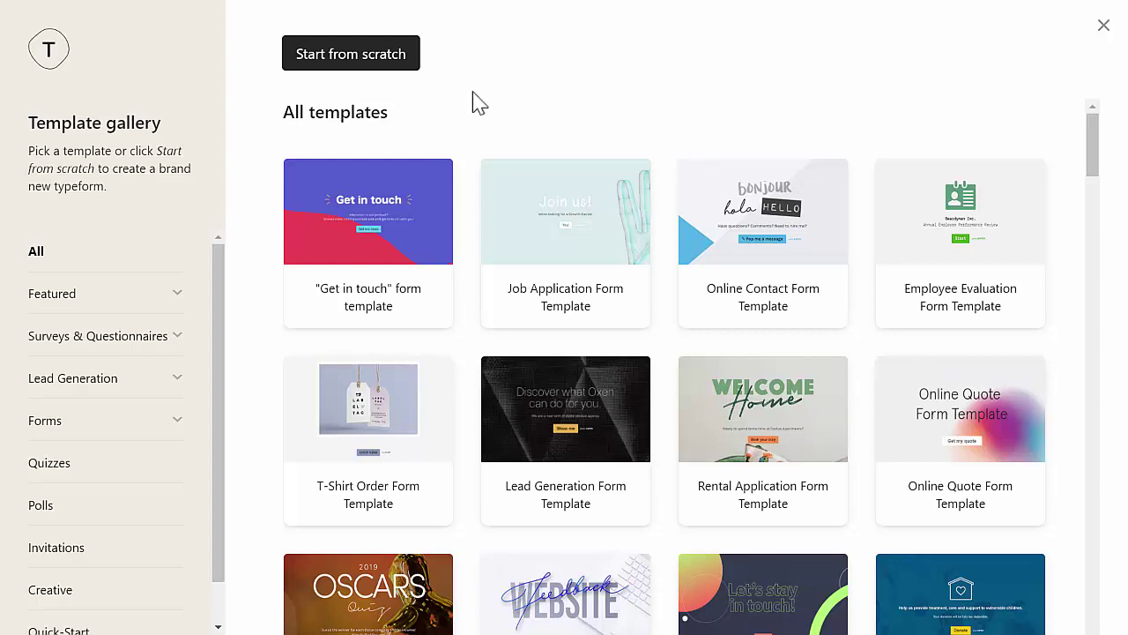
# Start a blank form from scratch and name it 'Client Onboarding'.
pyautogui.click(358, 58)
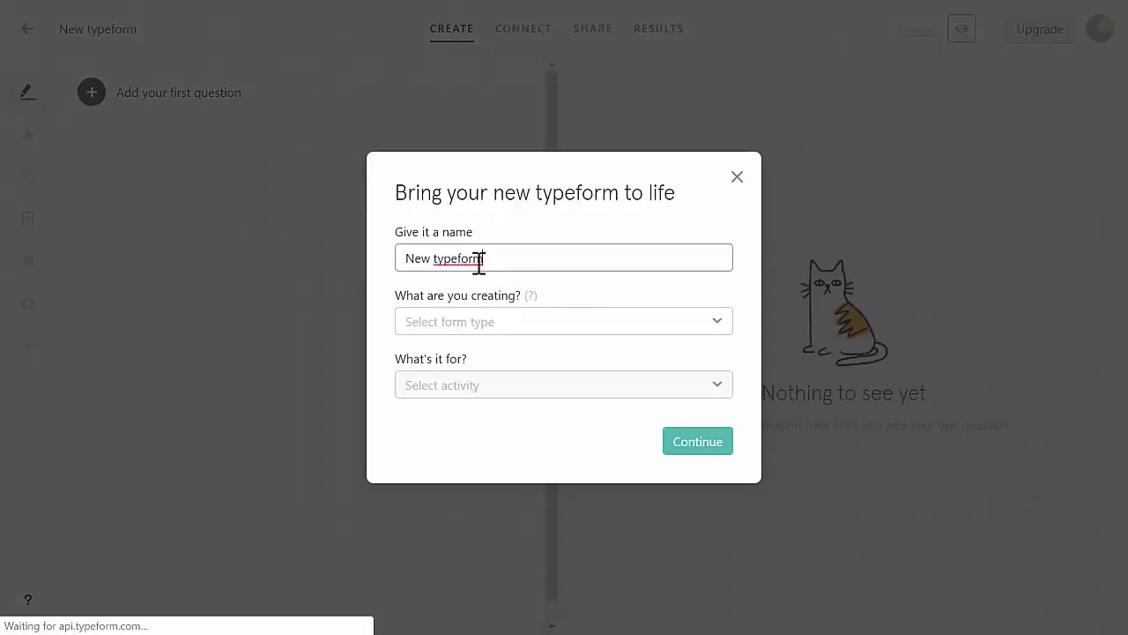
pyautogui.click(488, 258)
pyautogui.tripleClick(489, 259)
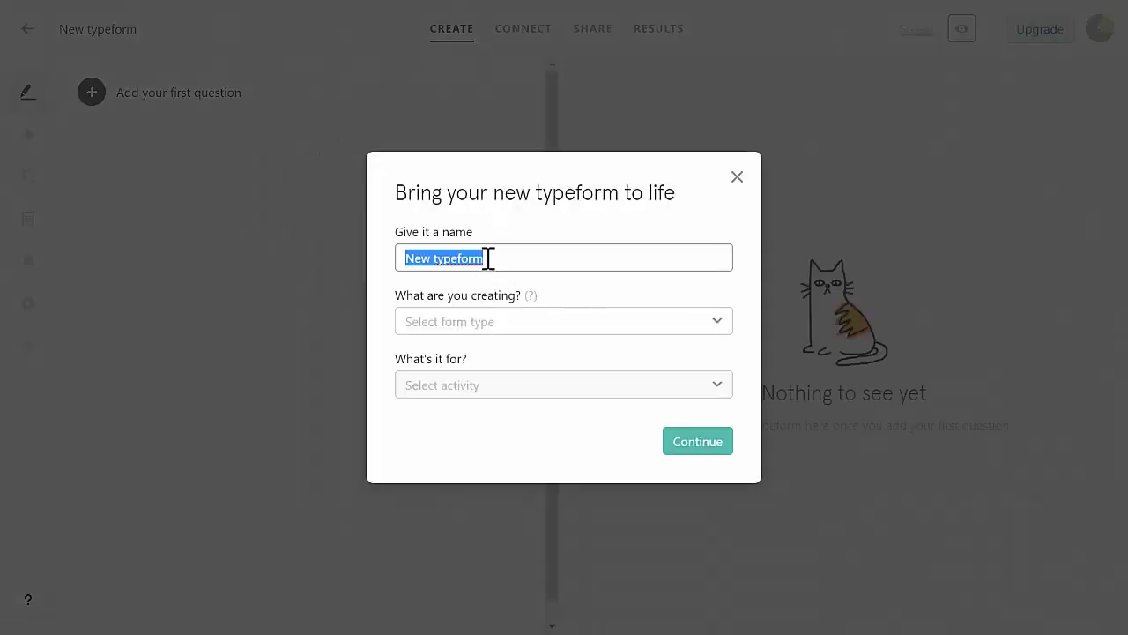
pyautogui.write('Client Onboarding')
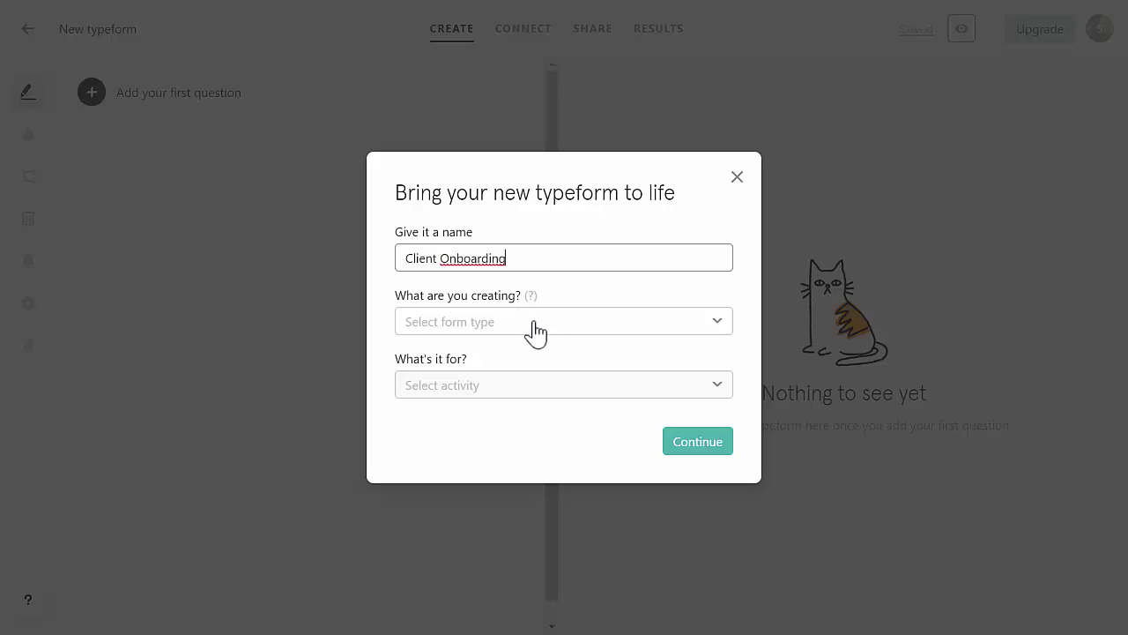
pyautogui.moveTo(529, 297)
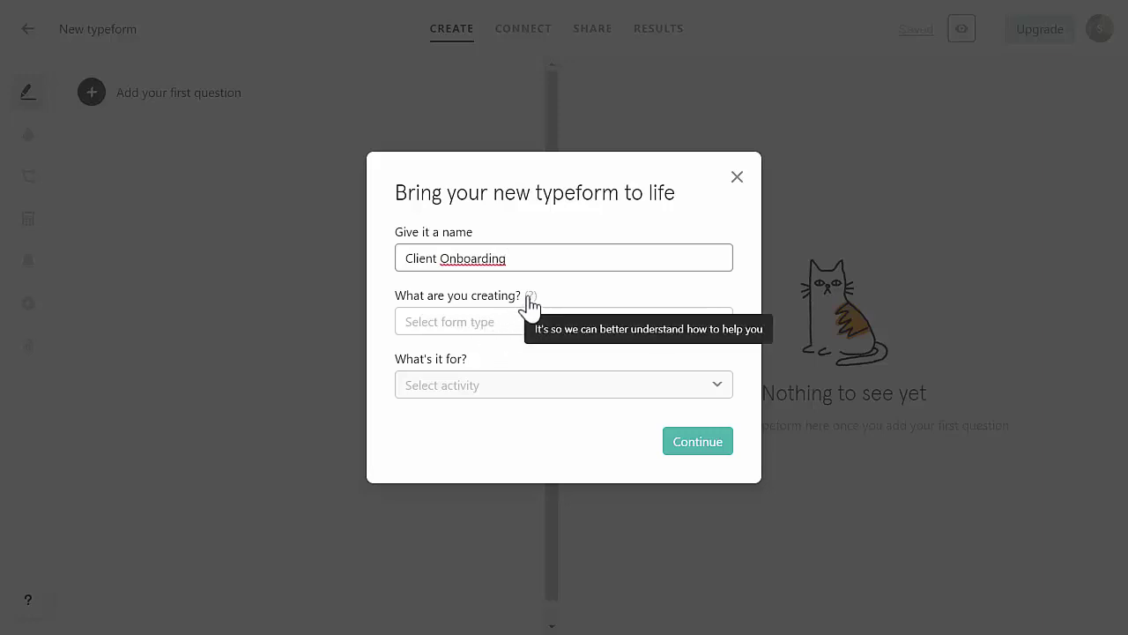
pyautogui.click(687, 446)
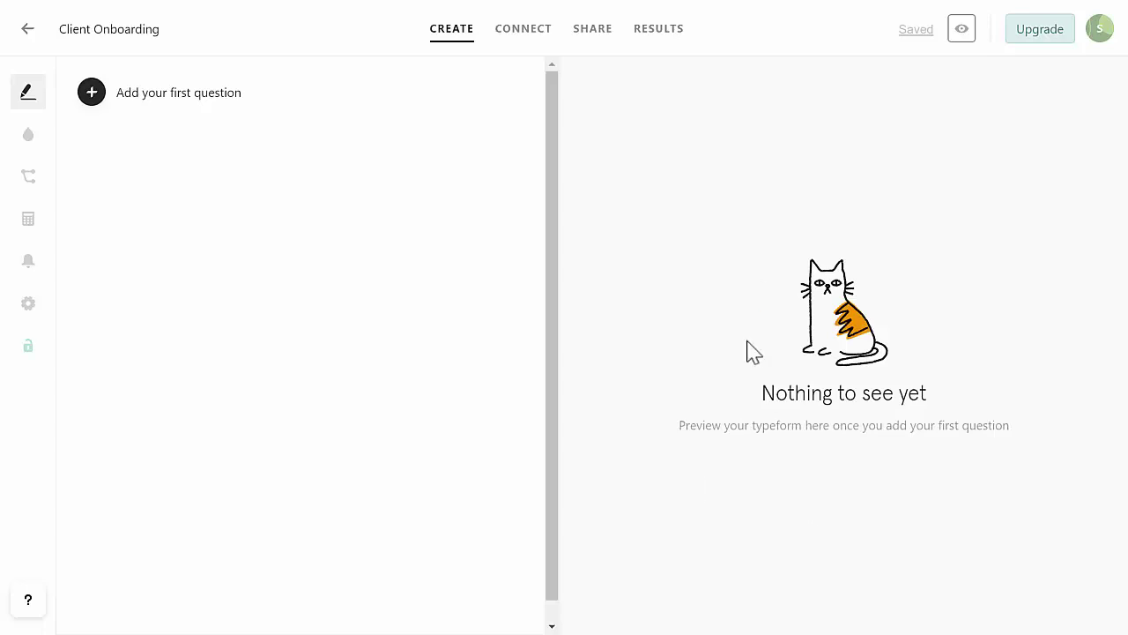
# Insert a Statement block as the form's first question.
pyautogui.click(92, 93)
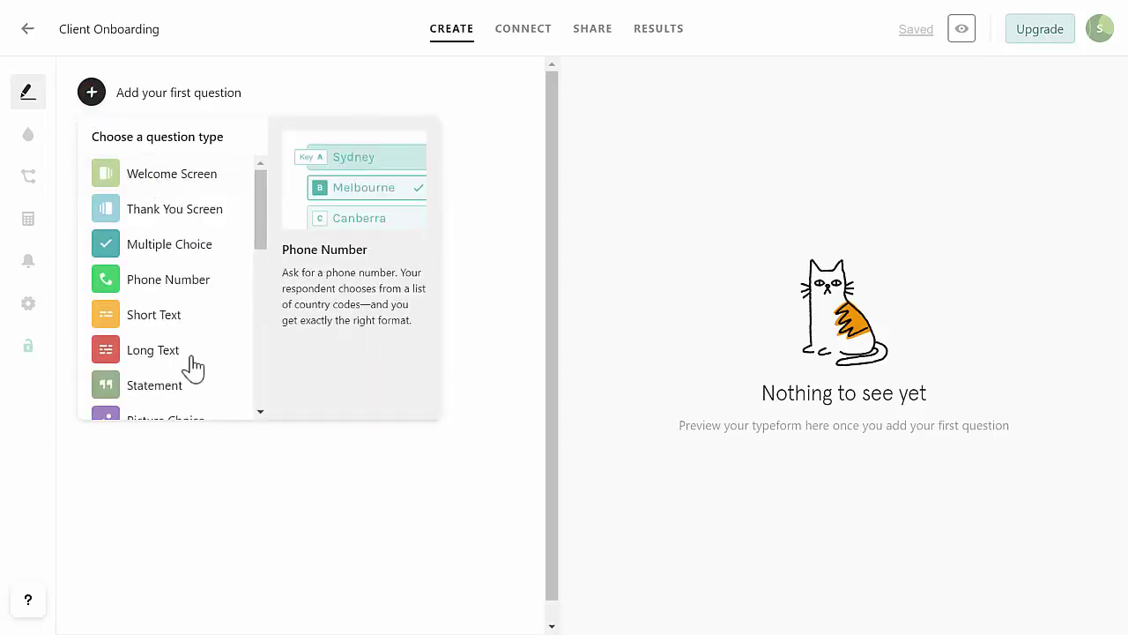
pyautogui.click(162, 389)
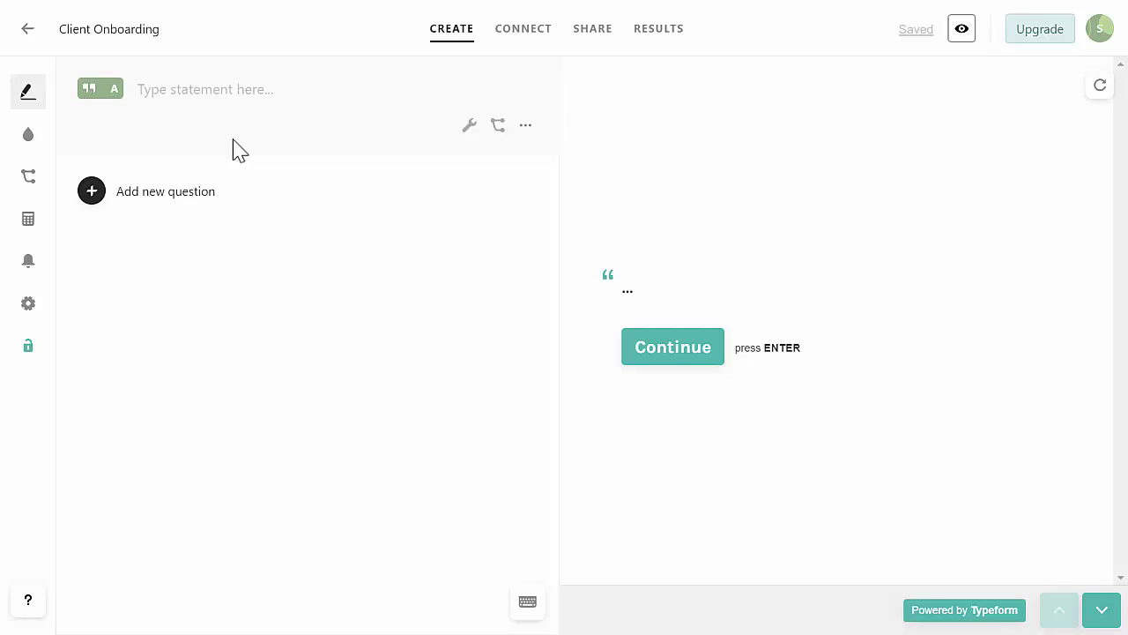
# Enter the welcome paragraph, correcting 'detials' to 'details' and 'relatinship' to 'relationship'.
pyautogui.write('Before we can process your order we need a few detials.  We pride ourselves on open-communication and delivering value above and beyond the normal agency - client relatinship. Whatever information you can supply us with helps. Do not be discouraged if you do ')
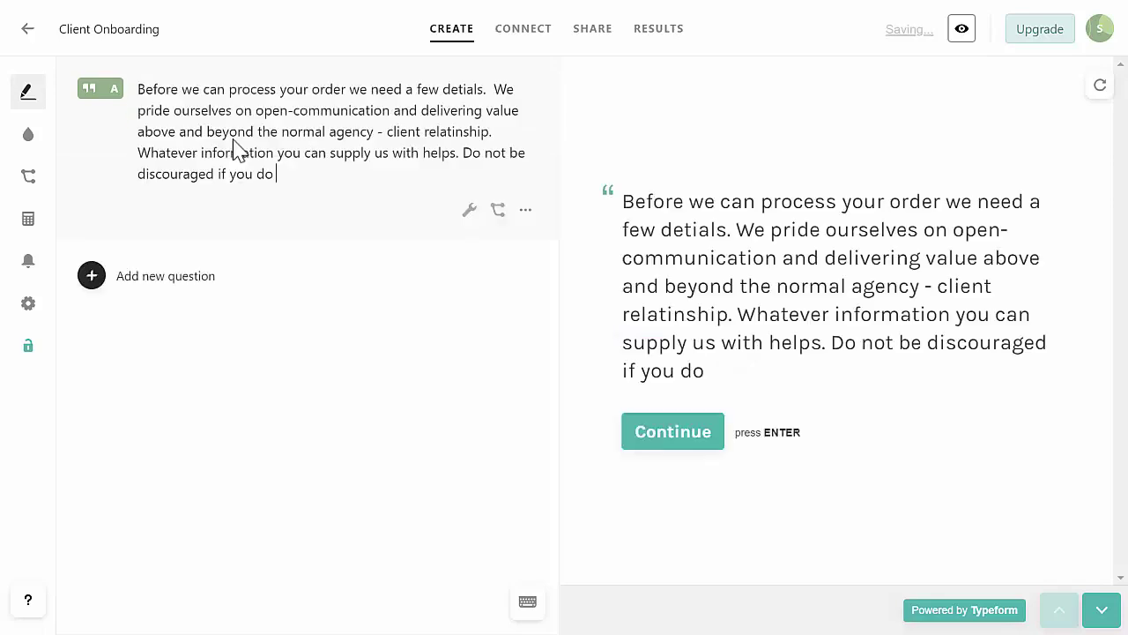
pyautogui.write('not have all the items requested below. Please set aside about 5-10 minutes to complete this form to the best of your ability.')
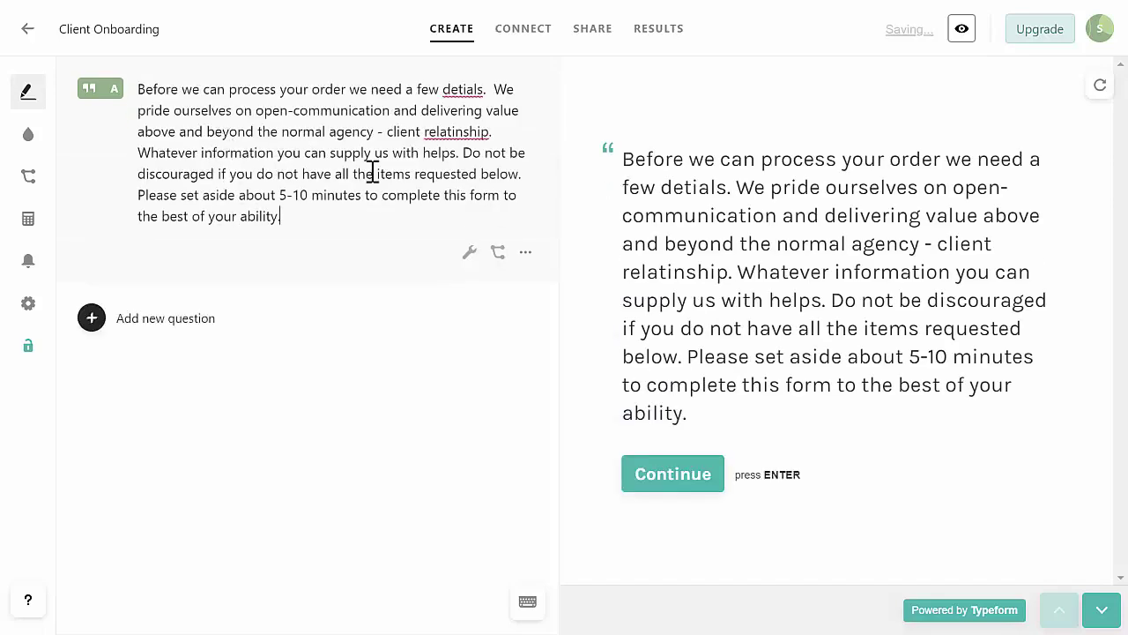
pyautogui.rightClick(462, 91)
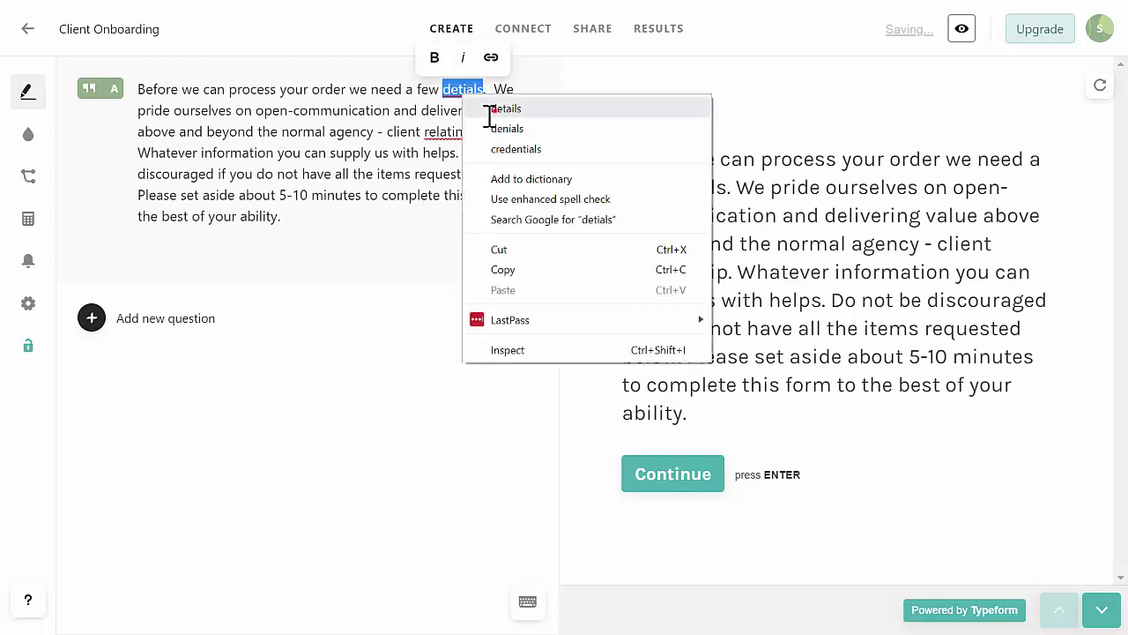
pyautogui.click(493, 109)
pyautogui.rightClick(460, 132)
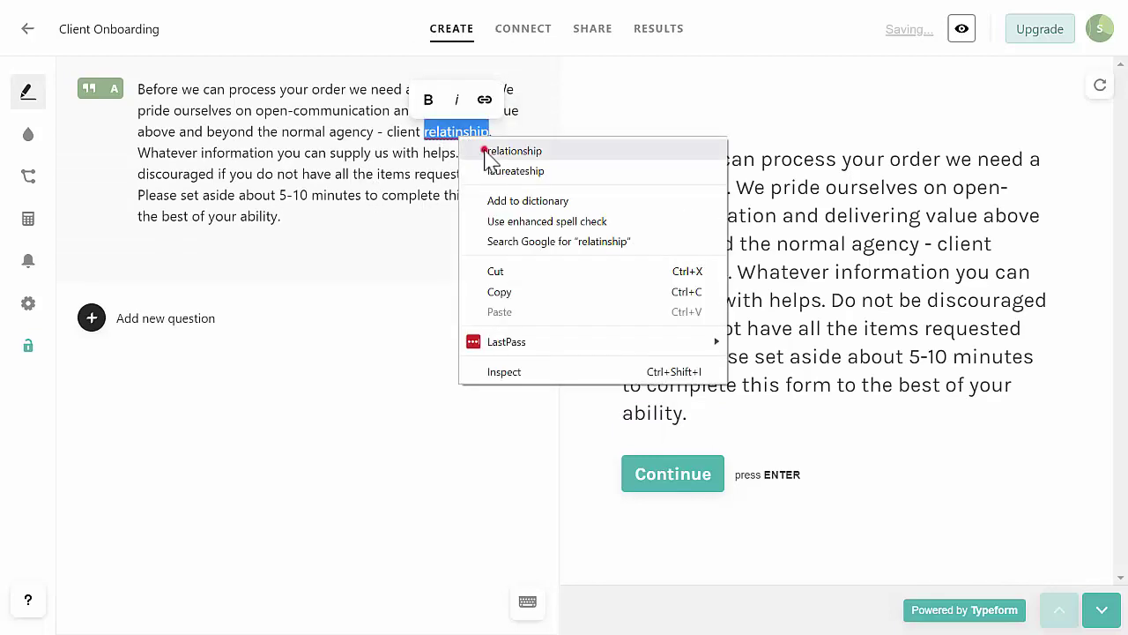
pyautogui.click(488, 149)
# Make the phrase '5-10 minutes' bold.
pyautogui.moveTo(280, 195); pyautogui.dragTo(360, 195)
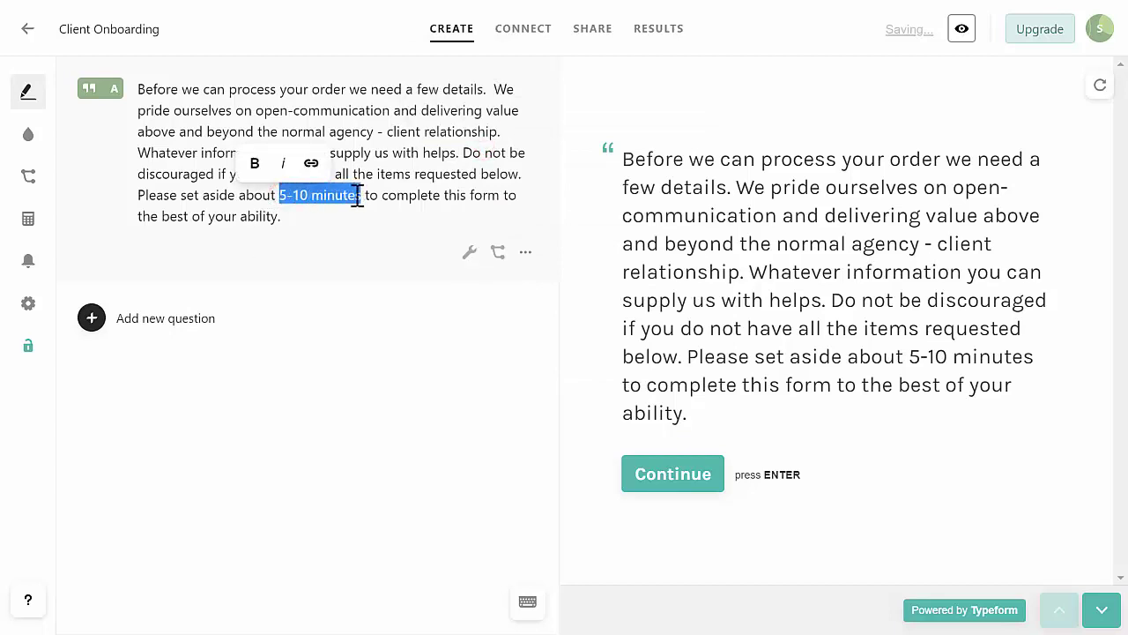
pyautogui.click(254, 166)
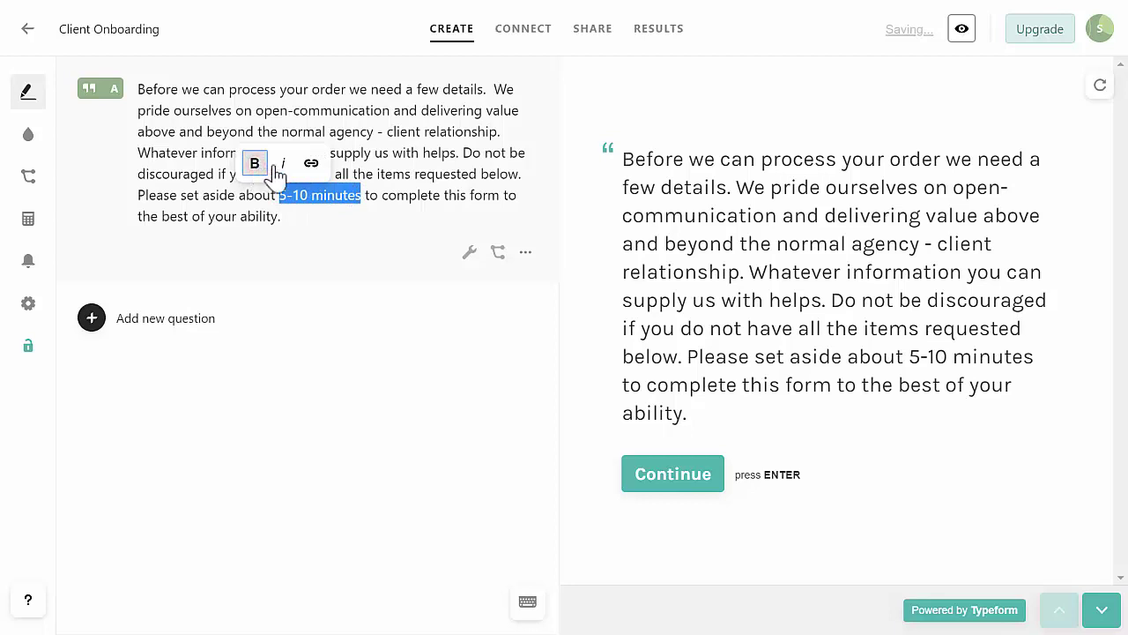
pyautogui.click(414, 172)
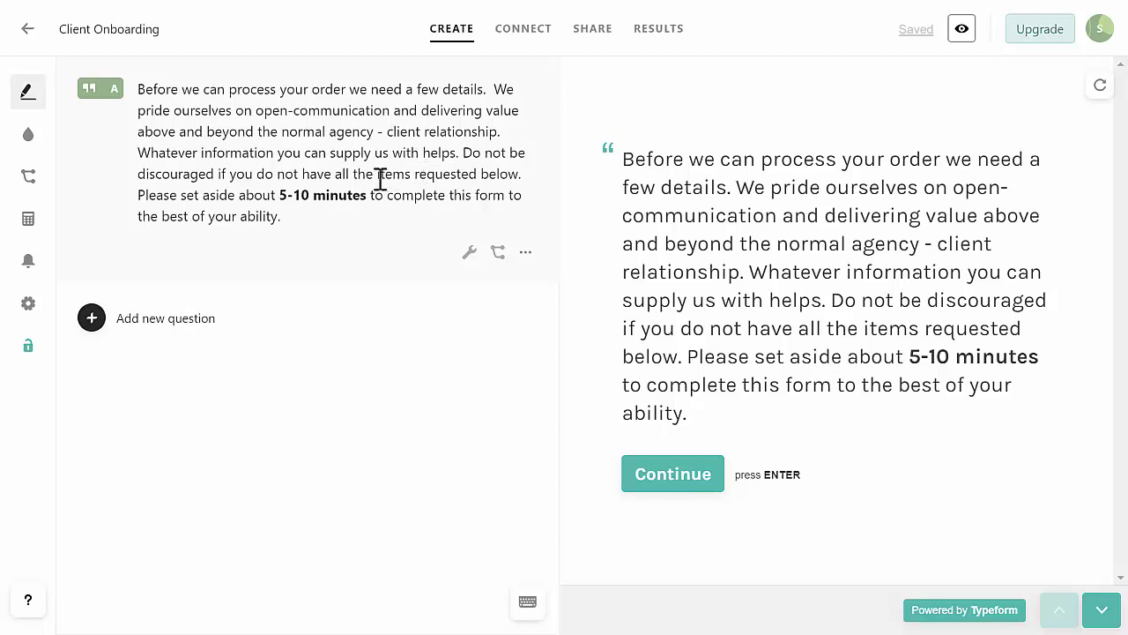
# Add the first Unsplash photo, with red and purple streaks, as the statement's image.
pyautogui.click(469, 255)
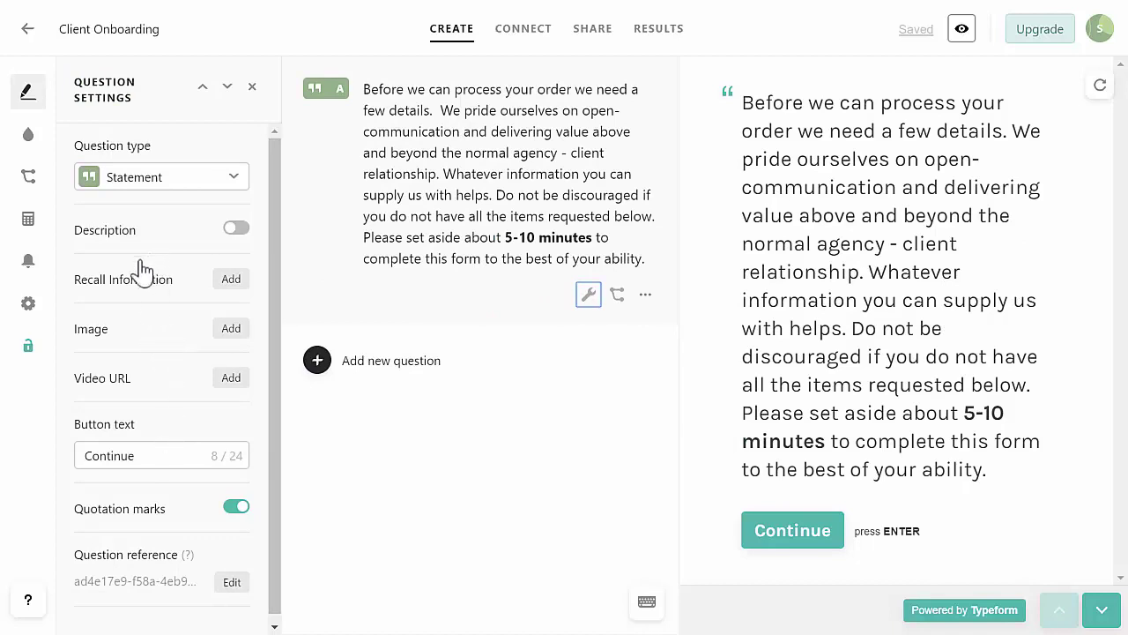
pyautogui.click(229, 331)
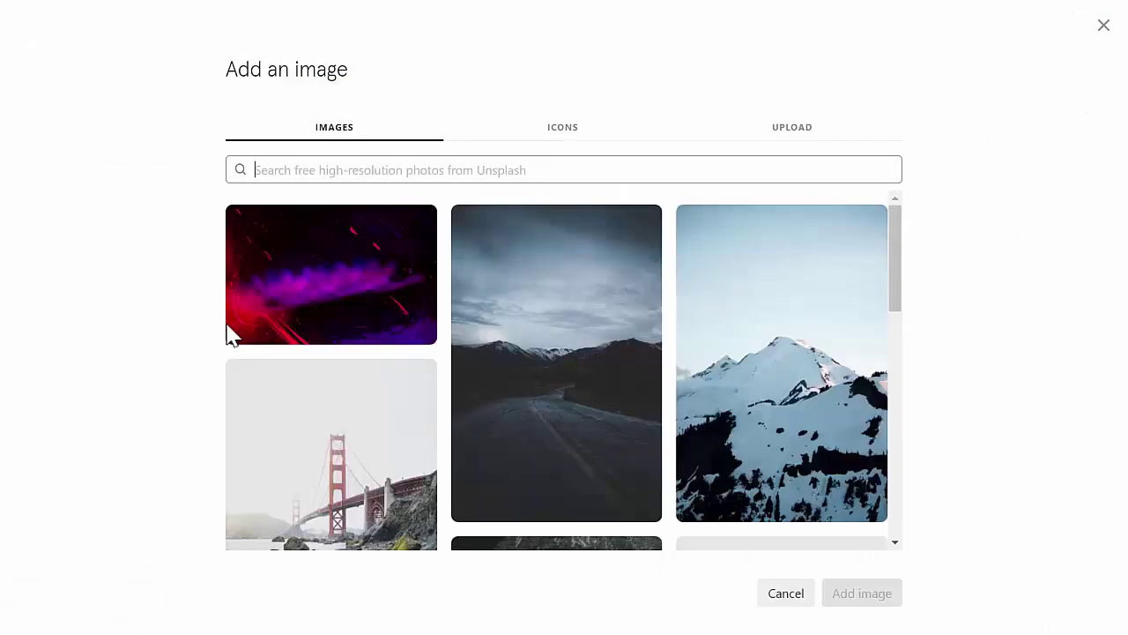
pyautogui.click(337, 262)
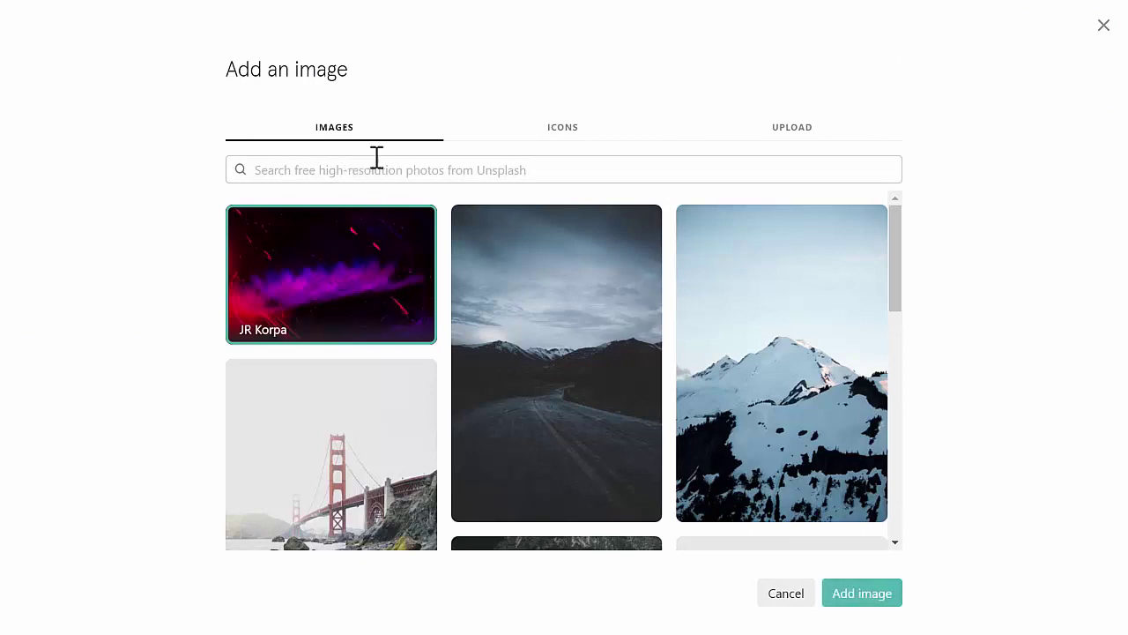
pyautogui.click(875, 589)
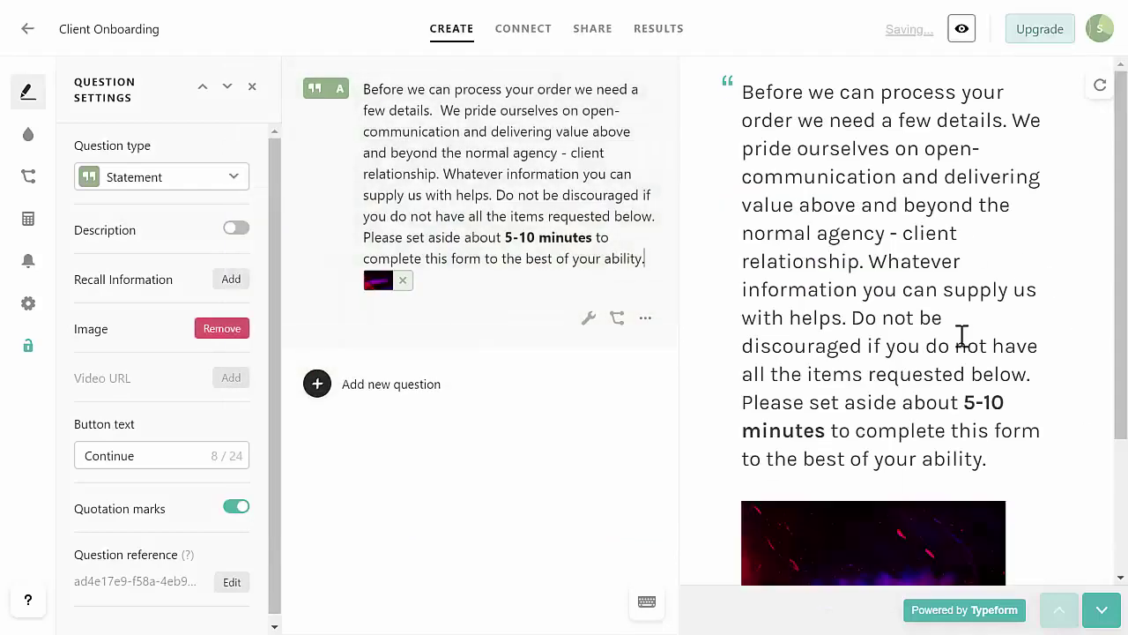
pyautogui.scroll(-3, 961, 336)
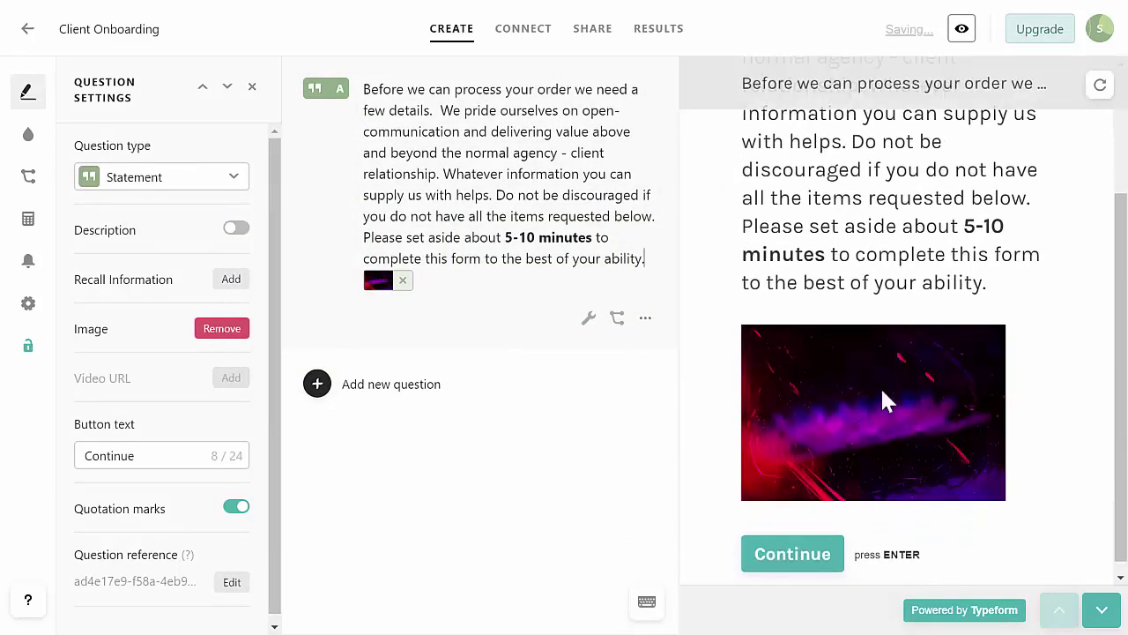
pyautogui.scroll(3, 886, 406)
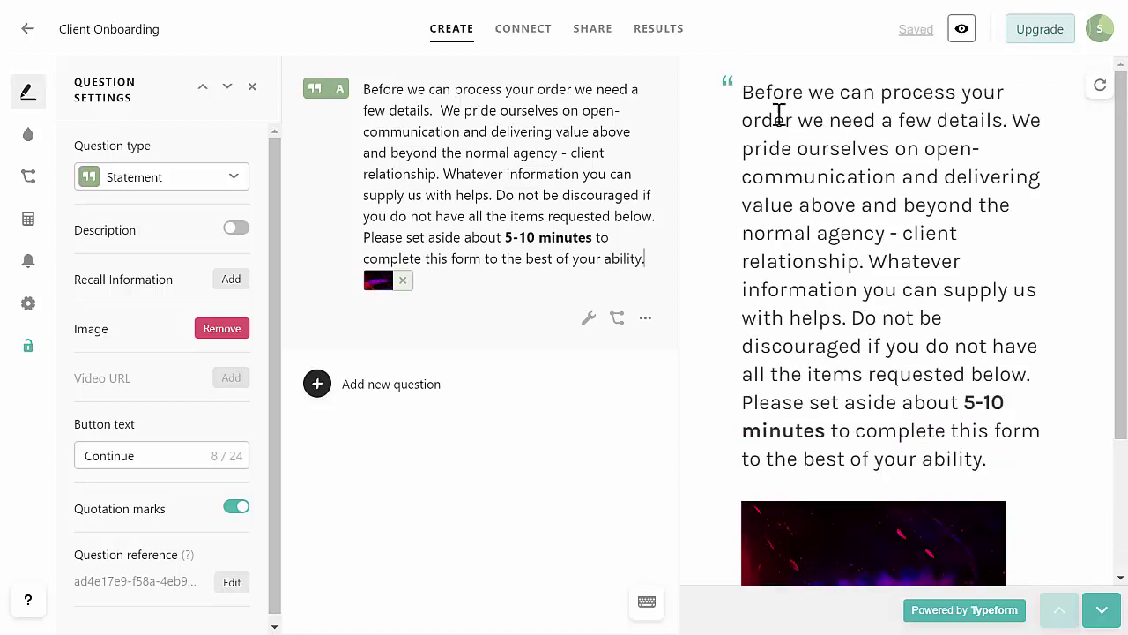
pyautogui.scroll(-3, 882, 370)
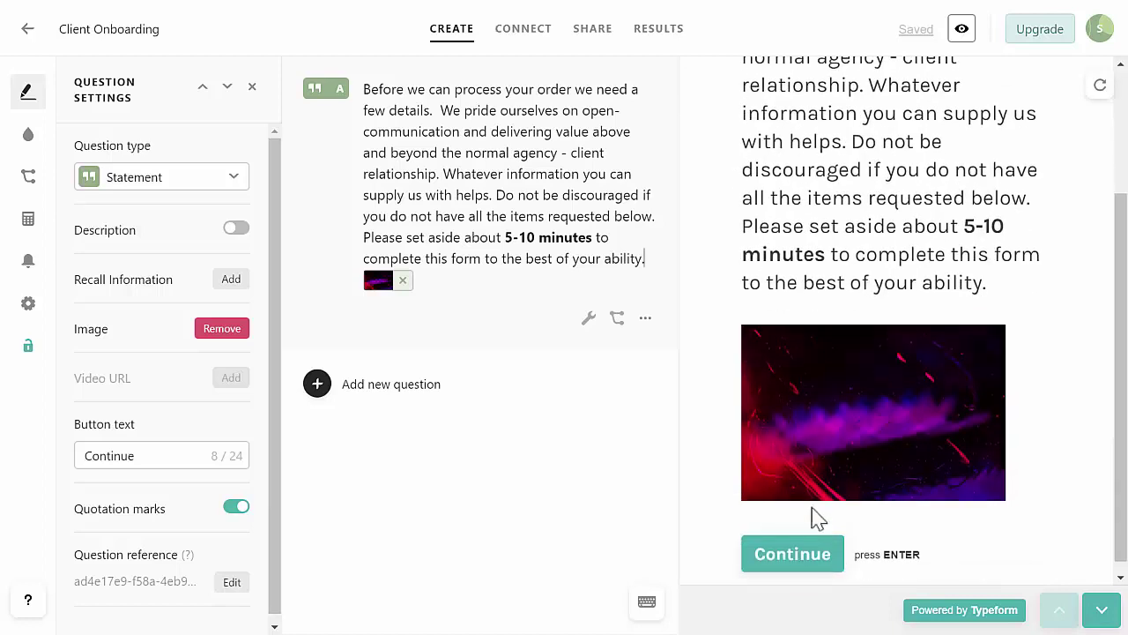
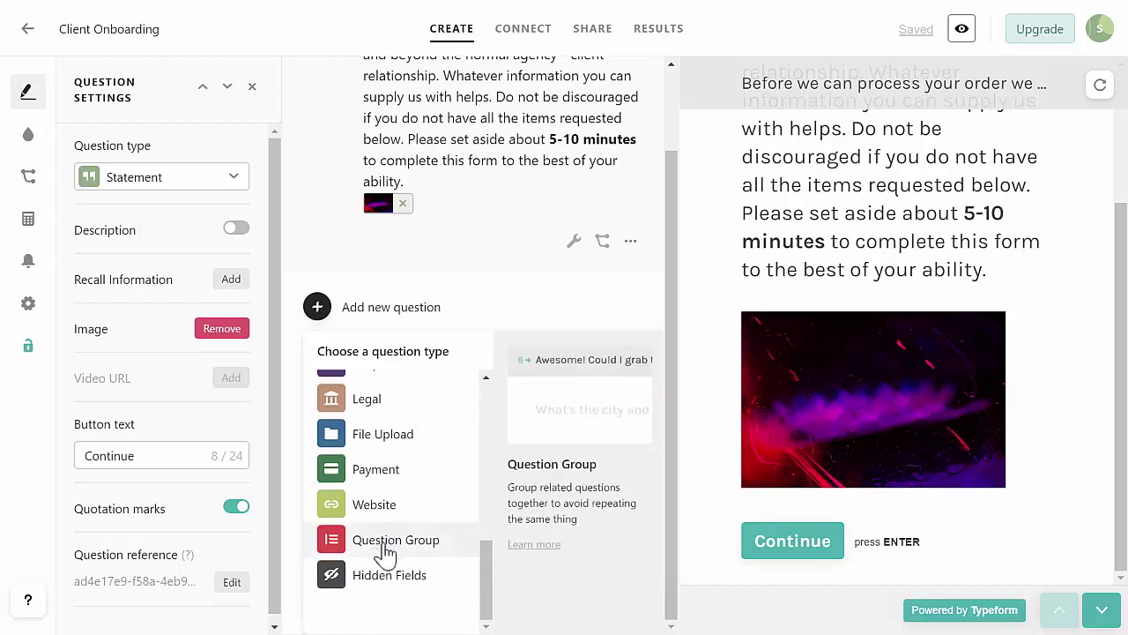
# Insert a Question Group block after the welcome statement and title it "Let's begin...".
pyautogui.click(360, 548)
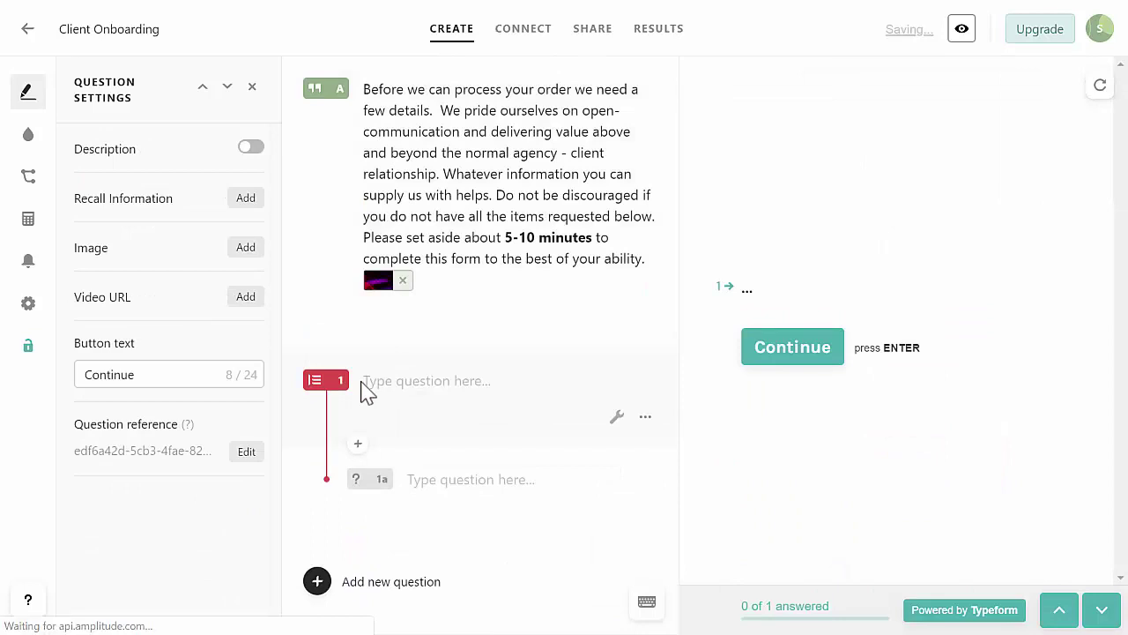
pyautogui.write('L')
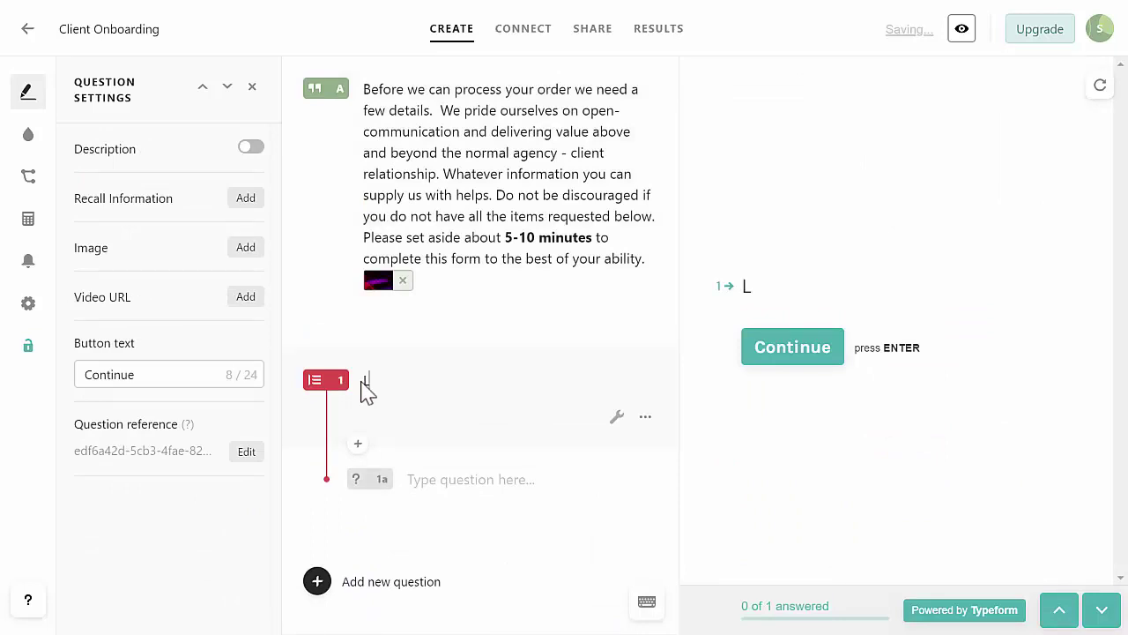
pyautogui.write("et's begin...")
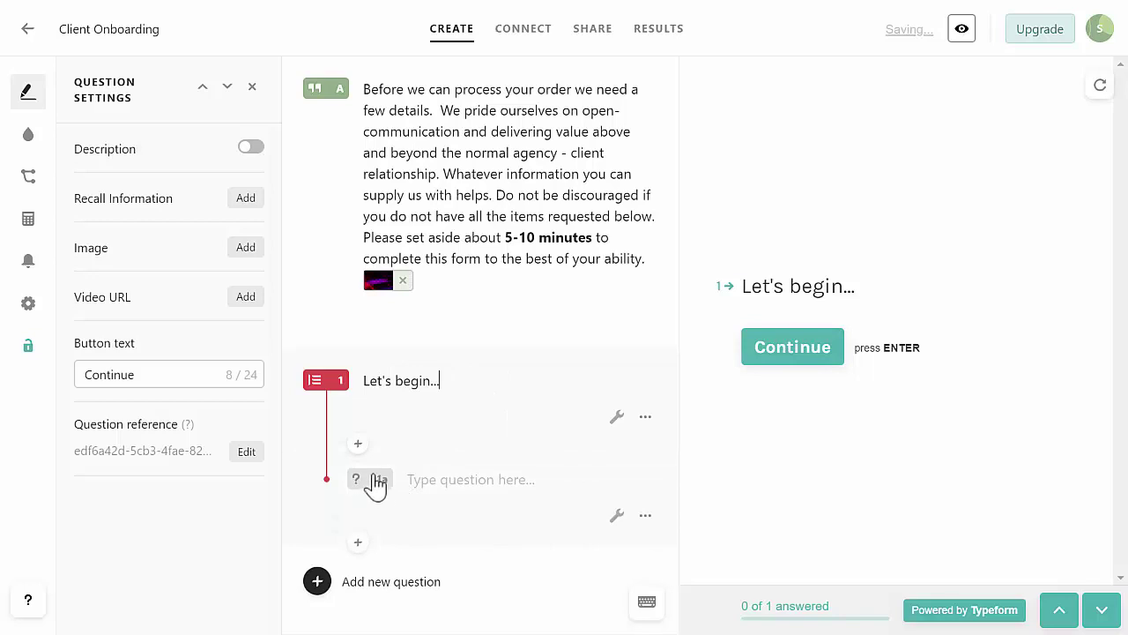
# Change group question 1a to an Email question.
pyautogui.click(451, 479)
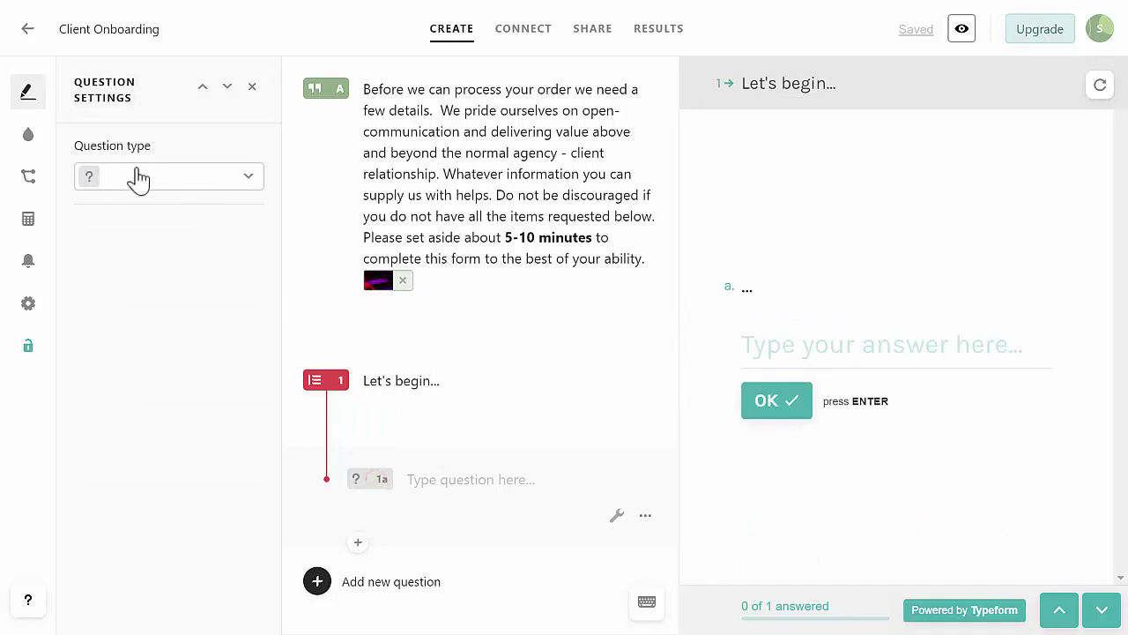
pyautogui.click(216, 178)
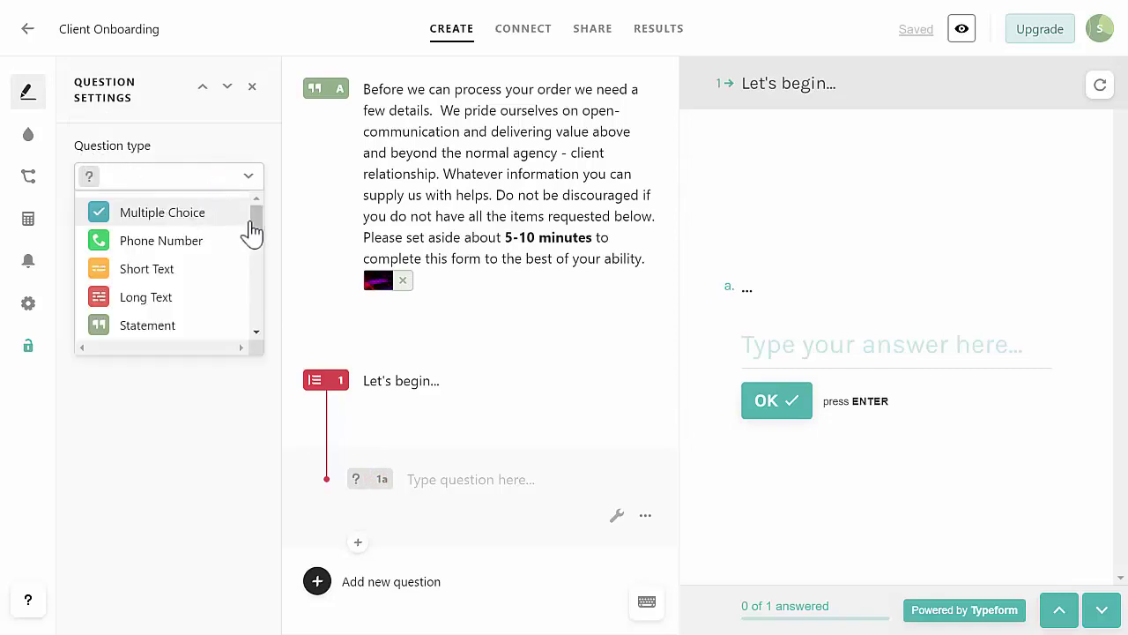
pyautogui.scroll(-2, 214, 305)
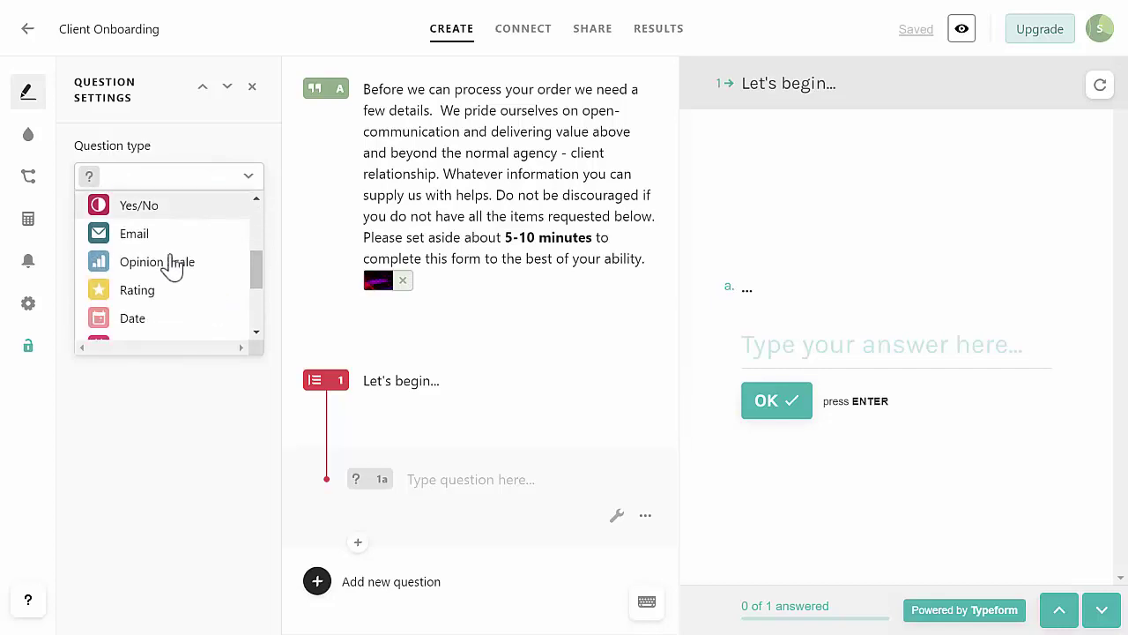
pyautogui.click(139, 237)
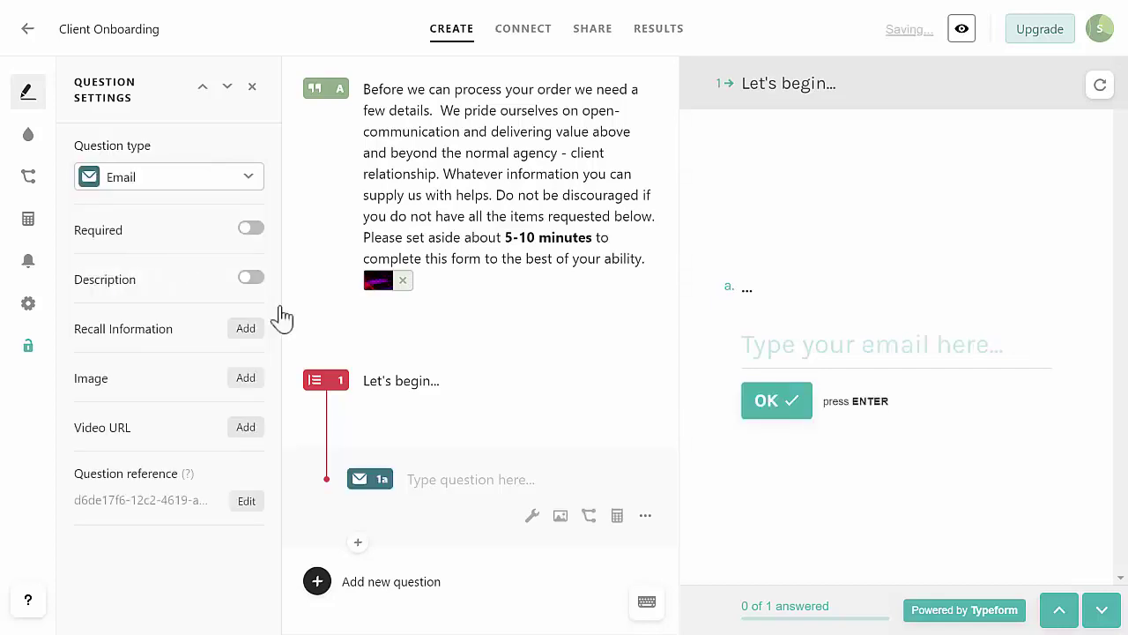
# Word 1a "Confirm the email you used during payment." and make it required.
pyautogui.click(425, 468)
pyautogui.write('C')
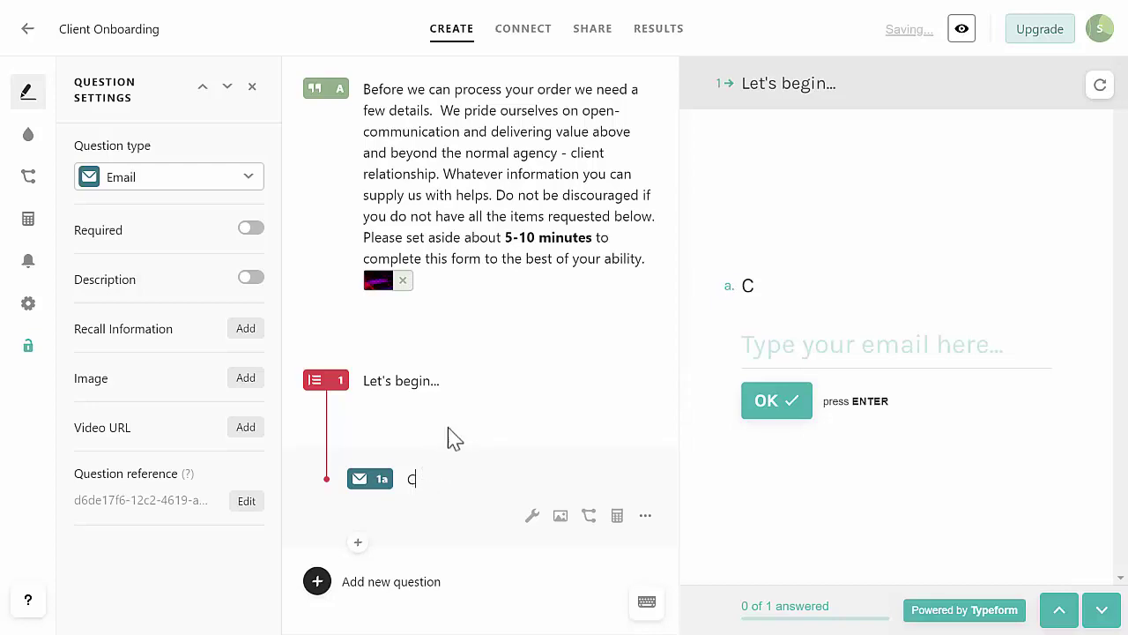
pyautogui.write('onfirm the email you used during payment.')
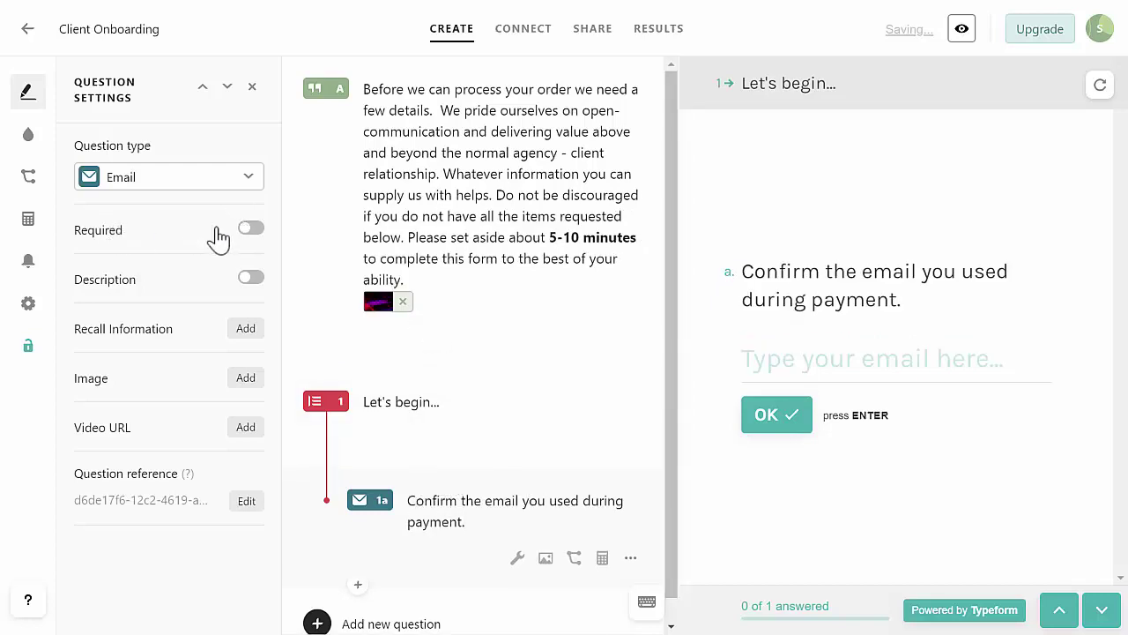
pyautogui.click(243, 231)
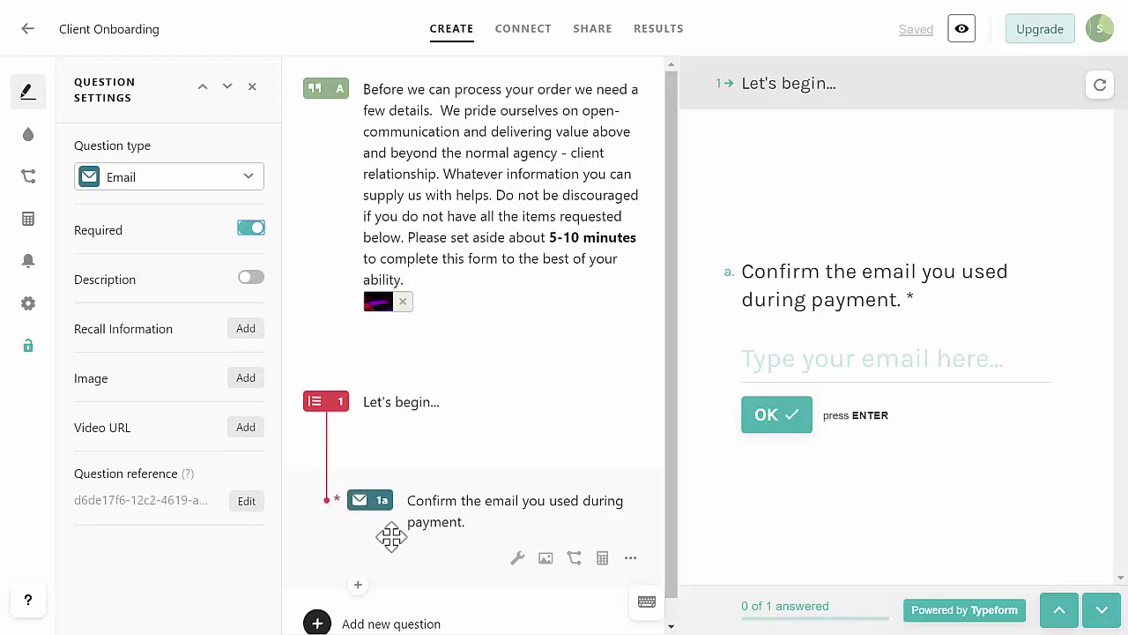
# Add an Email sub-question 1b to the group.
pyautogui.click(359, 585)
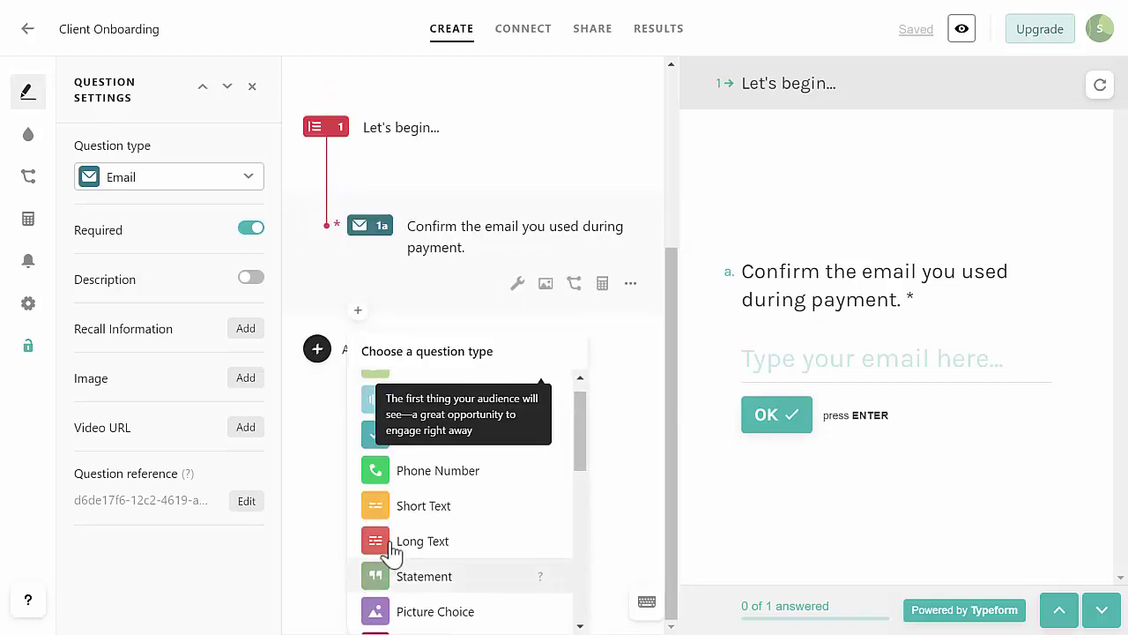
pyautogui.scroll(-6, 449, 527)
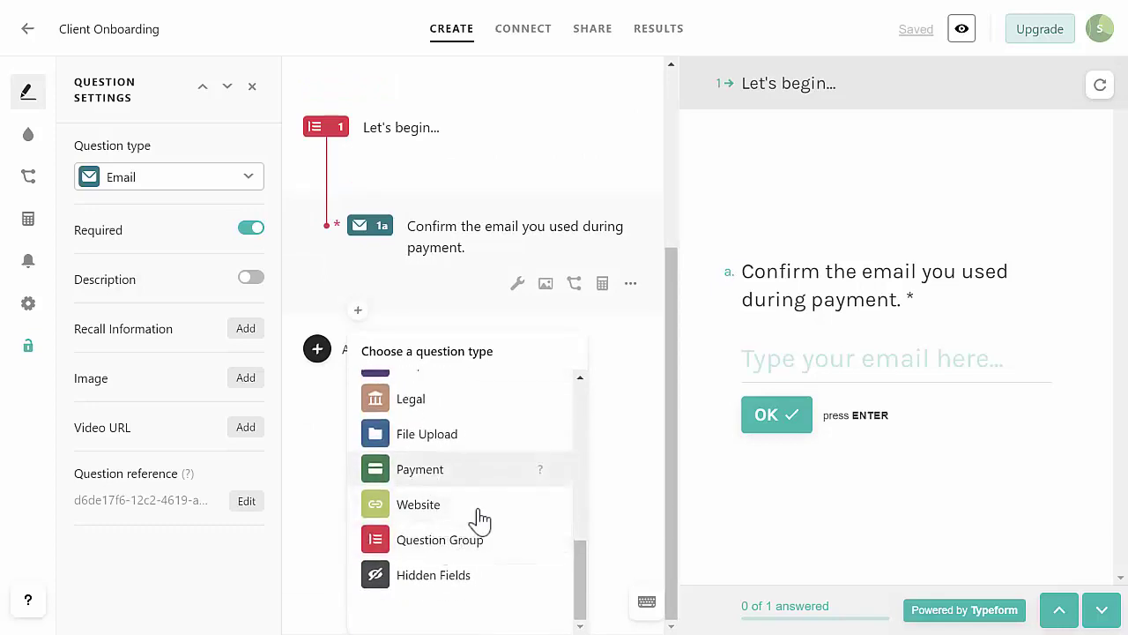
pyautogui.moveTo(579, 557); pyautogui.dragTo(576, 456)
pyautogui.click(407, 533)
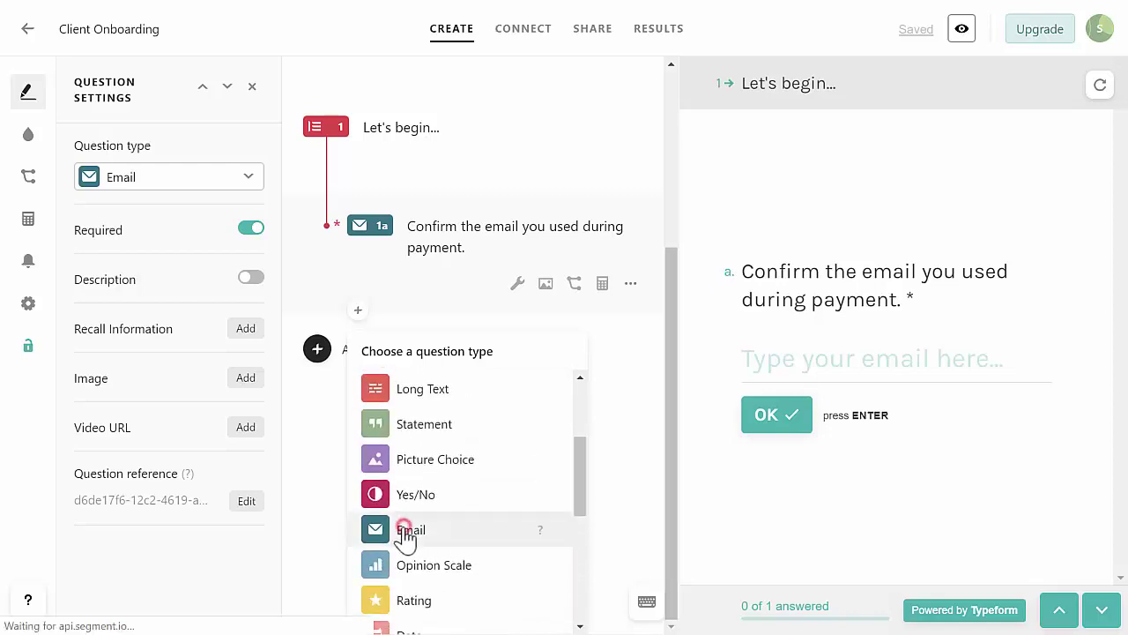
pyautogui.scroll(2, 432, 476)
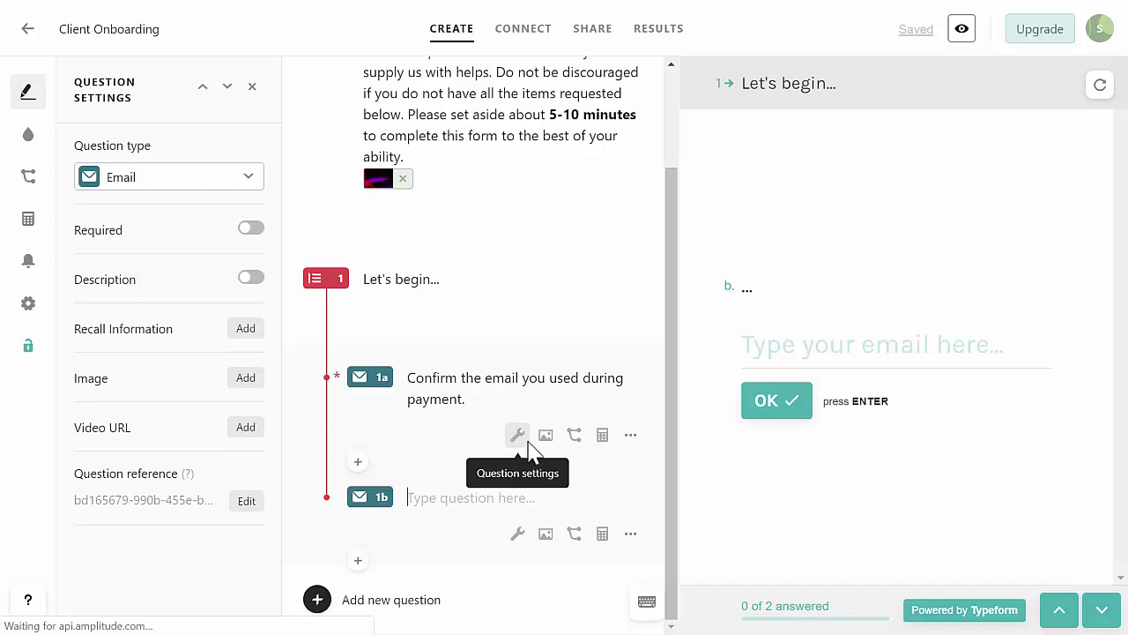
# Make 1b a required question: "What is the official email of your business?".
pyautogui.write('W')
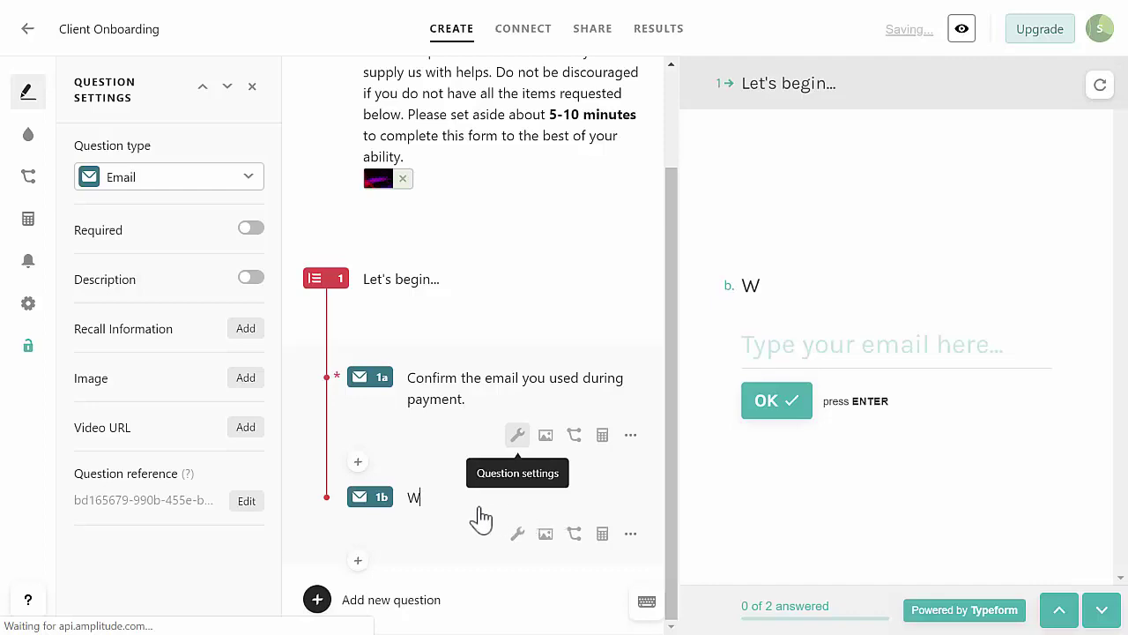
pyautogui.write('hat is the official email of your business?')
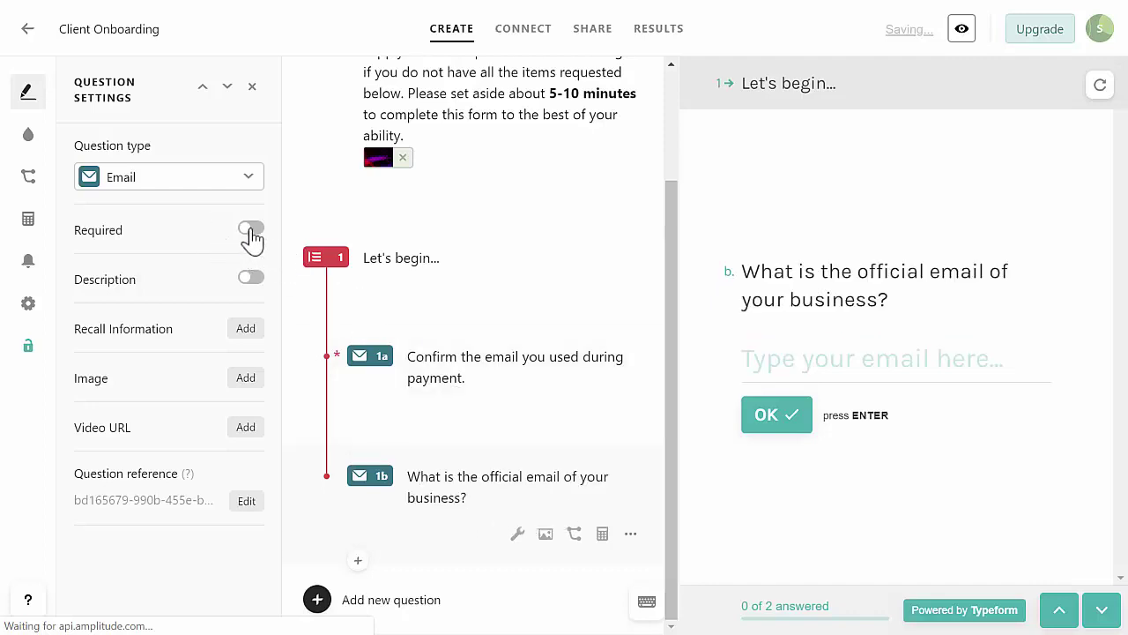
pyautogui.click(252, 233)
pyautogui.click(358, 562)
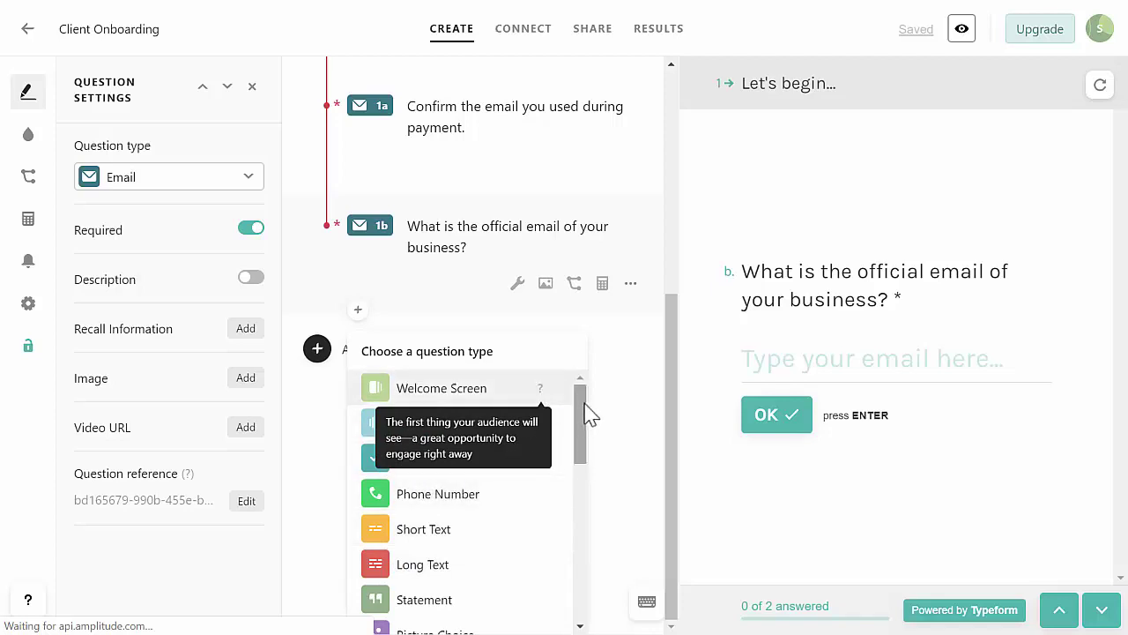
# Create Multiple Choice question 1c: "Do you already have a Google My Business Page?".
pyautogui.moveTo(585, 412)
pyautogui.mouseDown()
pyautogui.moveTo(585, 439)
pyautogui.moveTo(585, 402)
pyautogui.mouseUp()
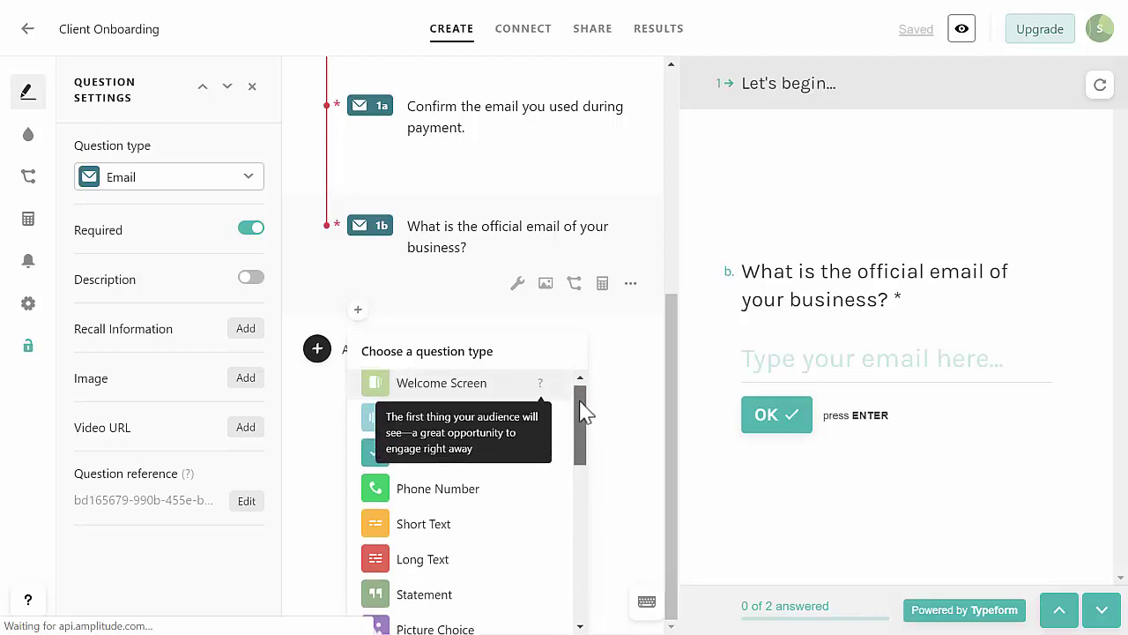
pyautogui.click(368, 460)
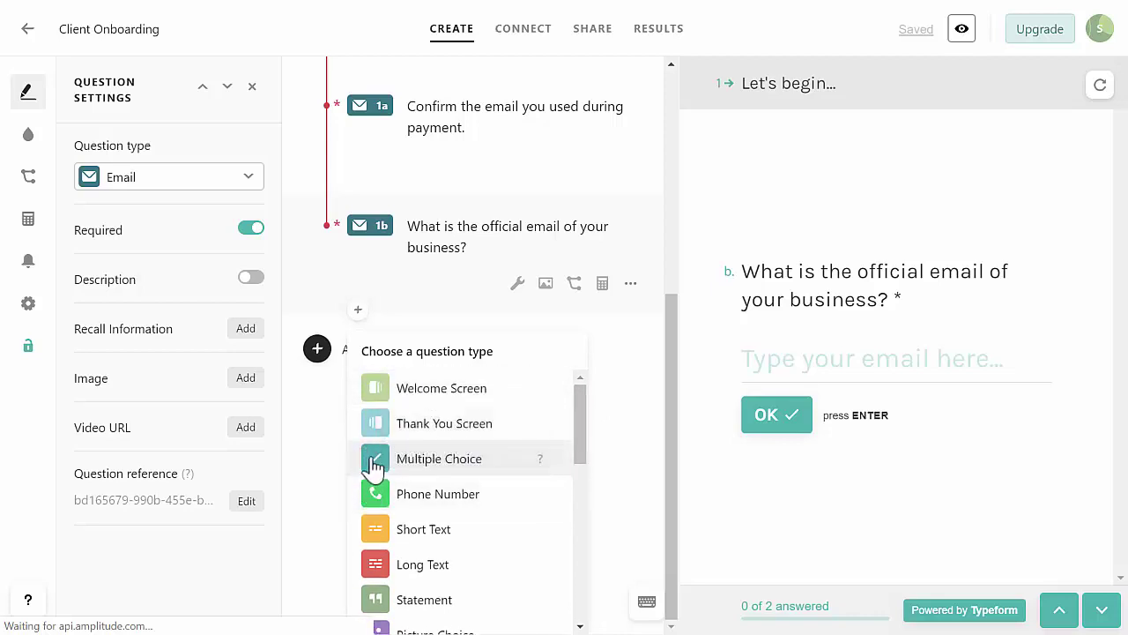
pyautogui.click(487, 455)
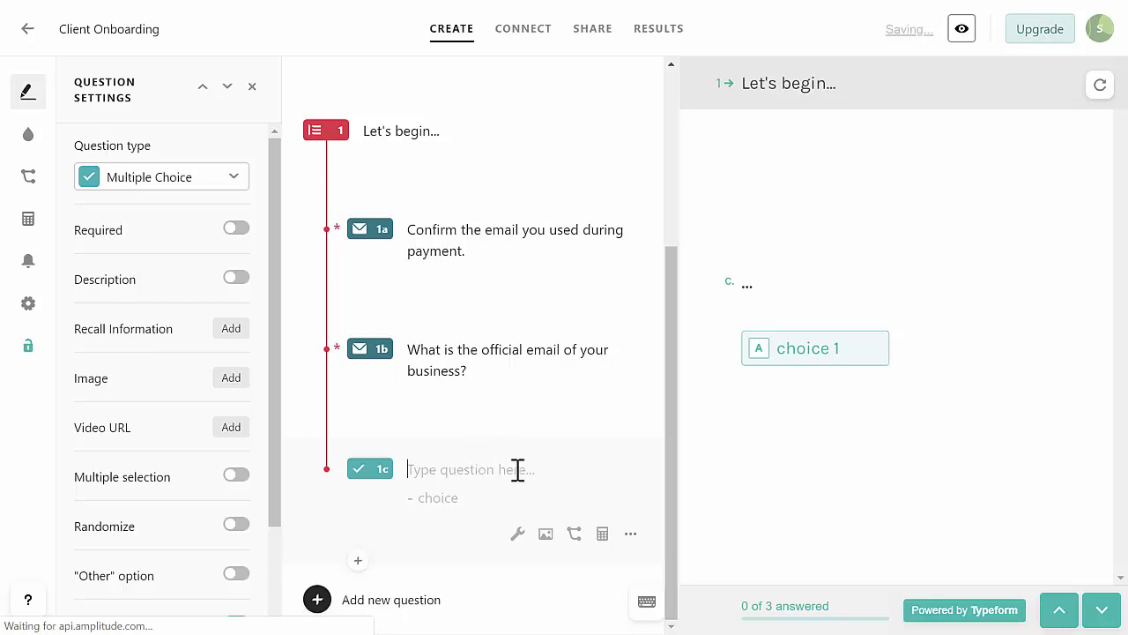
pyautogui.write('Do you already have a Google My Business Page?')
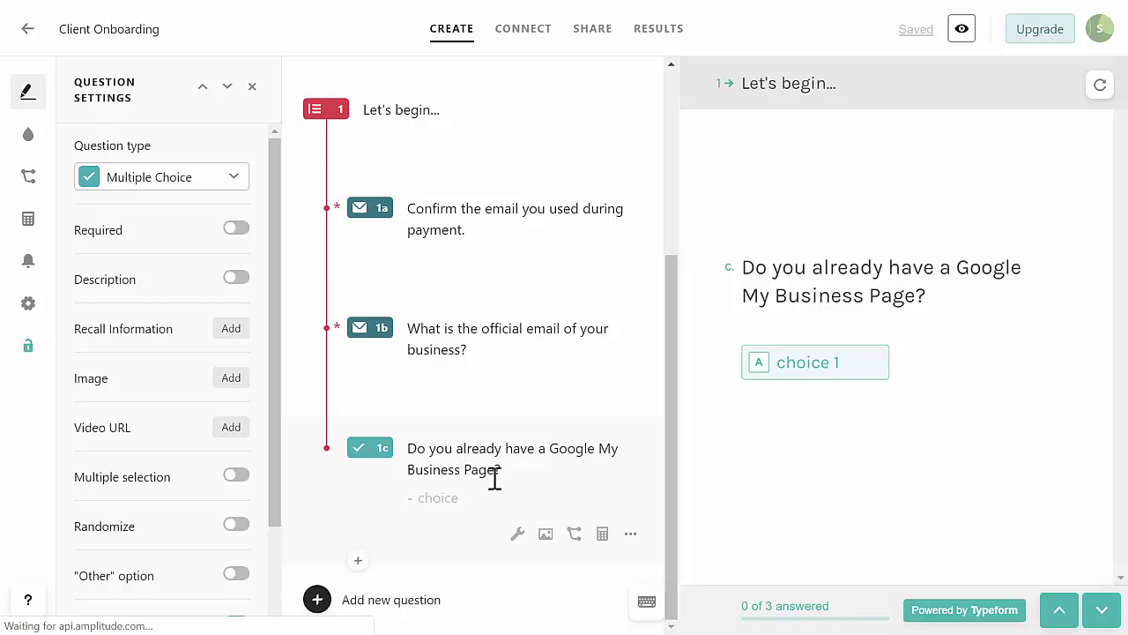
# Give 1c the answer choices Yes, No and Not Sure.
pyautogui.write('Yes')
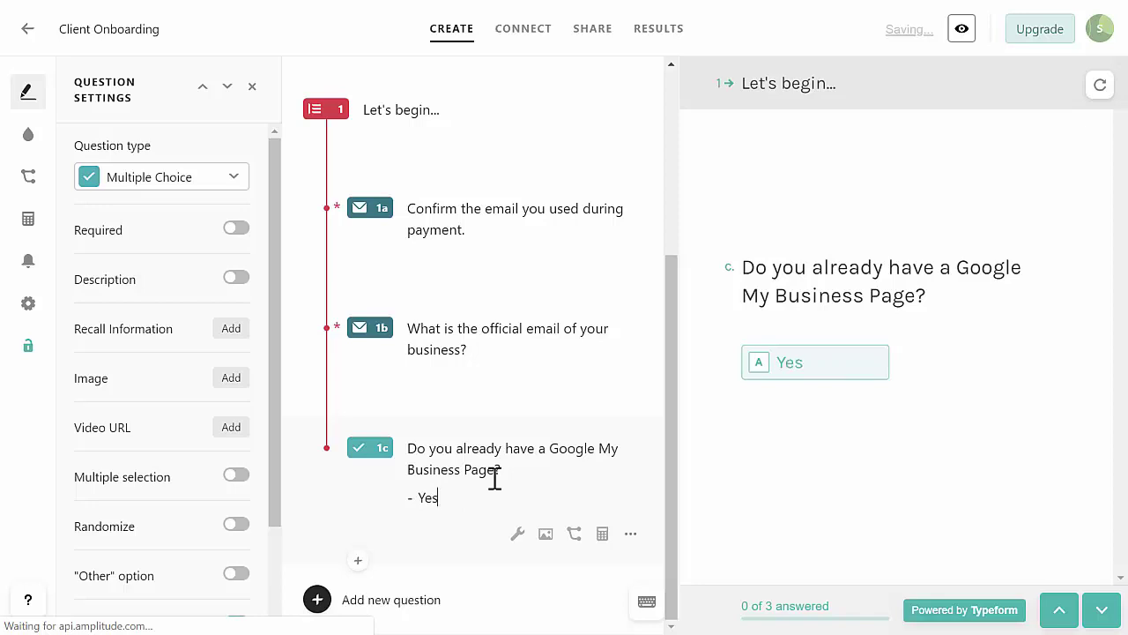
pyautogui.press('Return')
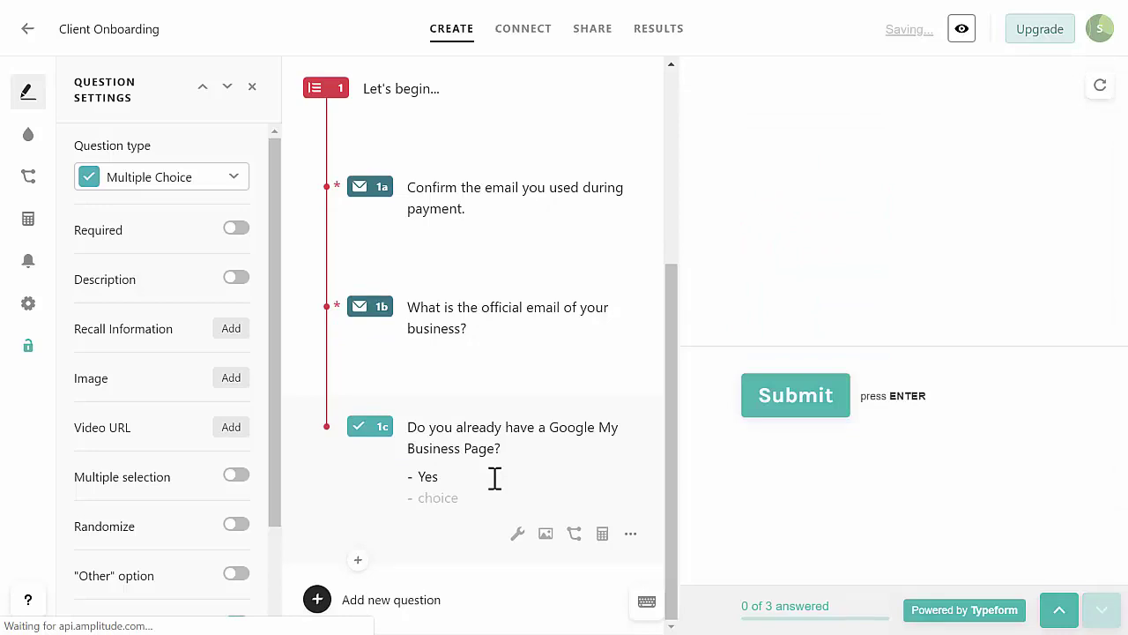
pyautogui.write('No')
pyautogui.press('Return')
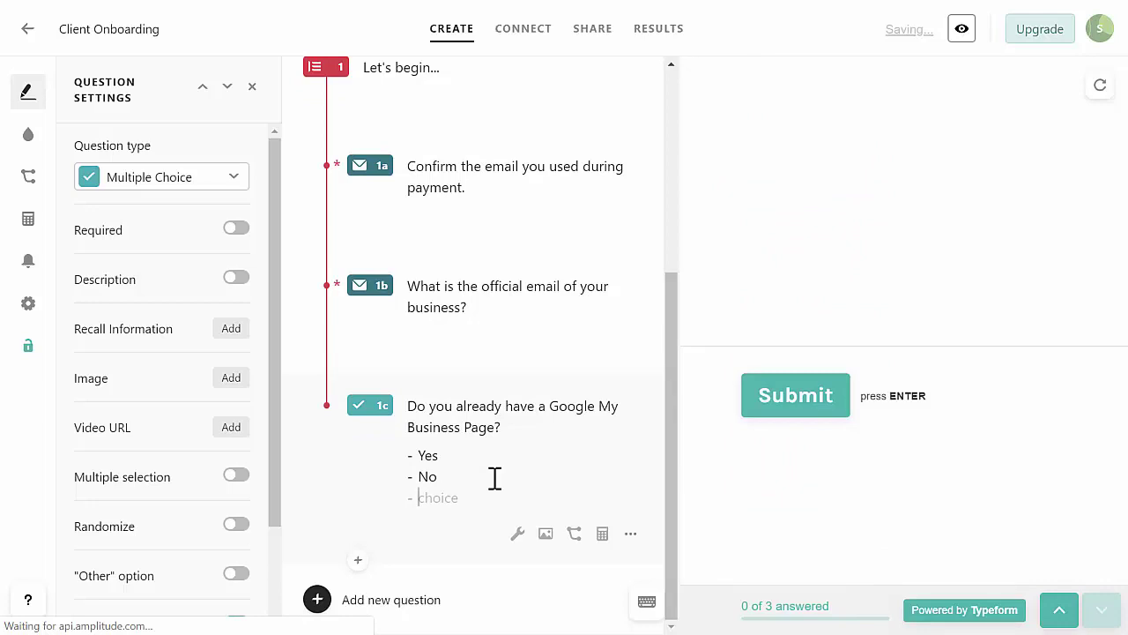
pyautogui.write('Not Sure')
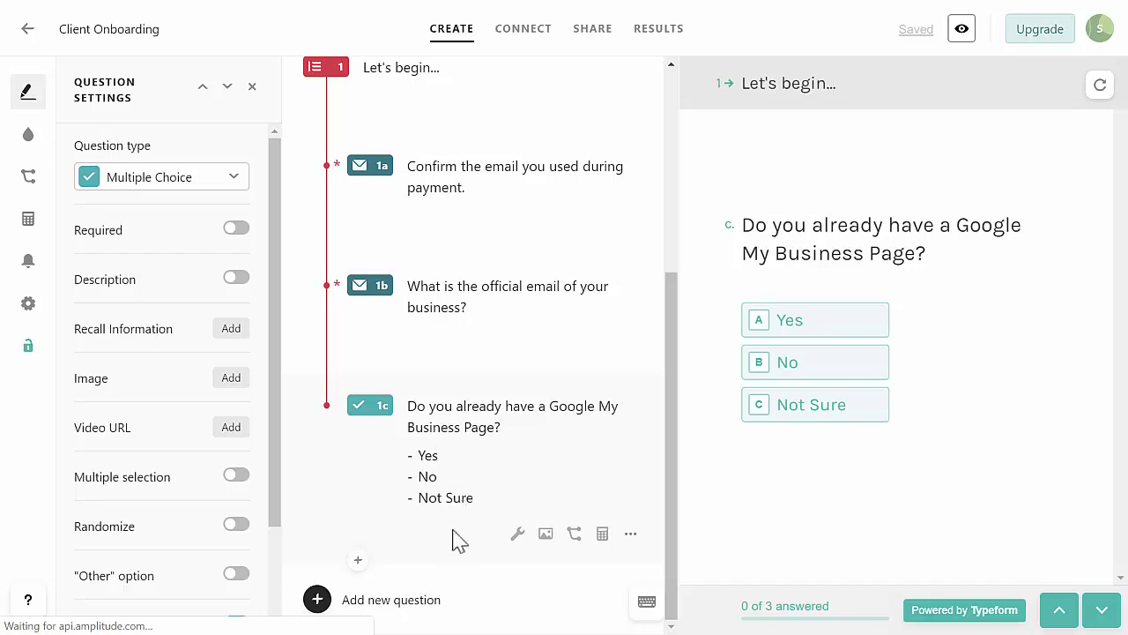
# Add statement 1.1 requesting access to the Google My Business Listing.
pyautogui.click(358, 562)
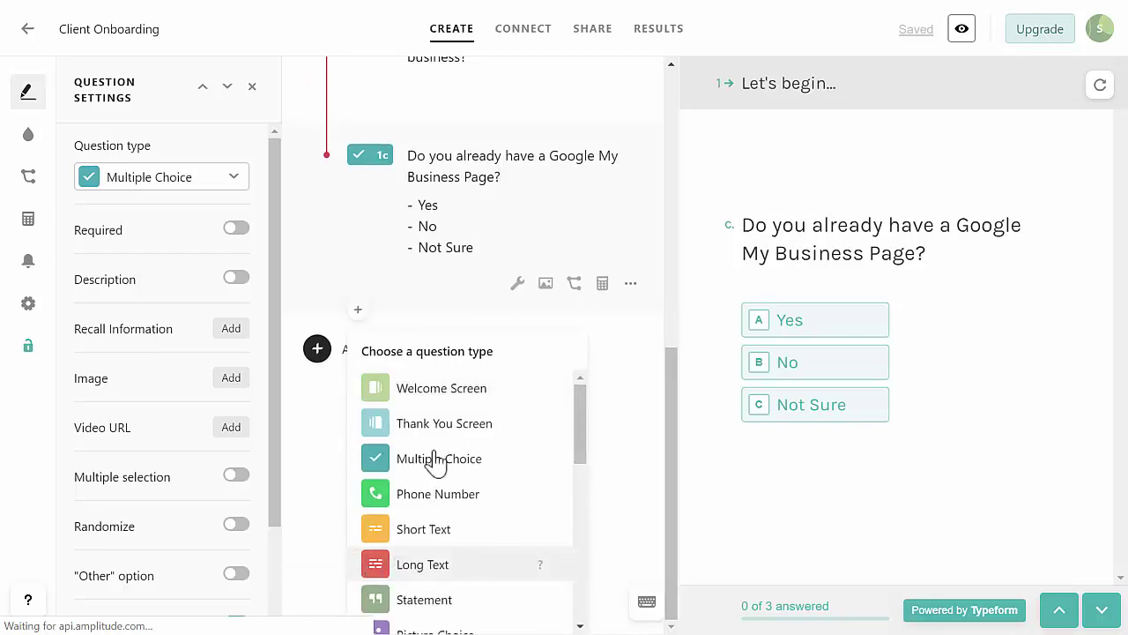
pyautogui.click(424, 601)
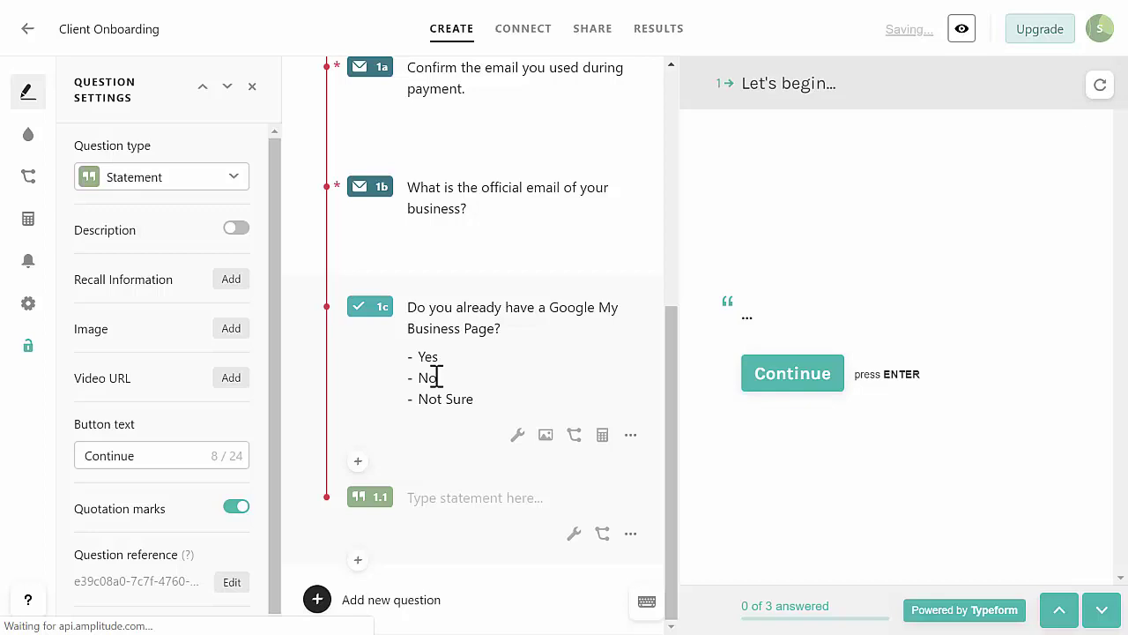
pyautogui.write('We will need access to your Google My Business Liis')
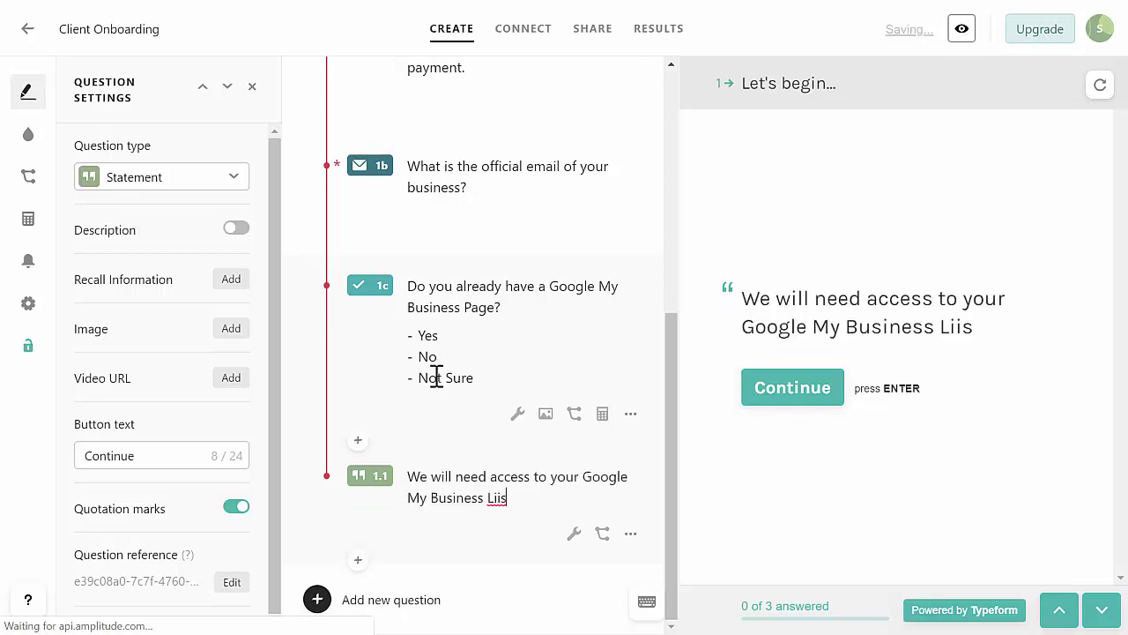
pyautogui.write('tin')
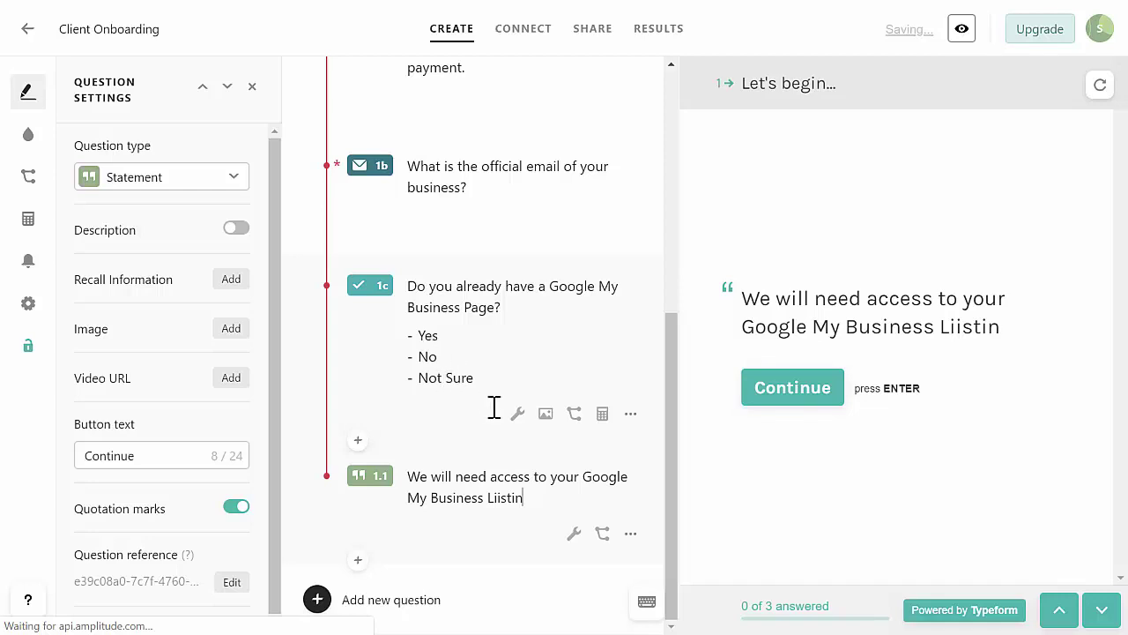
pyautogui.write('. Please watch the video below and complete before moving to thenext step.')
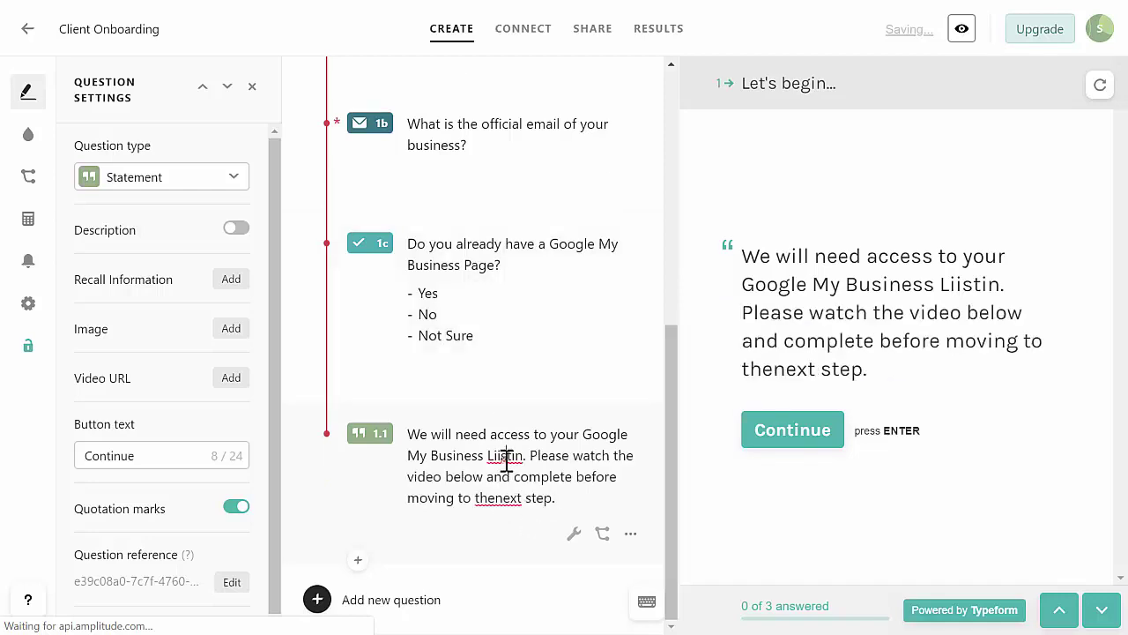
# Correct "Liistin" to "Listing" and bold the video instruction sentence.
pyautogui.rightClick(501, 455)
pyautogui.click(558, 226)
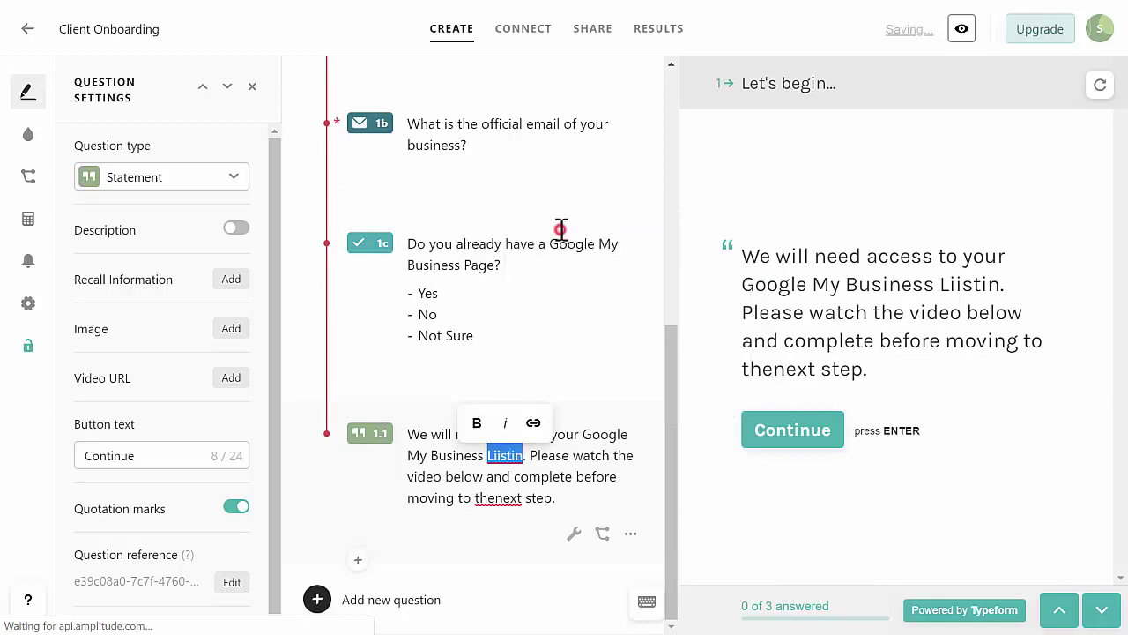
pyautogui.click(495, 498)
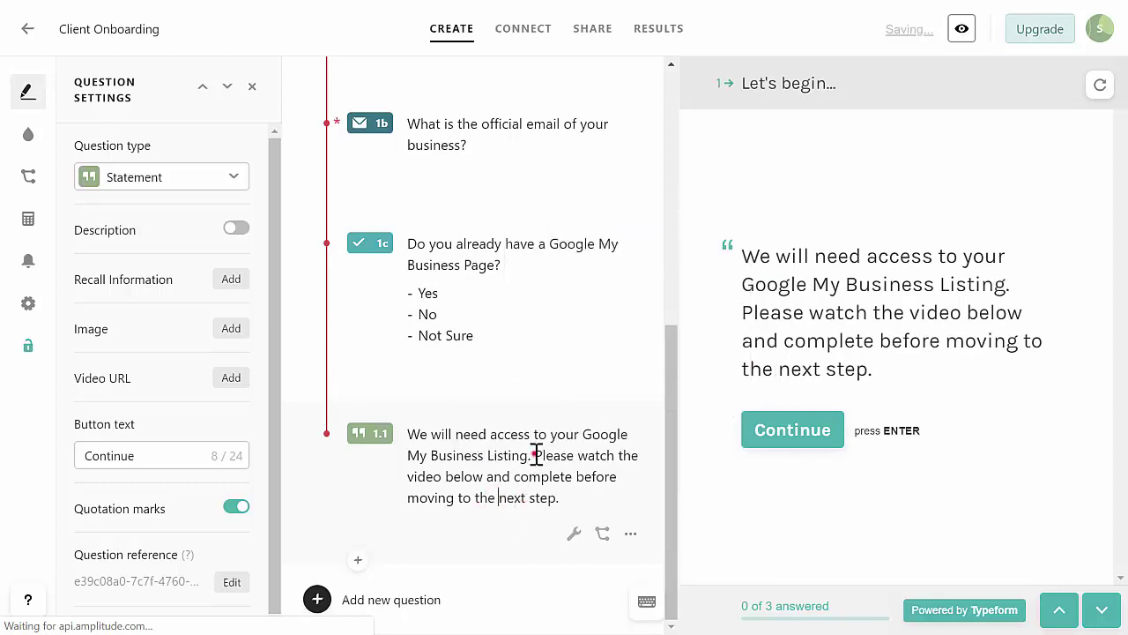
pyautogui.moveTo(536, 456); pyautogui.dragTo(569, 497)
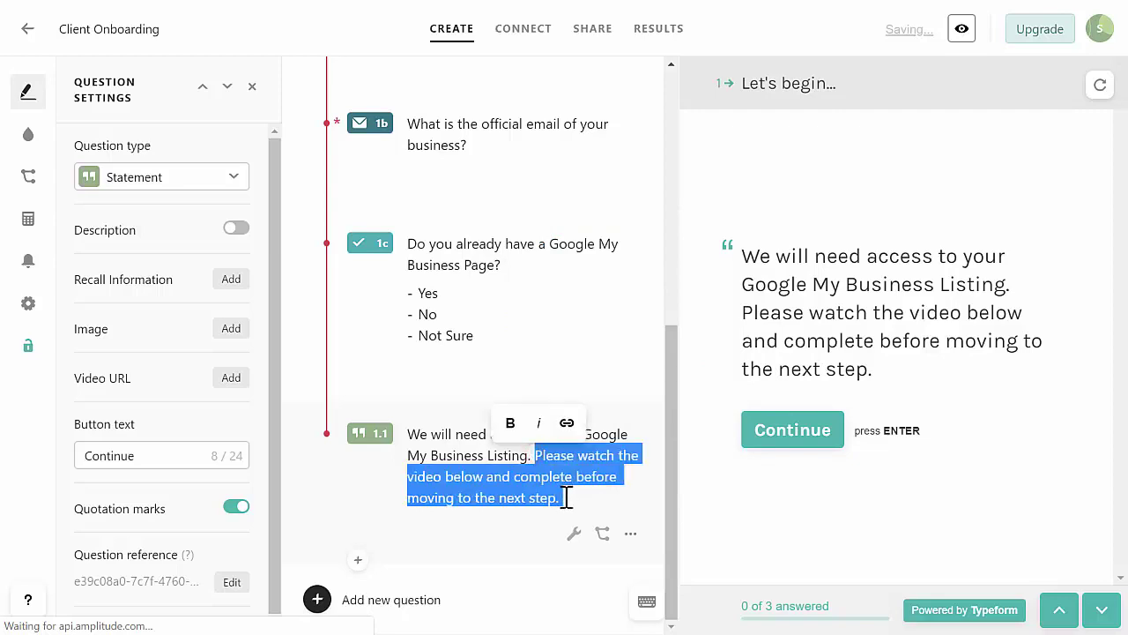
pyautogui.click(511, 424)
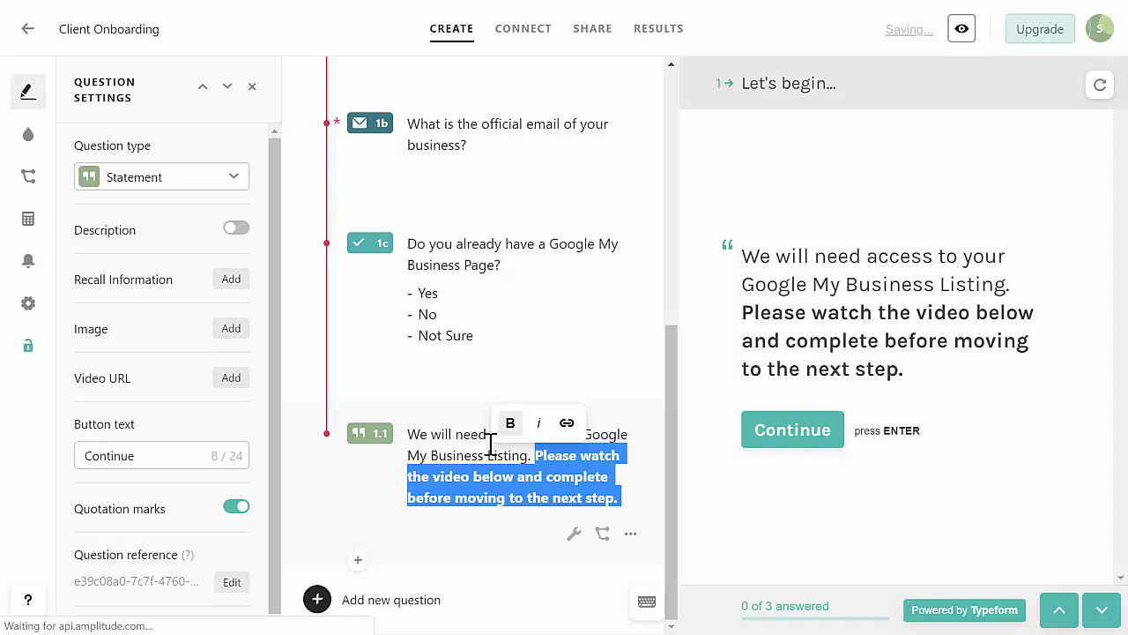
pyautogui.click(535, 483)
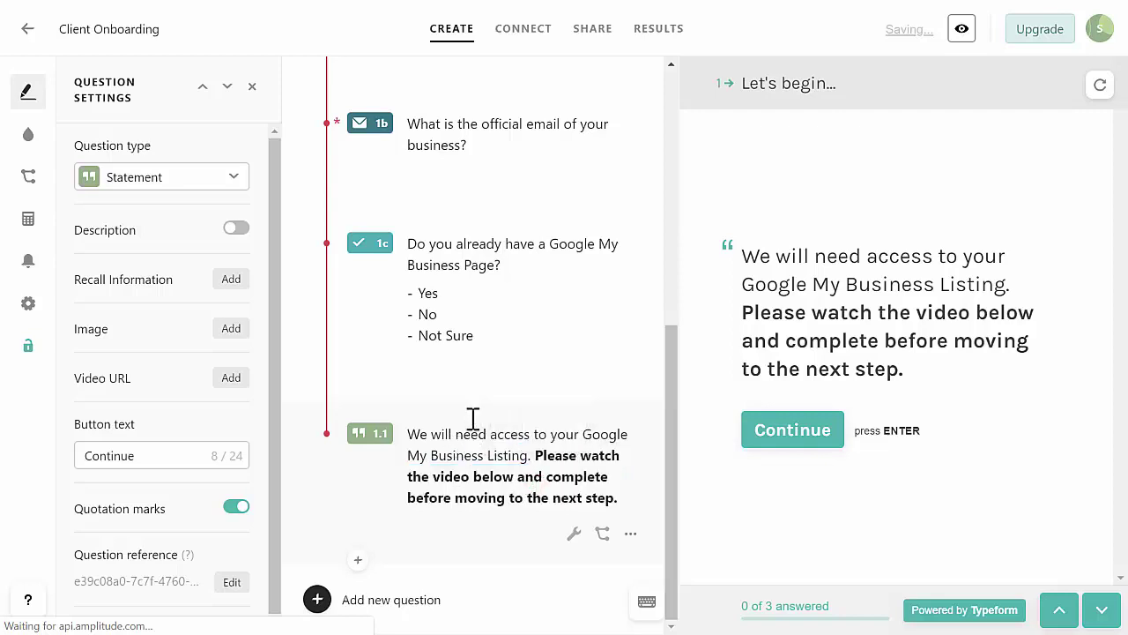
# Turn on 1.1's description with "Our email to add is" and the agency email.
pyautogui.click(235, 230)
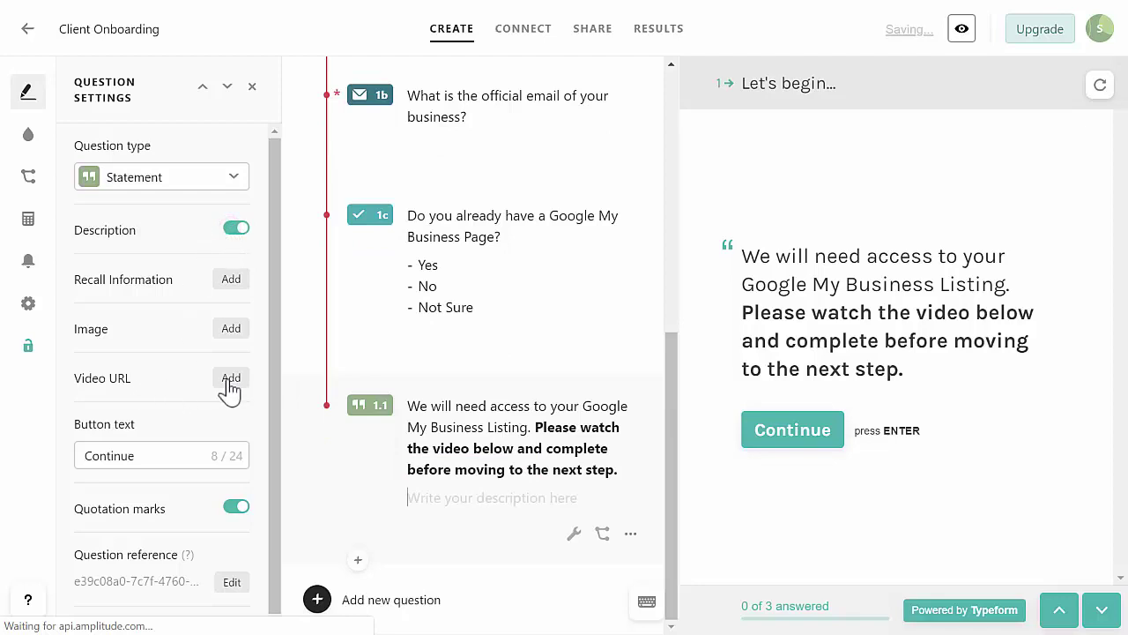
pyautogui.click(470, 493)
pyautogui.hotkey('ctrl', 'v')
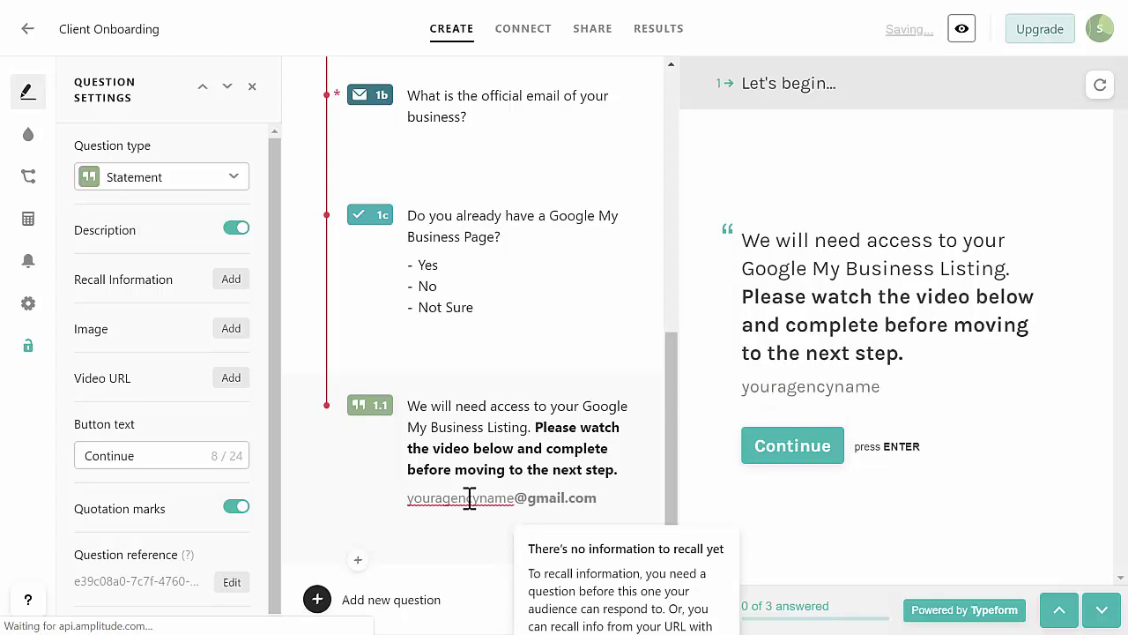
pyautogui.click(412, 497)
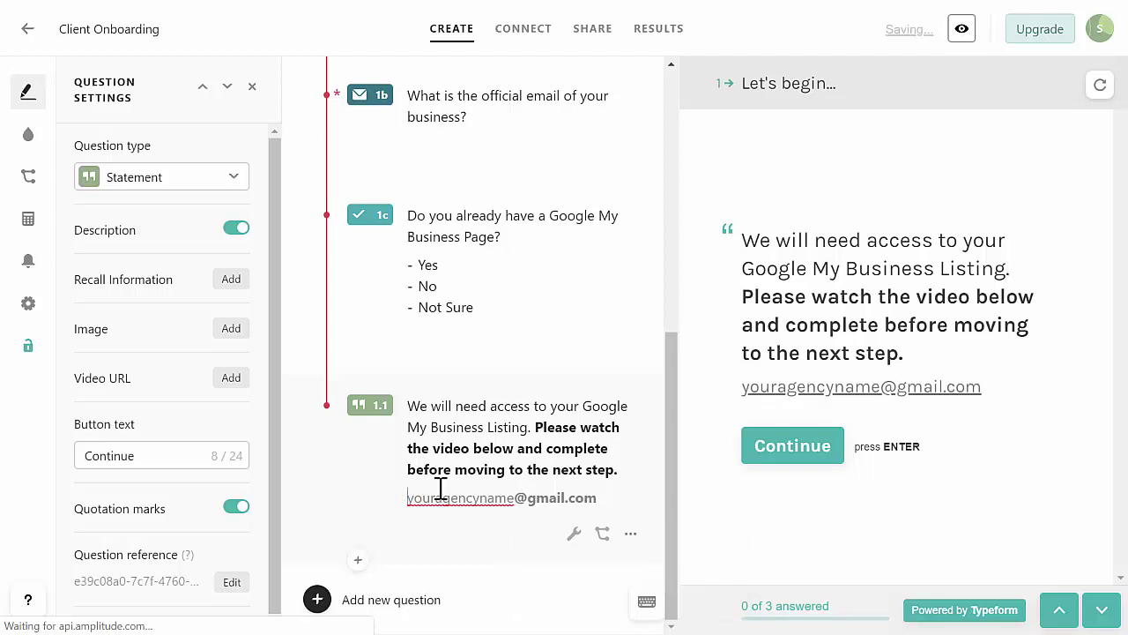
pyautogui.write('Our email to add is')
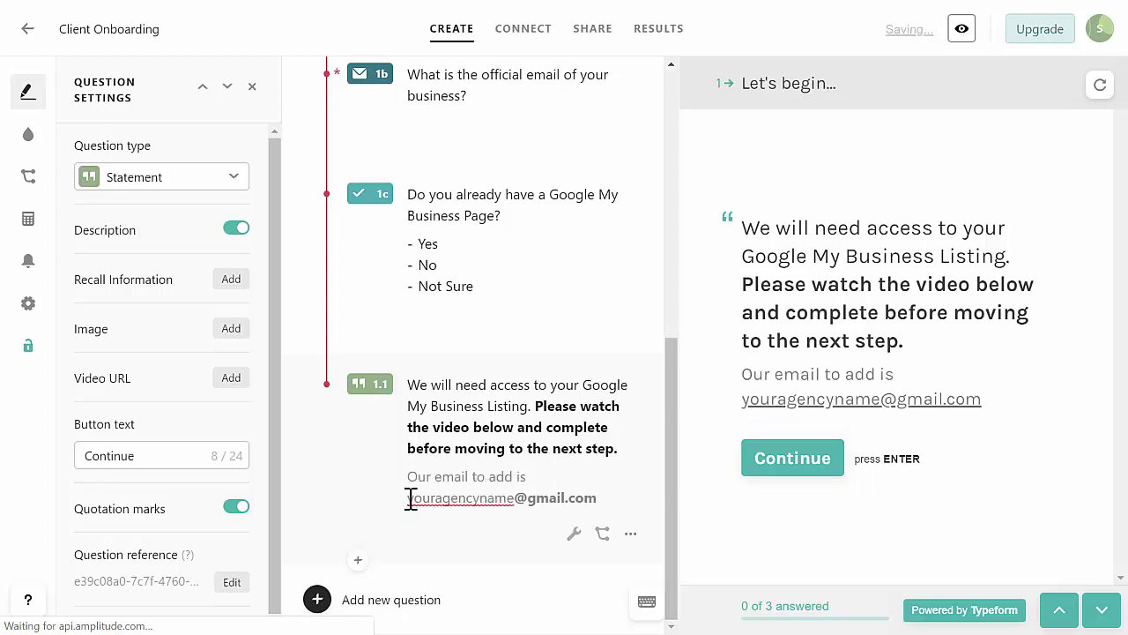
# Redo the agency email address in the description.
pyautogui.moveTo(411, 499); pyautogui.dragTo(597, 497)
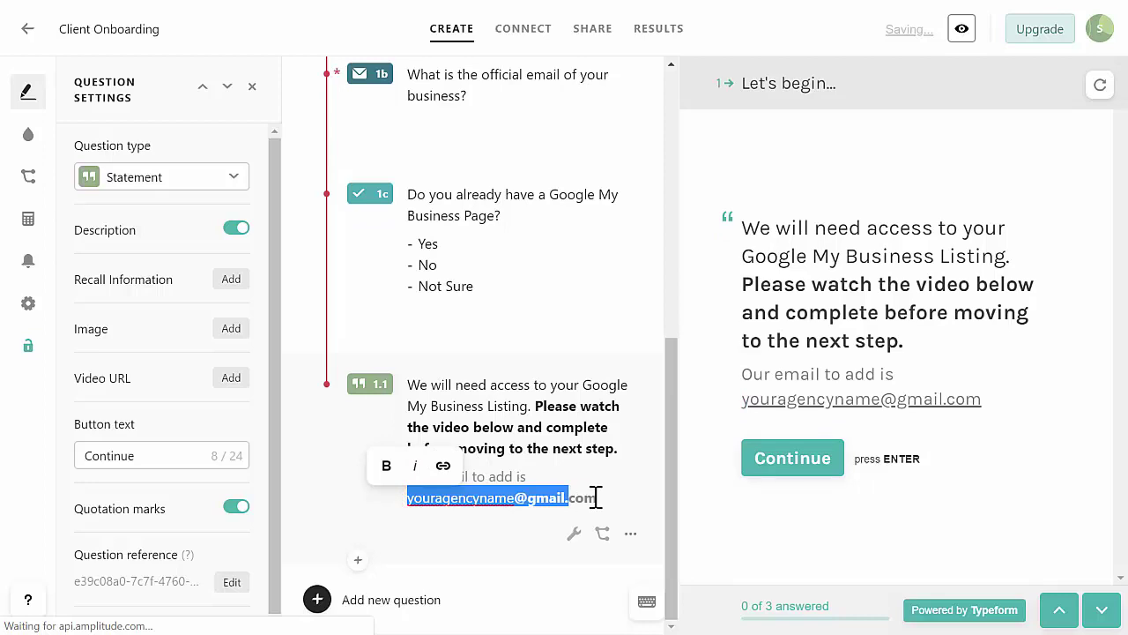
pyautogui.write('@')
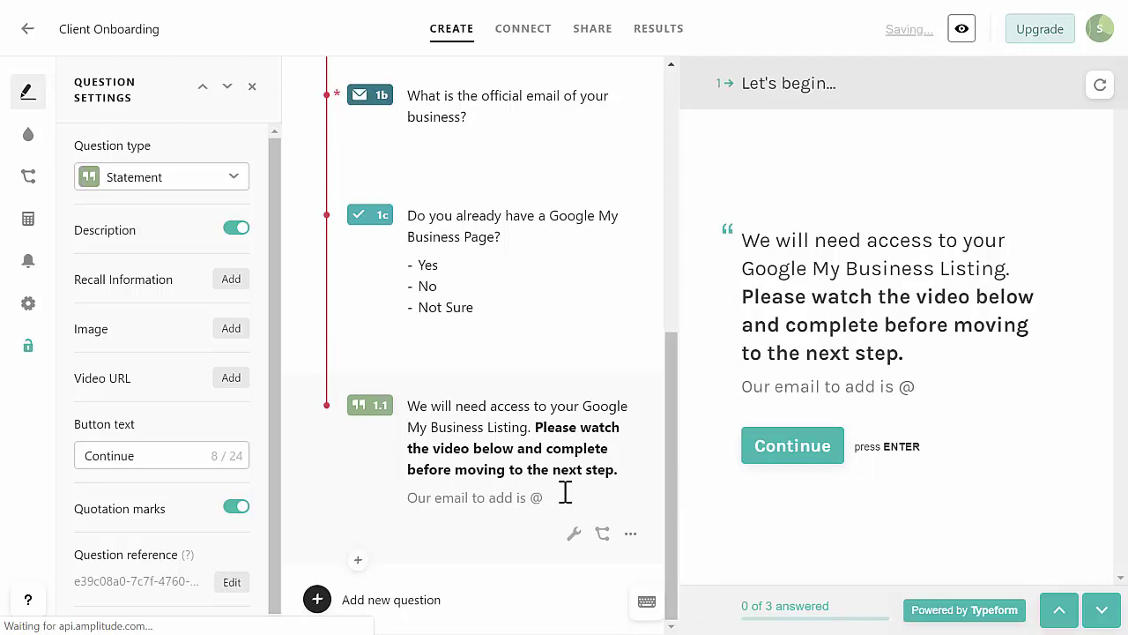
pyautogui.press('BackSpace')
pyautogui.write('youragency')
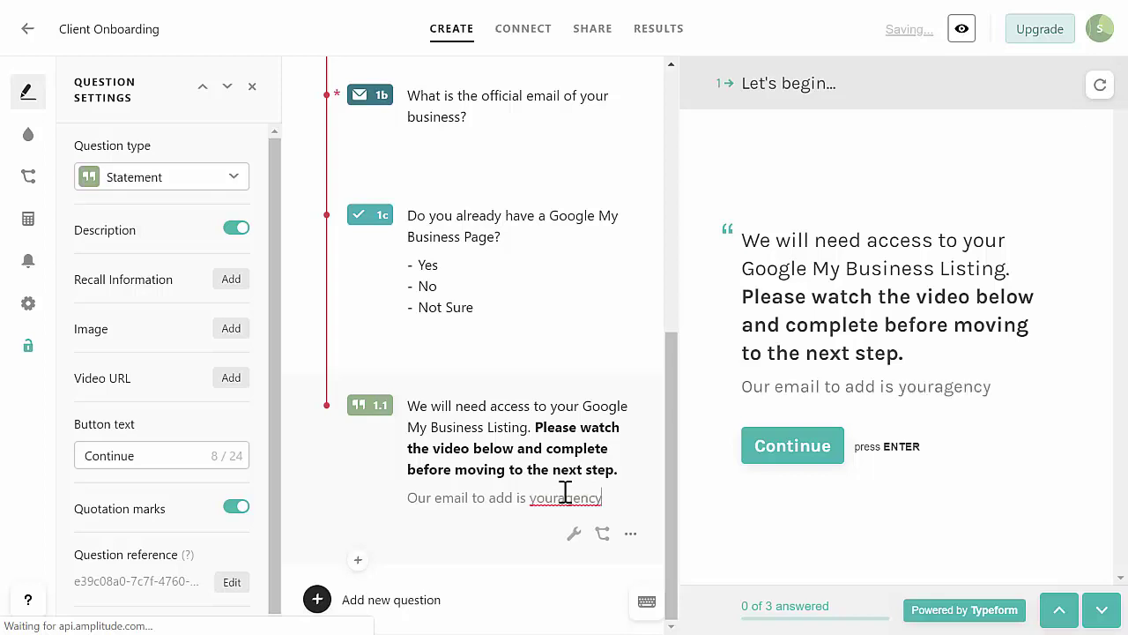
pyautogui.write('name@')
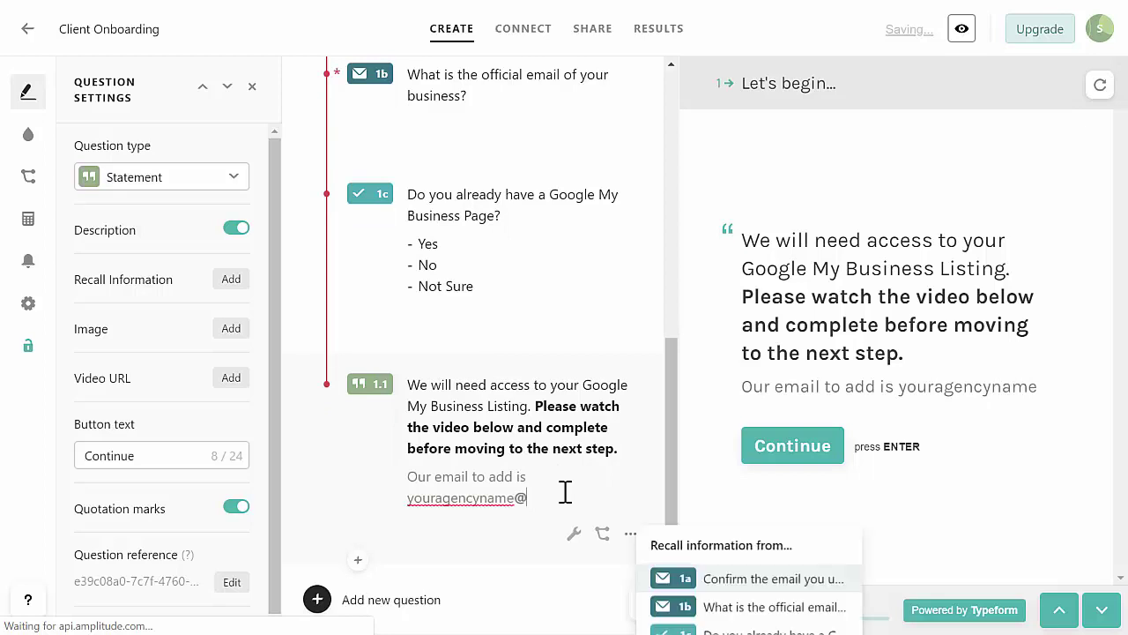
pyautogui.write('gmail.com')
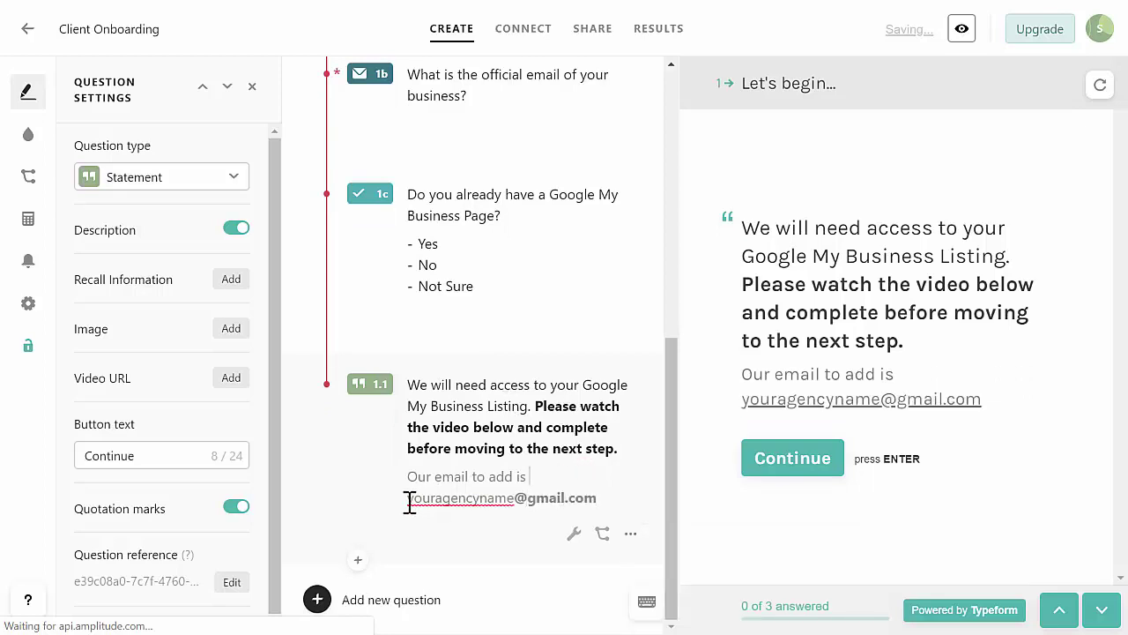
pyautogui.moveTo(407, 499); pyautogui.dragTo(600, 499)
pyautogui.hotkey('ctrl', 'c')
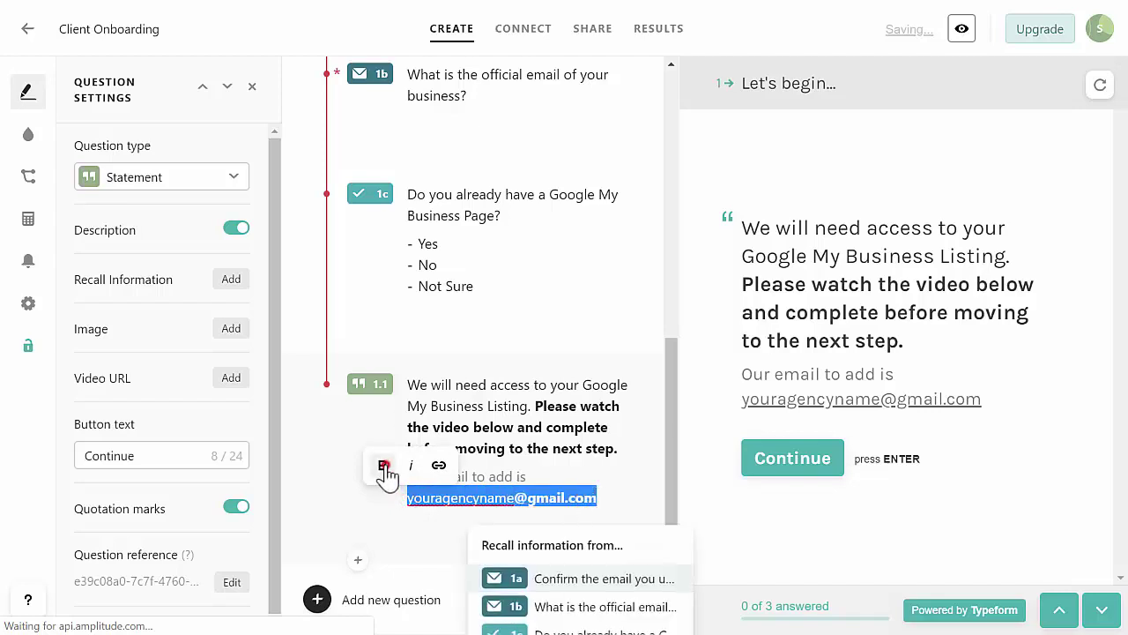
pyautogui.write('@')
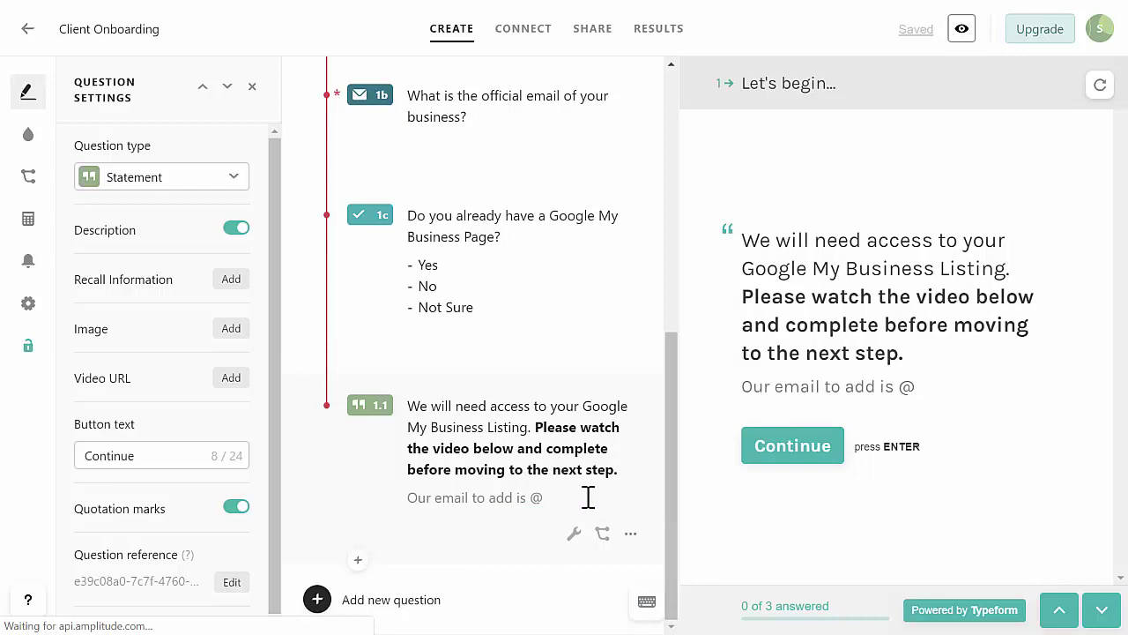
pyautogui.press('BackSpace')
pyautogui.hotkey('ctrl', 'v')
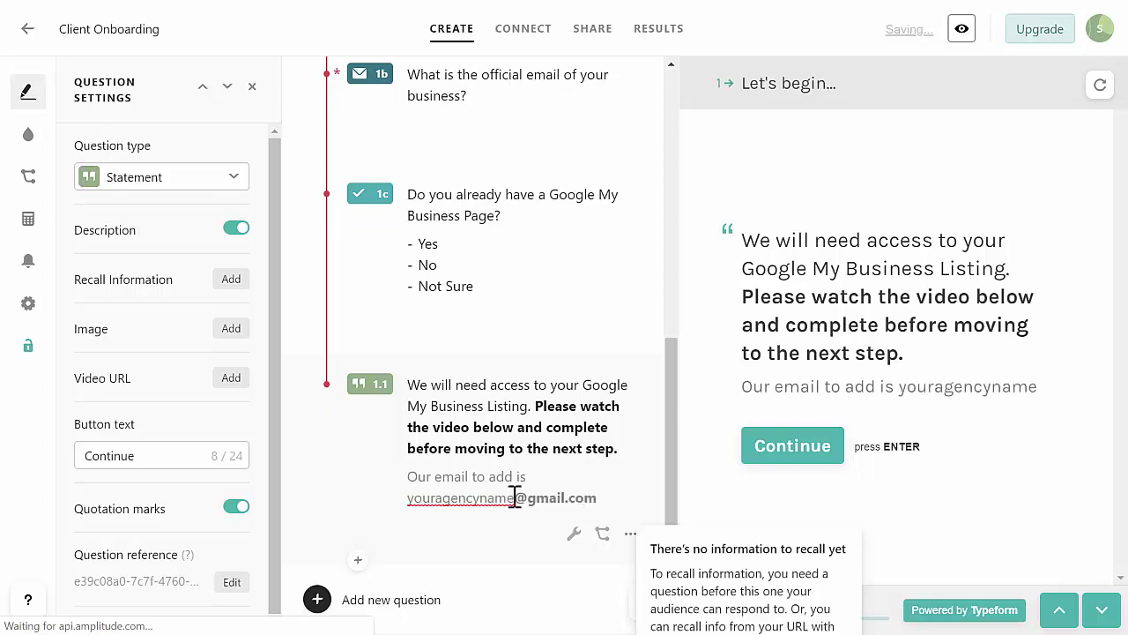
# Bold the agency-name part of the email and remove the break before it.
pyautogui.moveTo(515, 497); pyautogui.dragTo(410, 500)
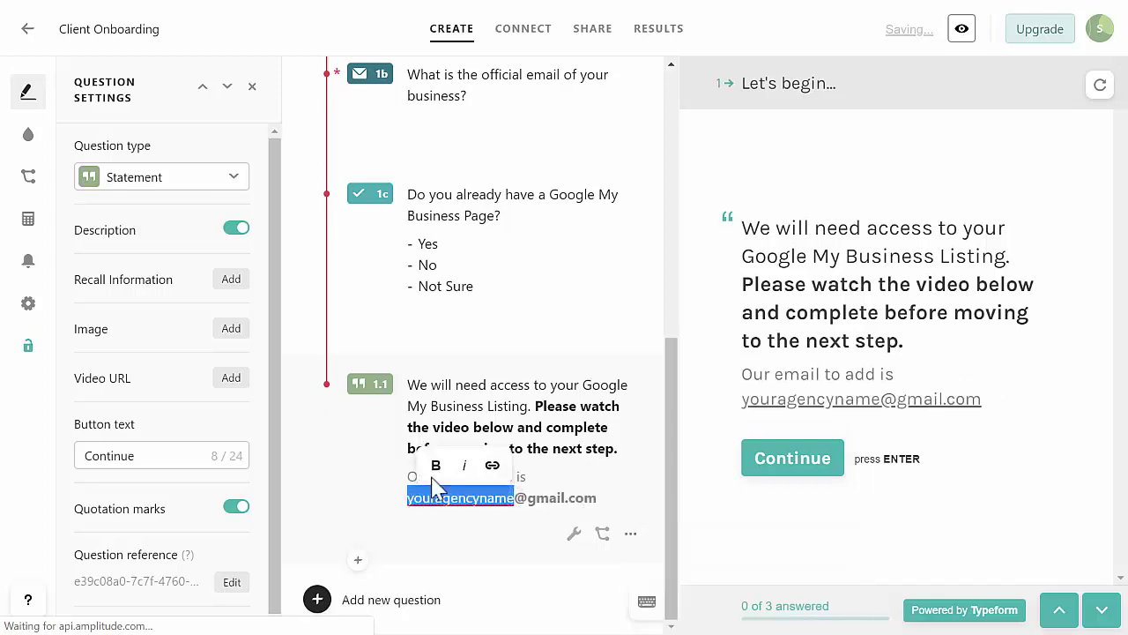
pyautogui.click(436, 464)
pyautogui.click(572, 498)
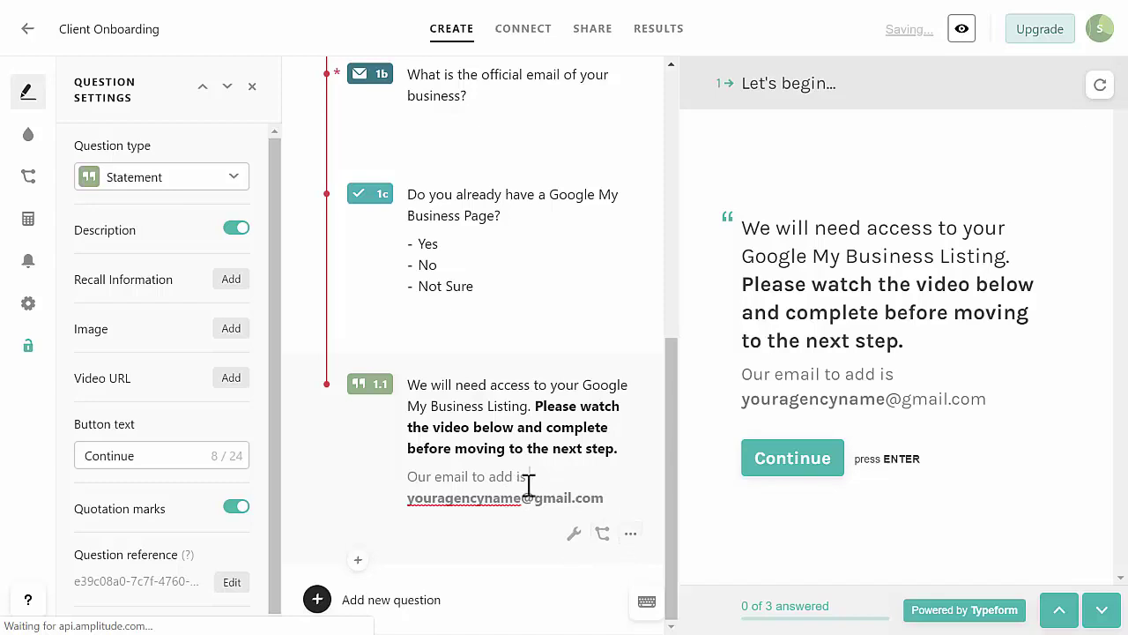
pyautogui.press('Delete')
pyautogui.click(231, 379)
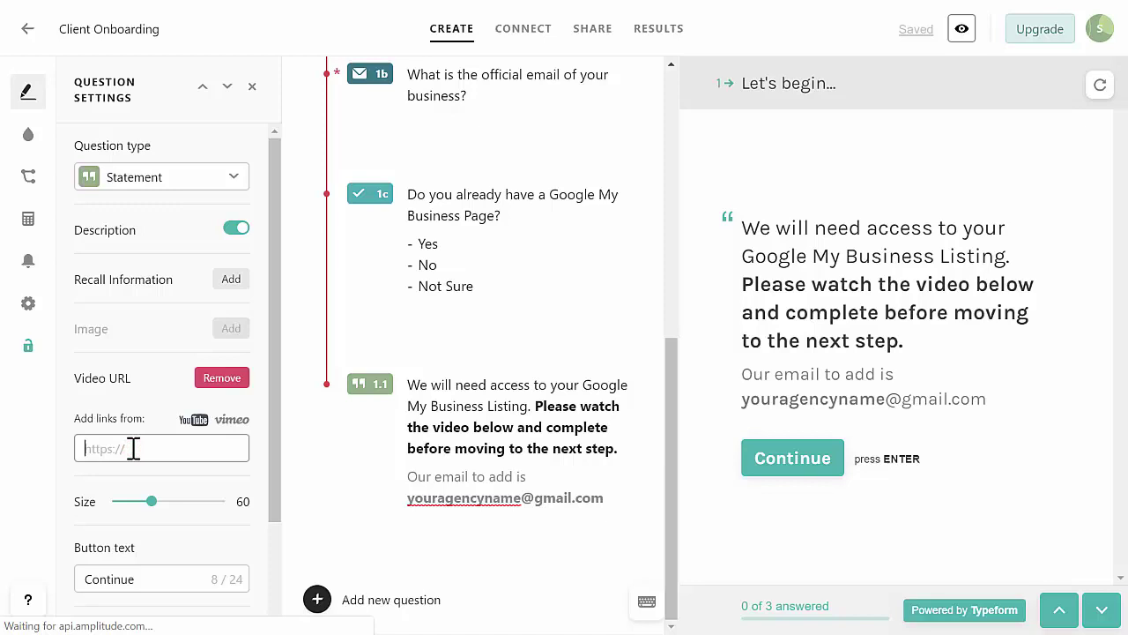
pyautogui.write('h')
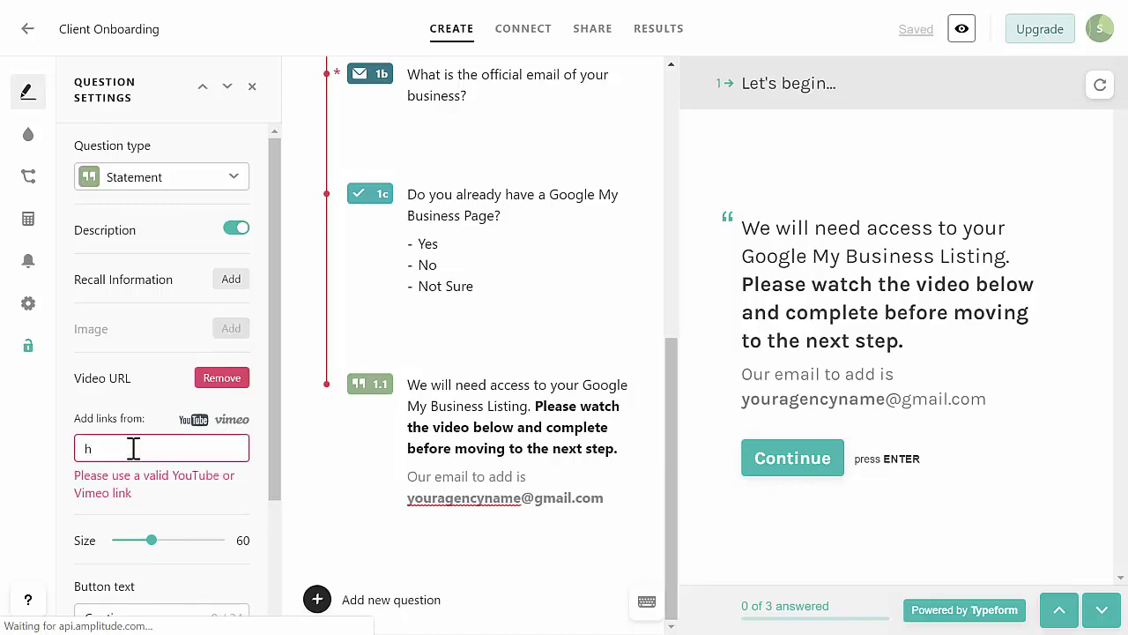
pyautogui.write('tt')
pyautogui.write('ps://youtu')
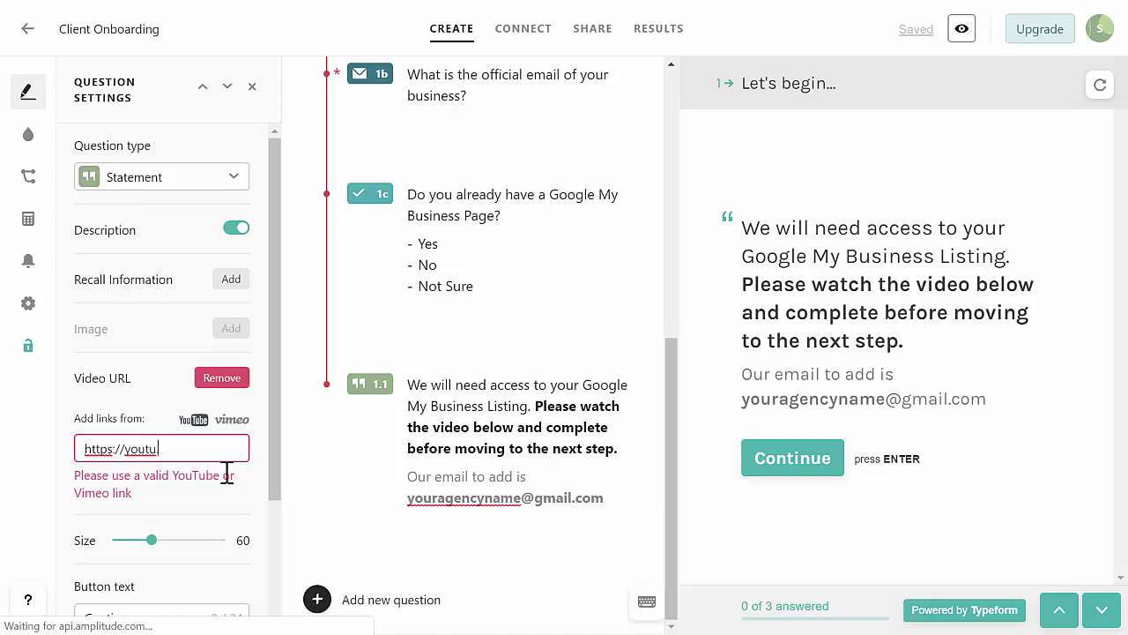
pyautogui.write('.be/yVDiS3NRSa')
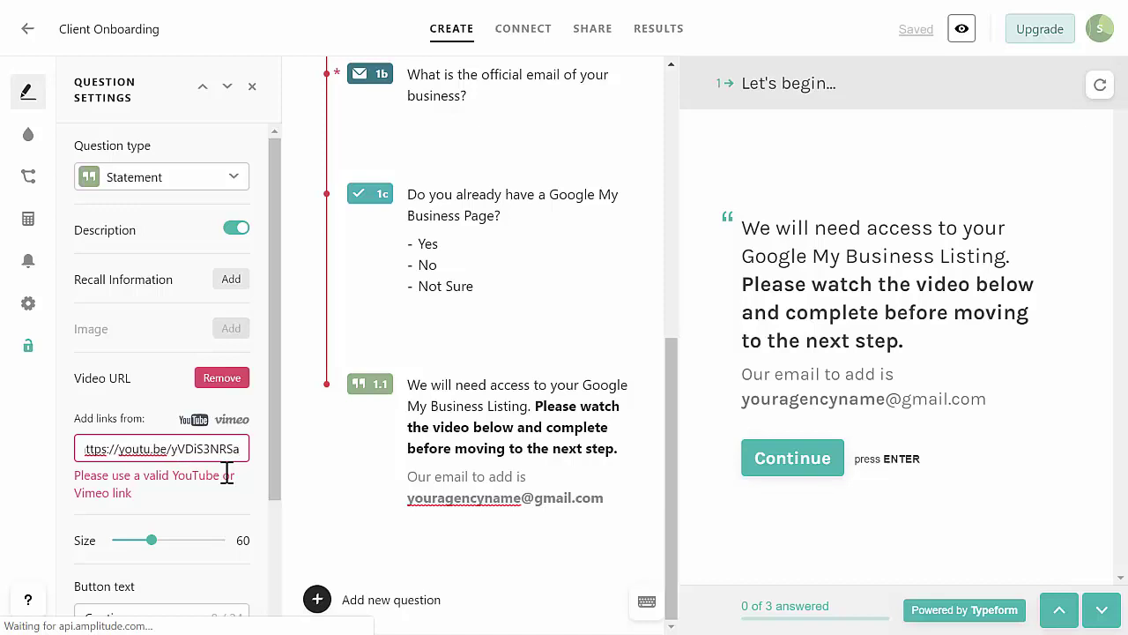
pyautogui.write('c')
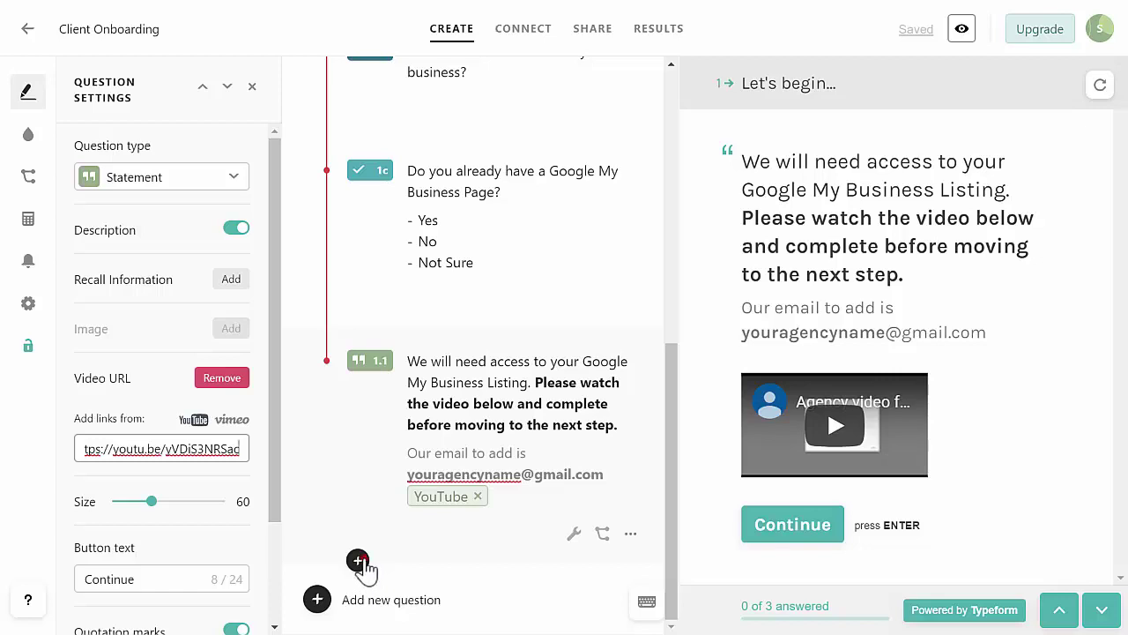
pyautogui.scroll(-3, 364, 571)
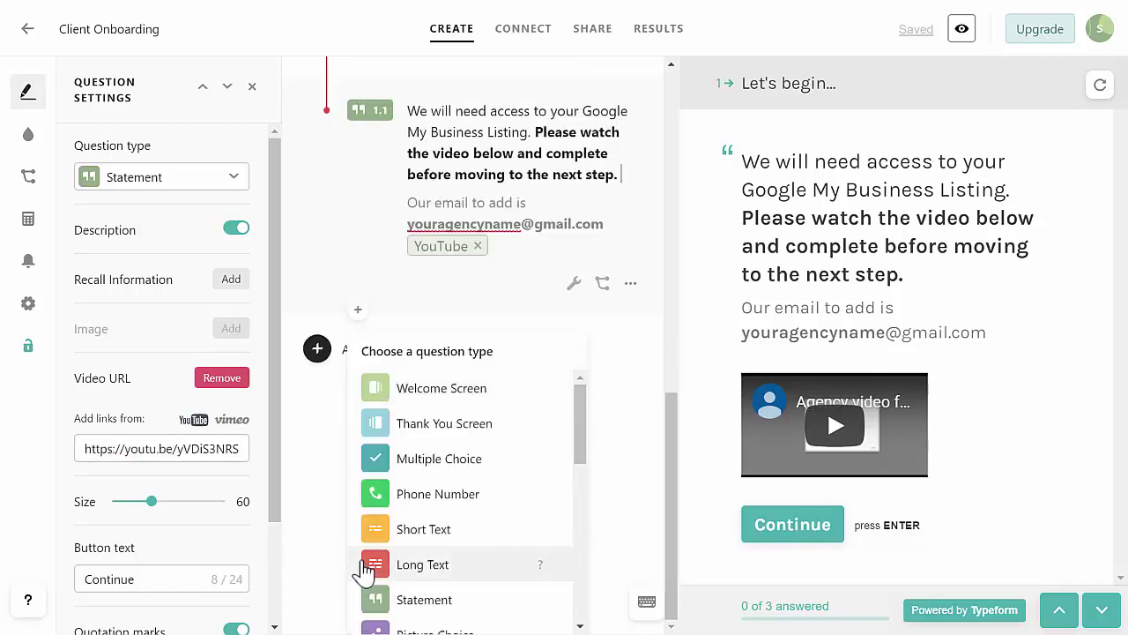
pyautogui.click(444, 539)
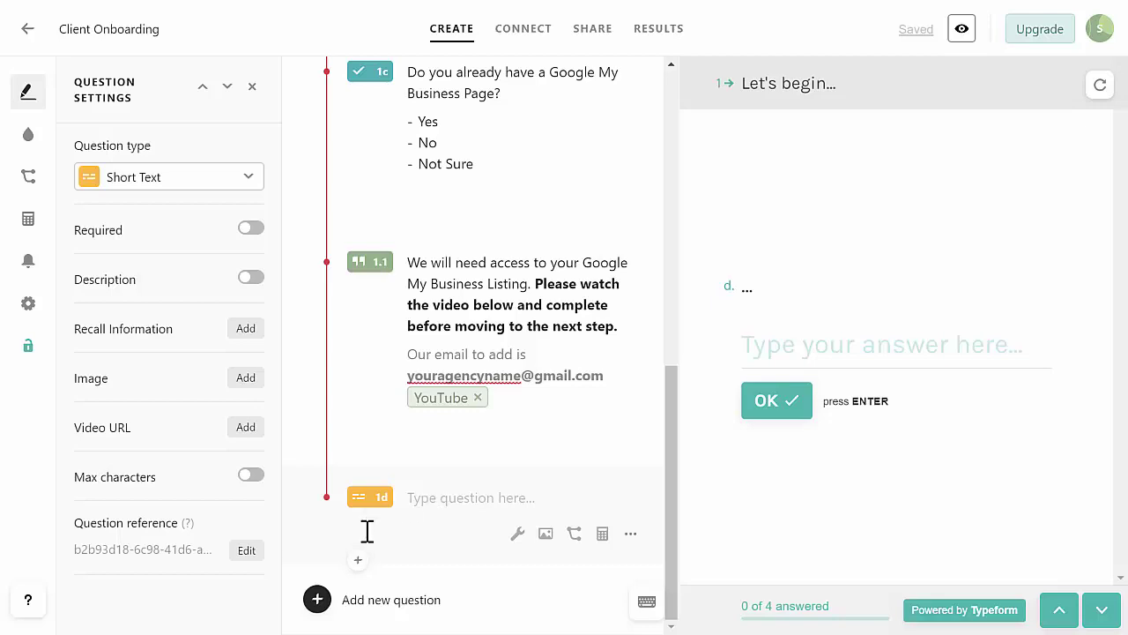
pyautogui.write('Confirm your business name exactly as it should appear:')
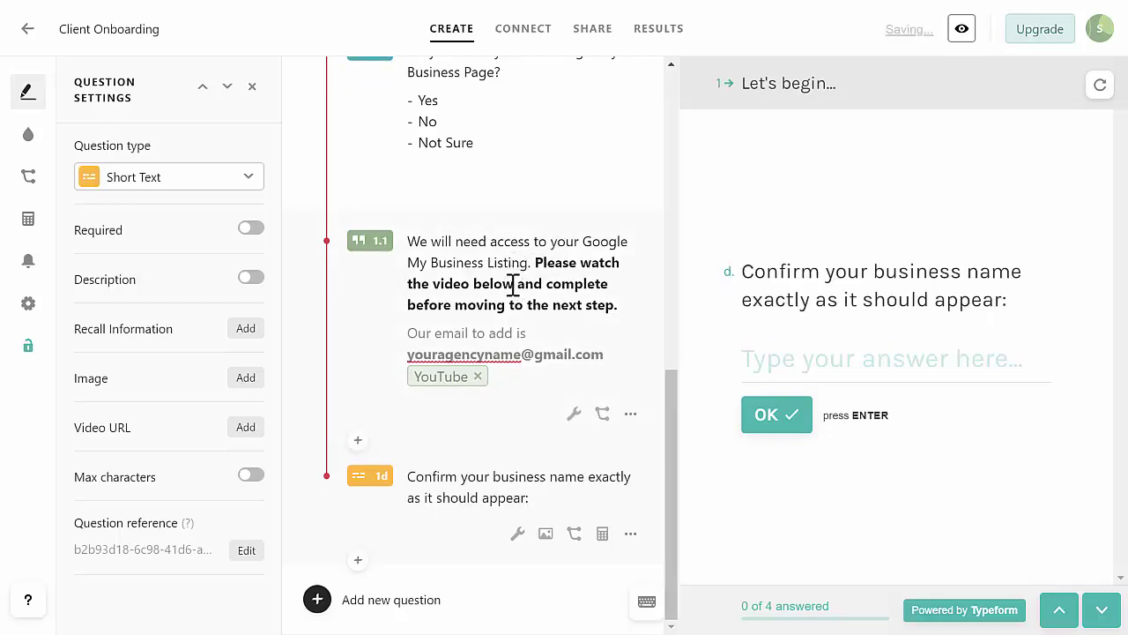
pyautogui.scroll(1, 509, 269)
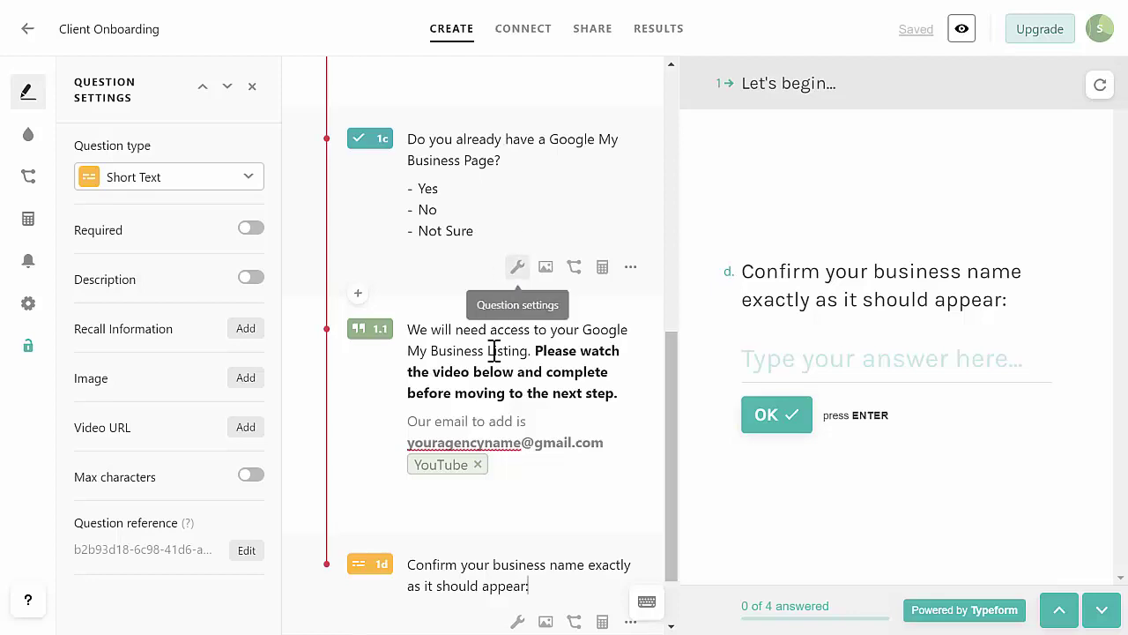
pyautogui.scroll(-1, 476, 449)
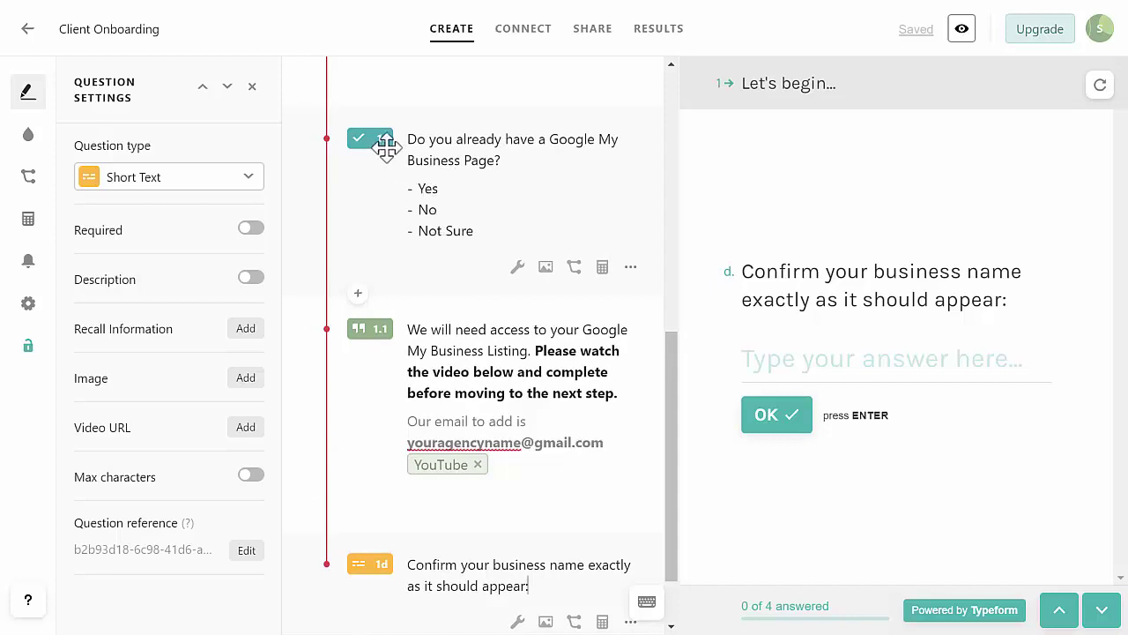
# Give 1c a logic jump: Yes goes to statement 1.1, all other answers to 1d.
pyautogui.click(575, 269)
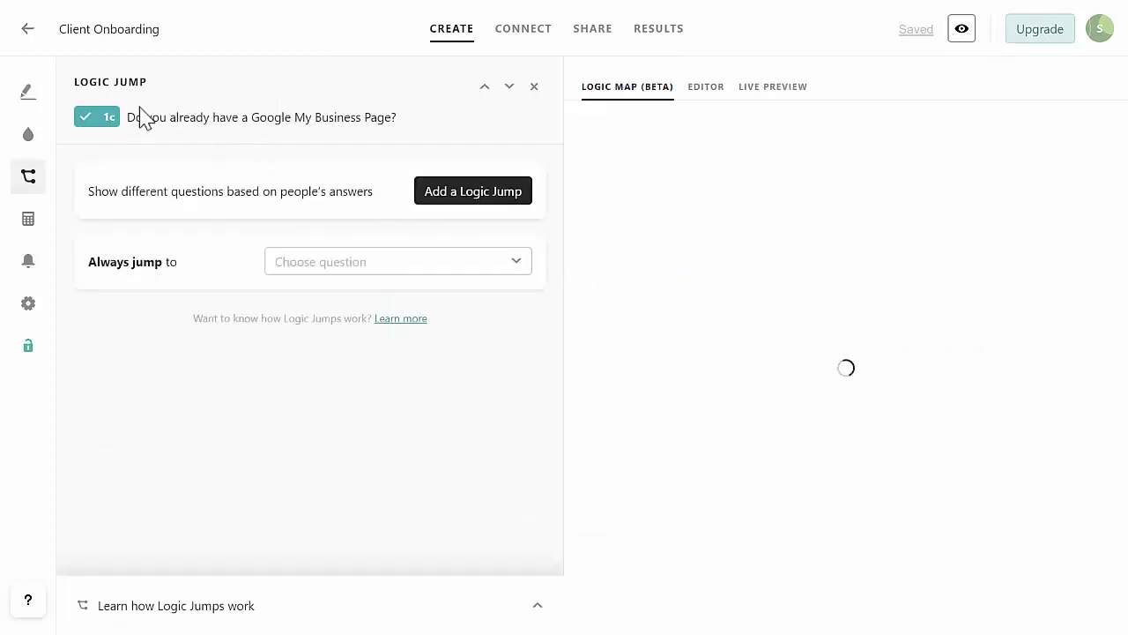
pyautogui.click(475, 191)
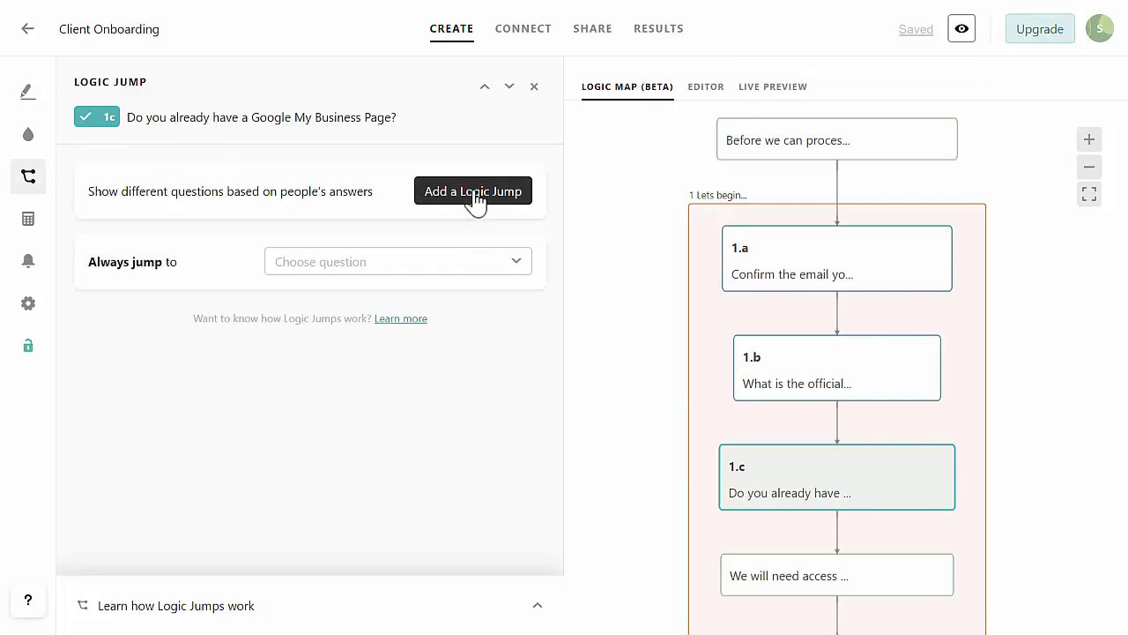
pyautogui.click(474, 194)
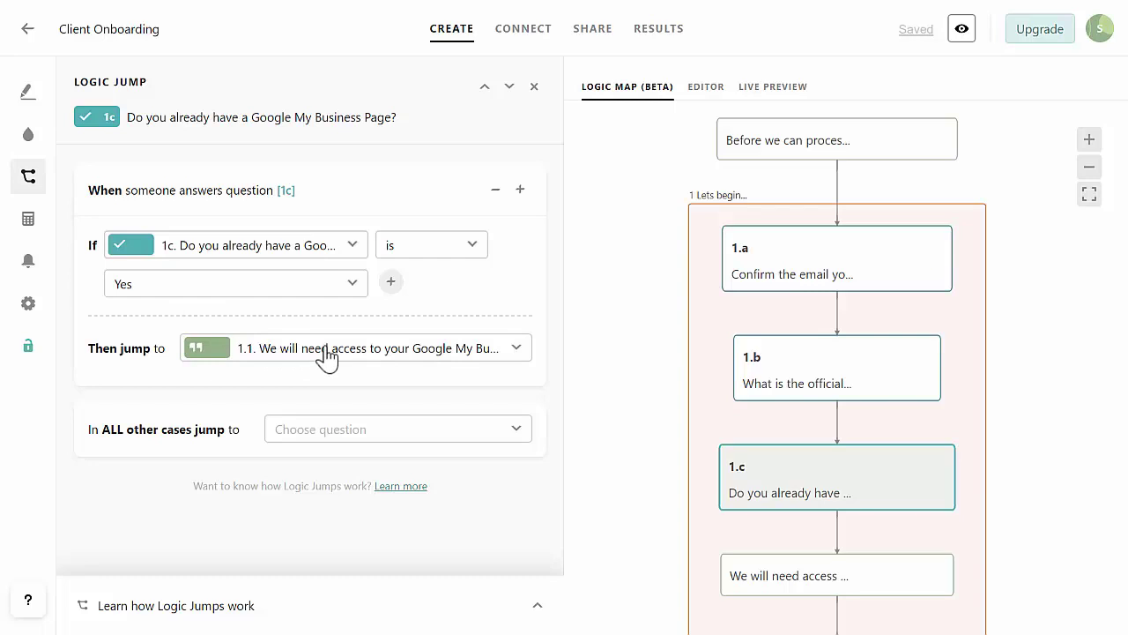
pyautogui.click(353, 430)
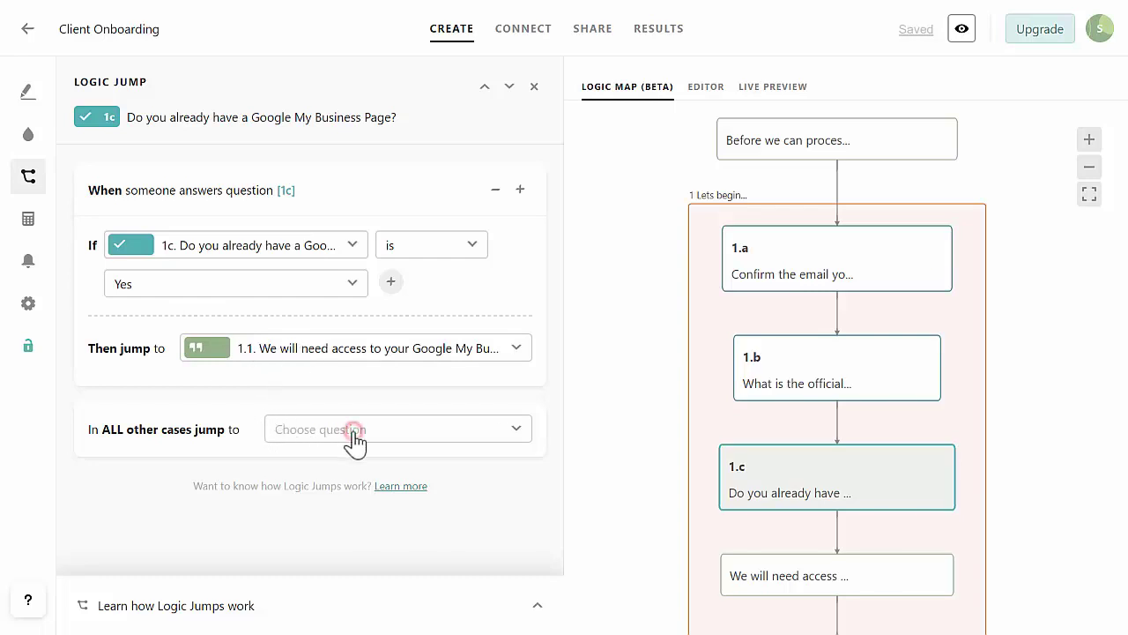
pyautogui.scroll(-3, 365, 458)
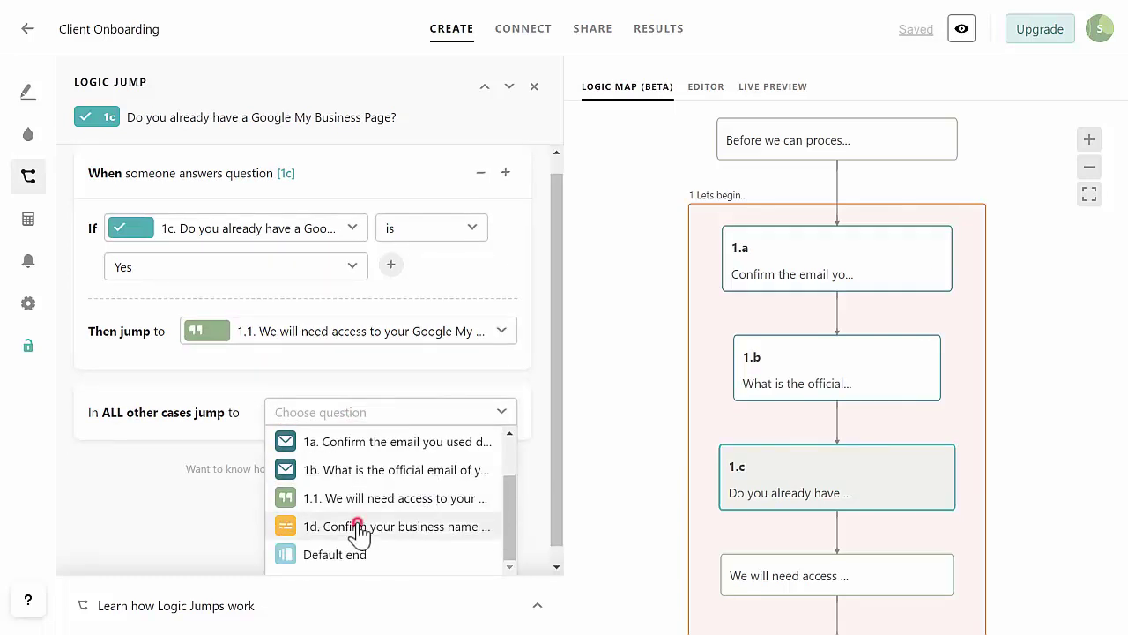
pyautogui.click(359, 526)
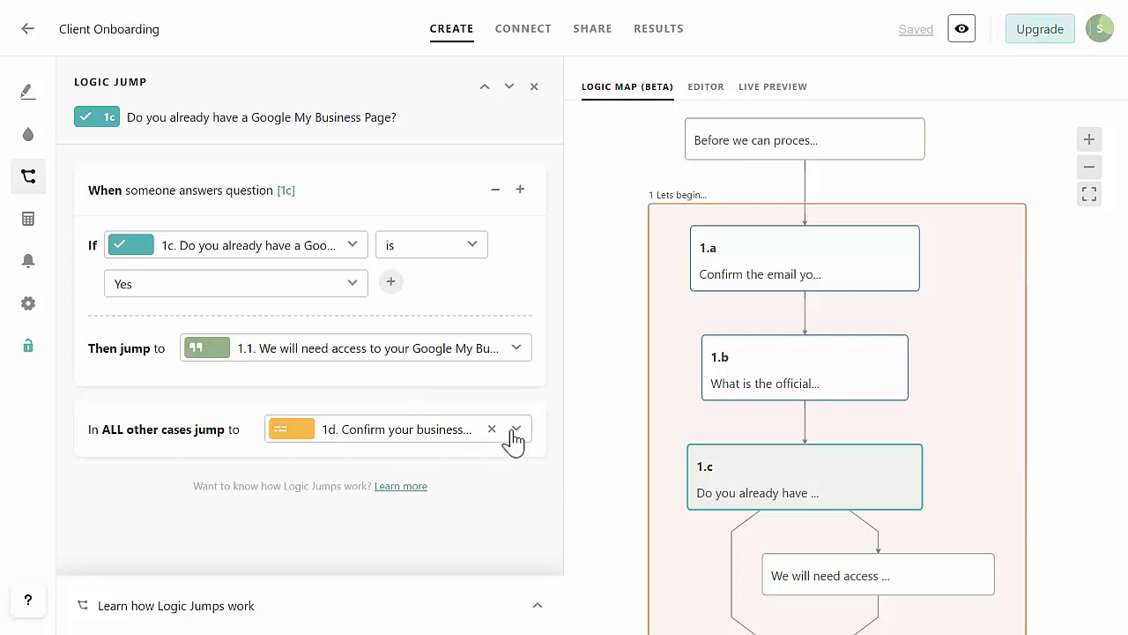
pyautogui.click(536, 88)
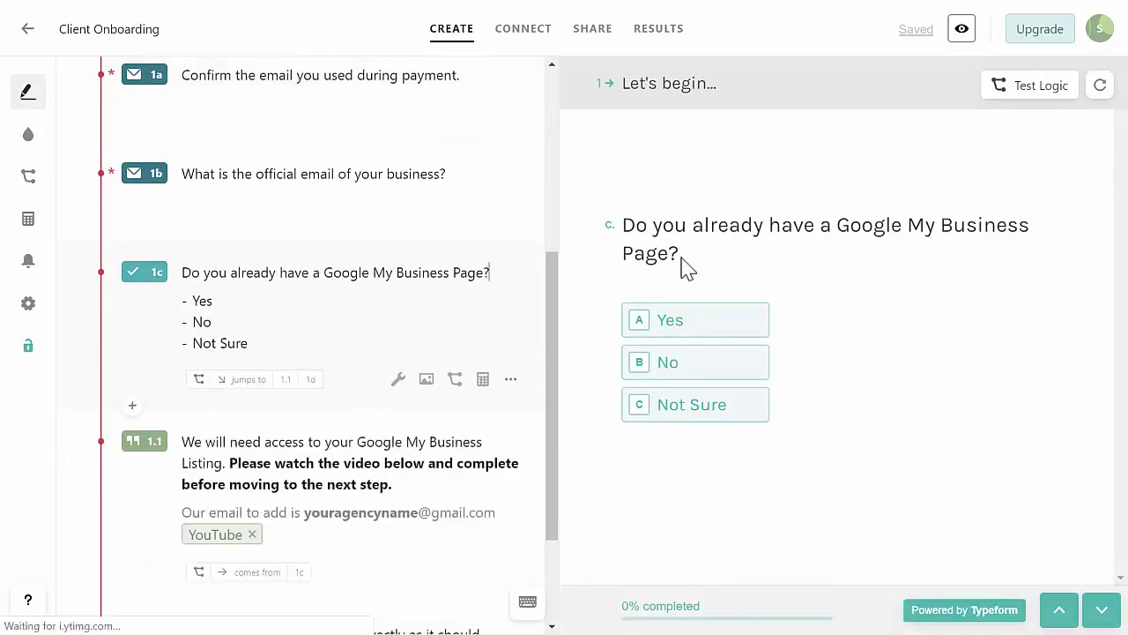
# Switch on Test Logic in the preview.
pyautogui.click(1023, 92)
pyautogui.scroll(-3, 949, 143)
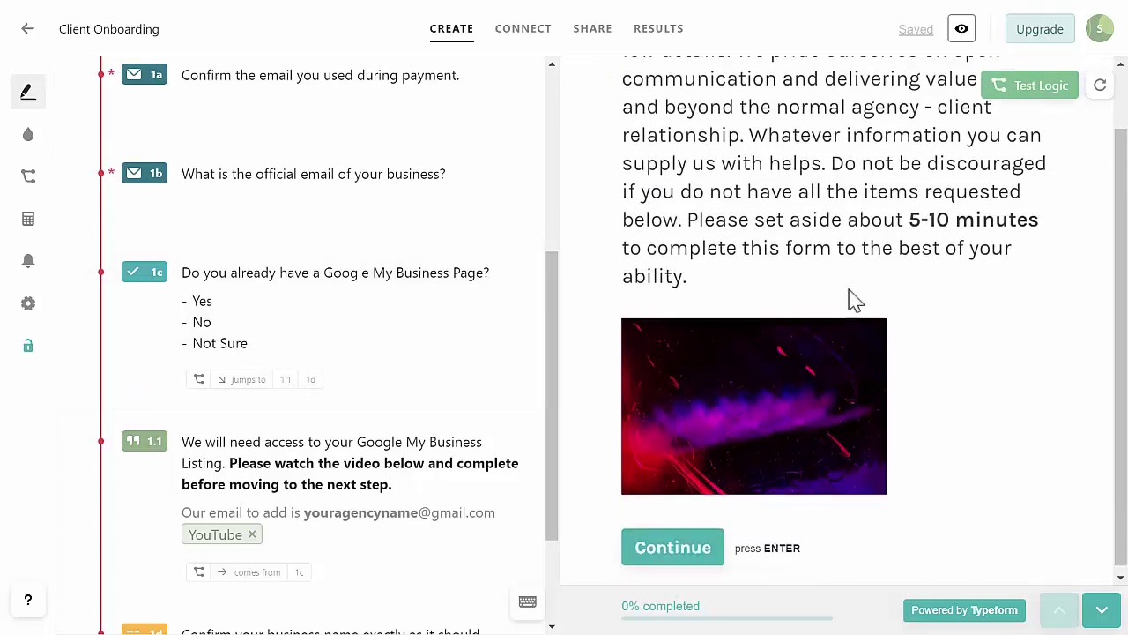
pyautogui.scroll(-1, 370, 423)
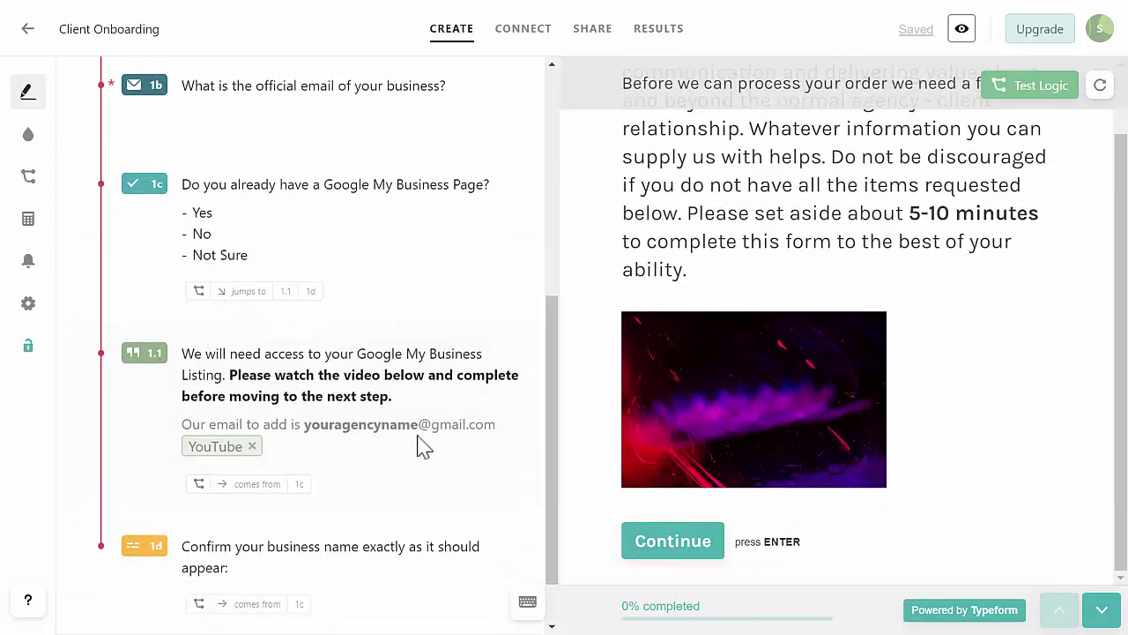
pyautogui.click(363, 184)
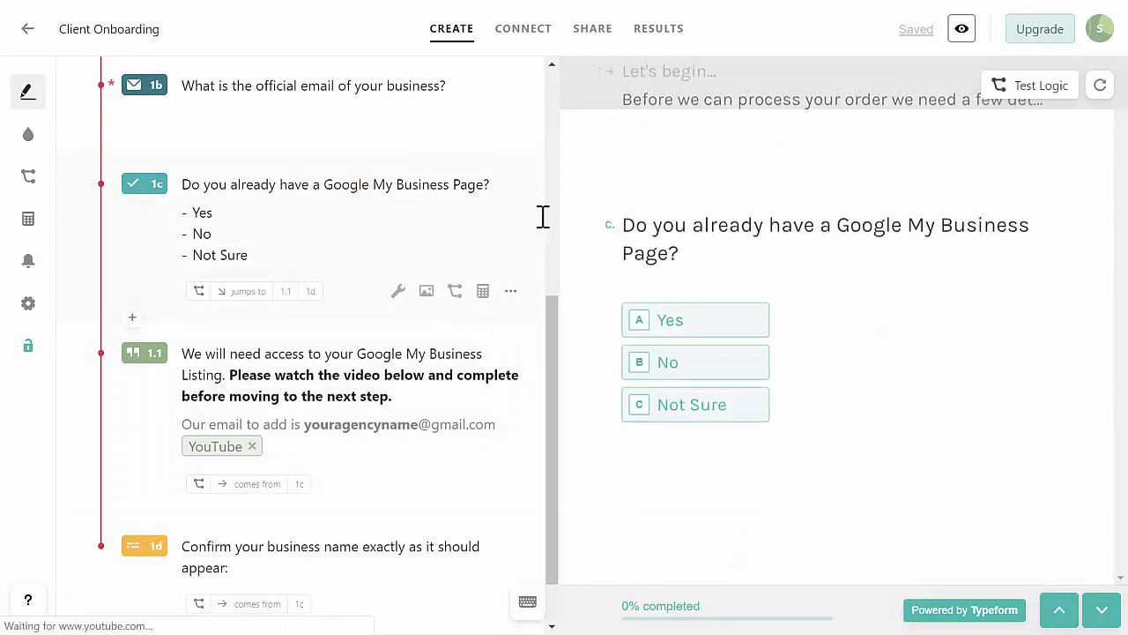
pyautogui.click(1034, 89)
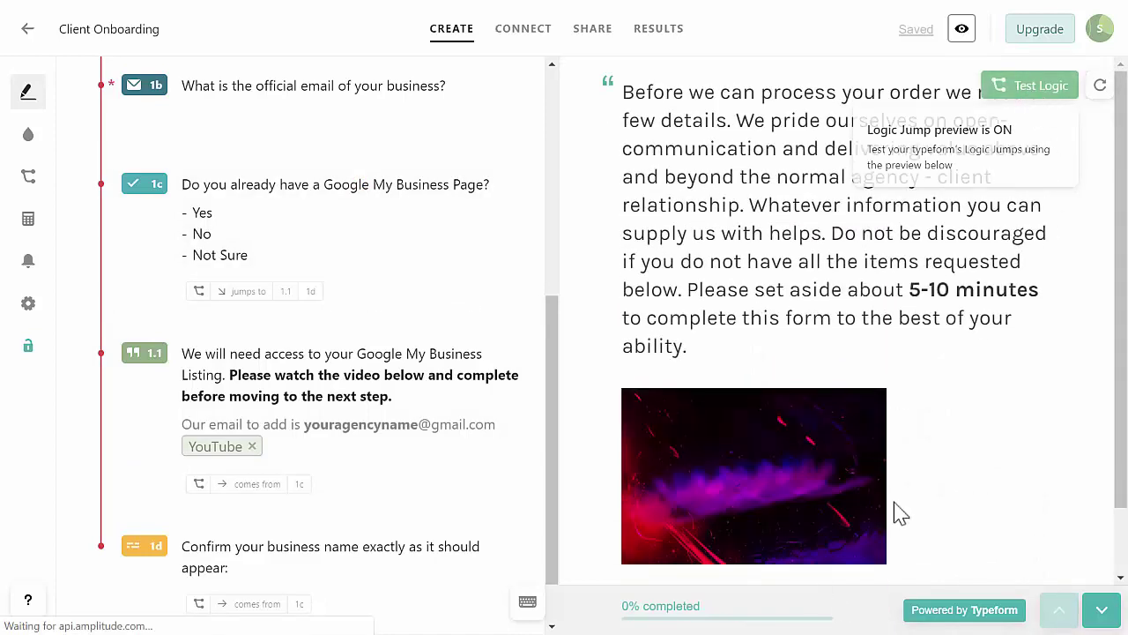
pyautogui.scroll(-2, 899, 513)
# Advance the preview past the welcome screen and email questions to question 1c.
pyautogui.click(685, 552)
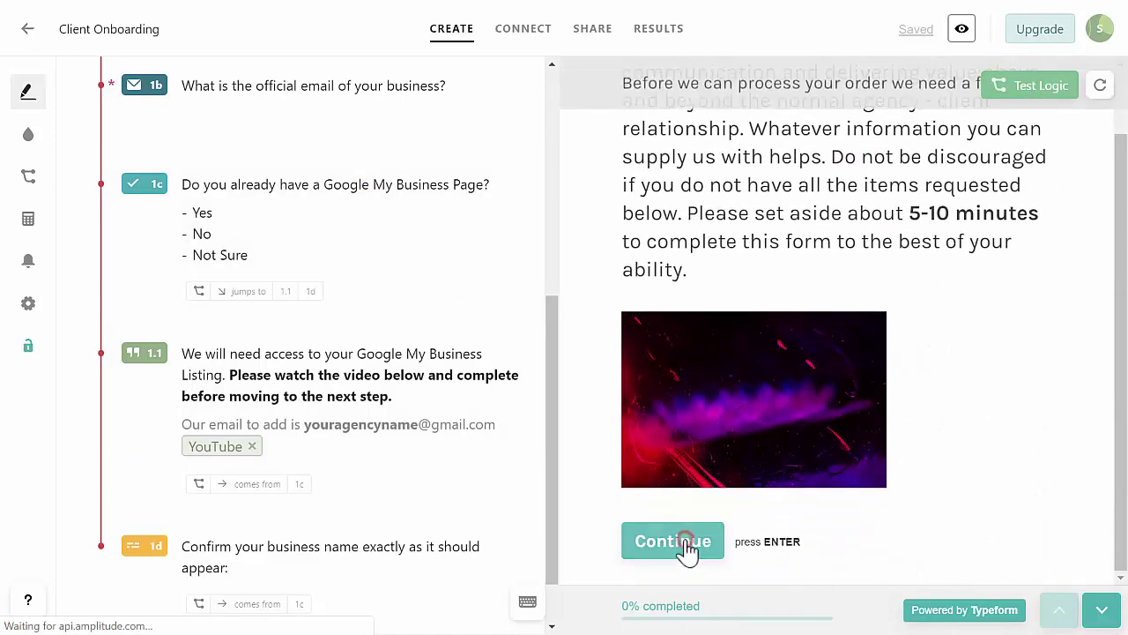
pyautogui.click(694, 367)
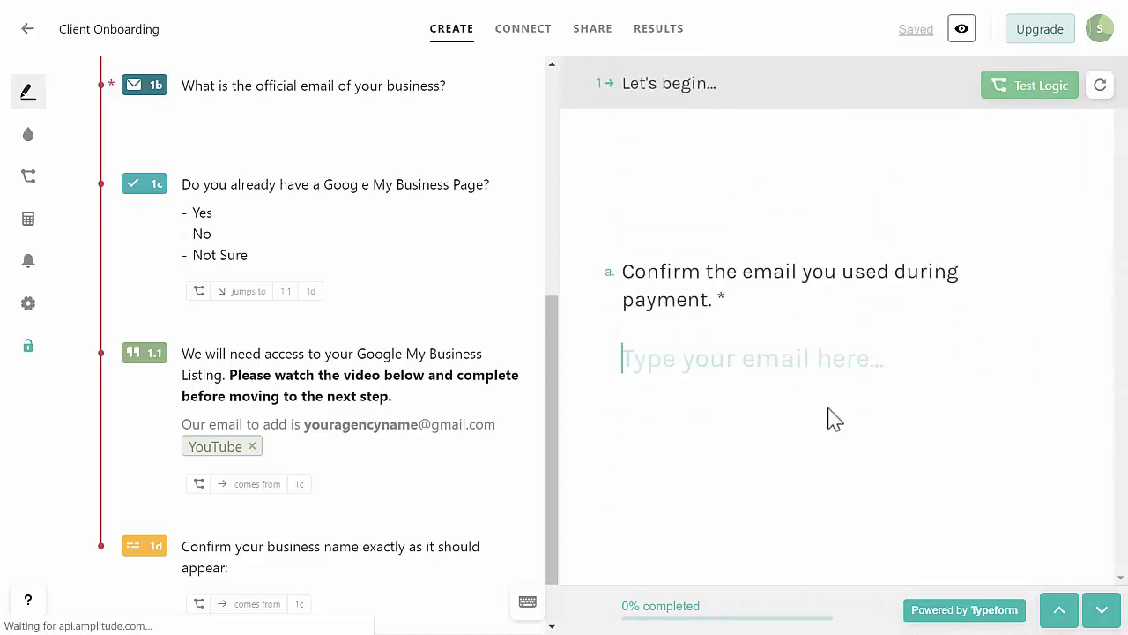
pyautogui.click(1099, 614)
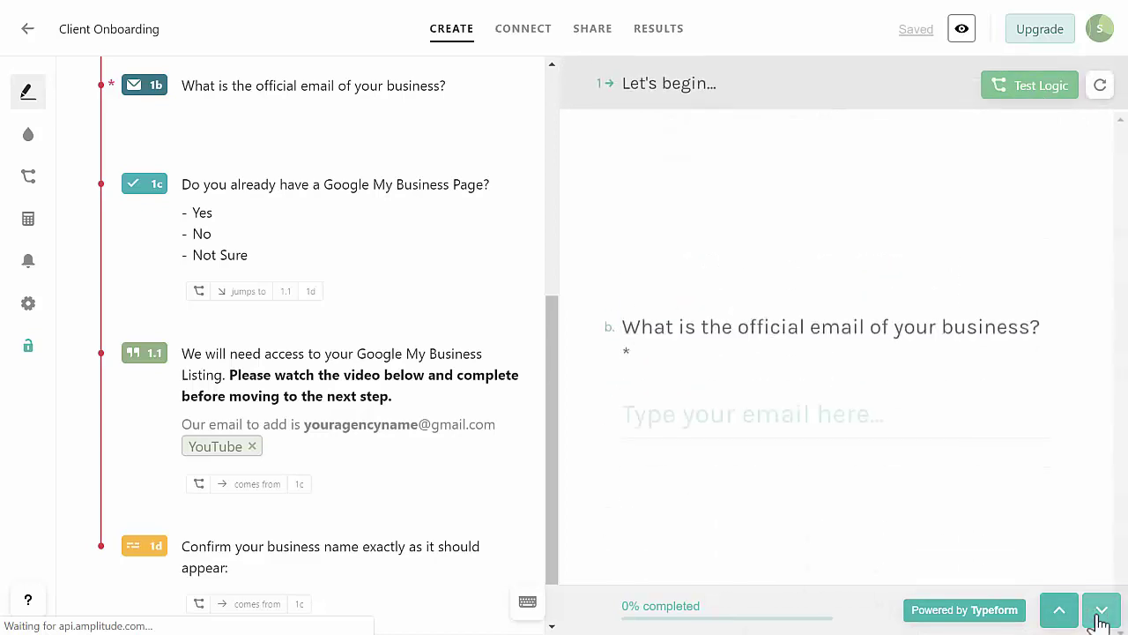
pyautogui.click(1100, 614)
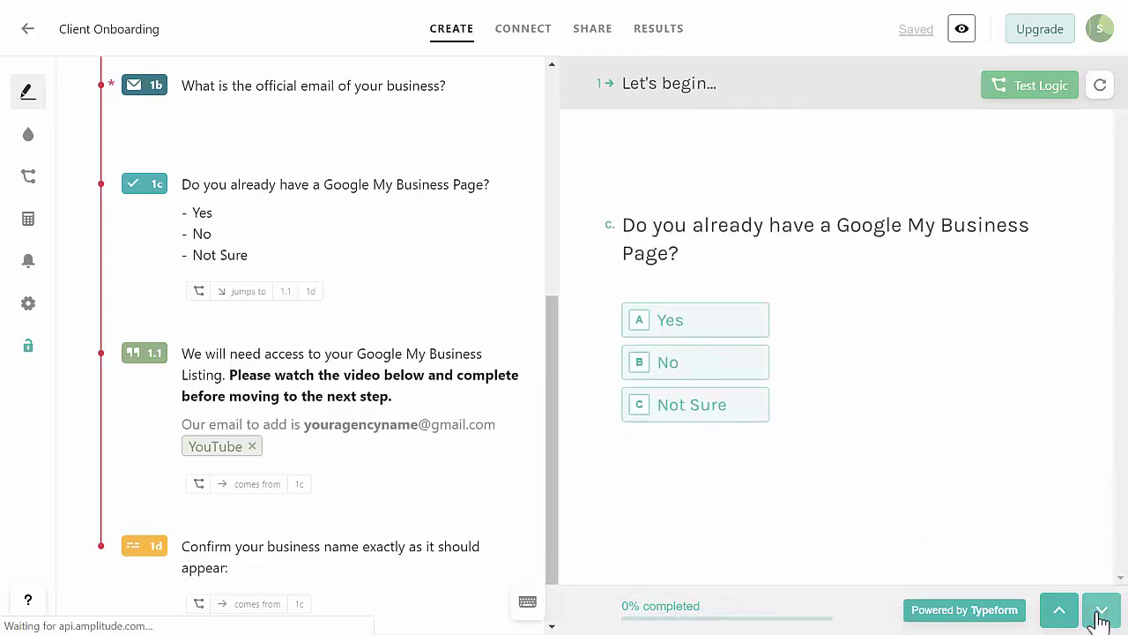
# Answer Yes to reach 1.1, then go back and answer No to reach 1d.
pyautogui.click(679, 323)
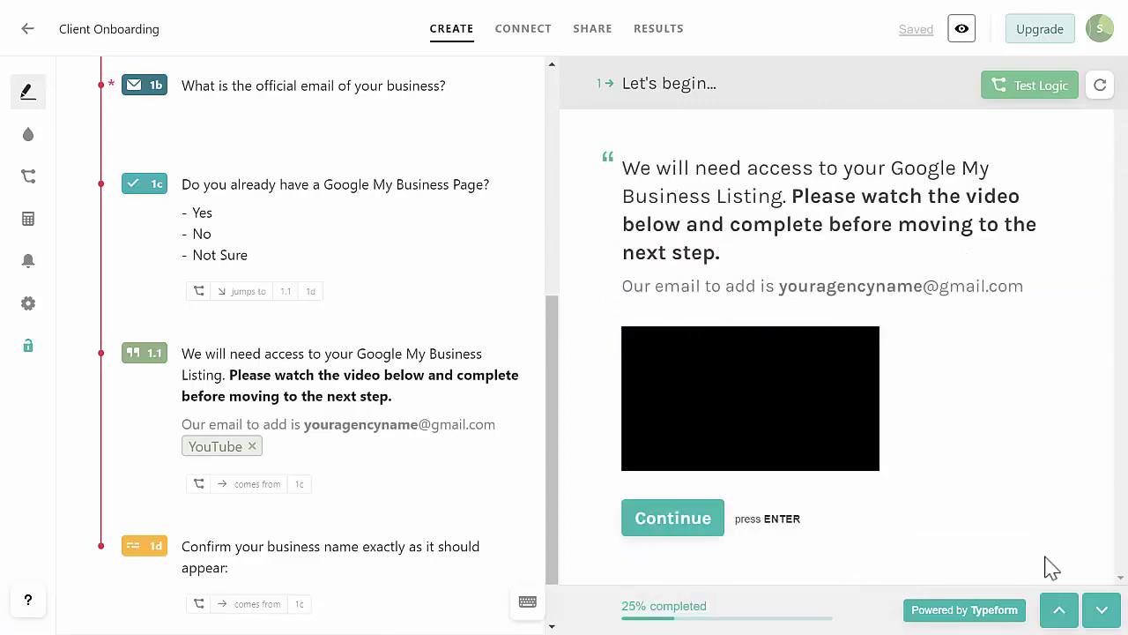
pyautogui.click(1060, 611)
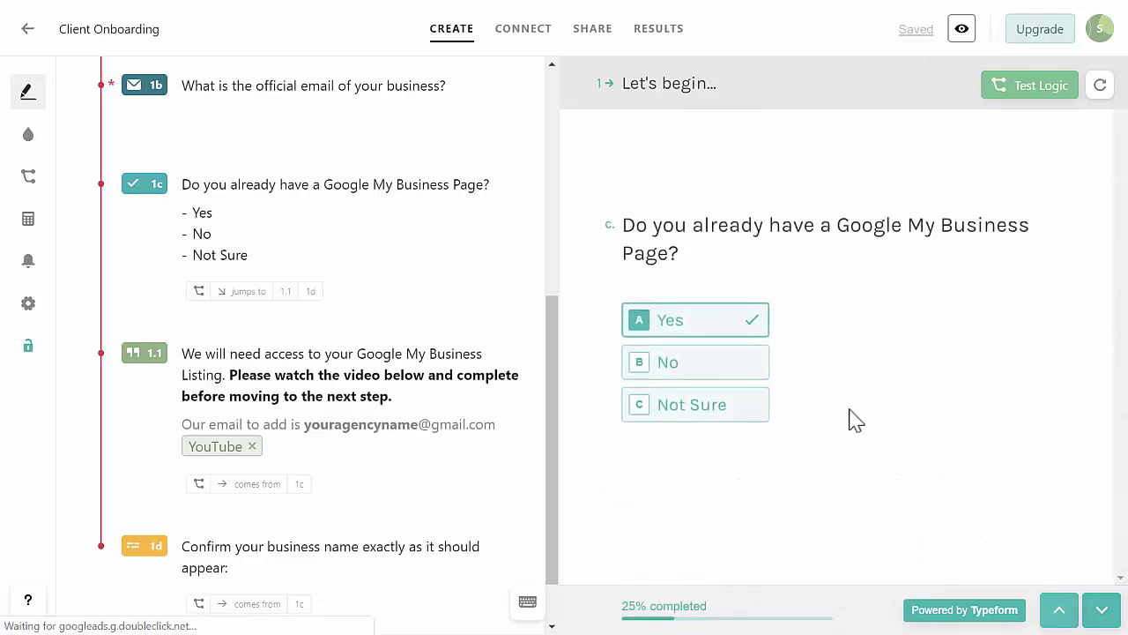
pyautogui.click(721, 377)
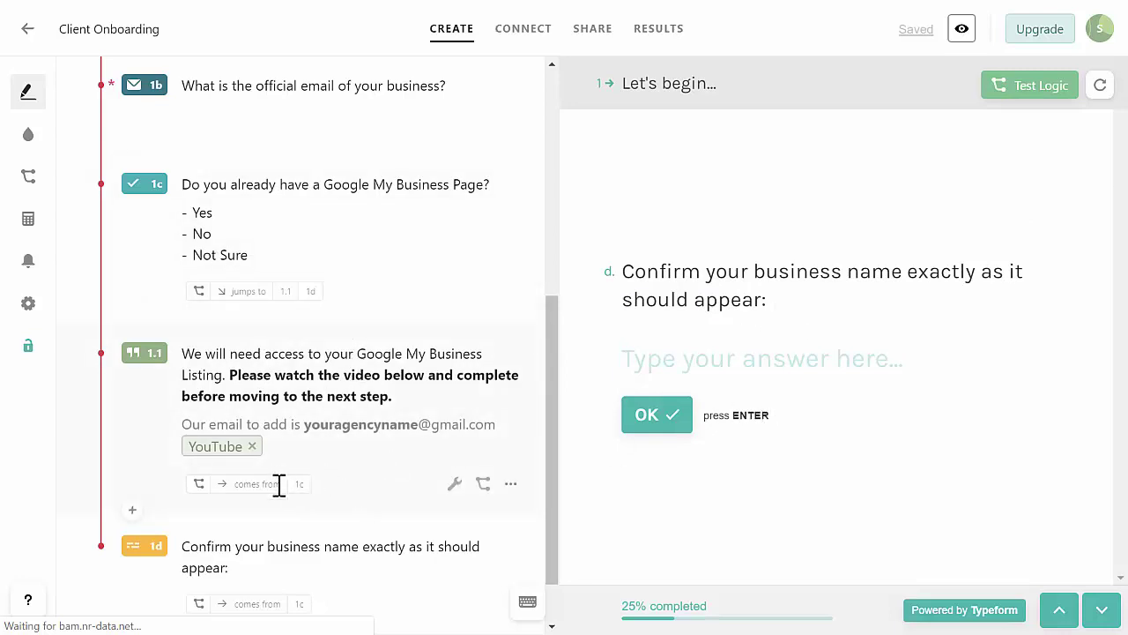
# Open the question type list for a new question below 1d.
pyautogui.scroll(-2, 278, 489)
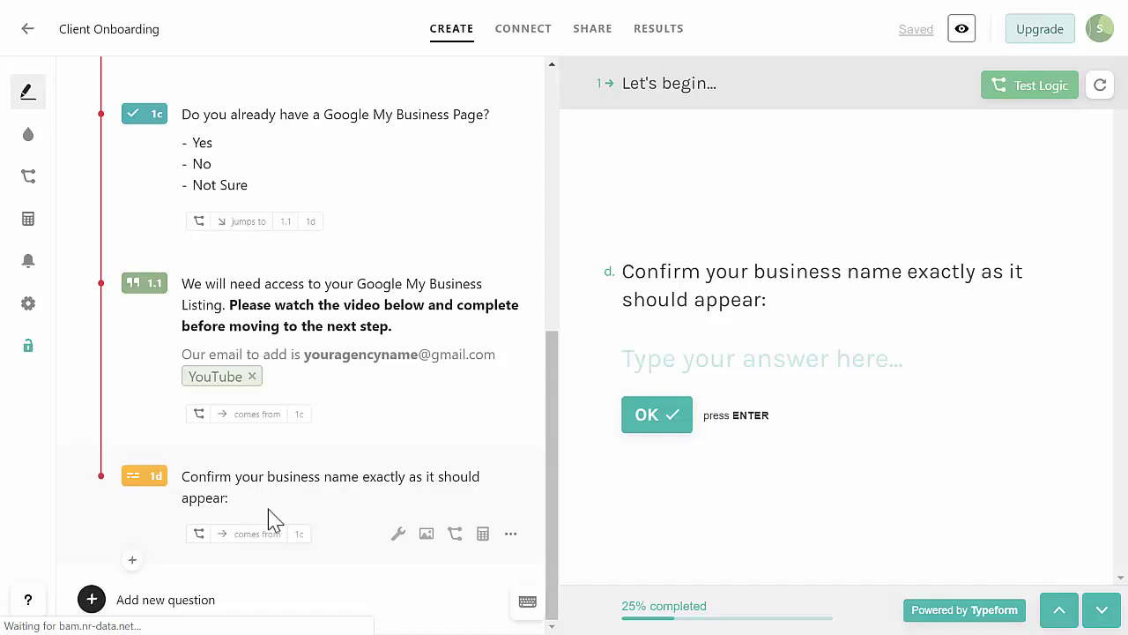
pyautogui.click(132, 560)
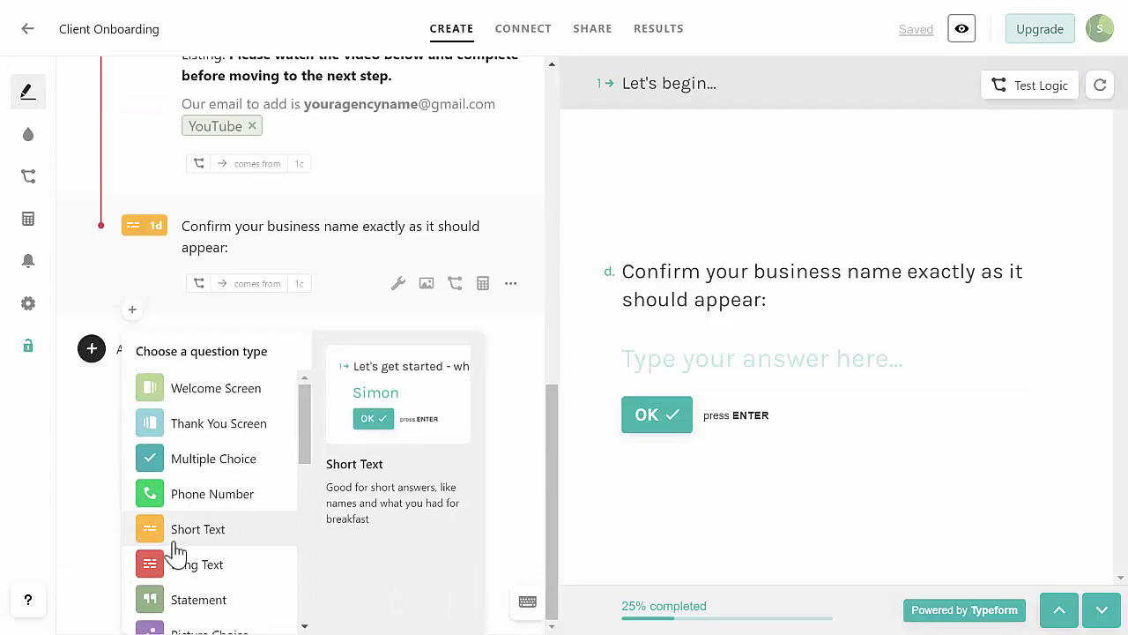
# Create Multiple Choice question 1e 'Do you already have Google Analytics?' with choices Yes, No, Not Sure.
pyautogui.click(223, 460)
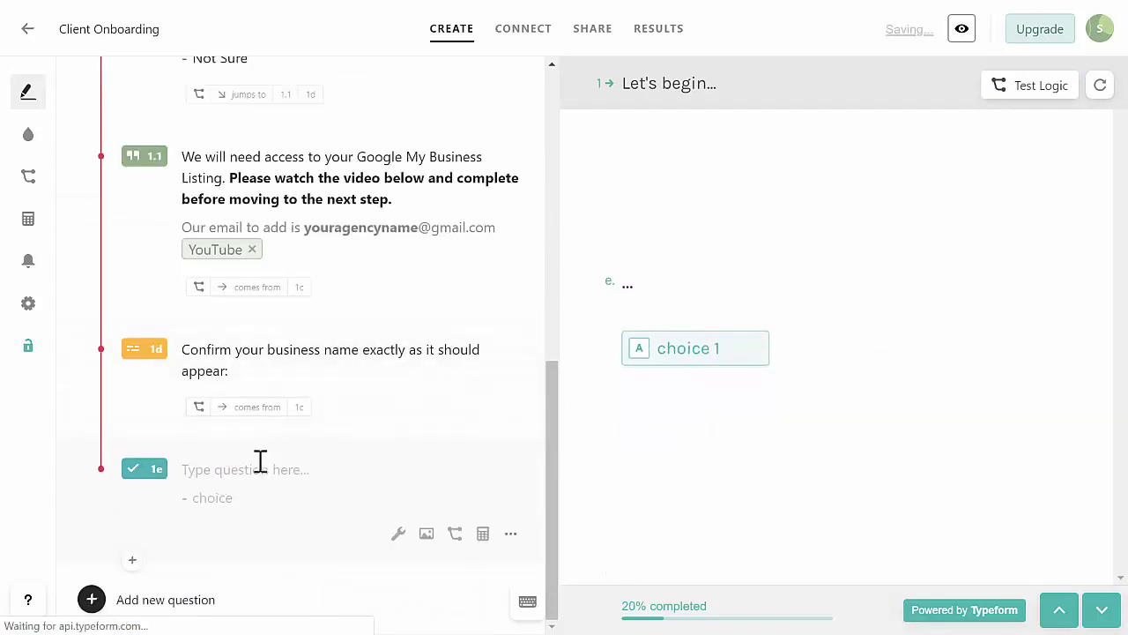
pyautogui.click(238, 468)
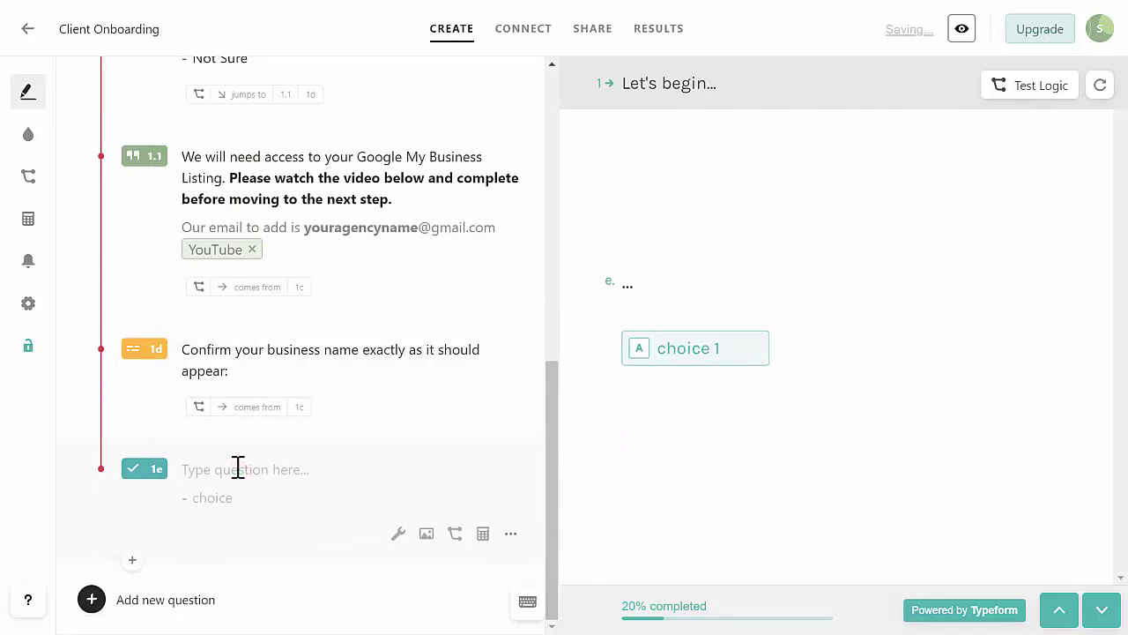
pyautogui.write('D')
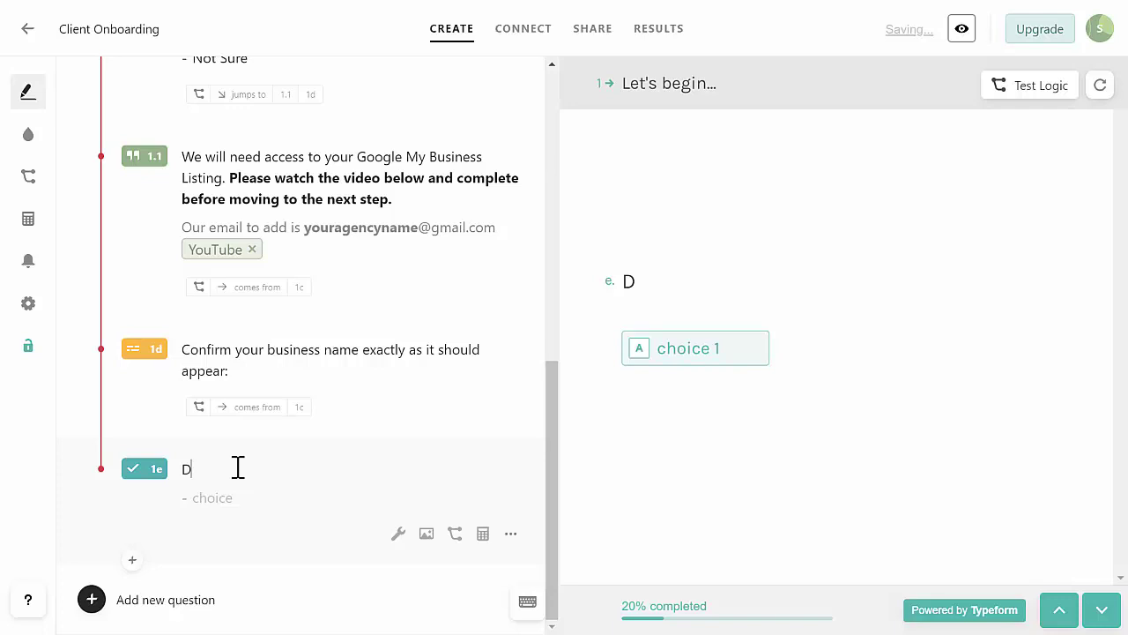
pyautogui.write('o you already have Google Analytics? - ')
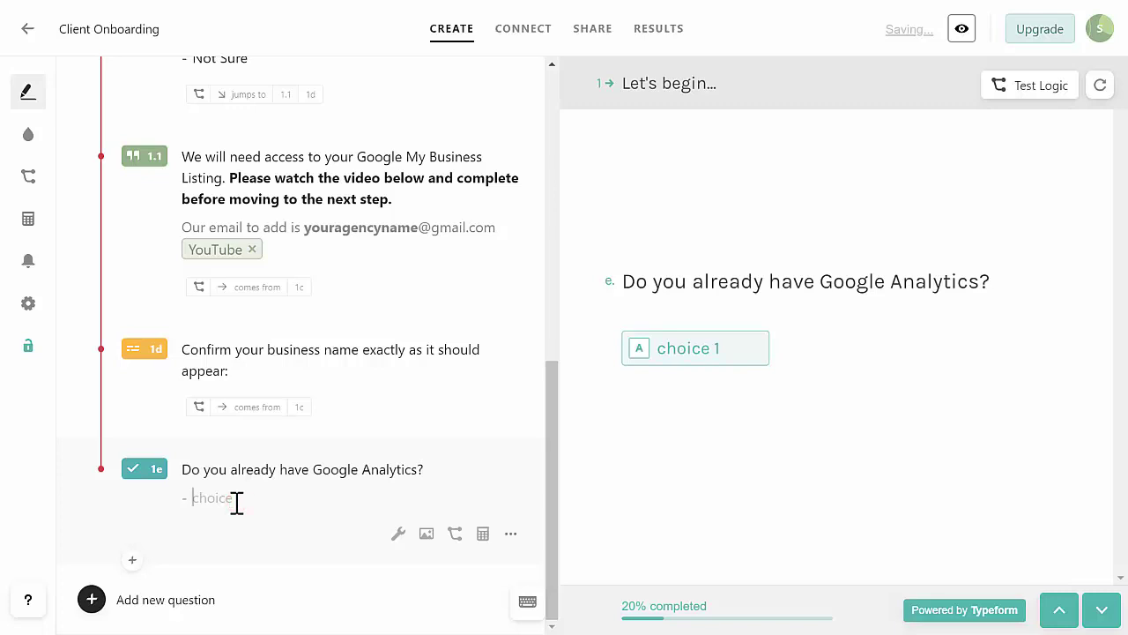
pyautogui.write('Yes')
pyautogui.press('Return')
pyautogui.write('No')
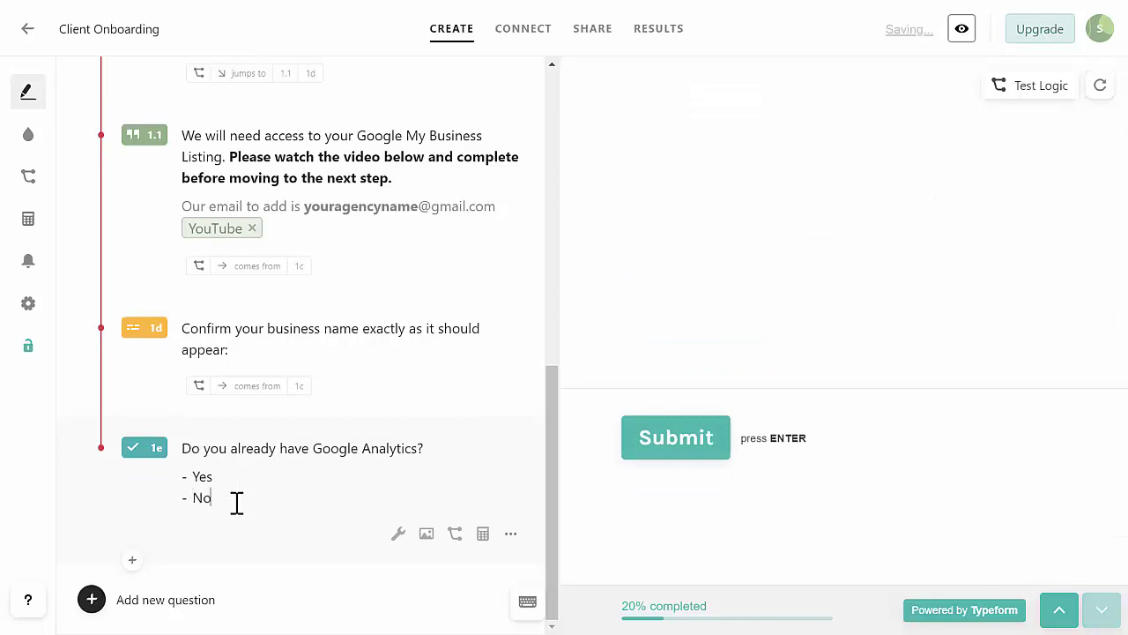
pyautogui.press('Return')
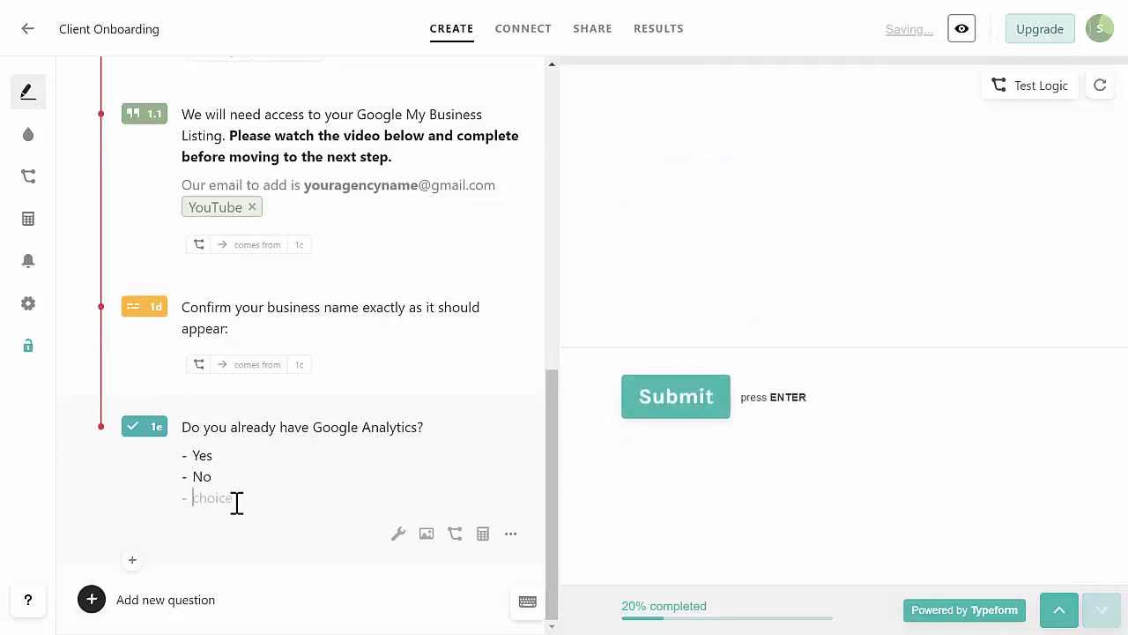
pyautogui.write('Not Sure')
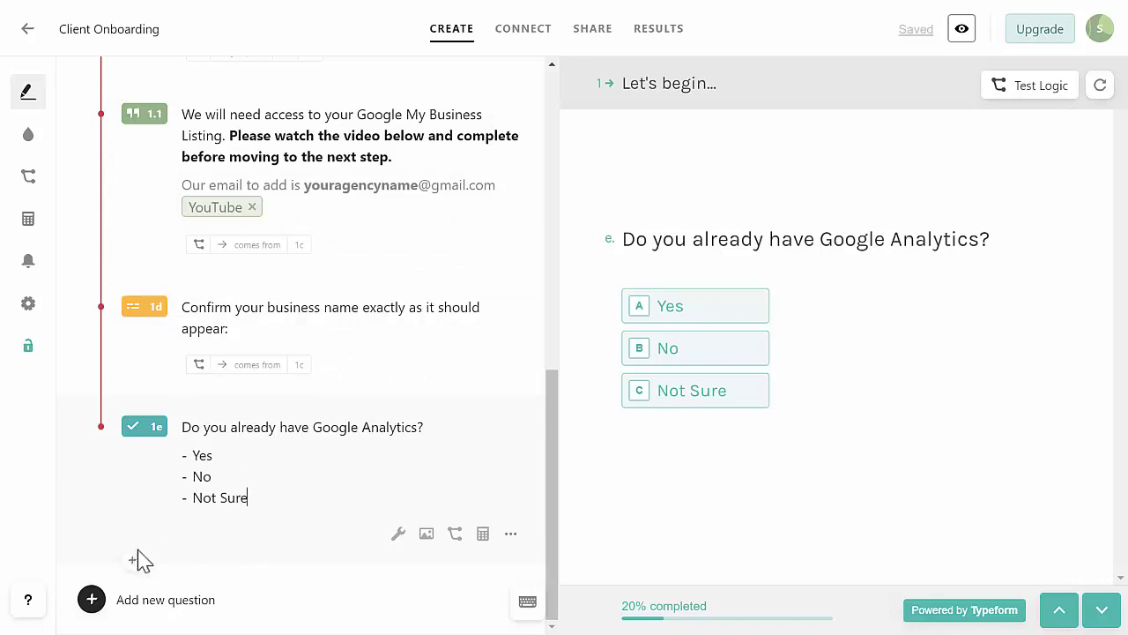
pyautogui.moveTo(134, 561)
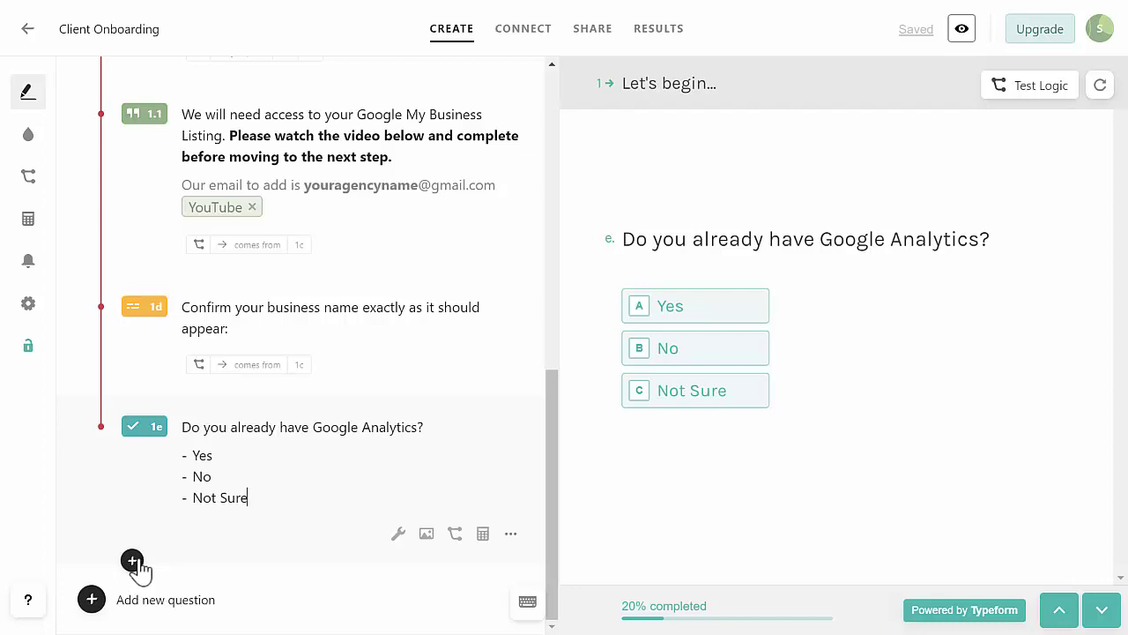
# Insert a Statement after 1e containing the pasted Google Analytics account access request text.
pyautogui.click(133, 561)
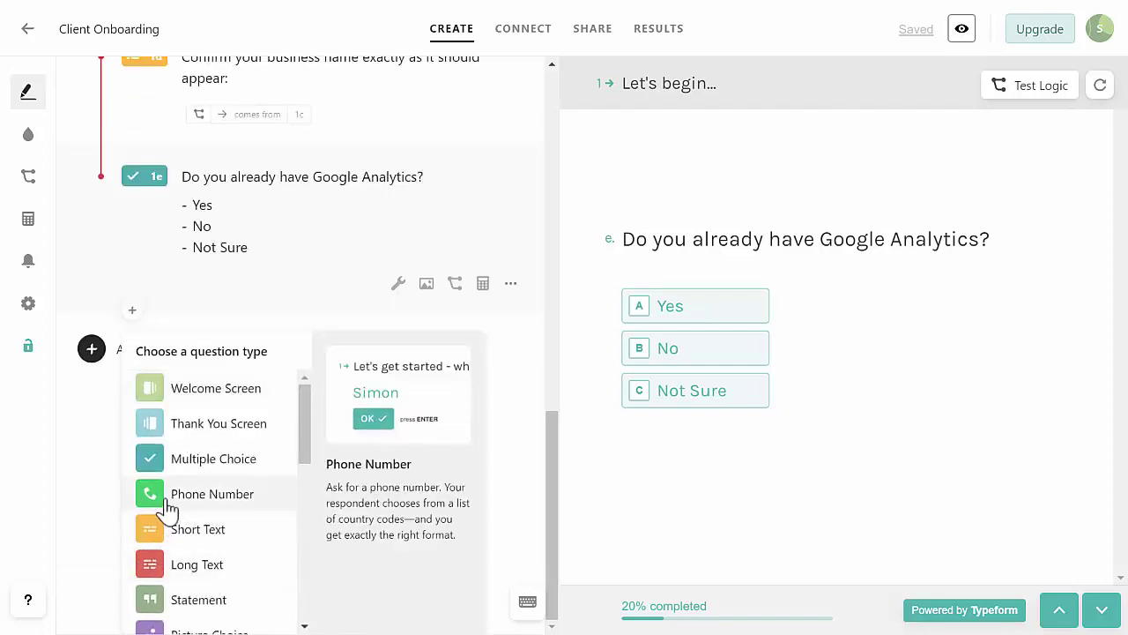
pyautogui.scroll(-1, 176, 540)
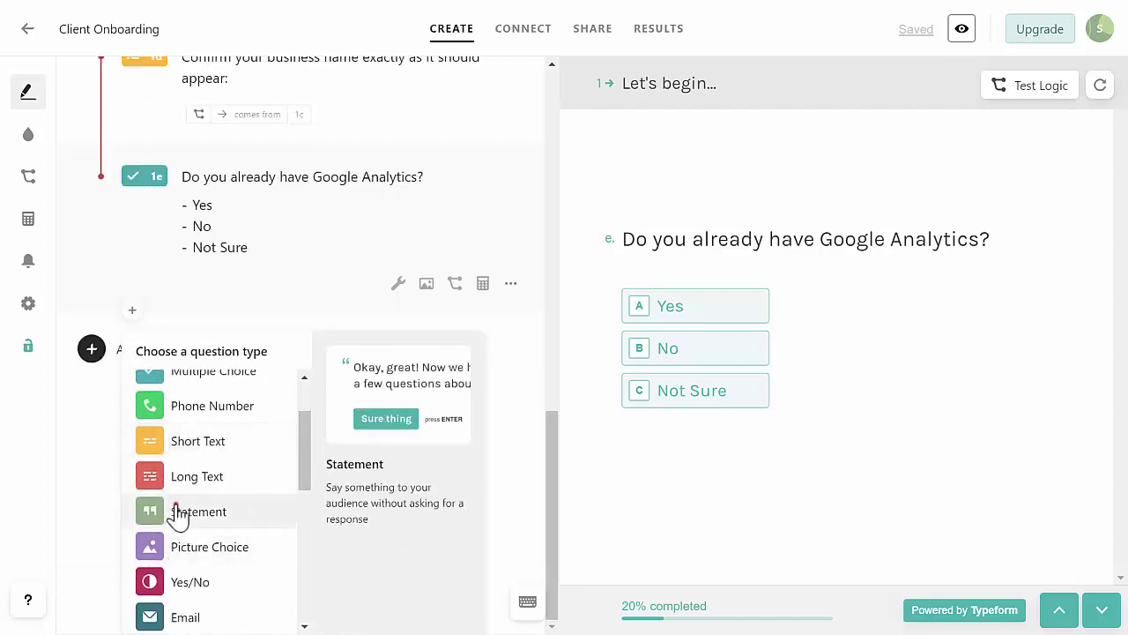
pyautogui.click(177, 513)
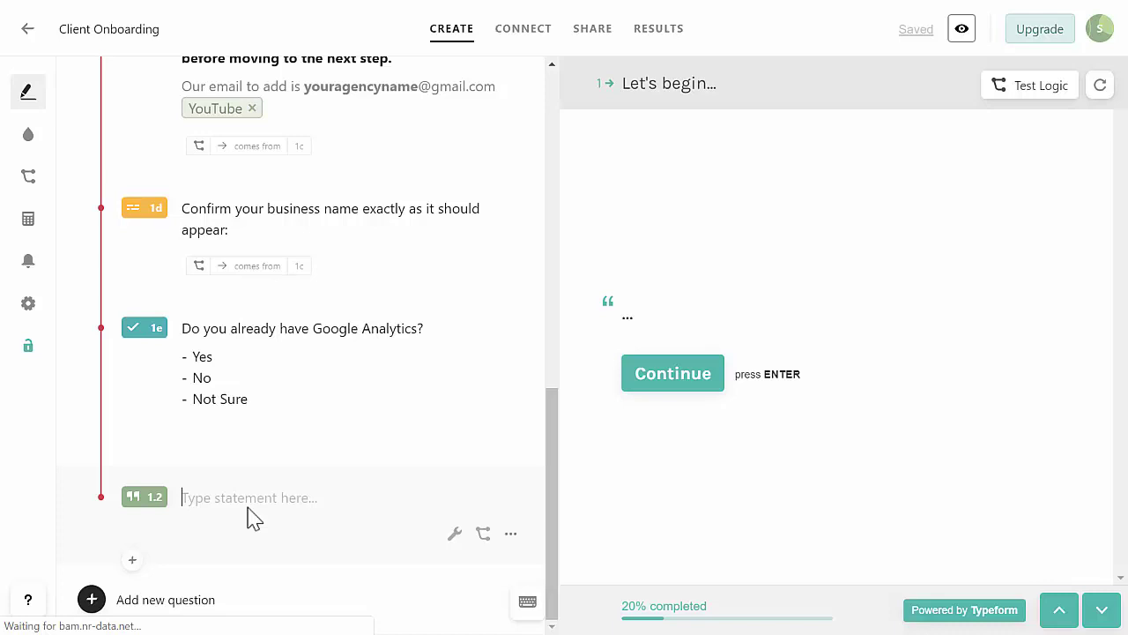
pyautogui.write('We will neeed access to your Google Analytics')
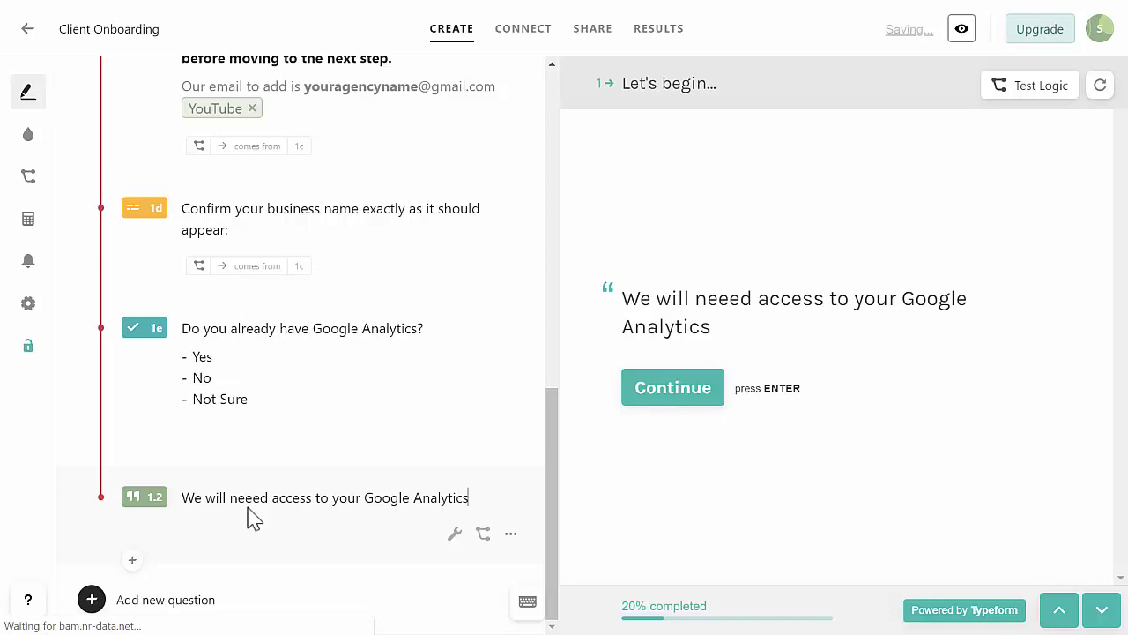
pyautogui.write('account. Please watch the video below and complete before moving to the next step.')
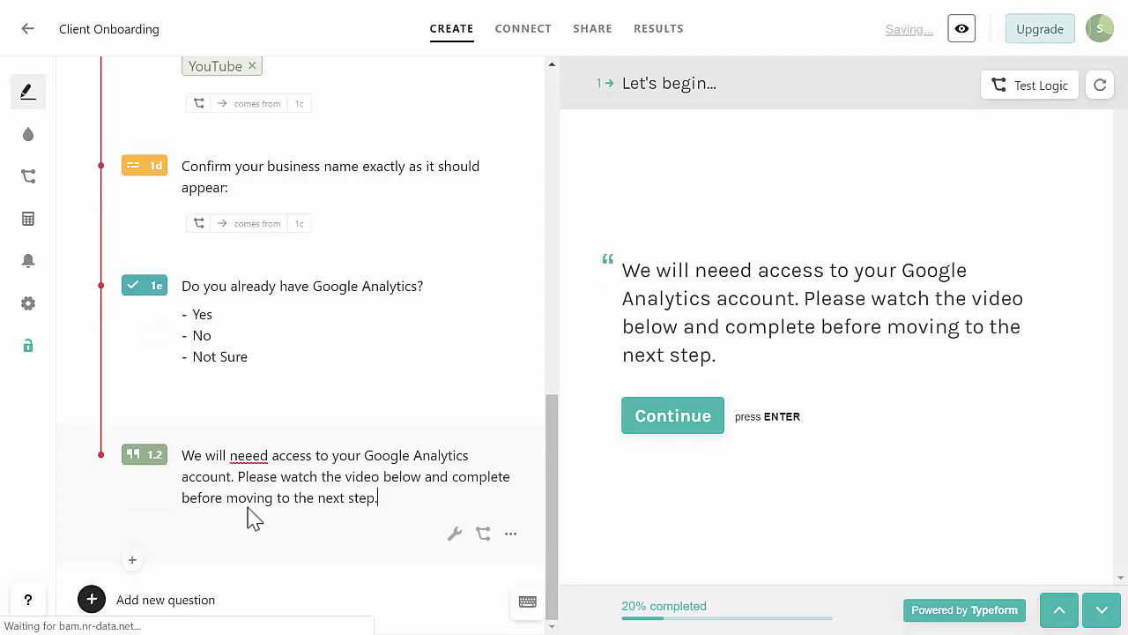
# Correct 'neeed' to 'need' and make the watch-the-video sentence bold.
pyautogui.click(258, 456)
pyautogui.press('BackSpace')
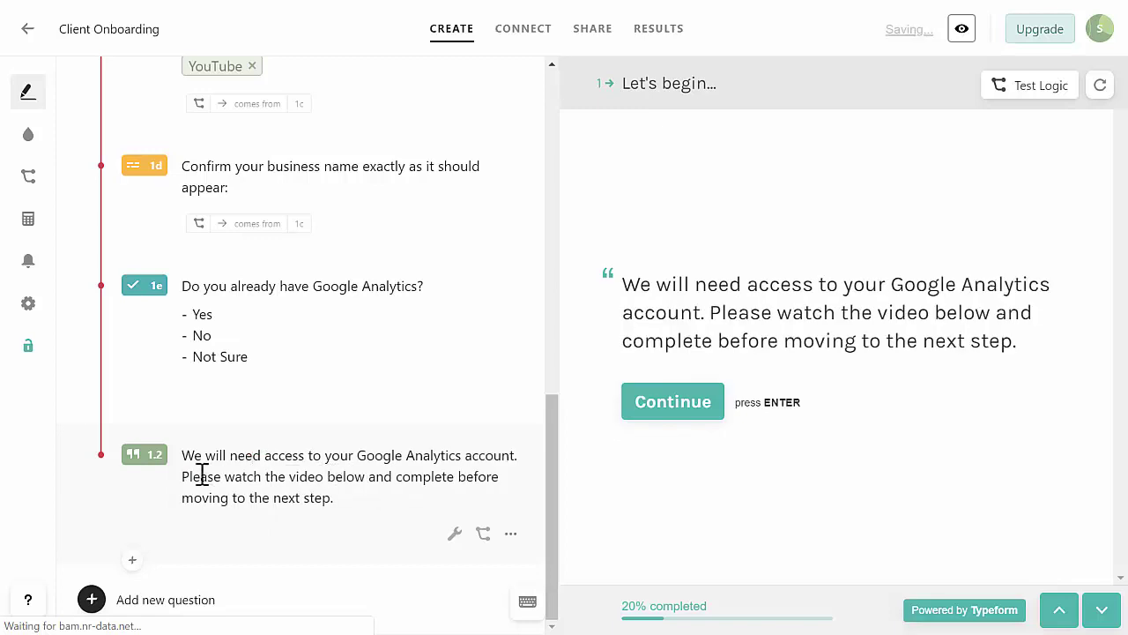
pyautogui.moveTo(183, 477); pyautogui.dragTo(333, 500)
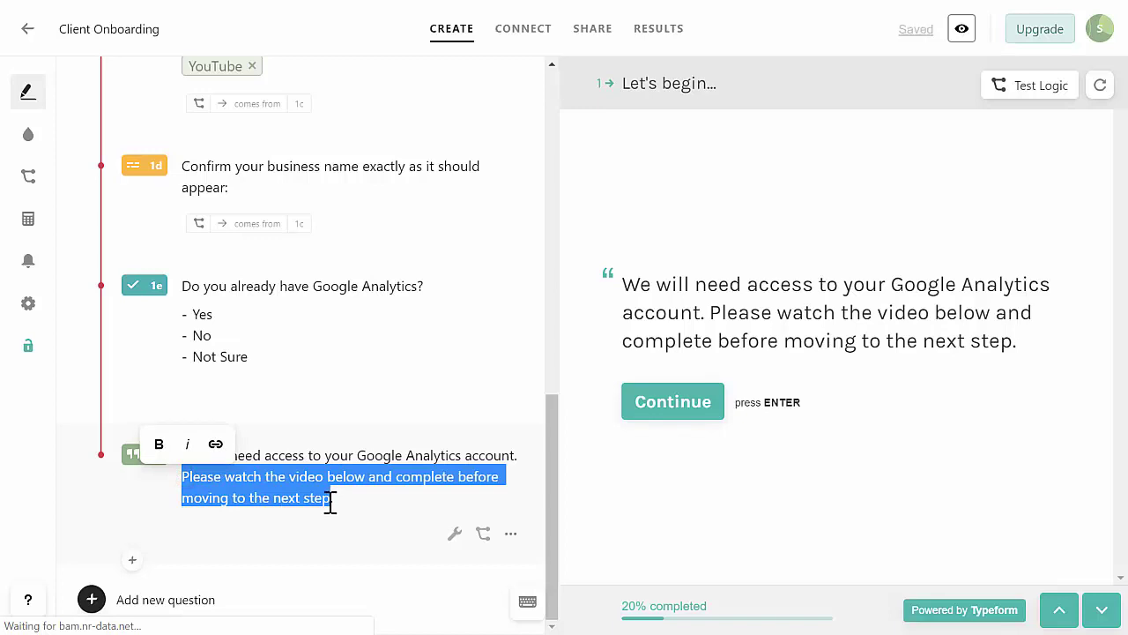
pyautogui.moveTo(336, 500); pyautogui.dragTo(183, 474)
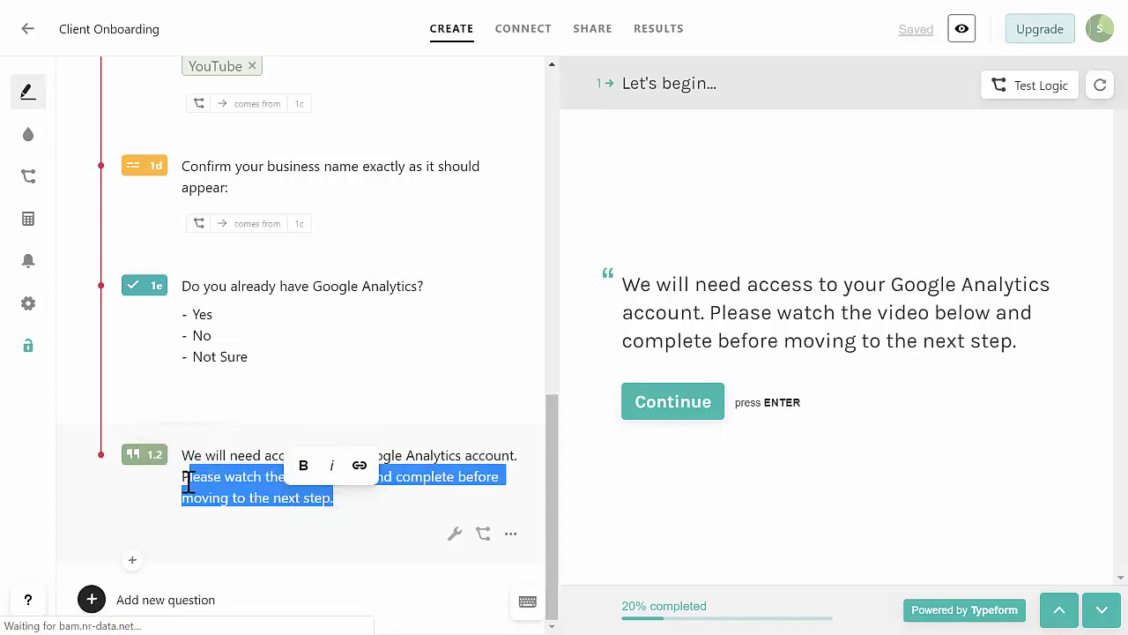
pyautogui.click(301, 465)
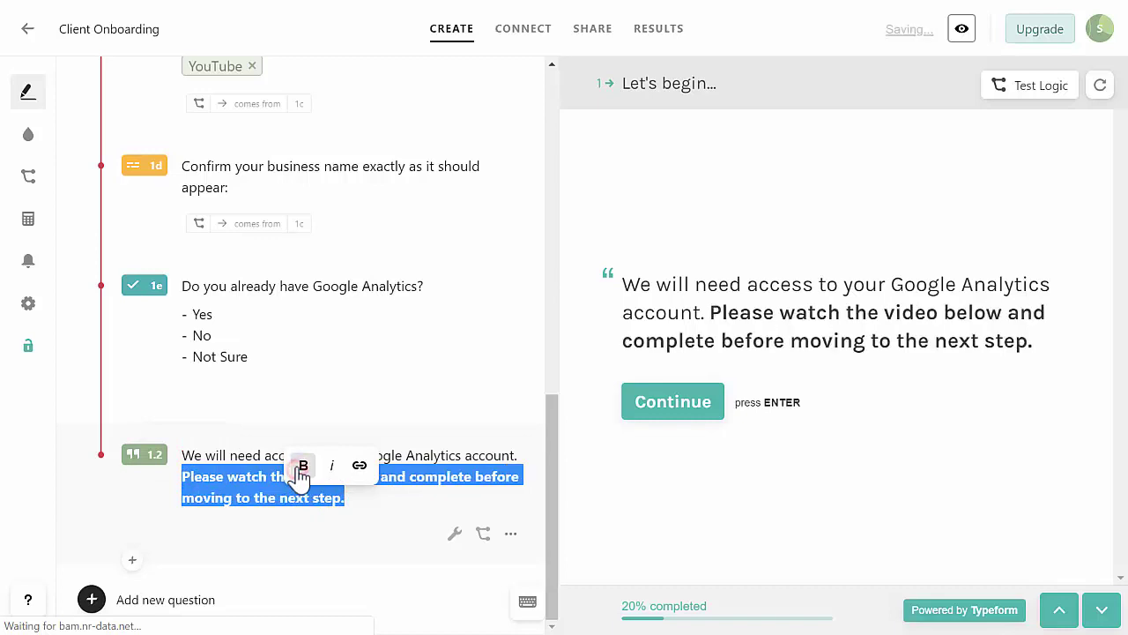
pyautogui.scroll(1, 296, 387)
pyautogui.scroll(1, 327, 171)
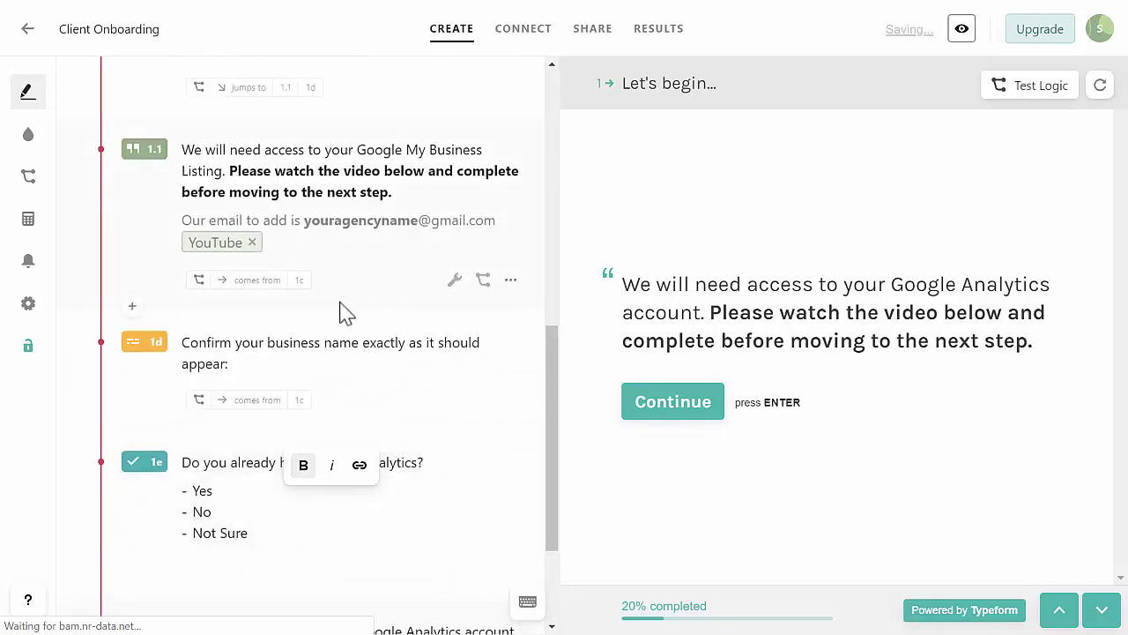
pyautogui.scroll(-1, 343, 323)
pyautogui.scroll(-1, 318, 378)
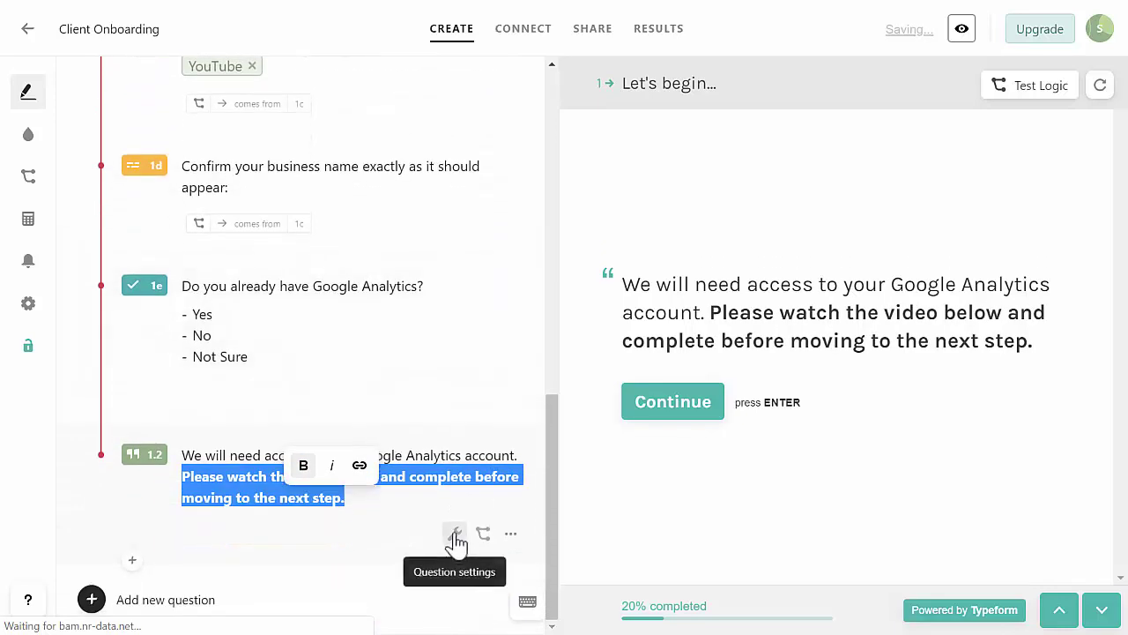
# Turn on the Description option in statement 1.2's settings.
pyautogui.click(410, 497)
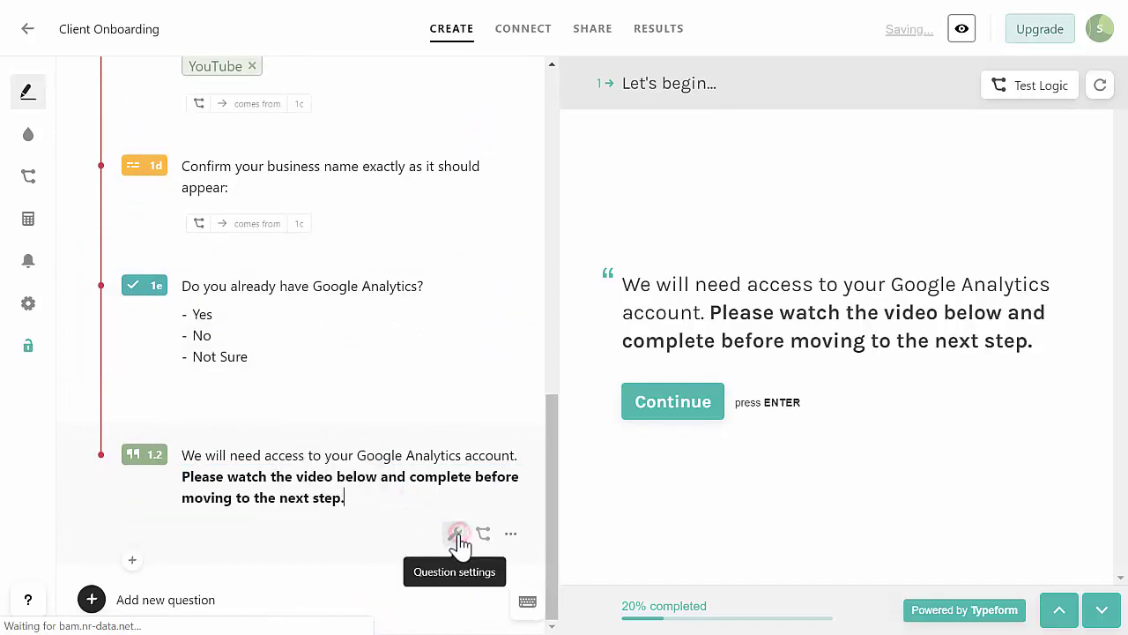
pyautogui.click(456, 535)
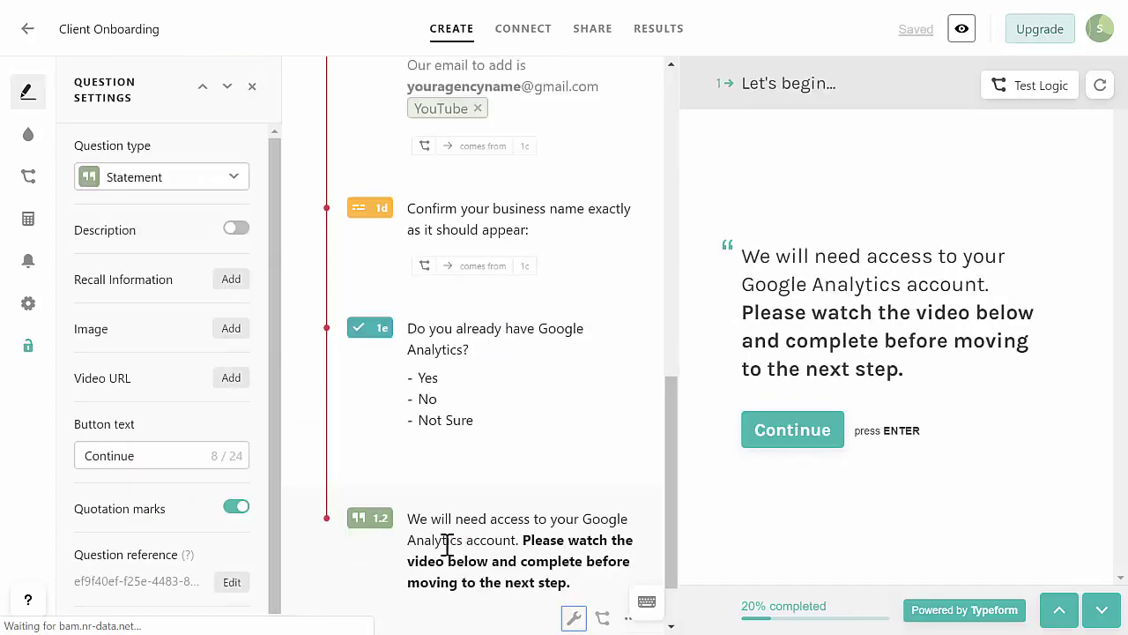
pyautogui.click(236, 228)
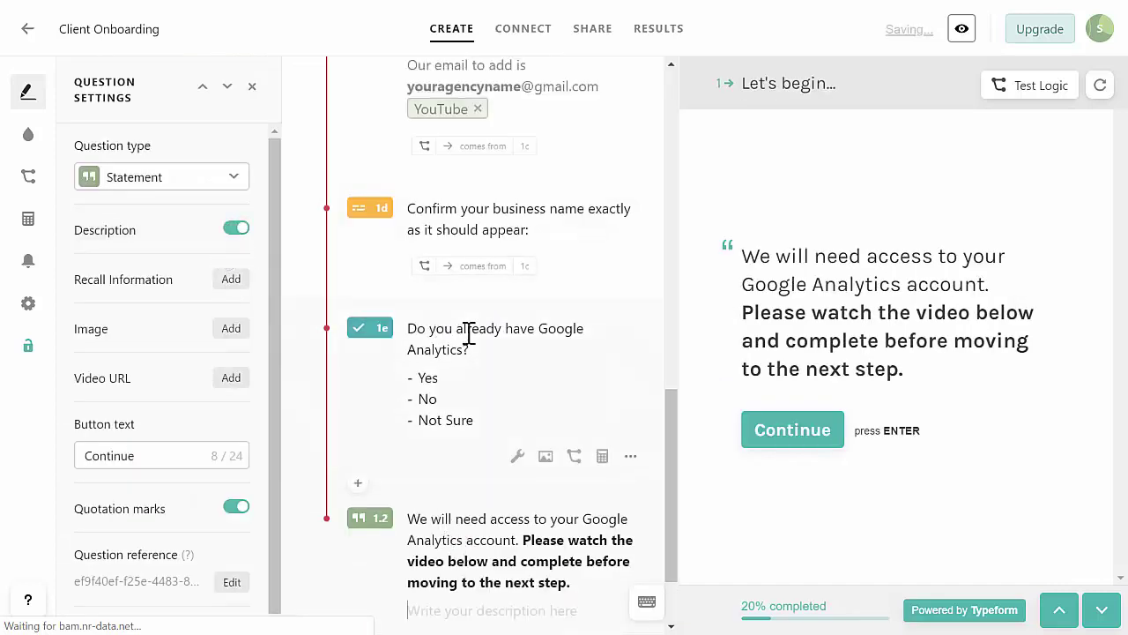
# Copy the agency email line from statement 1.1 into statement 1.2's description.
pyautogui.scroll(1, 468, 335)
pyautogui.moveTo(407, 153); pyautogui.dragTo(591, 173)
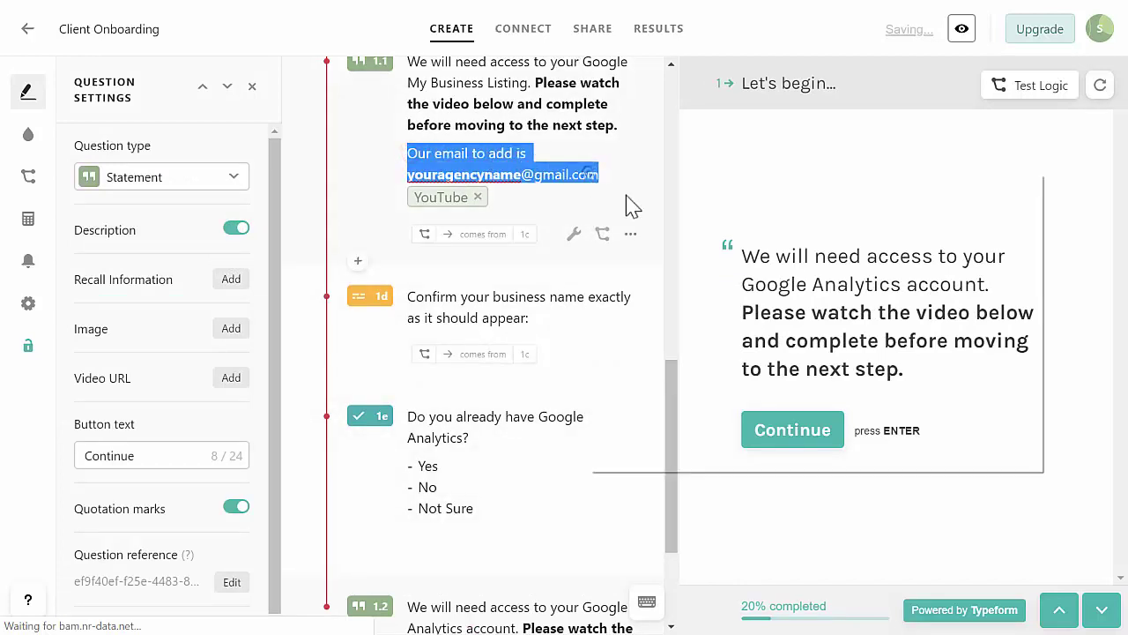
pyautogui.rightClick(590, 176)
pyautogui.click(643, 236)
pyautogui.scroll(-2, 501, 375)
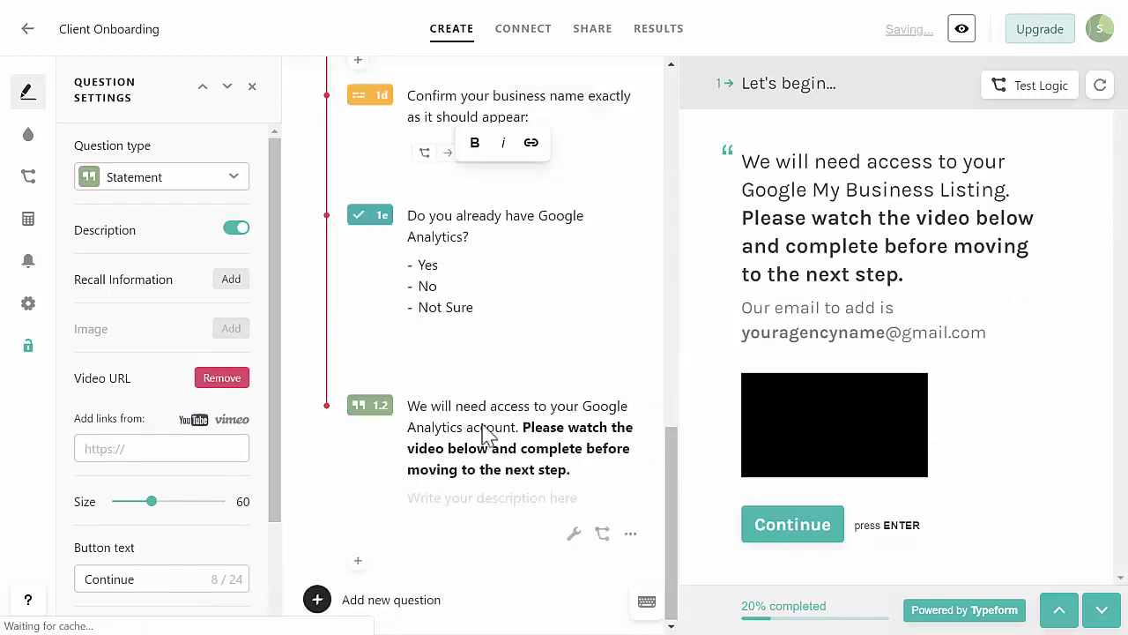
pyautogui.click(464, 496)
pyautogui.rightClick(464, 496)
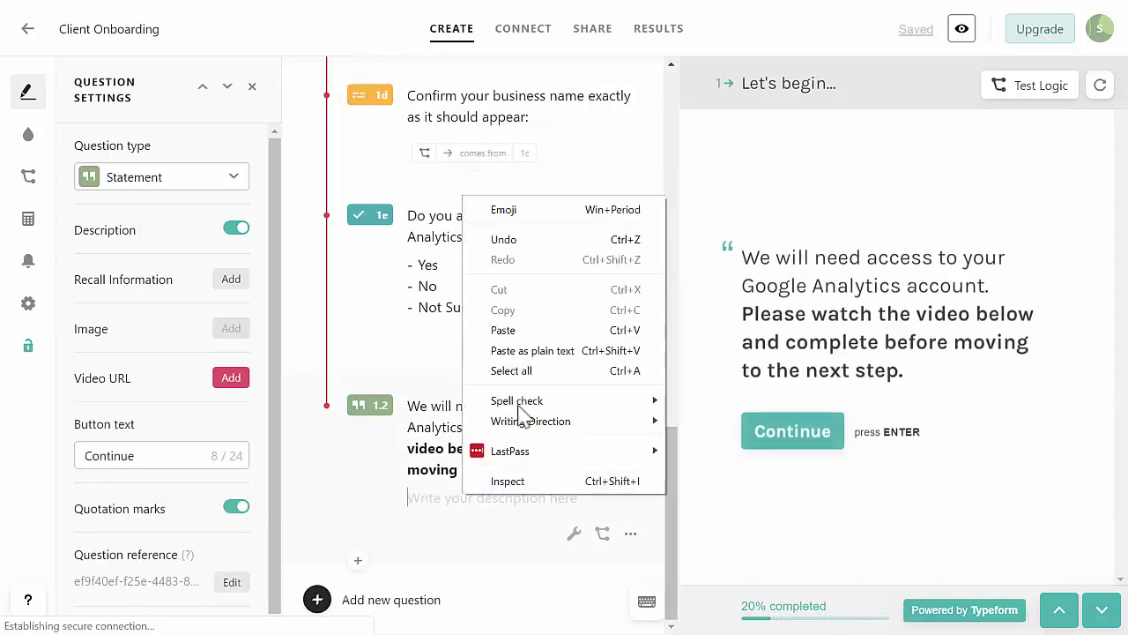
pyautogui.click(522, 330)
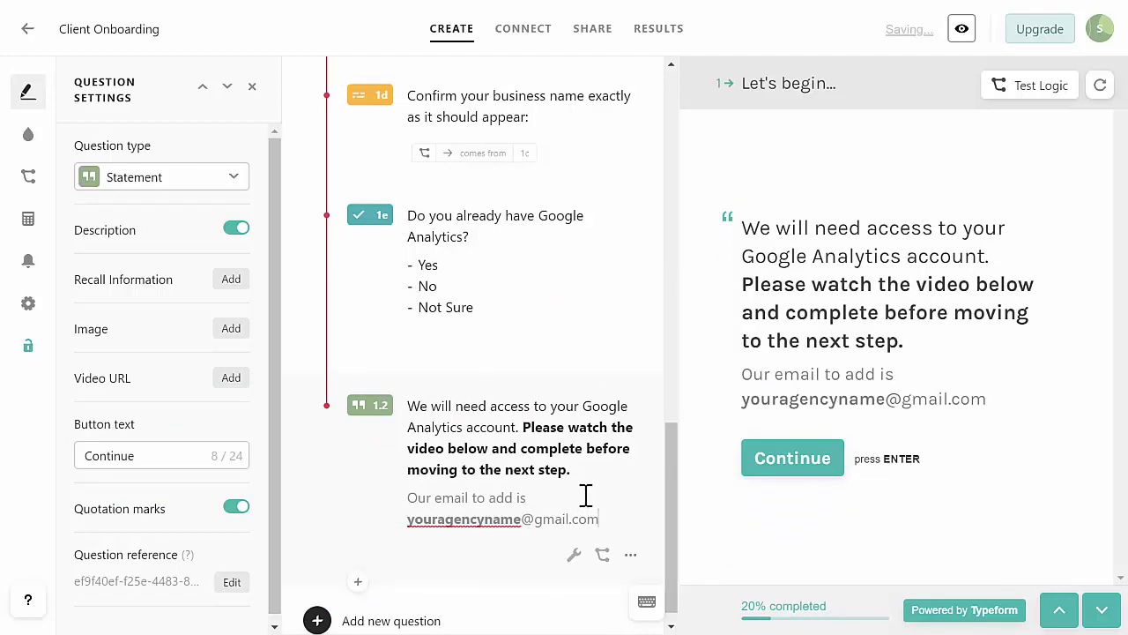
pyautogui.click(231, 379)
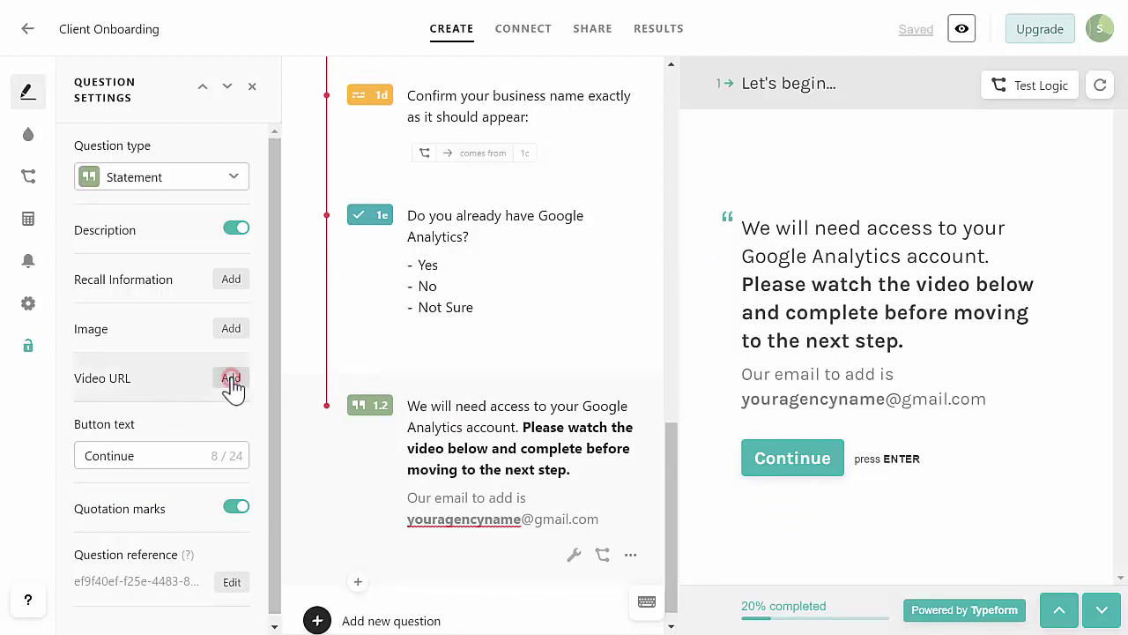
# Enter the YouTube walkthrough video link as statement 1.2's video URL.
pyautogui.click(187, 449)
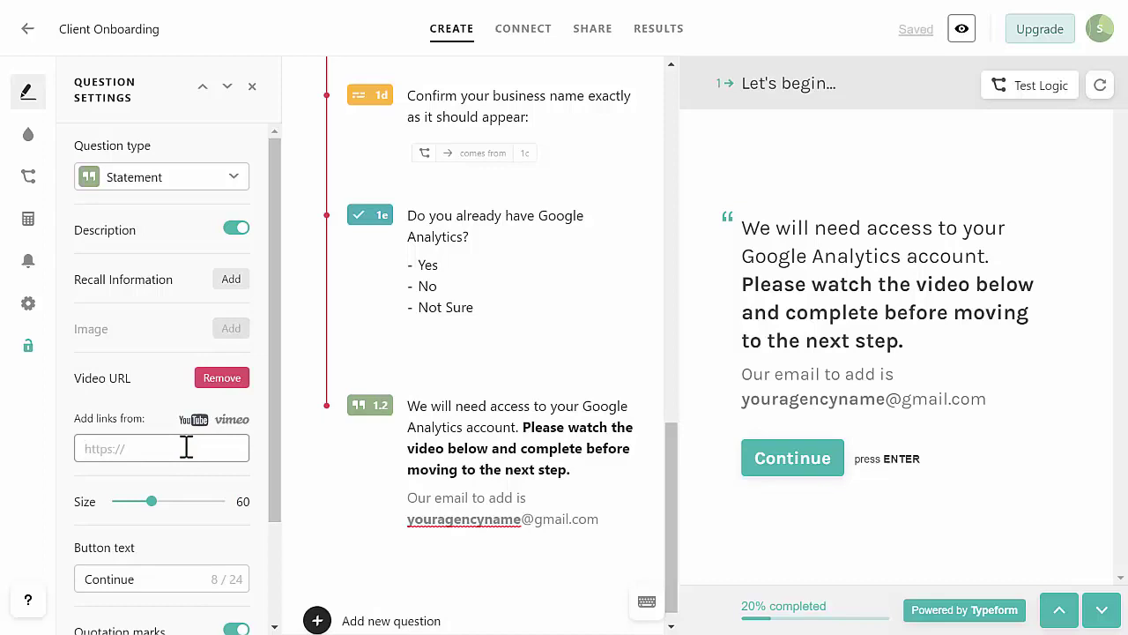
pyautogui.write('https://youtu.be/BwsbCvH')
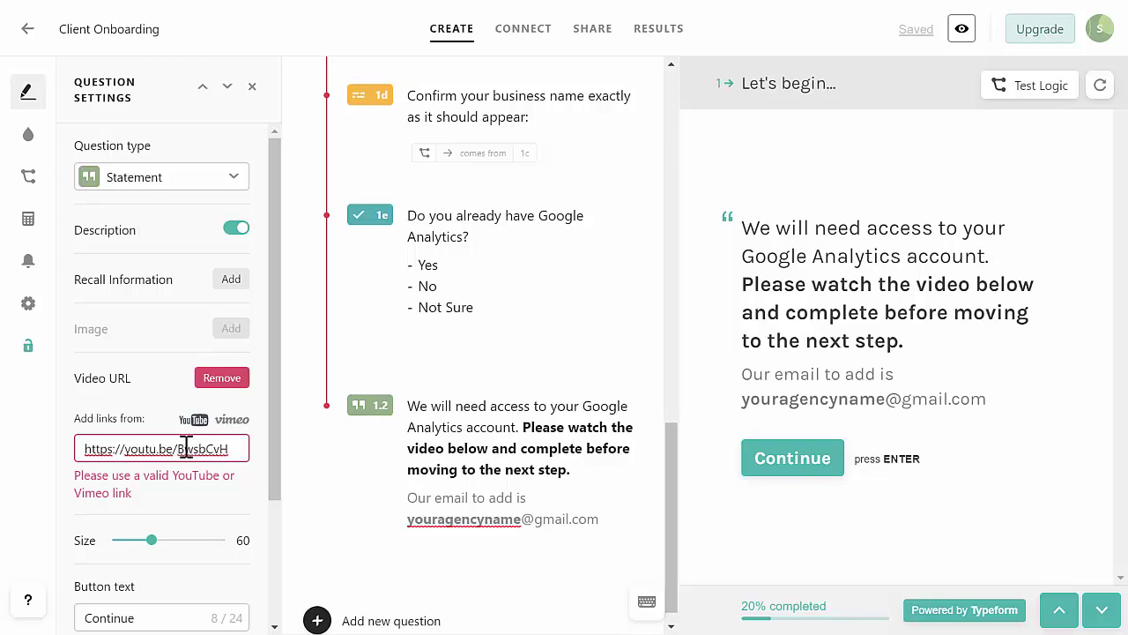
pyautogui.write('c2')
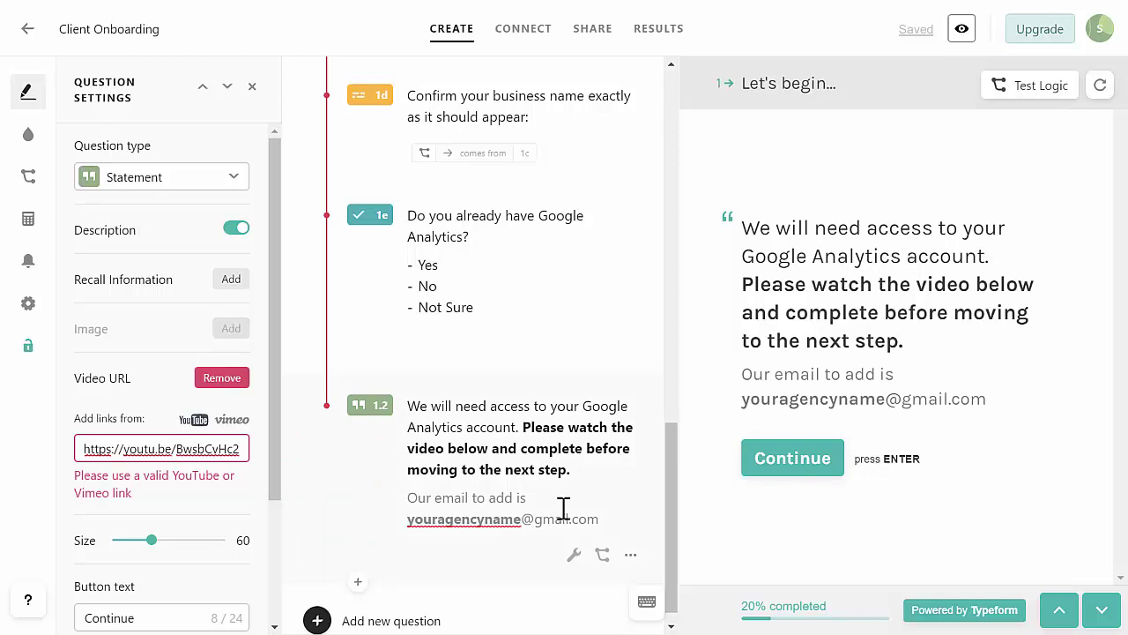
pyautogui.write('v')
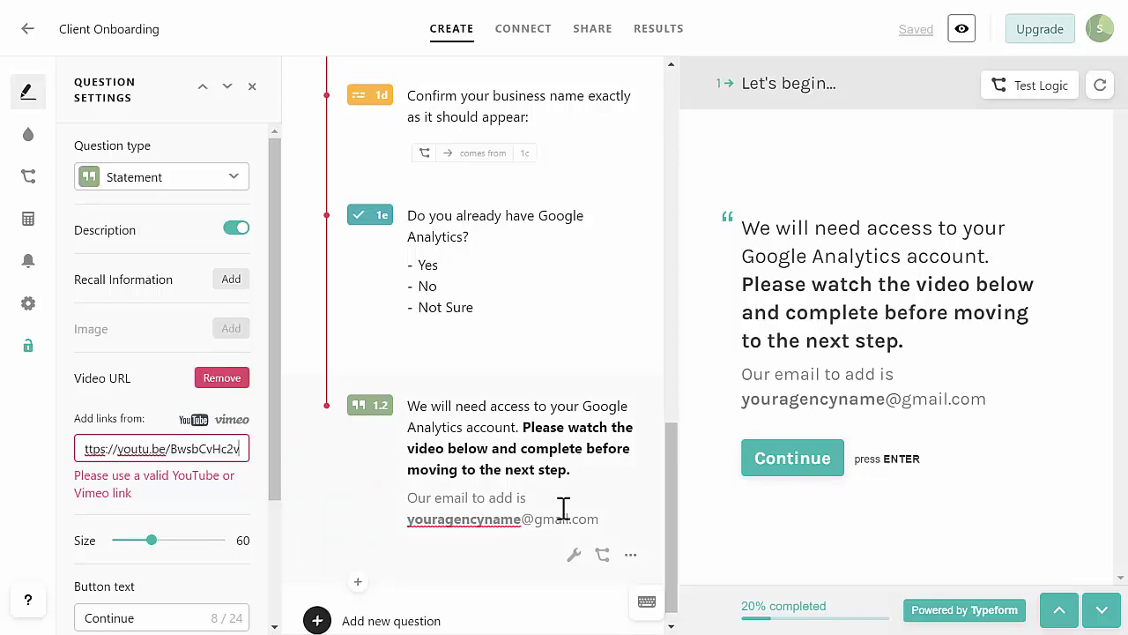
pyautogui.write('s')
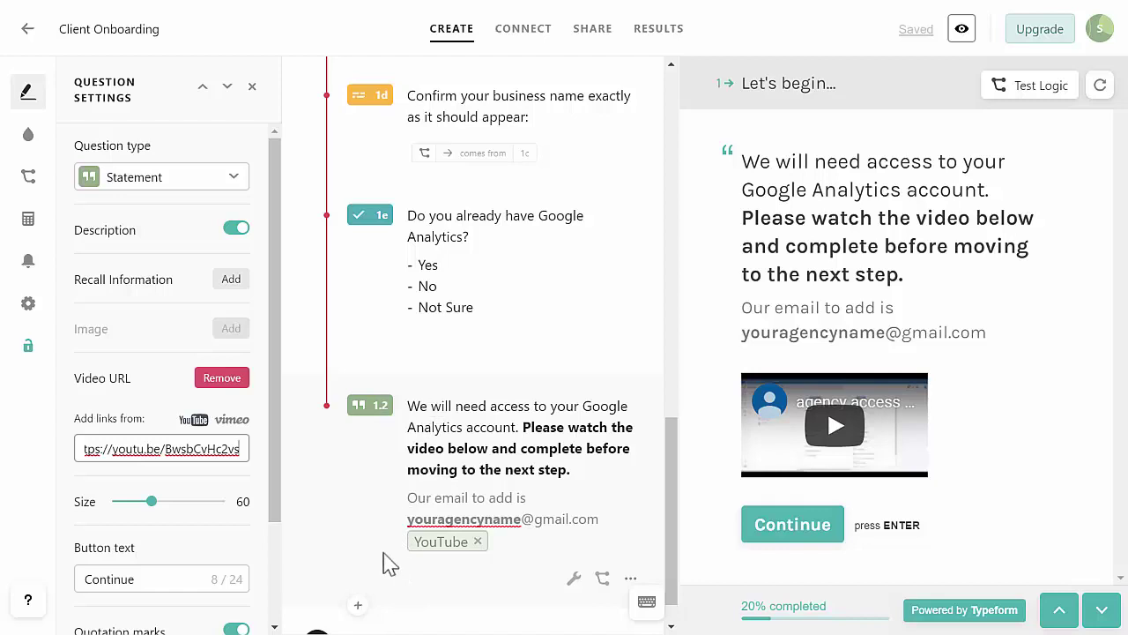
pyautogui.click(358, 605)
pyautogui.click(358, 606)
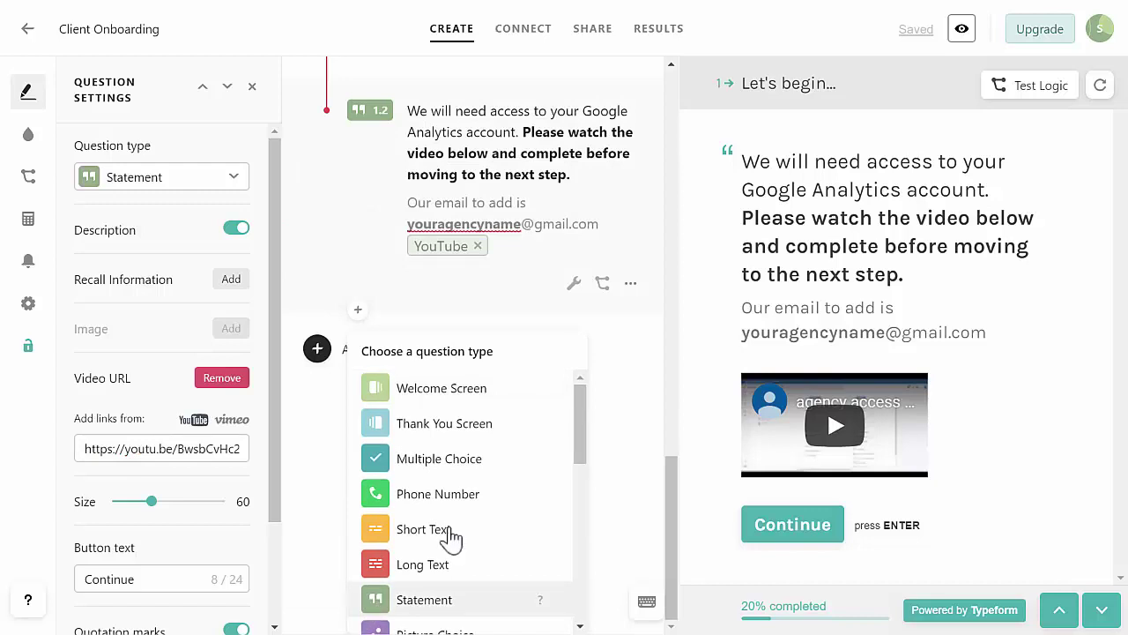
# Add Multiple Choice question 1f 'Do you already have Google Search Console?' with Yes, No, Not Sure.
pyautogui.click(445, 461)
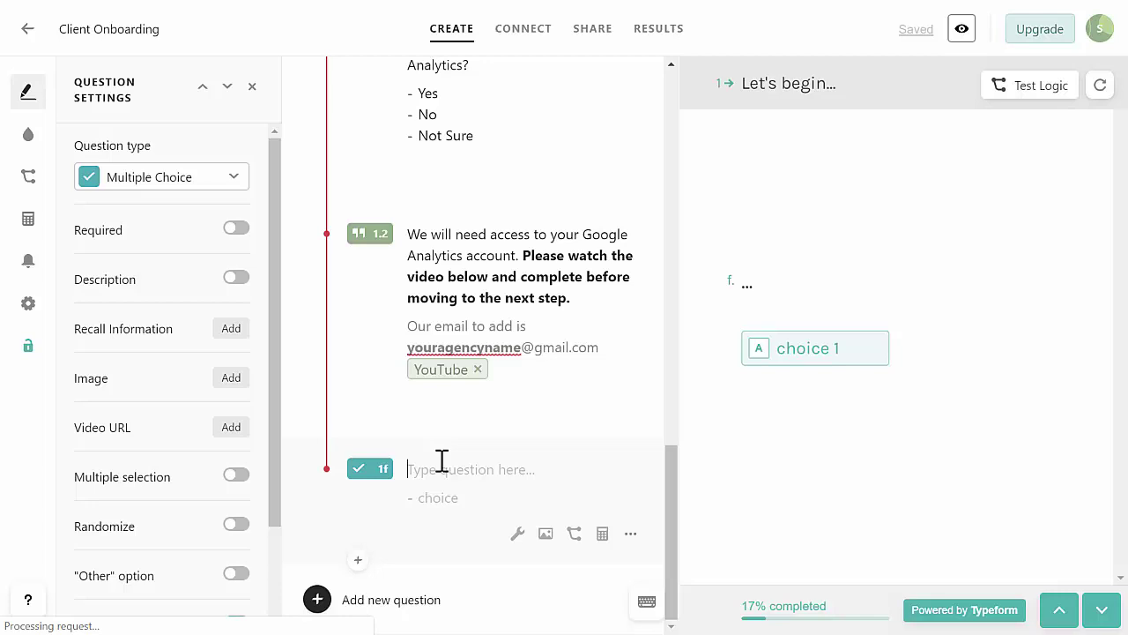
pyautogui.write('Do you already have Google s')
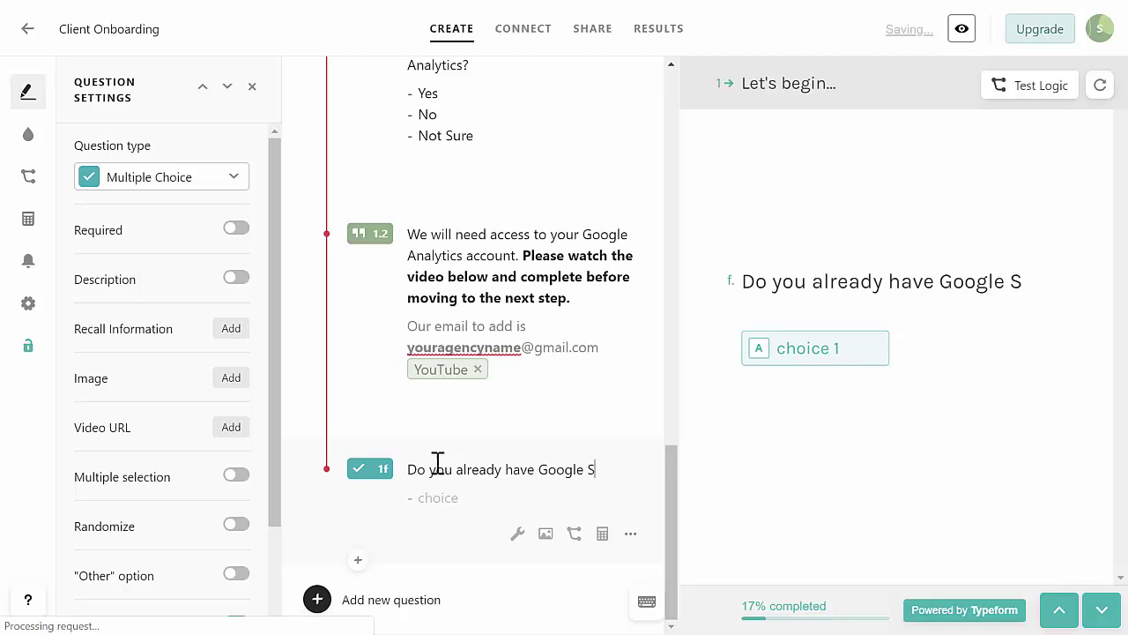
pyautogui.write('earch Console?')
pyautogui.click(441, 499)
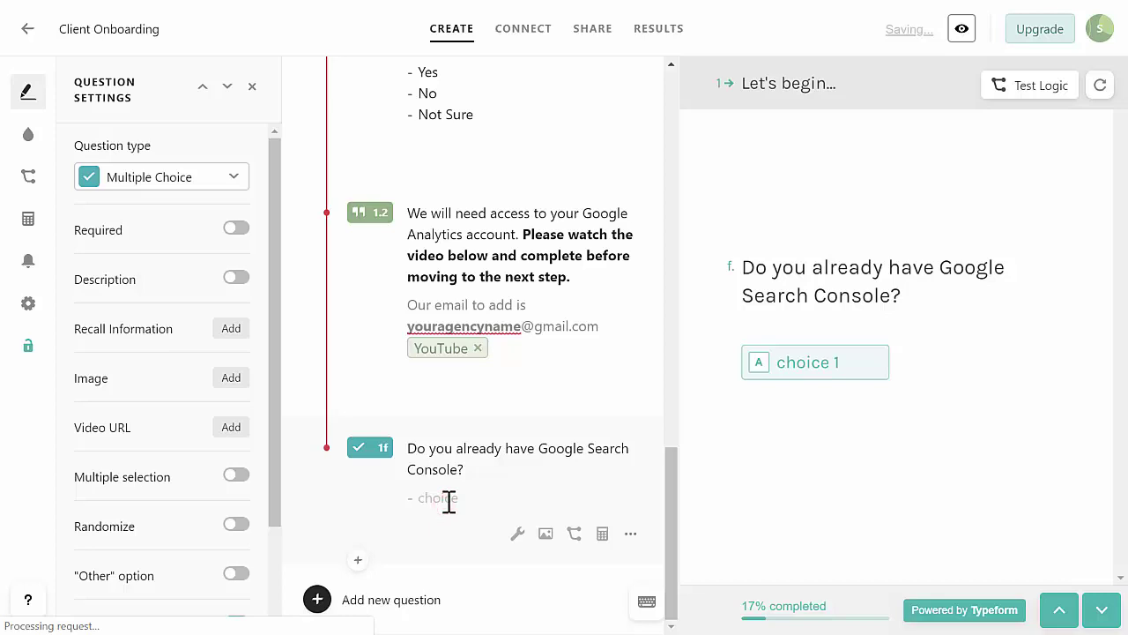
pyautogui.write('Yes')
pyautogui.press('Return')
pyautogui.write('No')
pyautogui.press('Return')
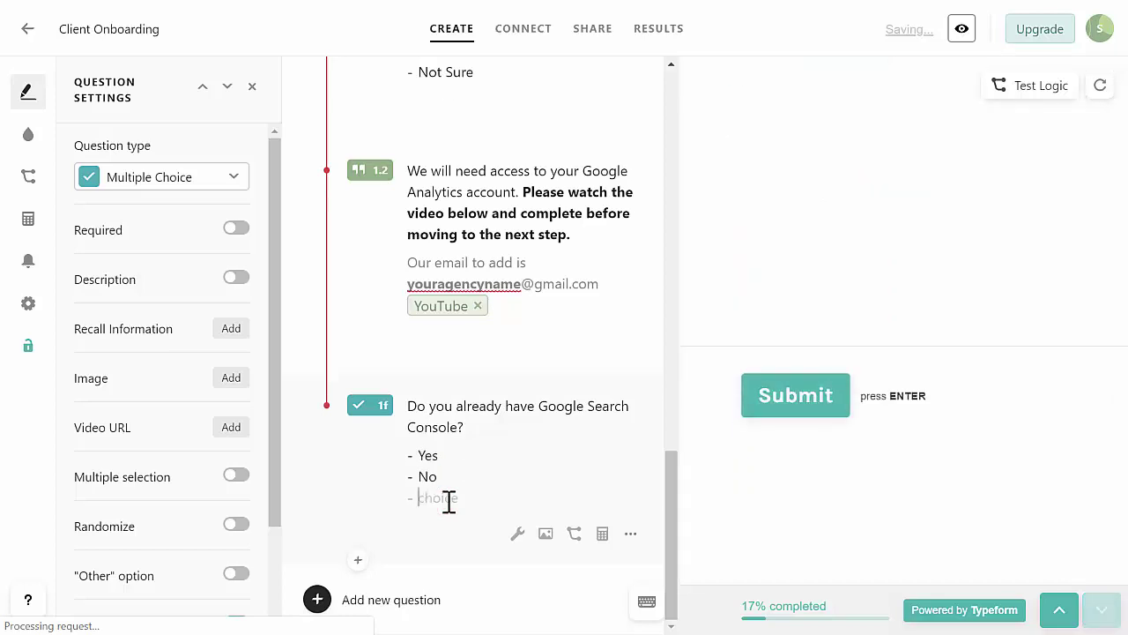
pyautogui.write('Not Sure')
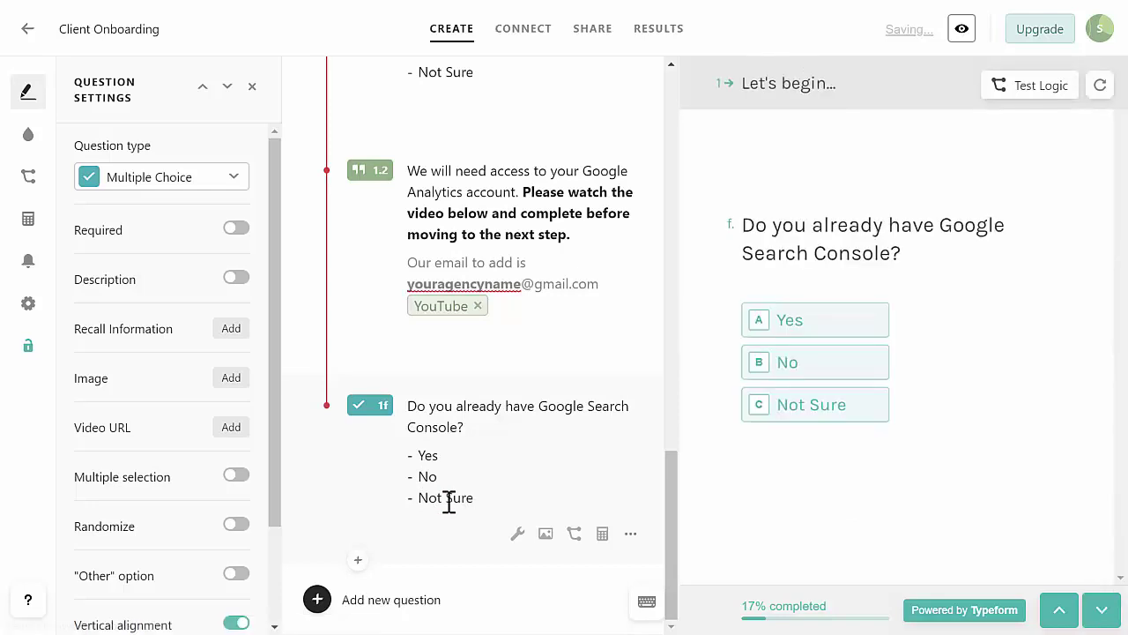
pyautogui.scroll(2, 453, 423)
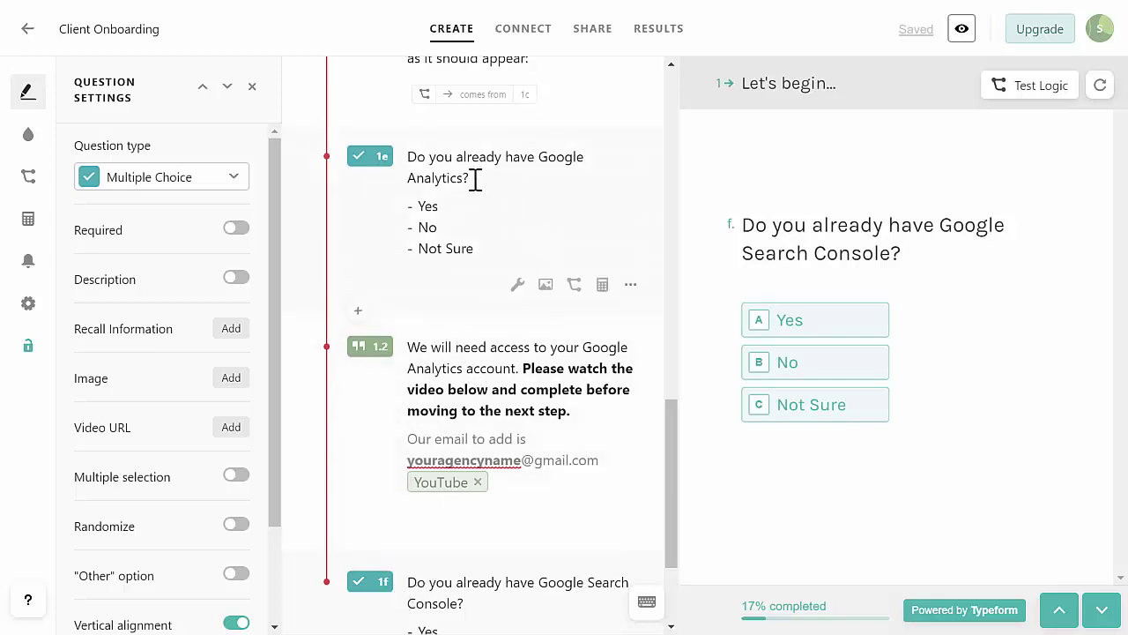
# Add a logic jump on 1e: Yes goes to statement 1.2, all other cases to 1f.
pyautogui.click(575, 284)
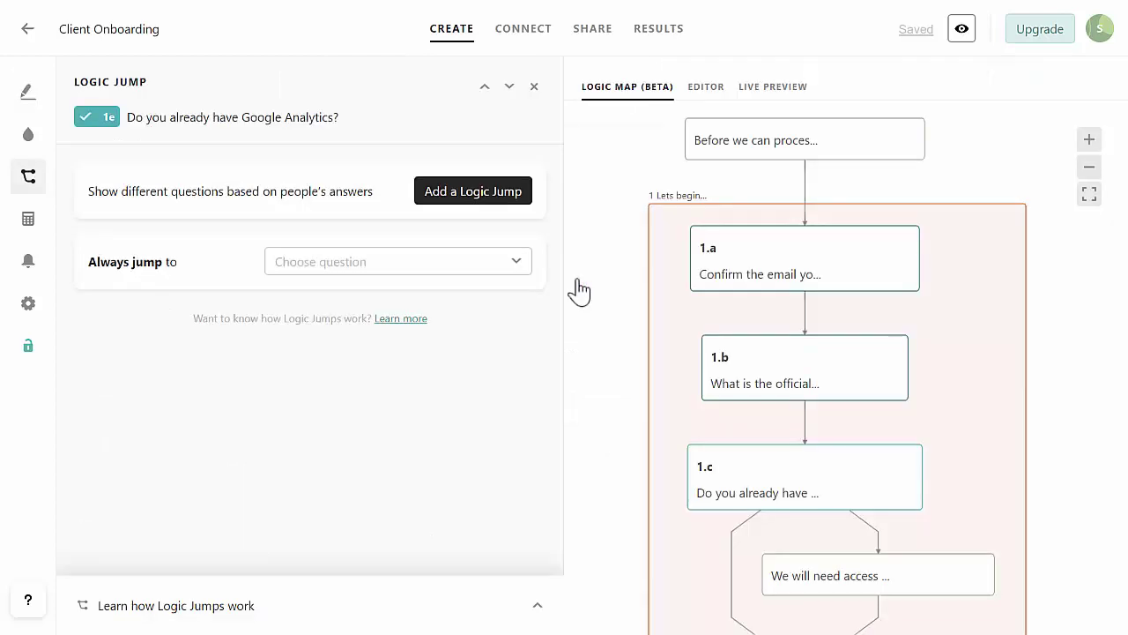
pyautogui.click(482, 193)
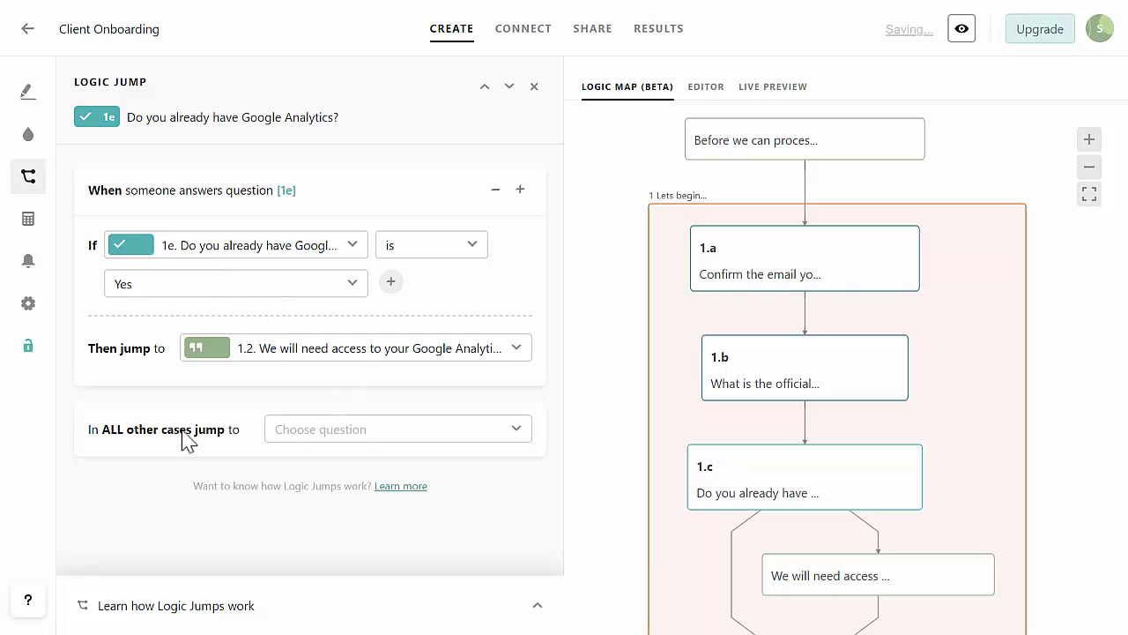
pyautogui.click(353, 430)
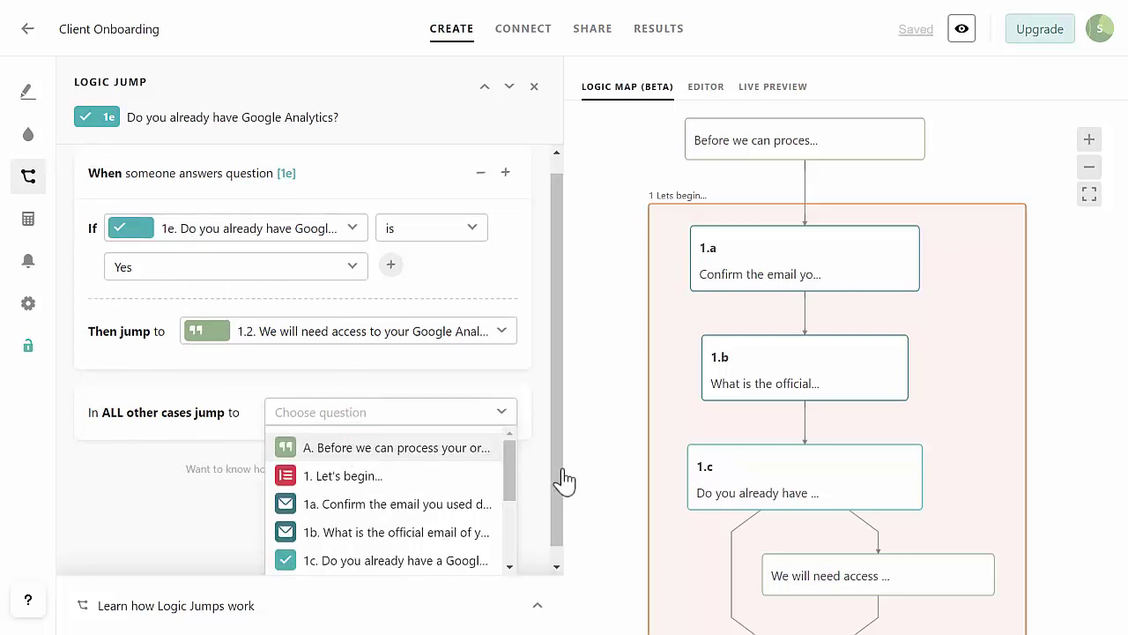
pyautogui.scroll(-5, 440, 516)
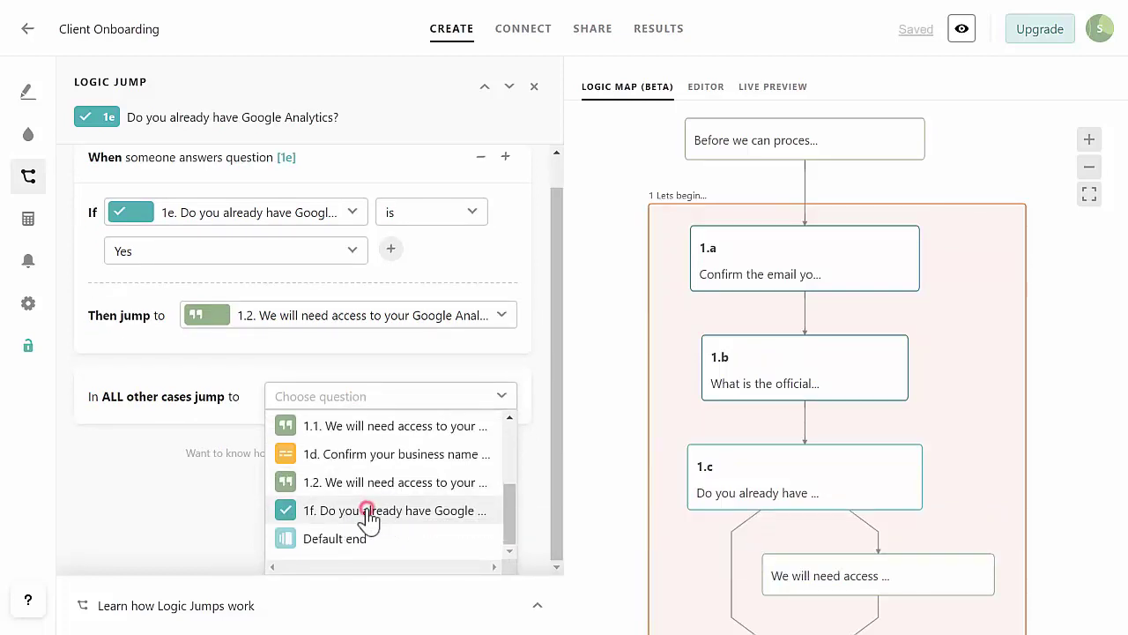
pyautogui.click(368, 517)
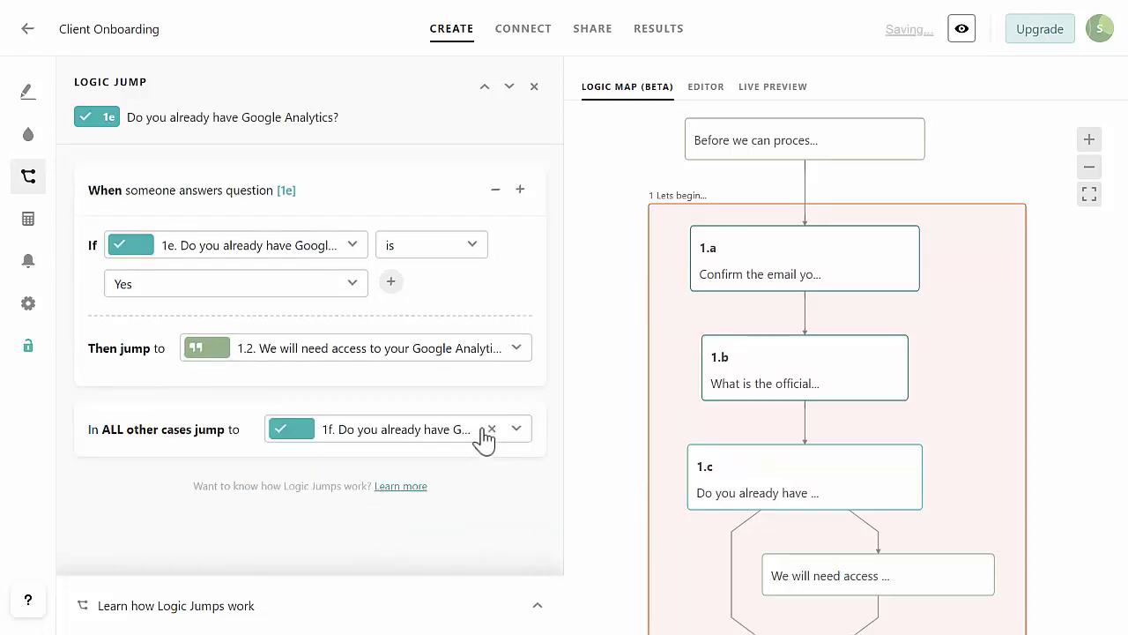
pyautogui.click(534, 86)
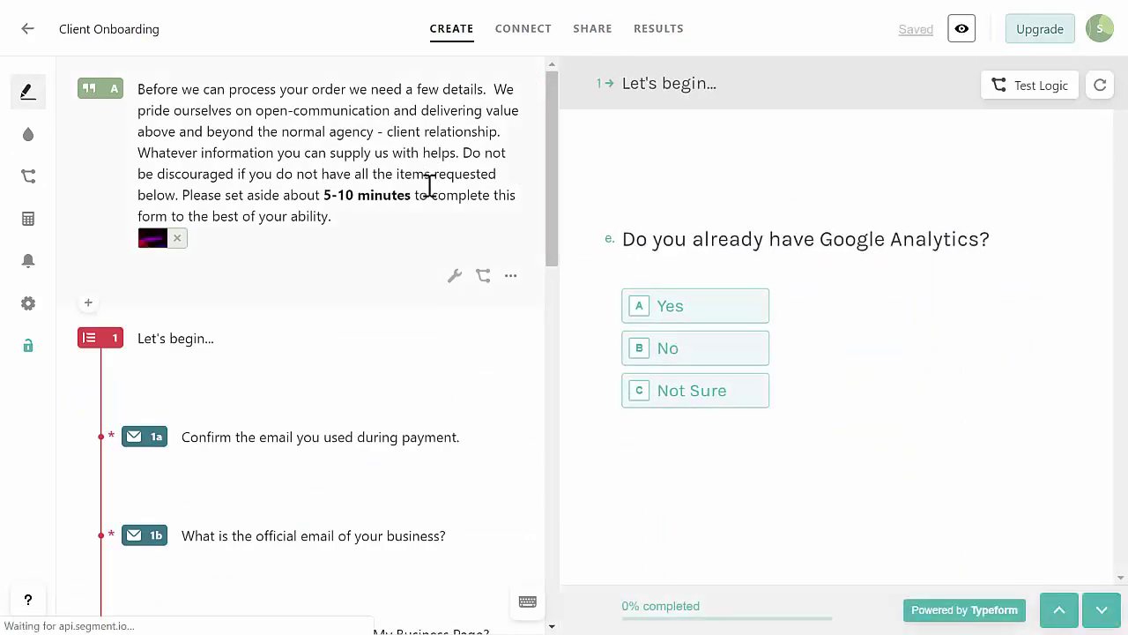
# Bring up the question type list for a new block below question 1f.
pyautogui.scroll(-12, 349, 401)
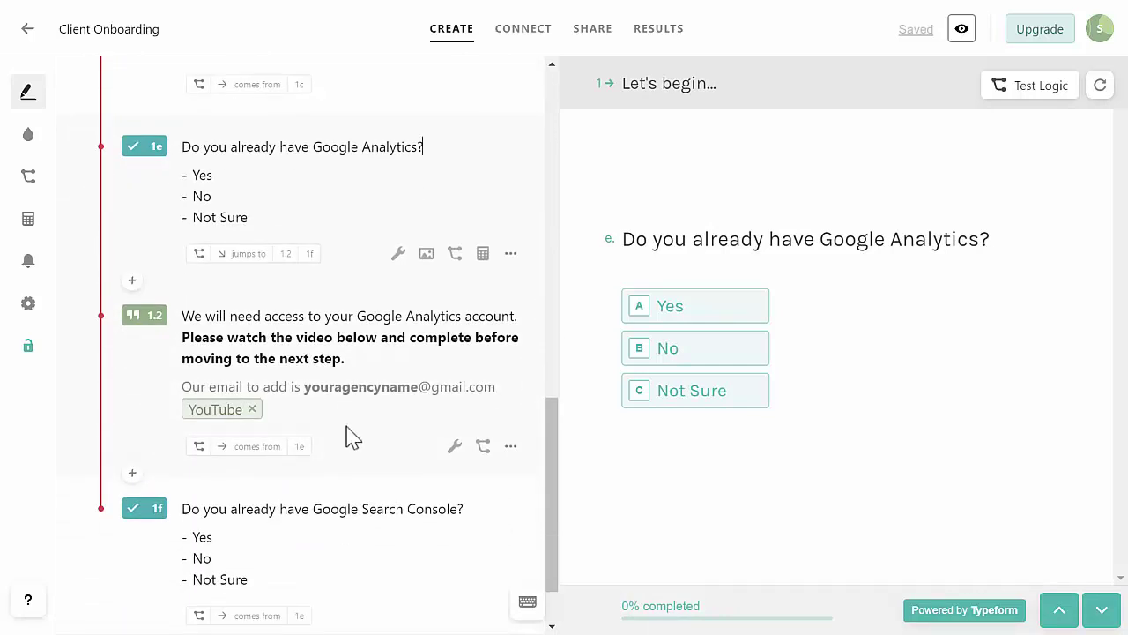
pyautogui.scroll(-2, 352, 436)
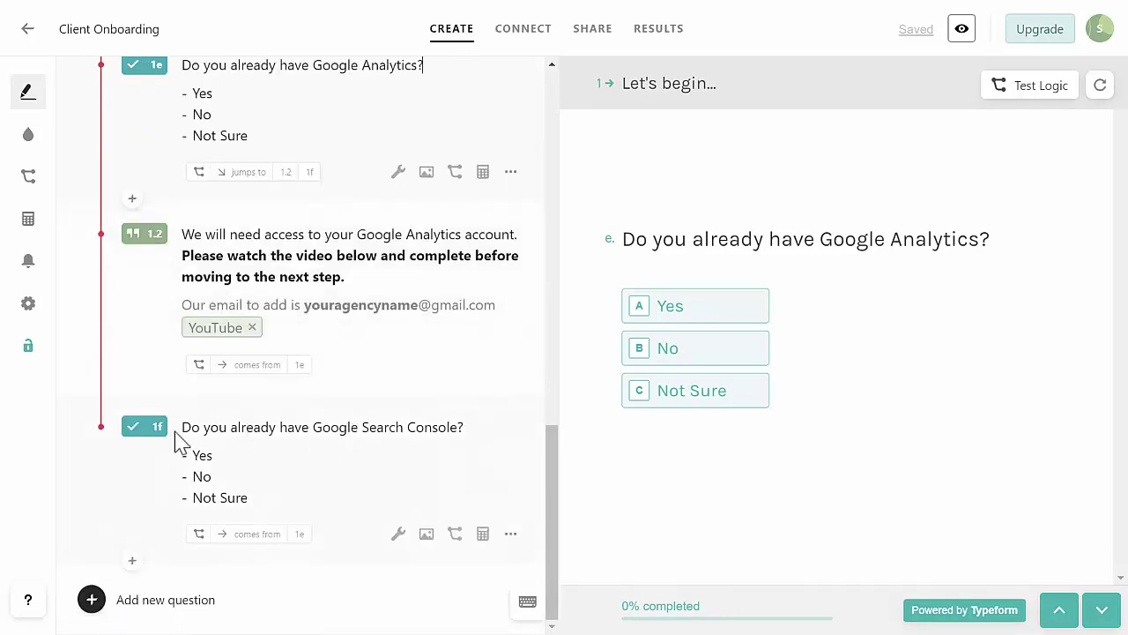
pyautogui.click(131, 563)
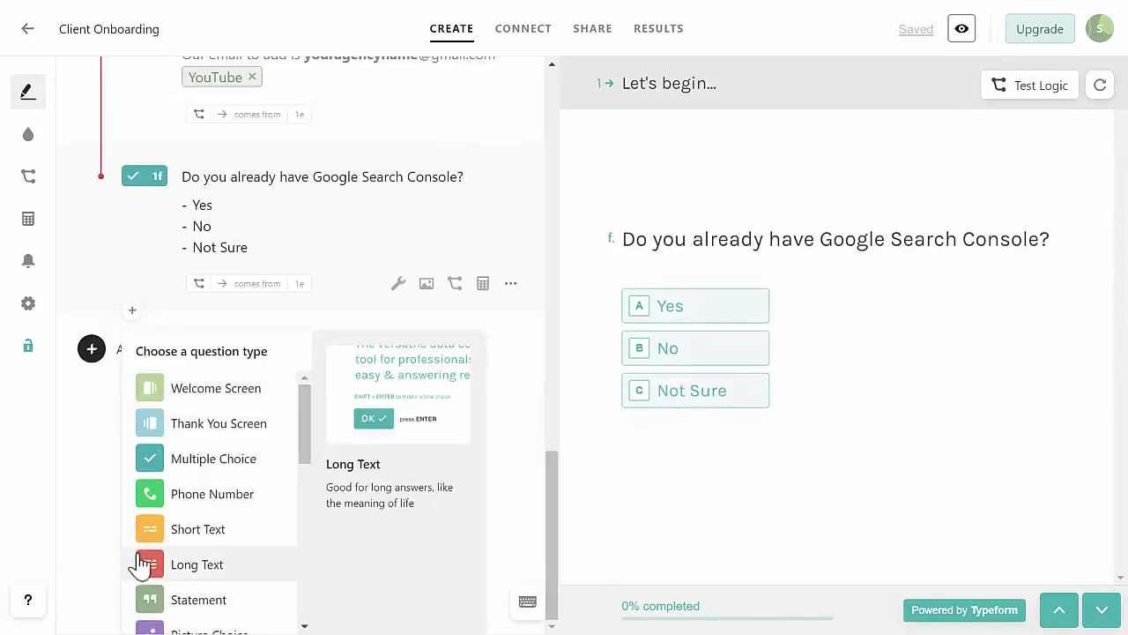
# Add statement 1.3 with pasted text requesting Google Search Console account access.
pyautogui.click(196, 600)
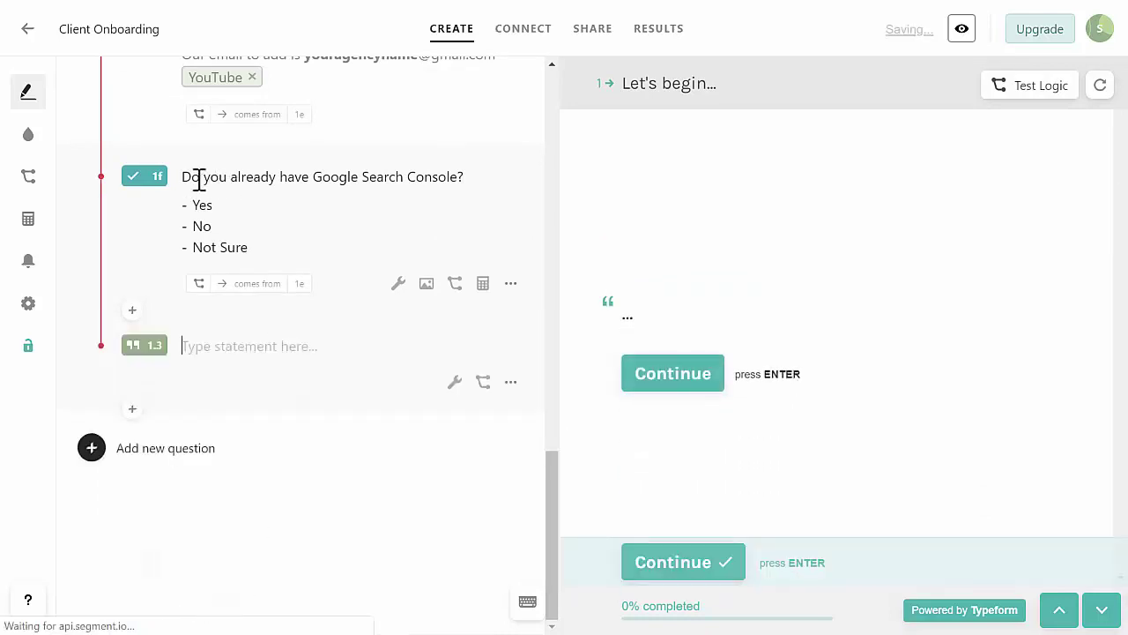
pyautogui.scroll(2, 203, 168)
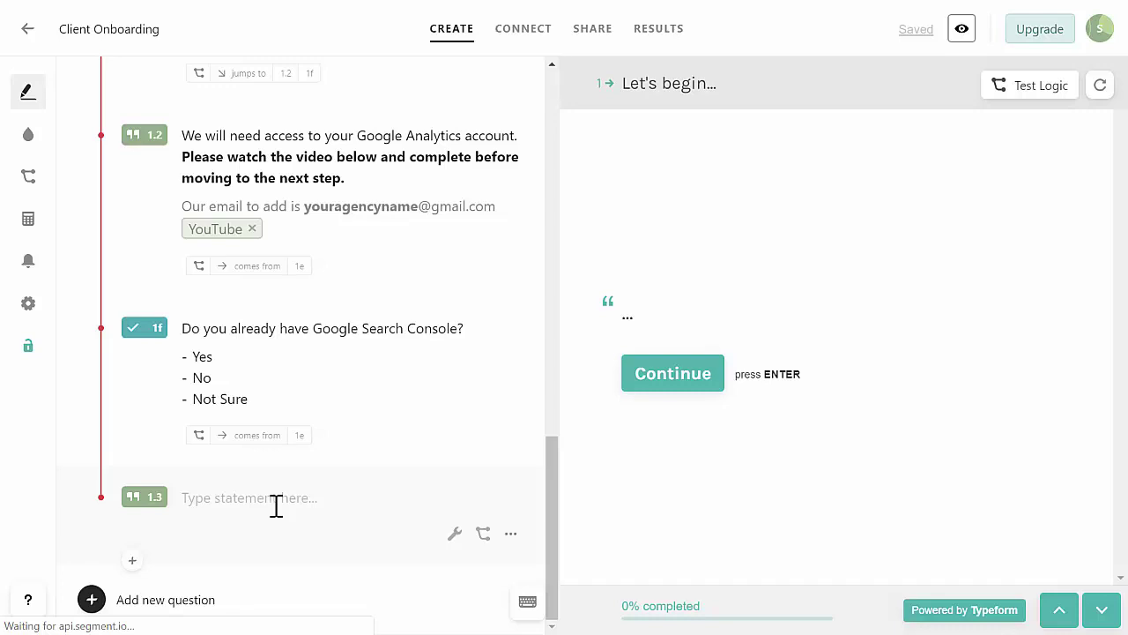
pyautogui.click(181, 153)
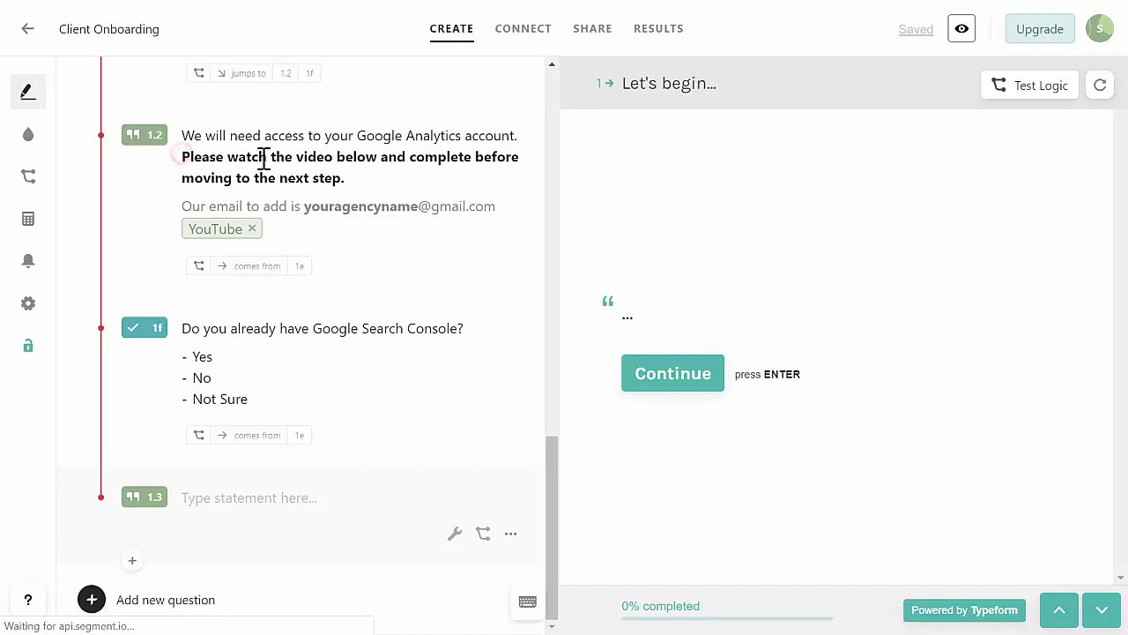
pyautogui.write('We will need access to your Google Search Console account. Please follow the instructions')
# Replace 'Please follow the instructions' in 1.3 with the bold watch-the-video sentence from 1.2.
pyautogui.click(367, 211)
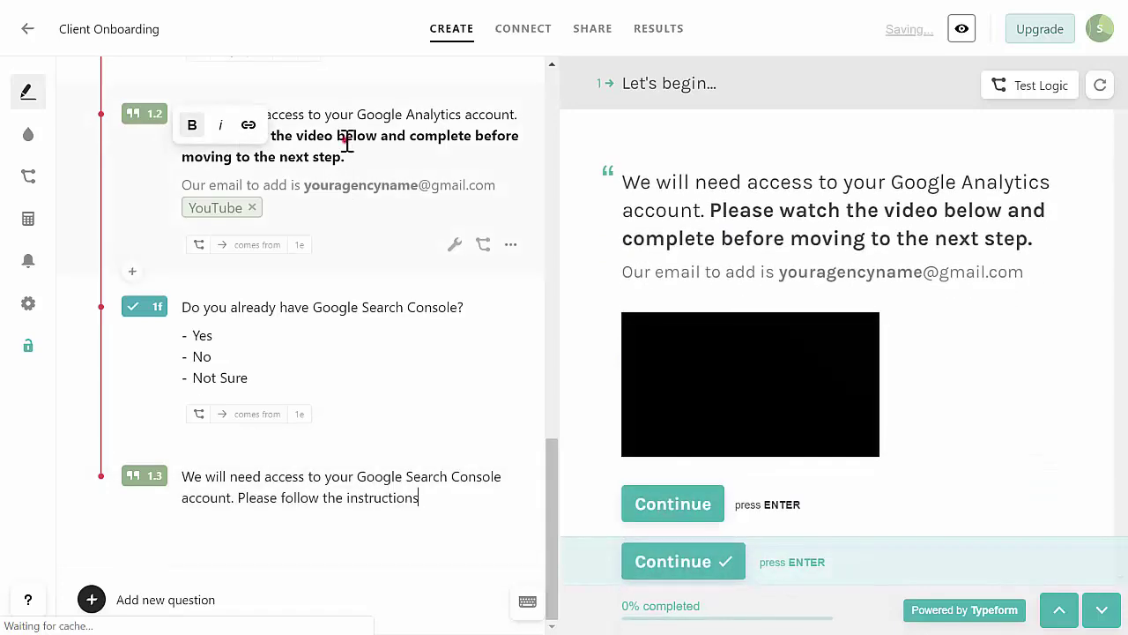
pyautogui.click(344, 137)
pyautogui.moveTo(182, 138); pyautogui.dragTo(353, 154)
pyautogui.hotkey('ctrl', 'c')
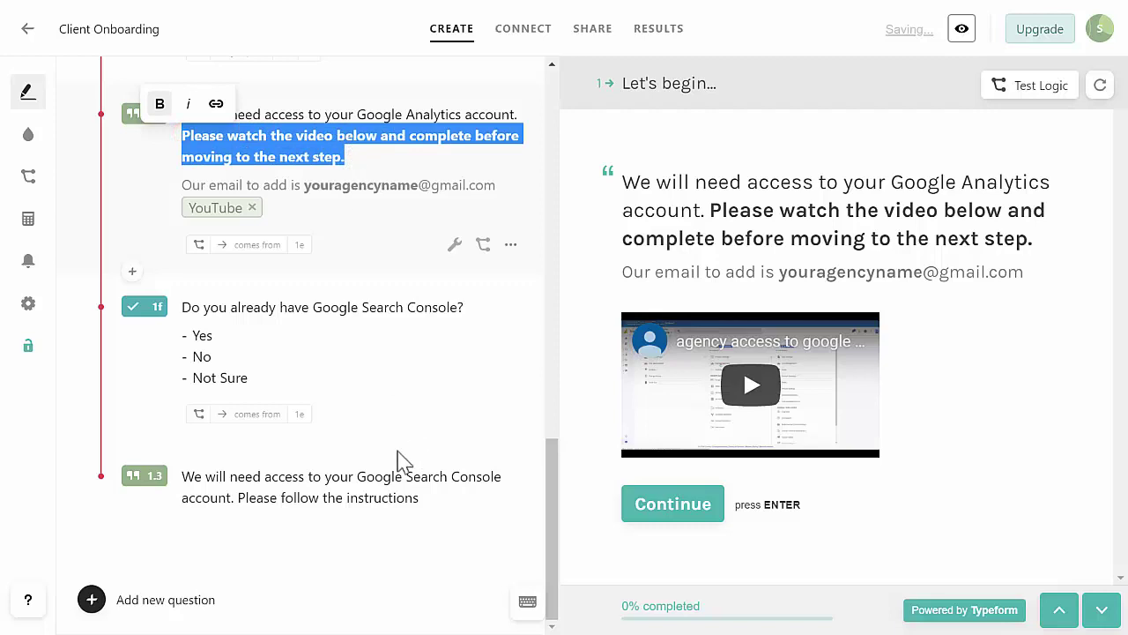
pyautogui.moveTo(238, 498); pyautogui.dragTo(450, 485)
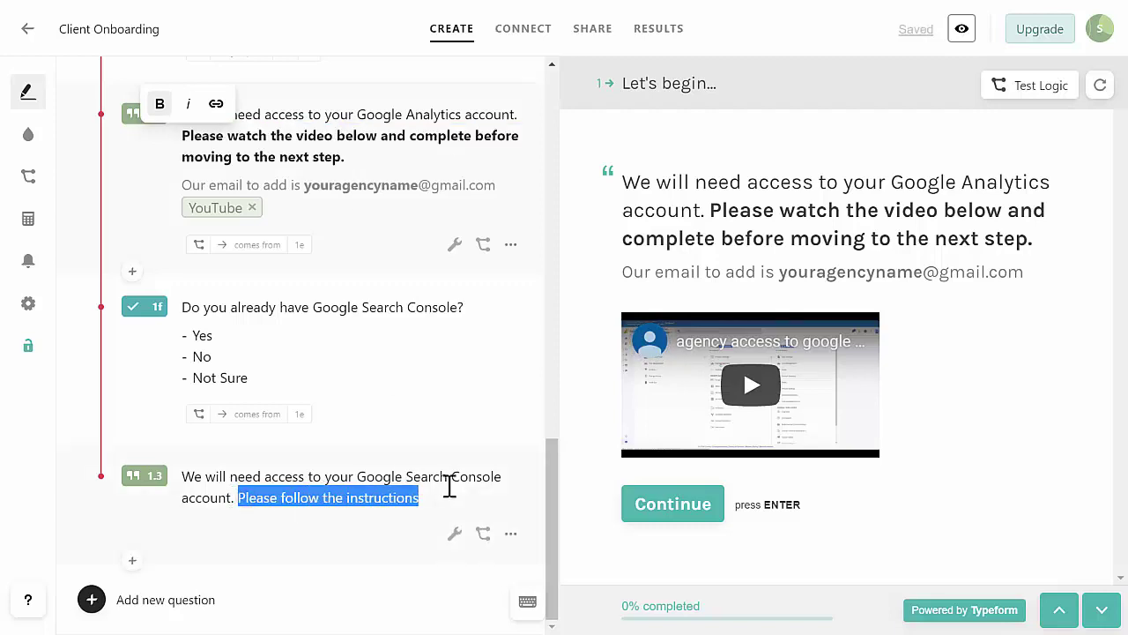
pyautogui.hotkey('ctrl', 'v')
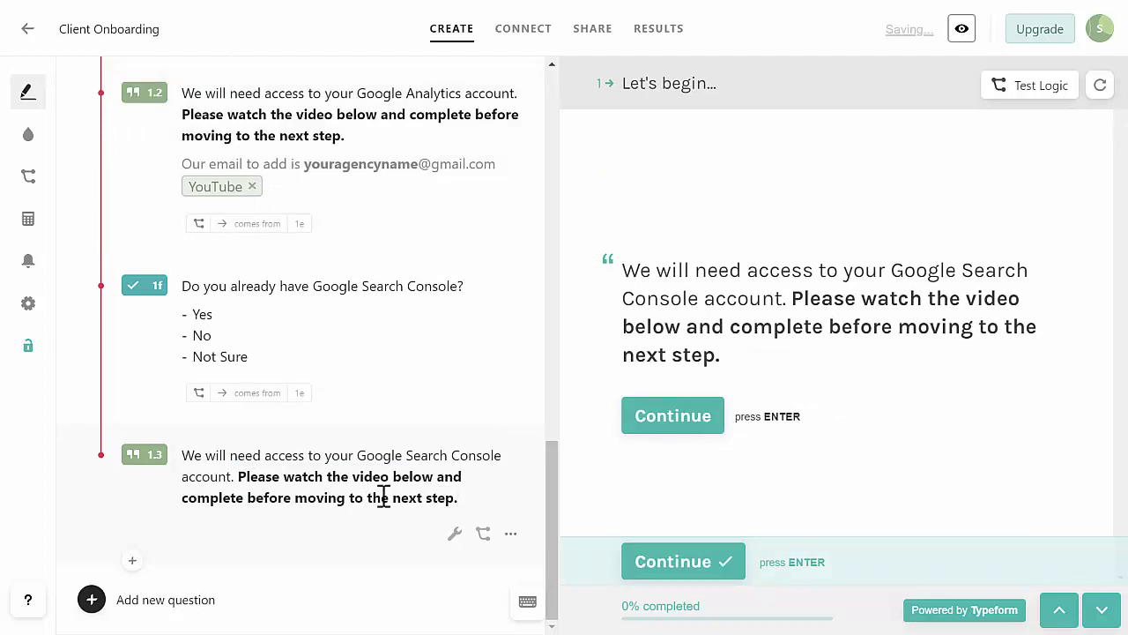
pyautogui.click(455, 534)
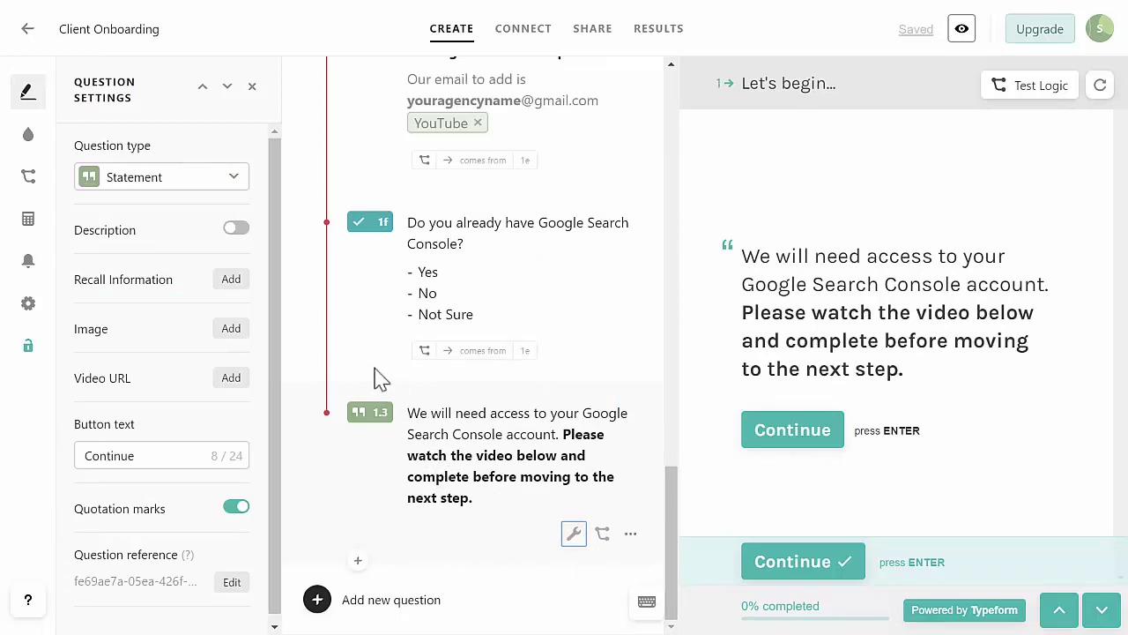
# Turn on the Description option for statement 1.3.
pyautogui.click(235, 231)
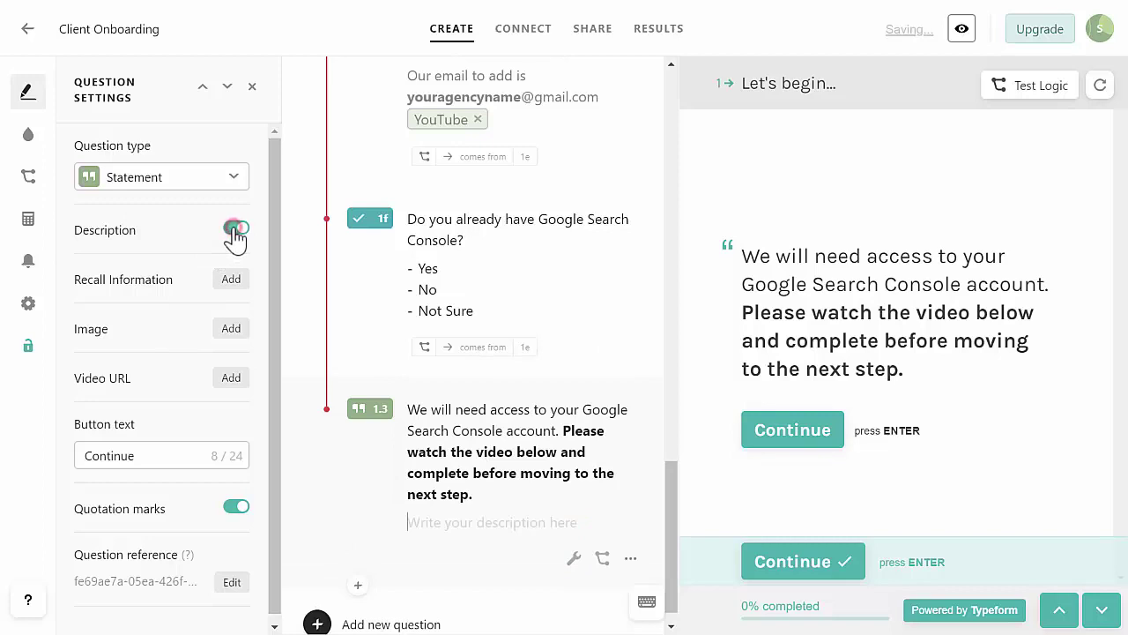
pyautogui.click(236, 231)
pyautogui.click(235, 231)
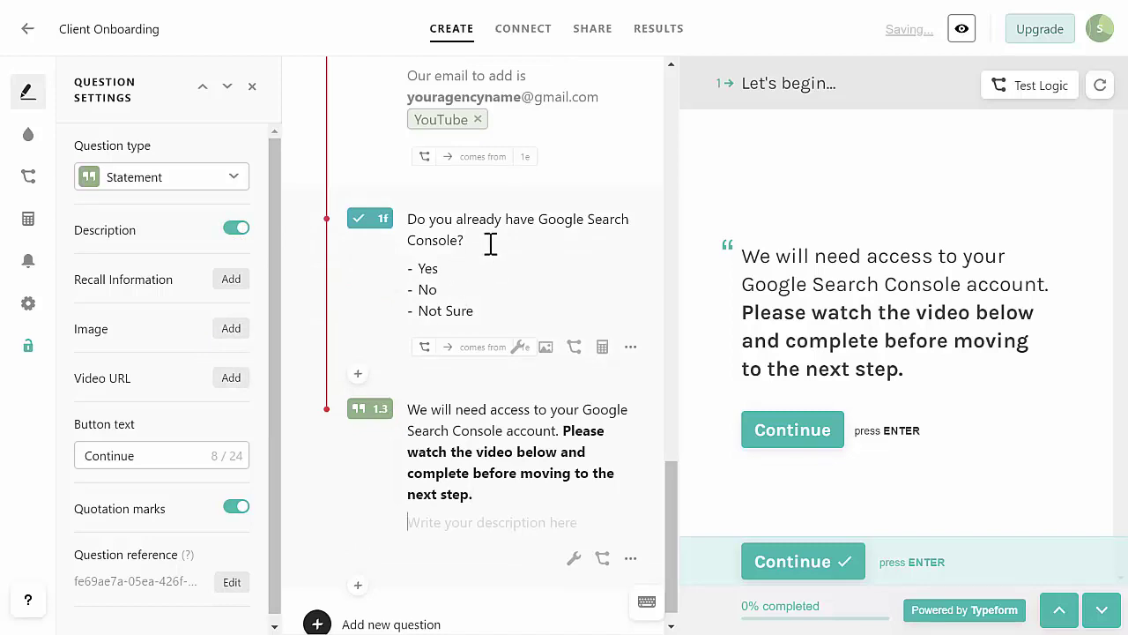
# Copy the agency email line from statement 1.2 into statement 1.3's description.
pyautogui.scroll(1, 403, 182)
pyautogui.moveTo(410, 164); pyautogui.dragTo(588, 186)
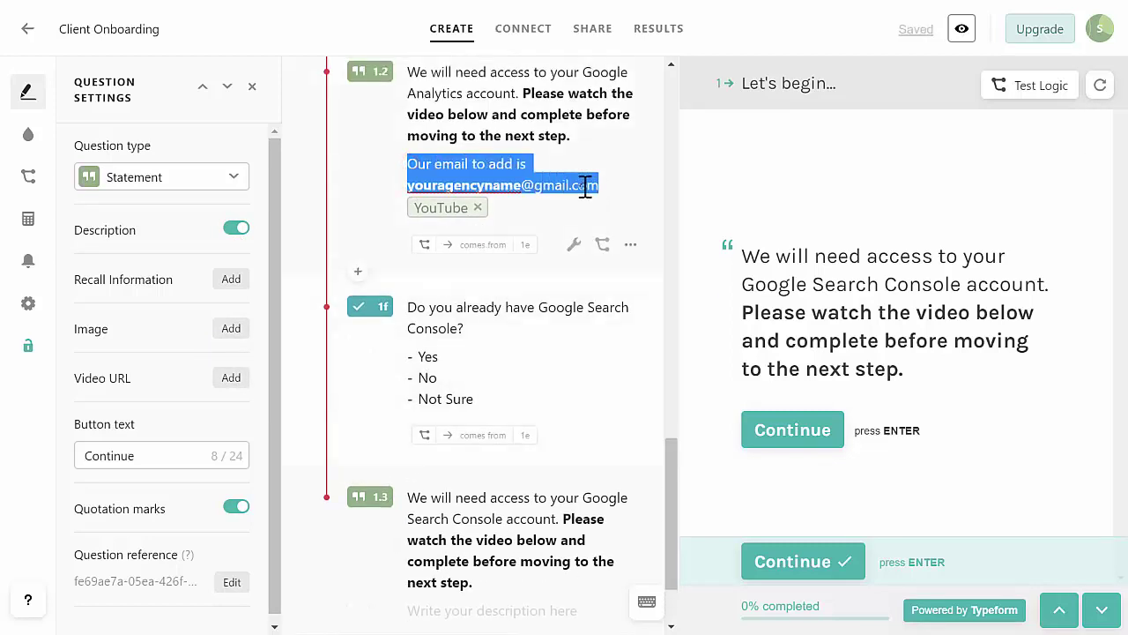
pyautogui.rightClick(589, 187)
pyautogui.click(634, 255)
pyautogui.scroll(-1, 520, 450)
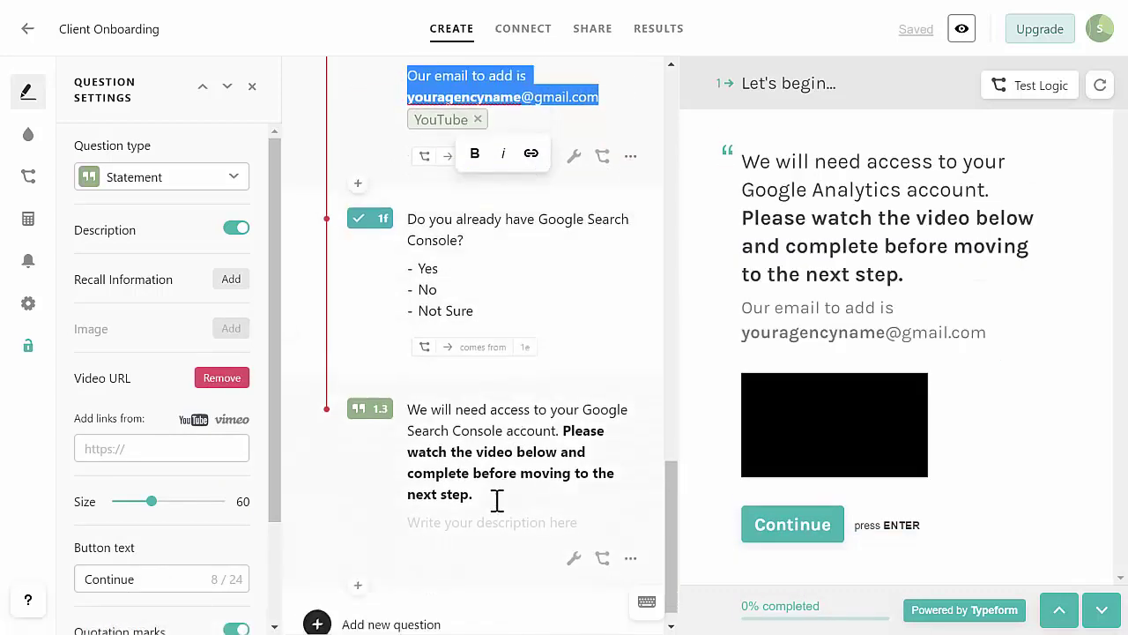
pyautogui.click(493, 522)
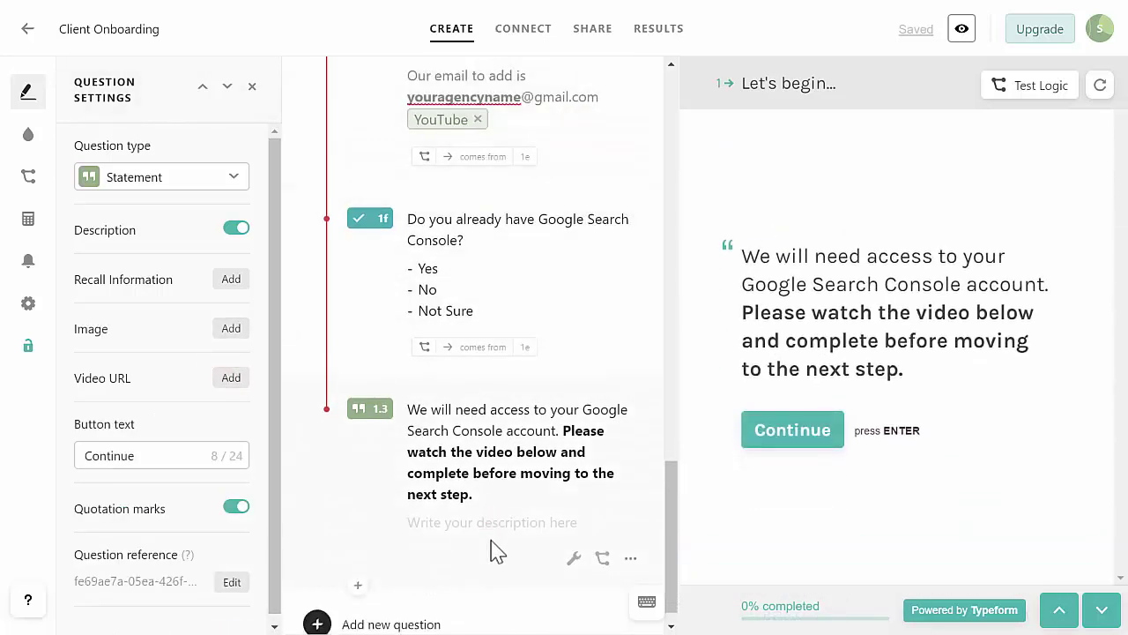
pyautogui.hotkey('ctrl', 'v')
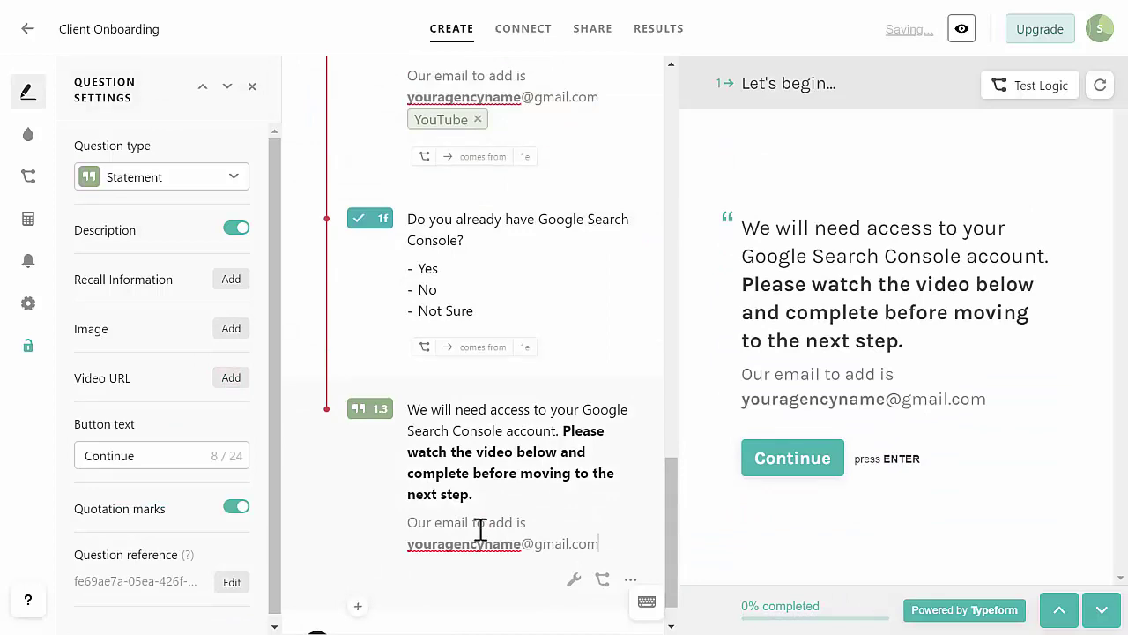
pyautogui.click(231, 379)
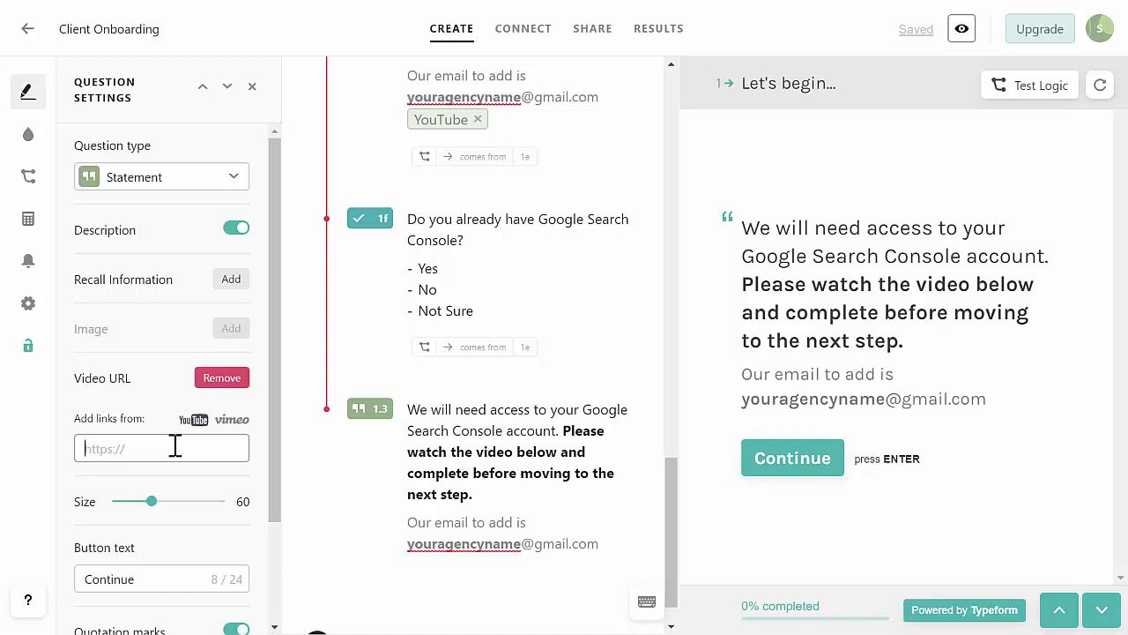
pyautogui.write('https://you')
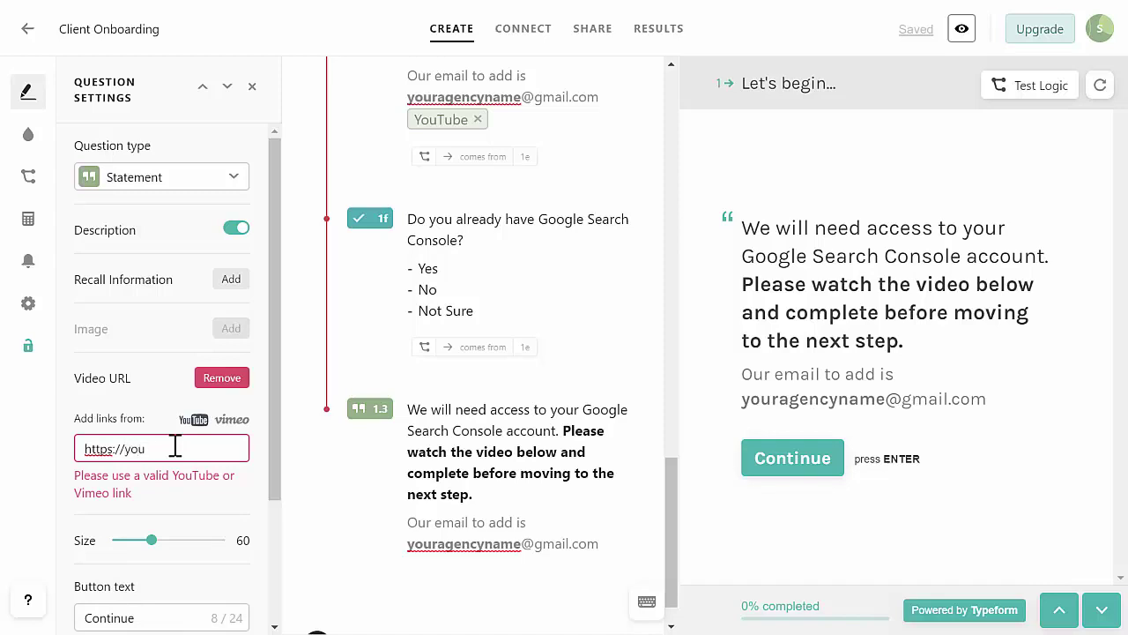
pyautogui.write('tu.be')
pyautogui.write('/RFsAAoyP8')
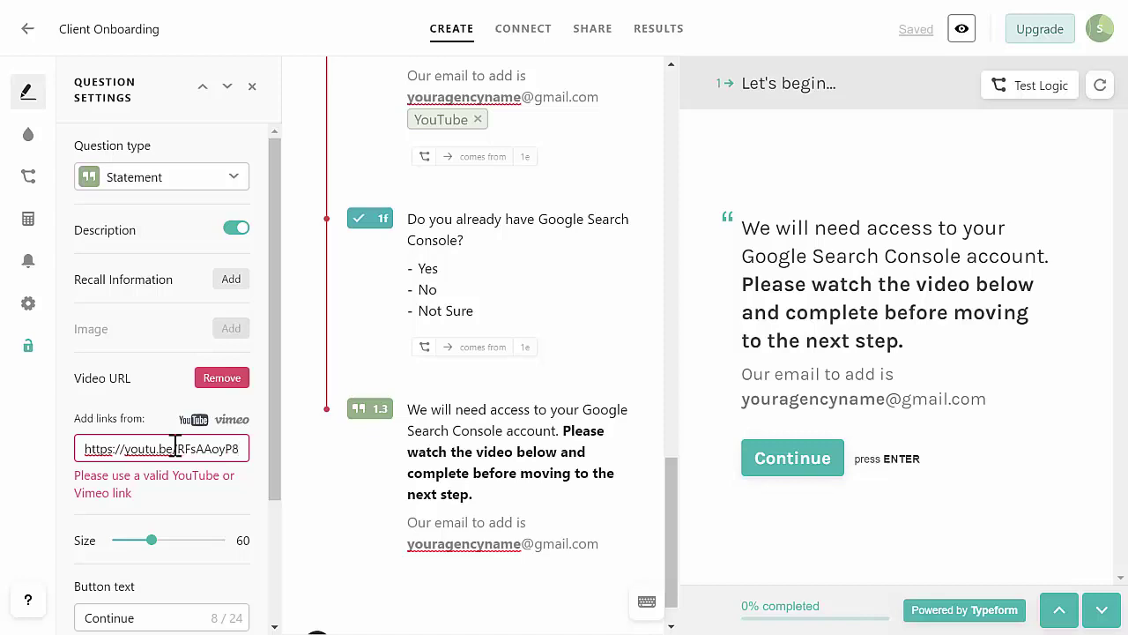
pyautogui.write('H')
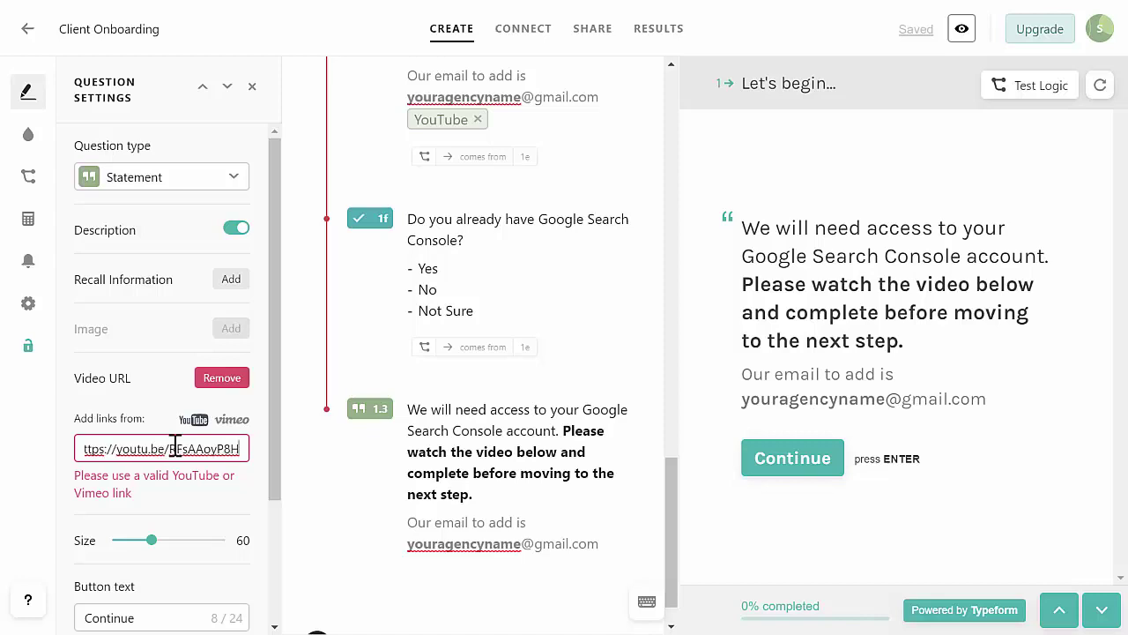
pyautogui.write('0')
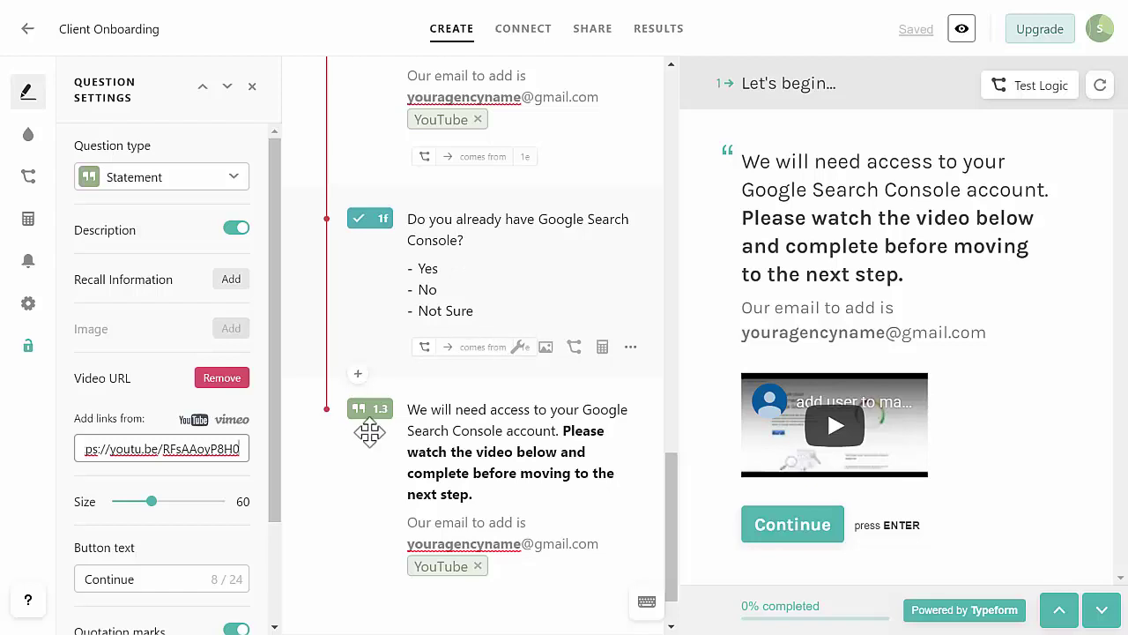
pyautogui.scroll(-1, 388, 484)
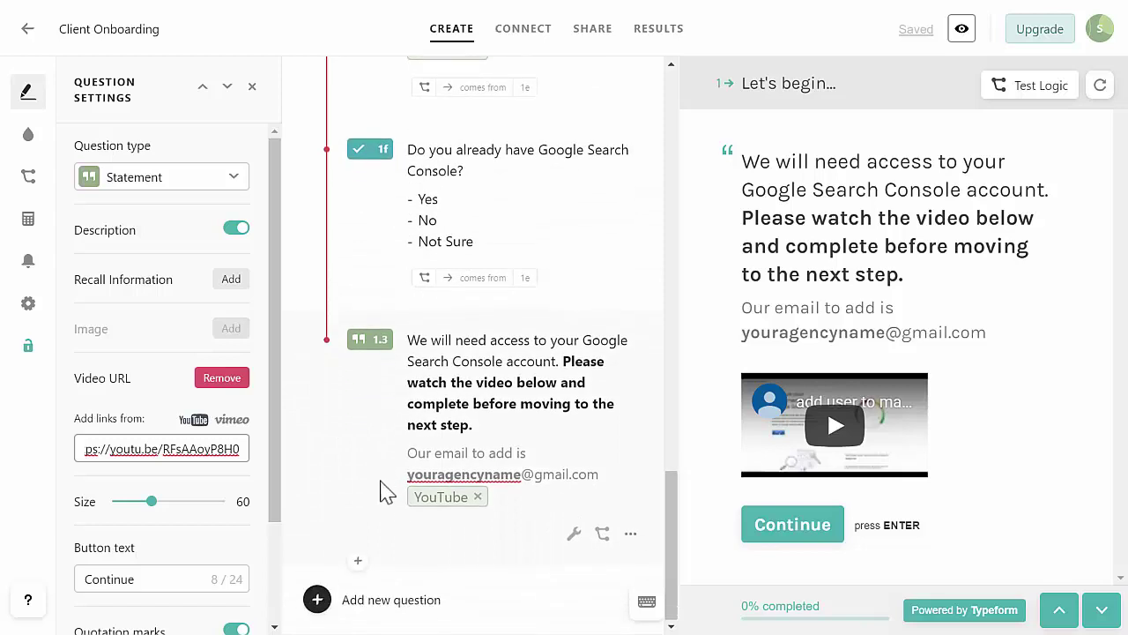
pyautogui.click(358, 561)
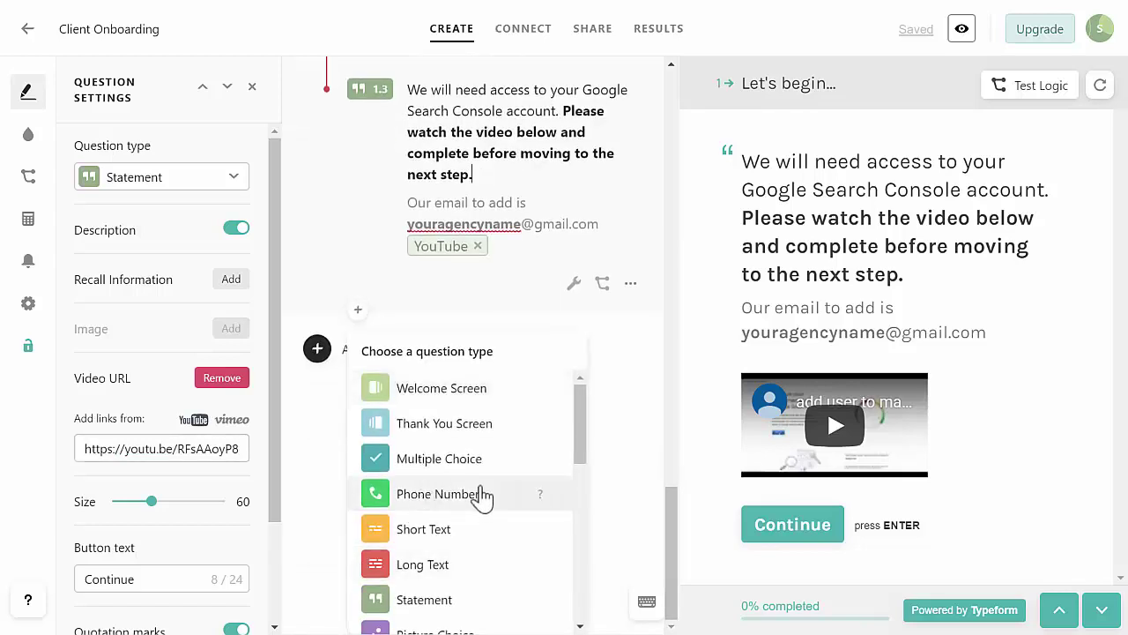
# Add required Website question 1g, 'Please enter your website address', after statement 1.3.
pyautogui.scroll(-2, 479, 502)
pyautogui.scroll(-4, 475, 505)
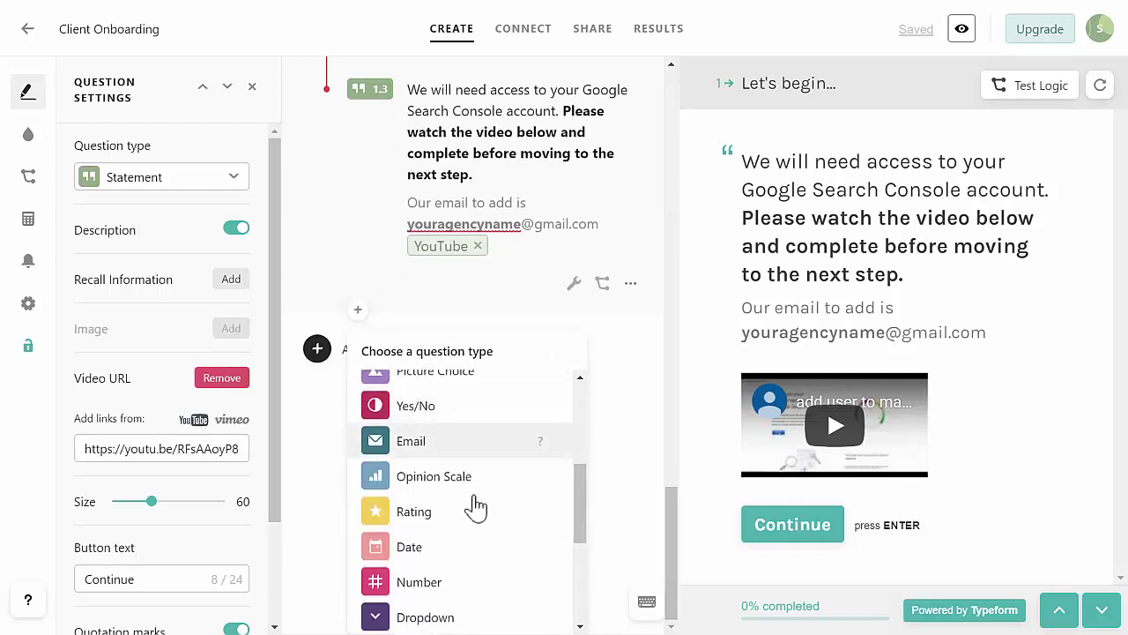
pyautogui.scroll(-1, 474, 507)
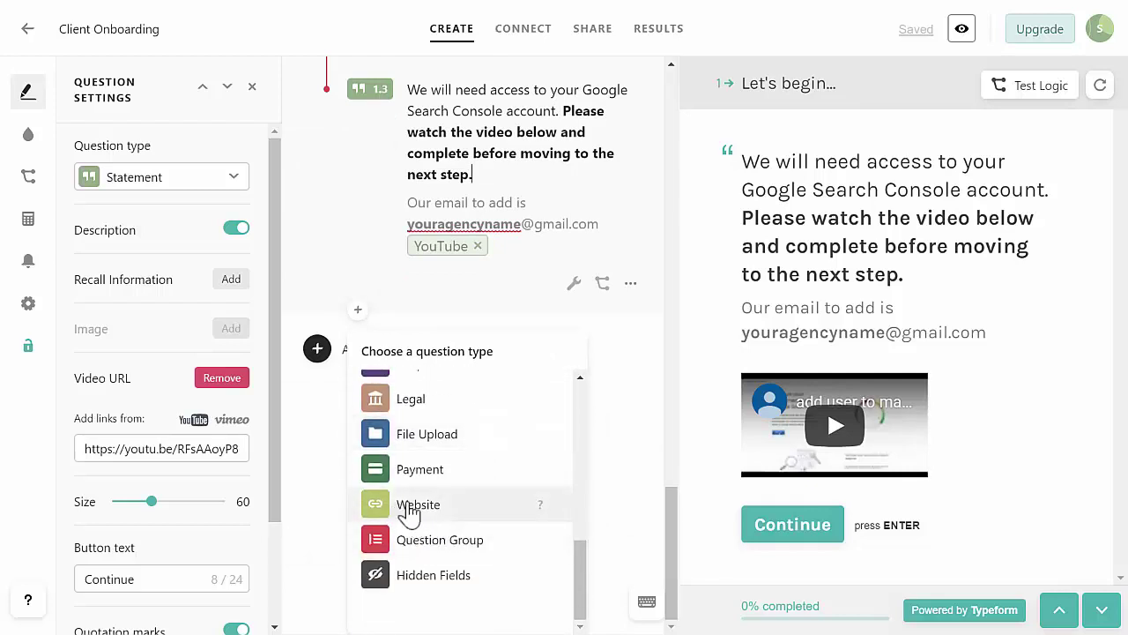
pyautogui.click(410, 506)
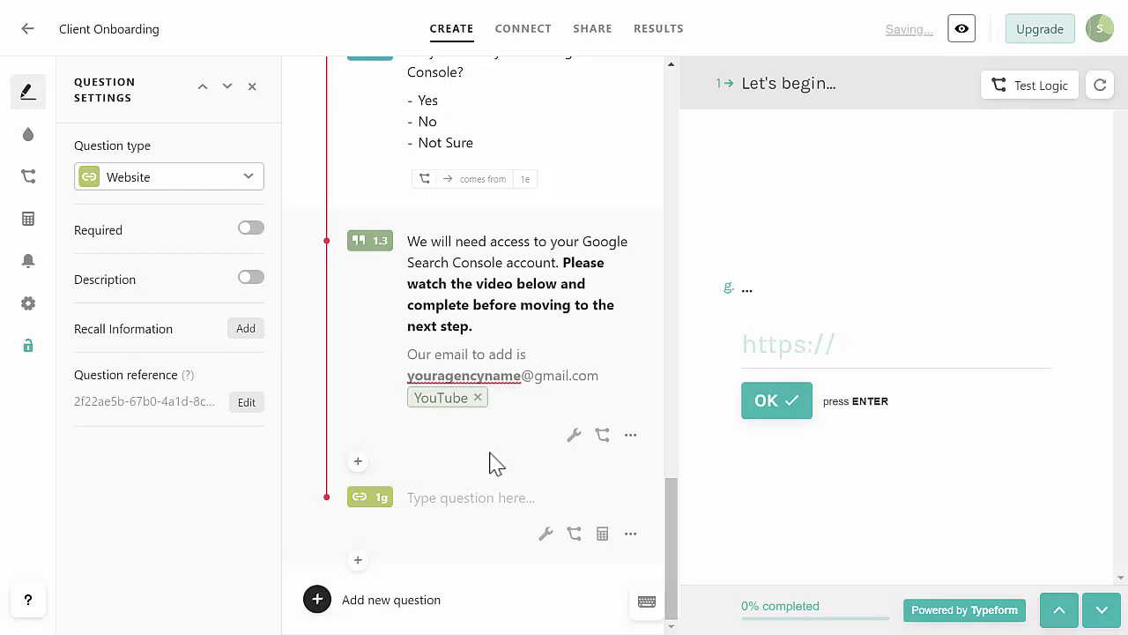
pyautogui.hotkey('ctrl', 'v')
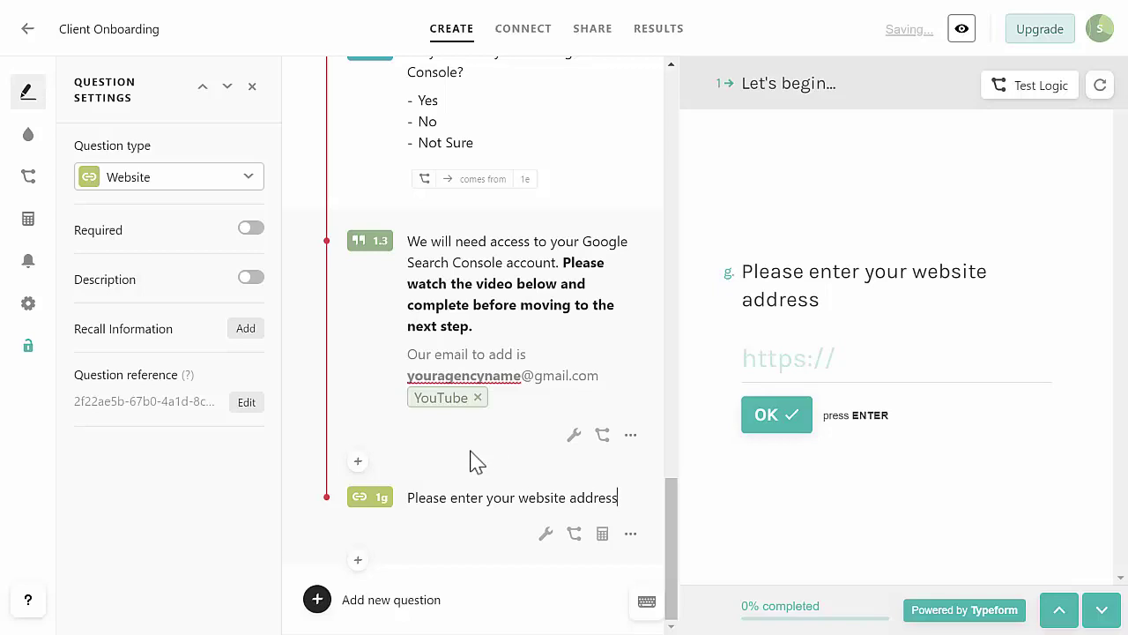
pyautogui.click(247, 231)
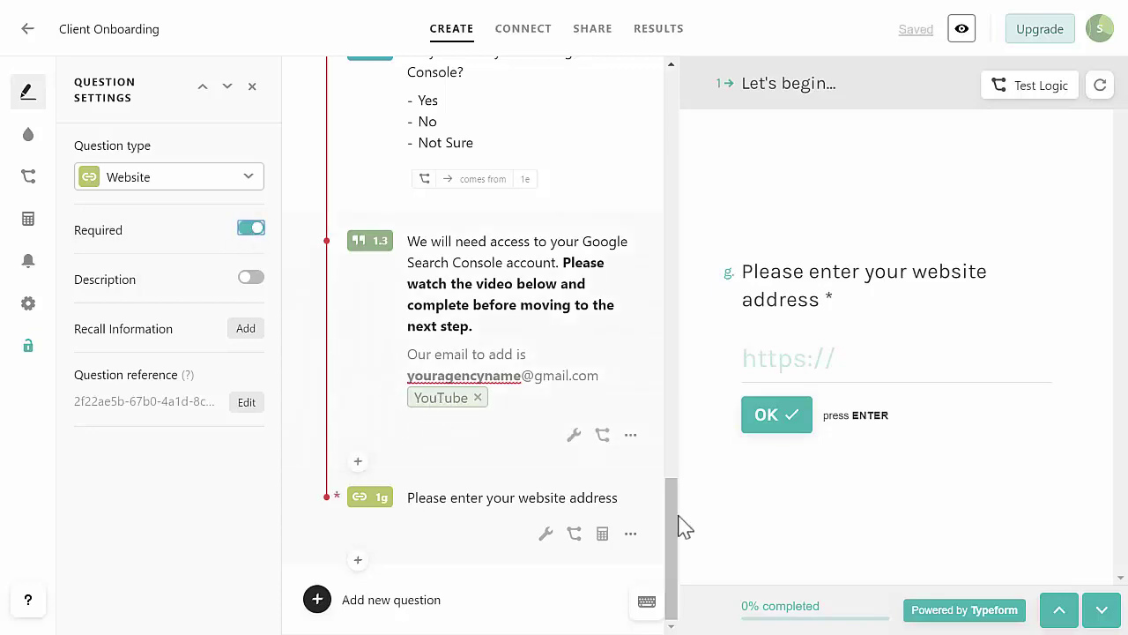
pyautogui.moveTo(667, 486); pyautogui.dragTo(672, 94)
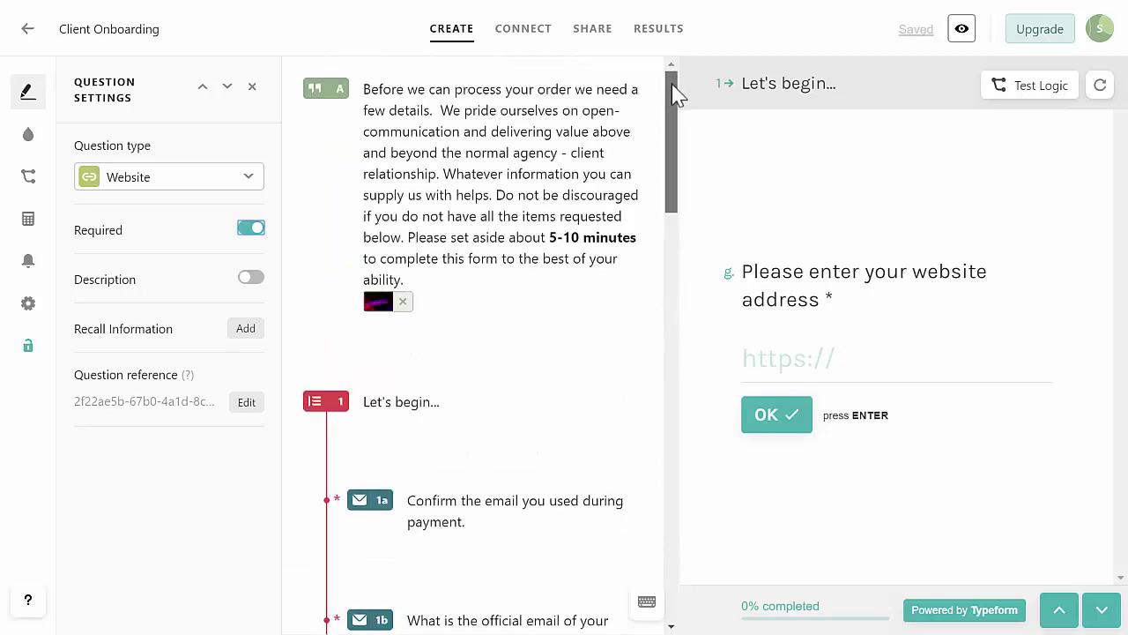
pyautogui.scroll(-1, 379, 300)
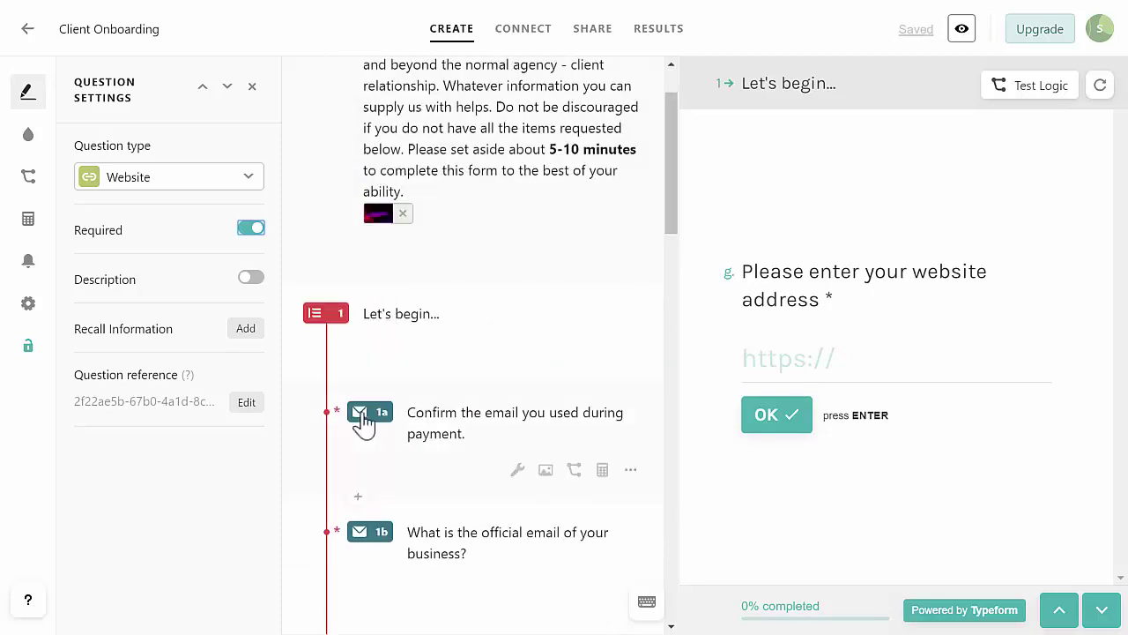
pyautogui.scroll(-2, 364, 423)
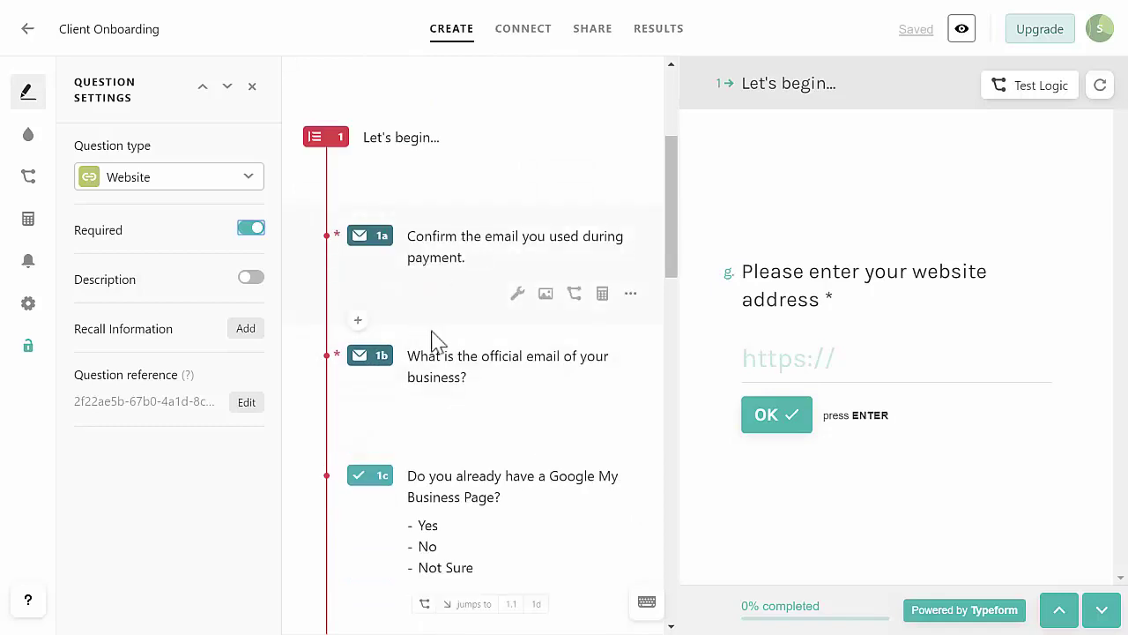
# Make questions 1c (Google My Business) and 1d (business name) required.
pyautogui.scroll(-1, 523, 365)
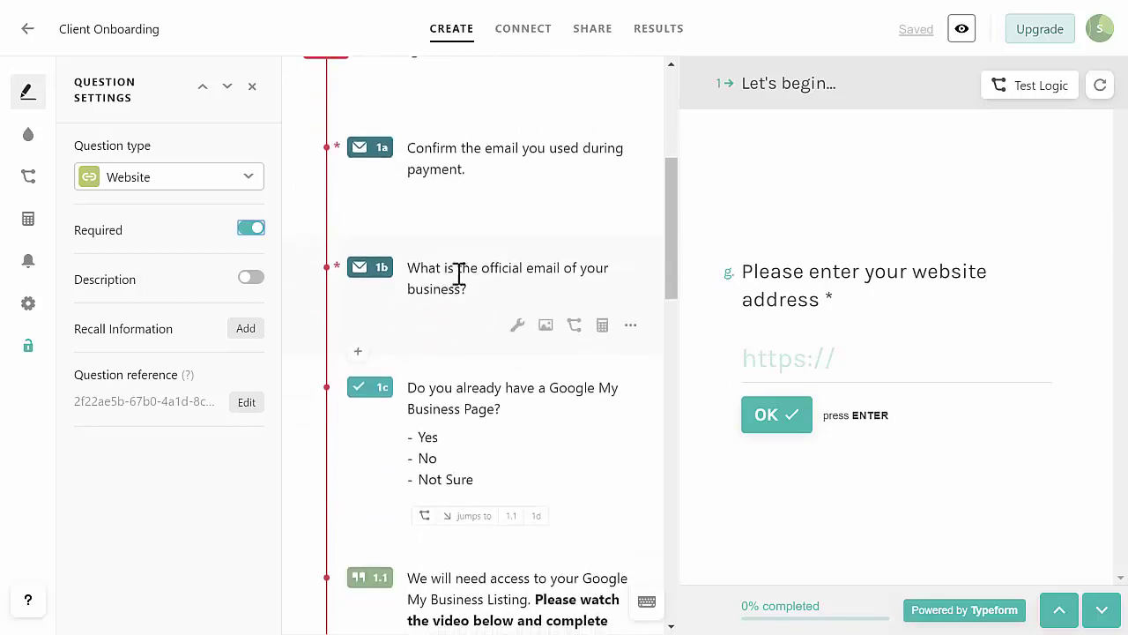
pyautogui.scroll(-1, 443, 282)
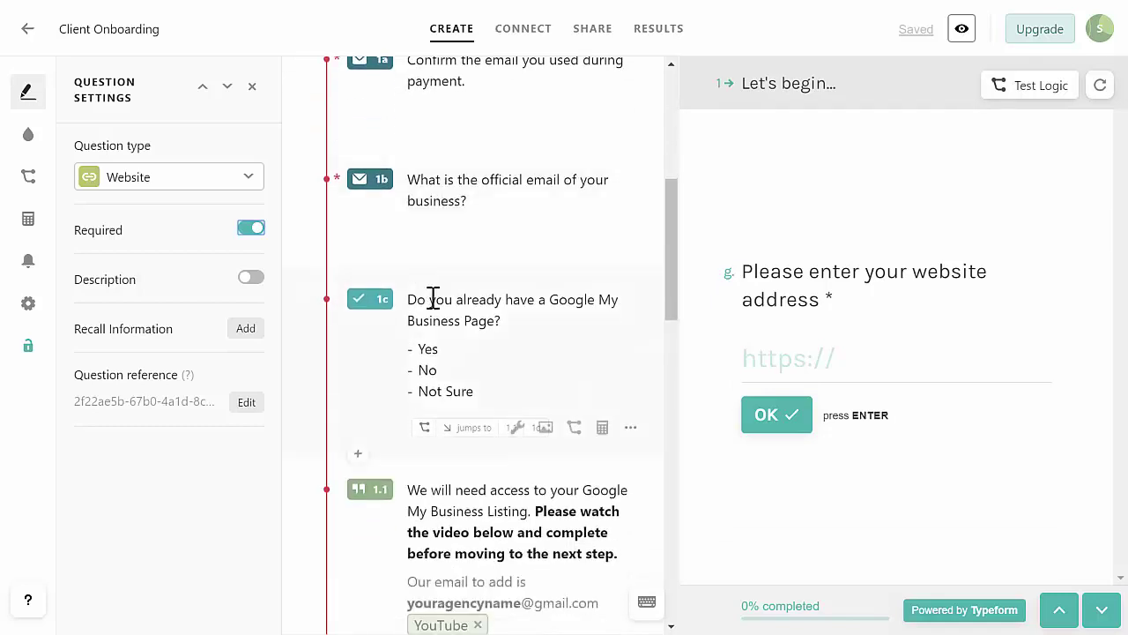
pyautogui.click(433, 298)
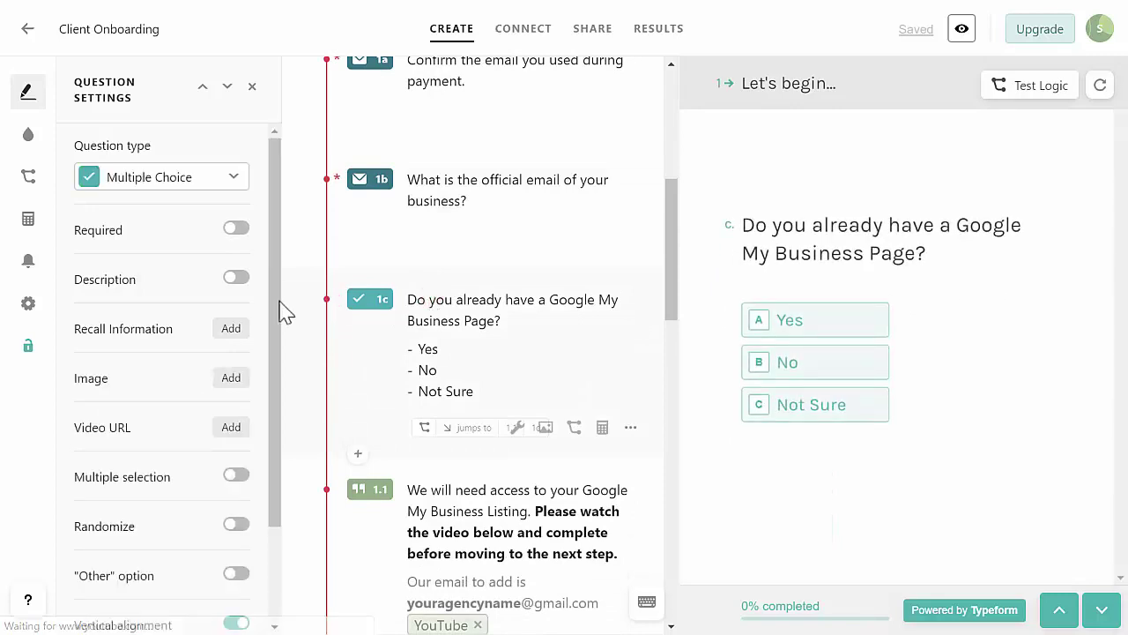
pyautogui.click(237, 230)
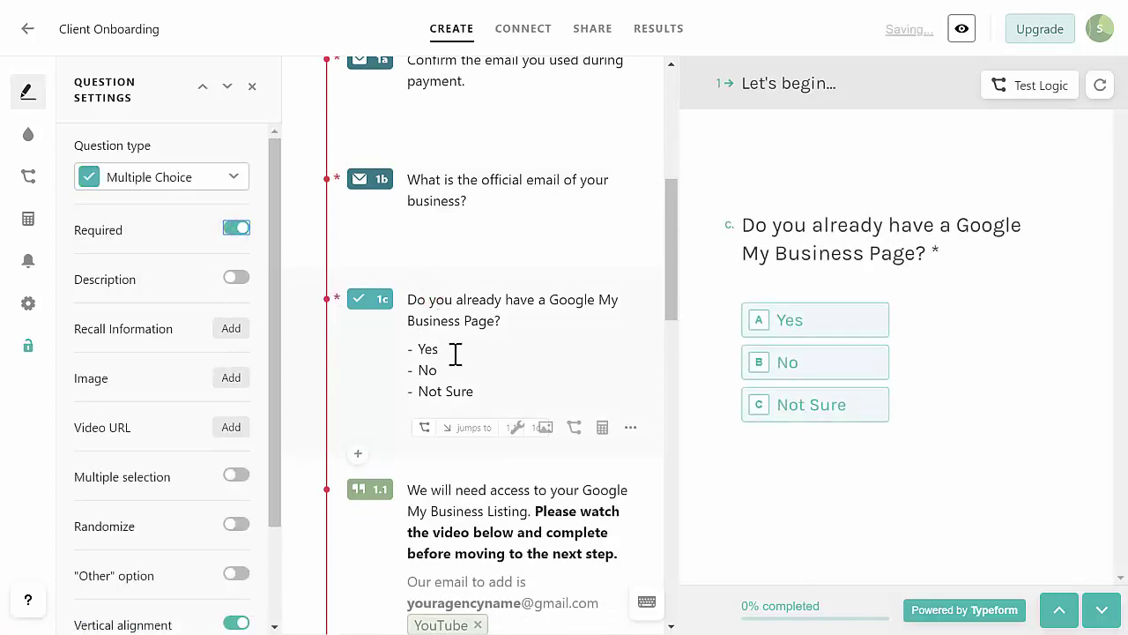
pyautogui.scroll(-5, 454, 353)
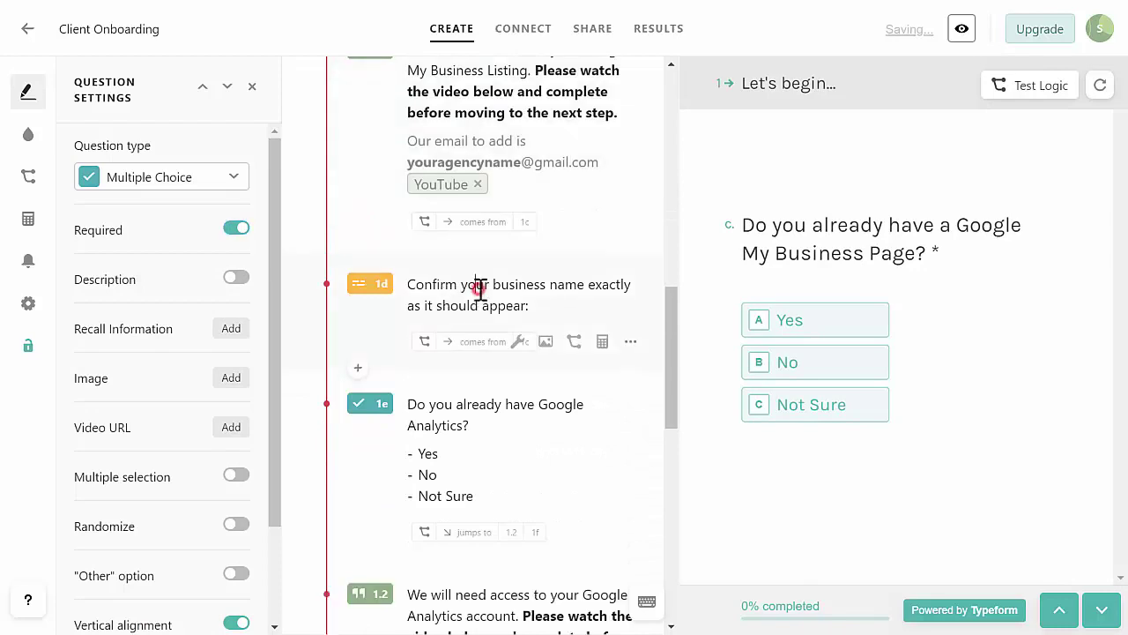
pyautogui.click(479, 289)
pyautogui.click(250, 229)
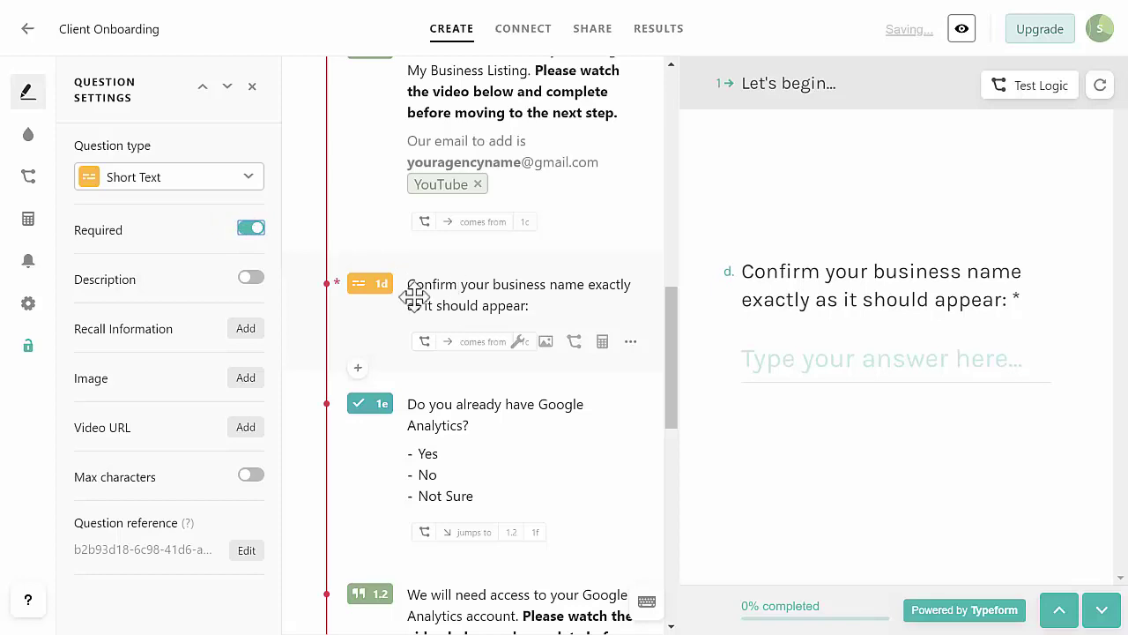
# Make questions 1e (Google Analytics) and 1f (Search Console) required.
pyautogui.scroll(1, 424, 305)
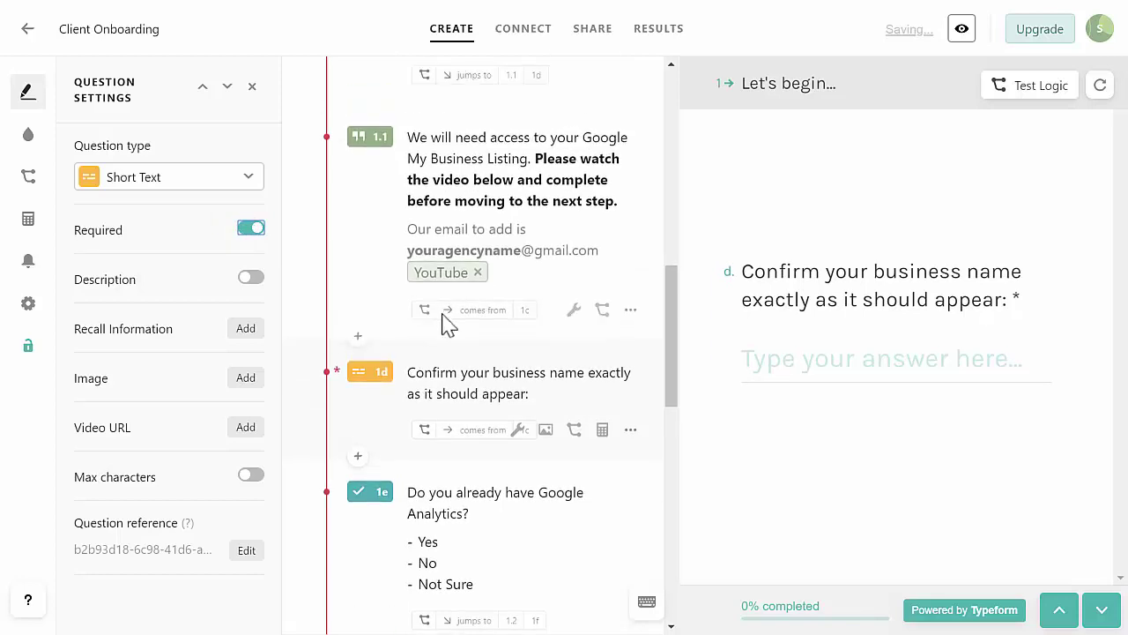
pyautogui.scroll(3, 441, 361)
pyautogui.scroll(-4, 438, 227)
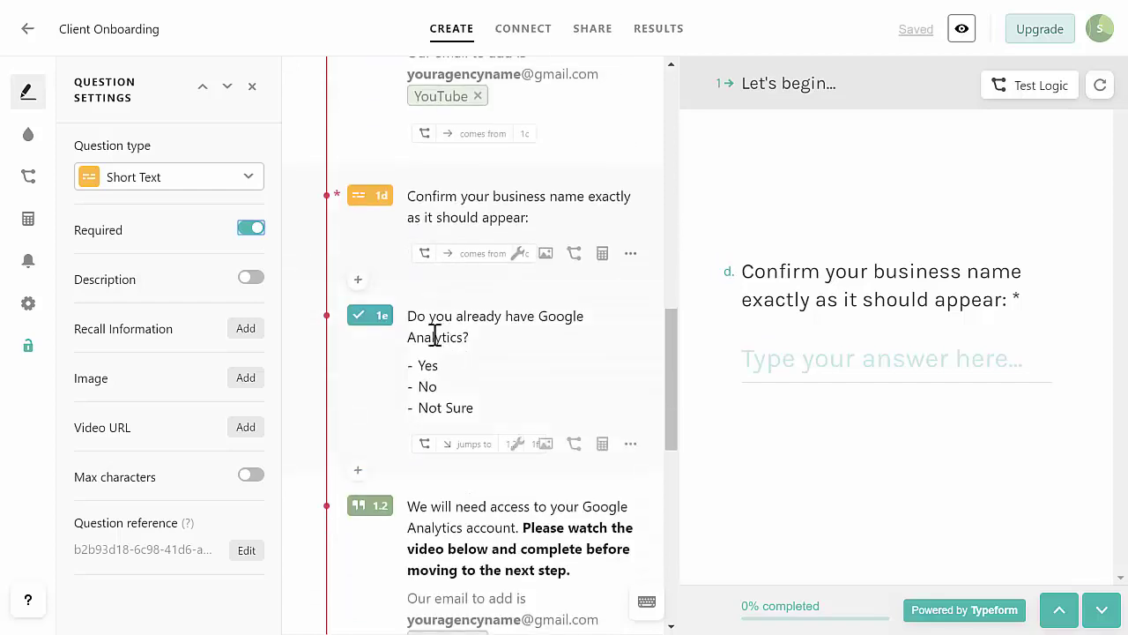
pyautogui.click(397, 316)
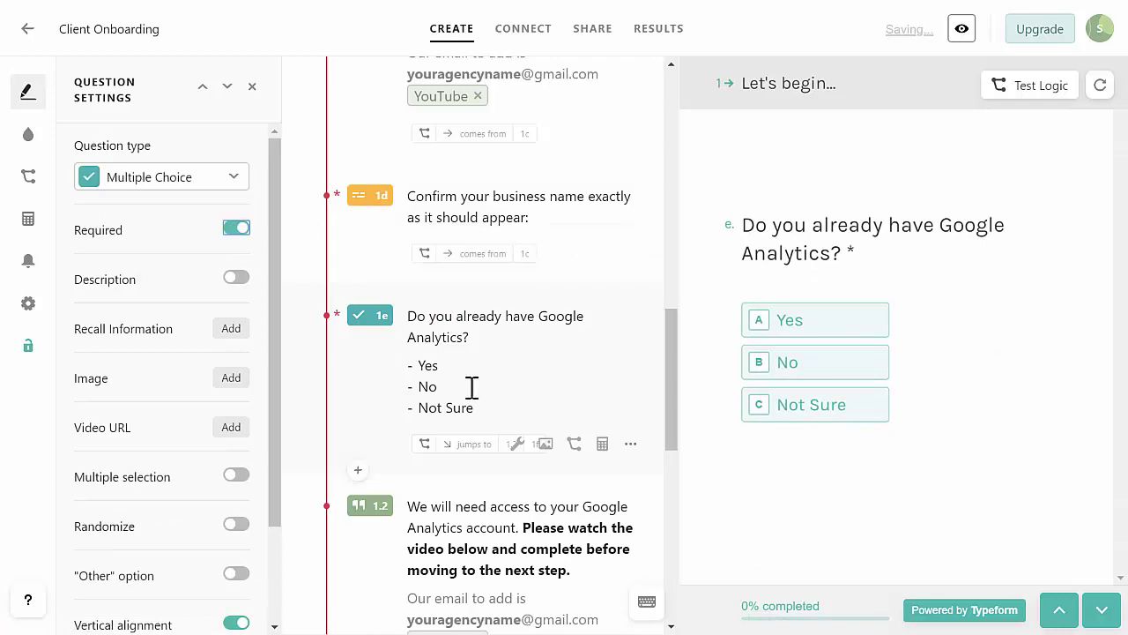
pyautogui.scroll(-3, 460, 375)
pyautogui.scroll(-2, 465, 380)
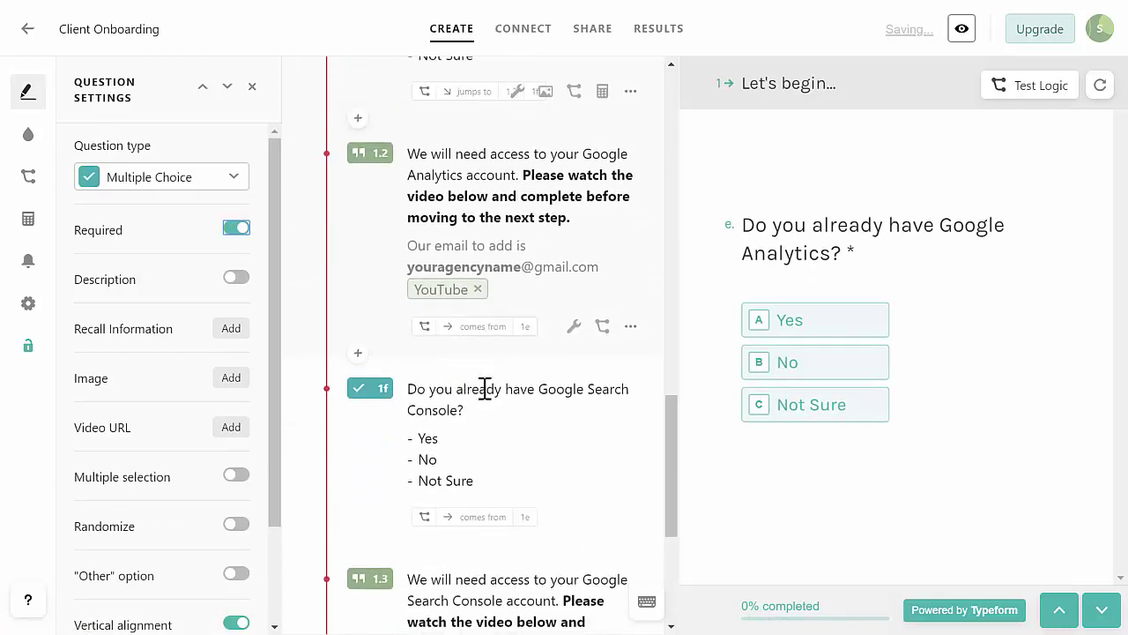
pyautogui.click(457, 304)
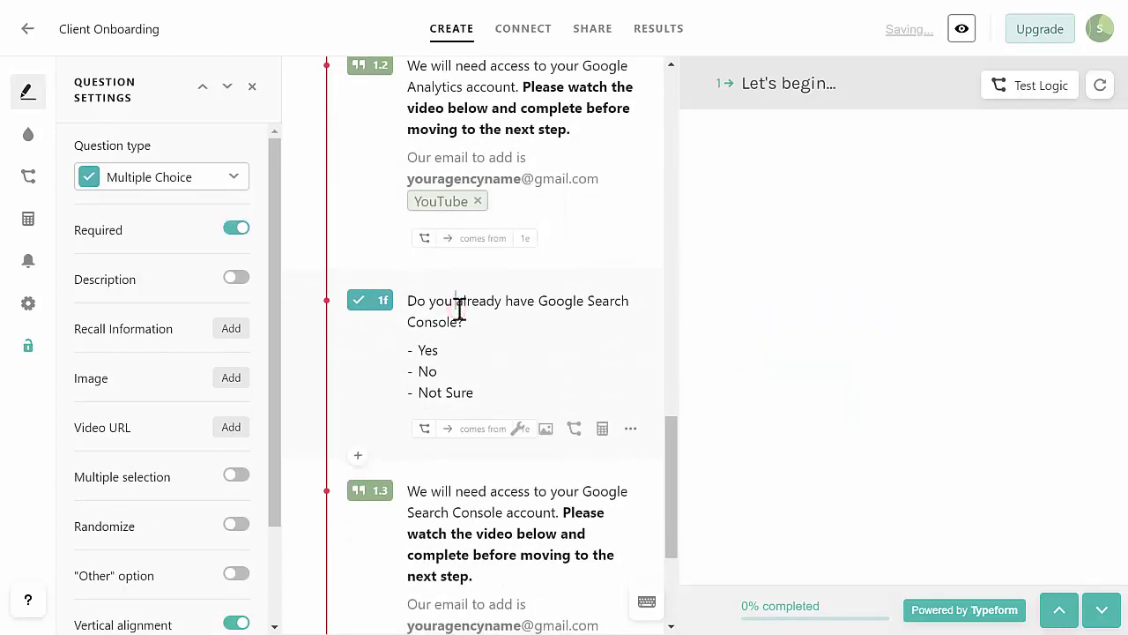
pyautogui.click(236, 227)
pyautogui.scroll(-2, 463, 353)
pyautogui.scroll(-2, 466, 368)
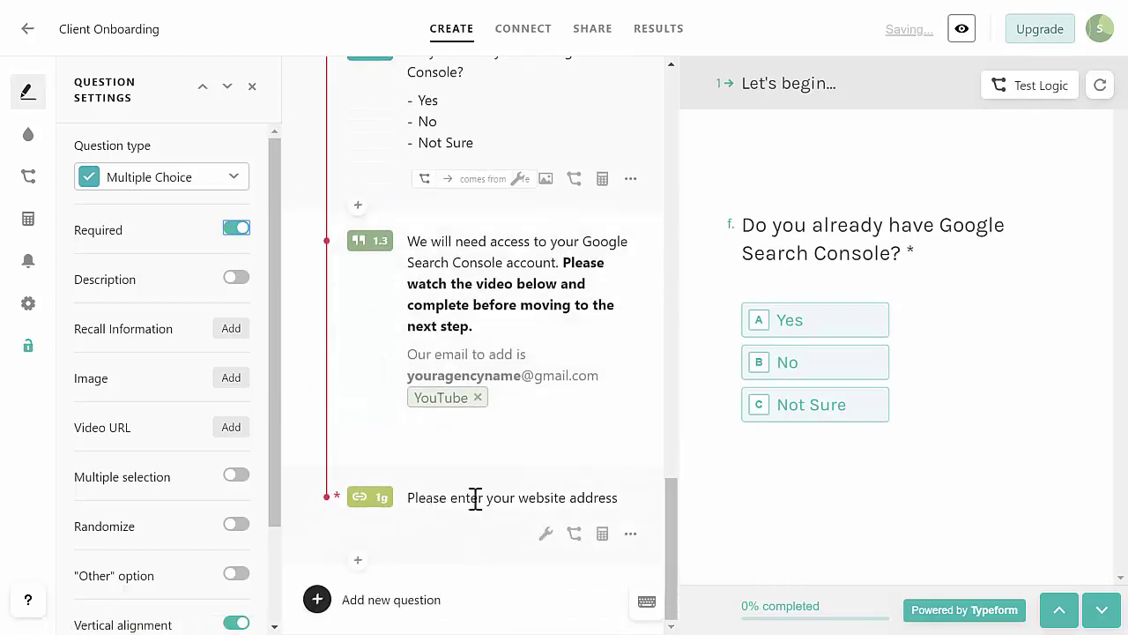
pyautogui.scroll(1, 484, 482)
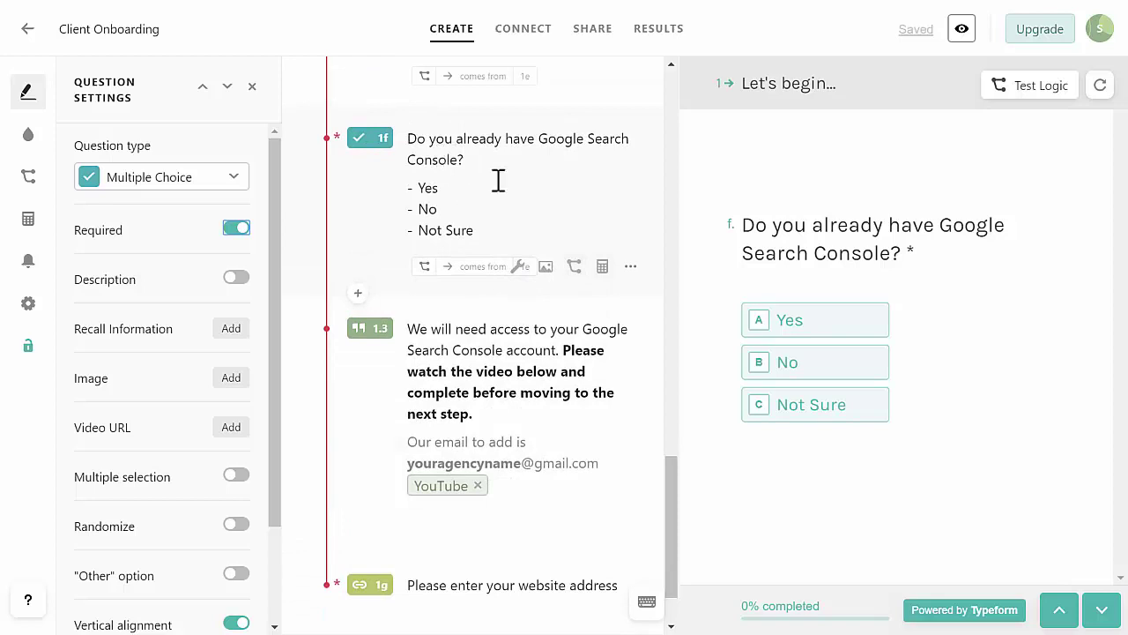
# Give question 1f a logic jump: Yes goes to statement 1.3, all other answers to question 1g.
pyautogui.click(574, 267)
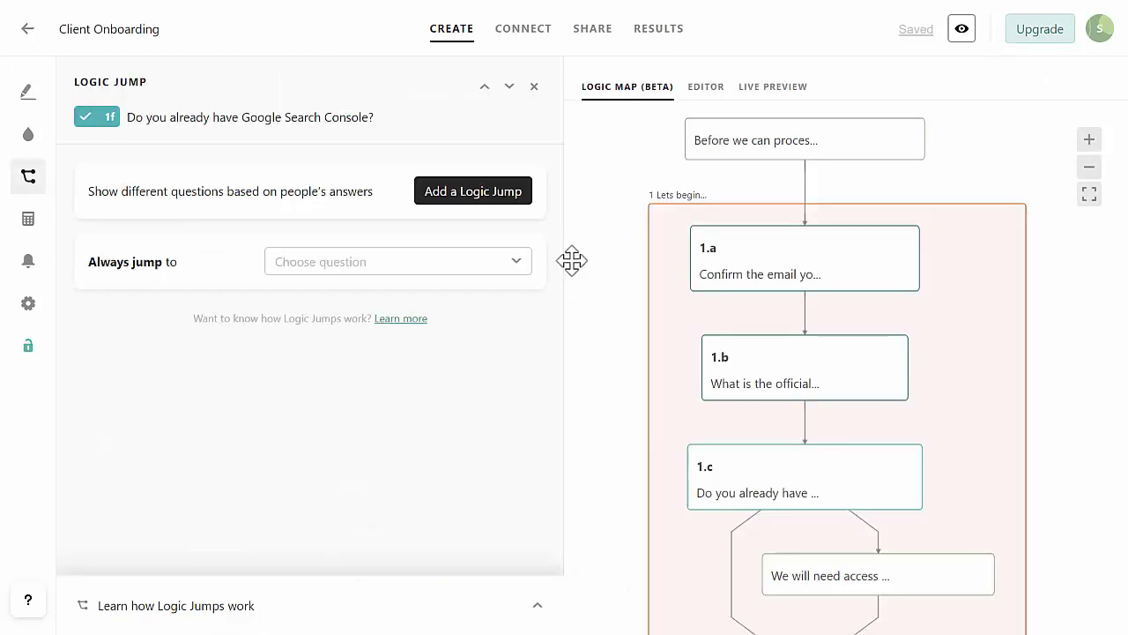
pyautogui.click(476, 193)
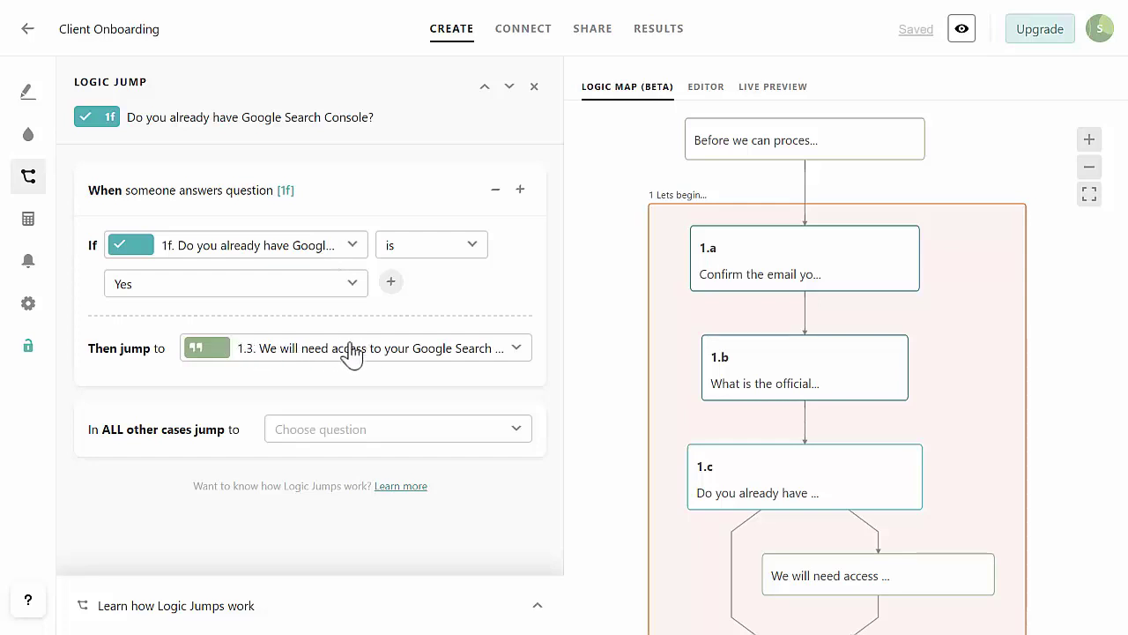
pyautogui.click(333, 432)
pyautogui.scroll(-1, 379, 476)
pyautogui.scroll(-5, 390, 484)
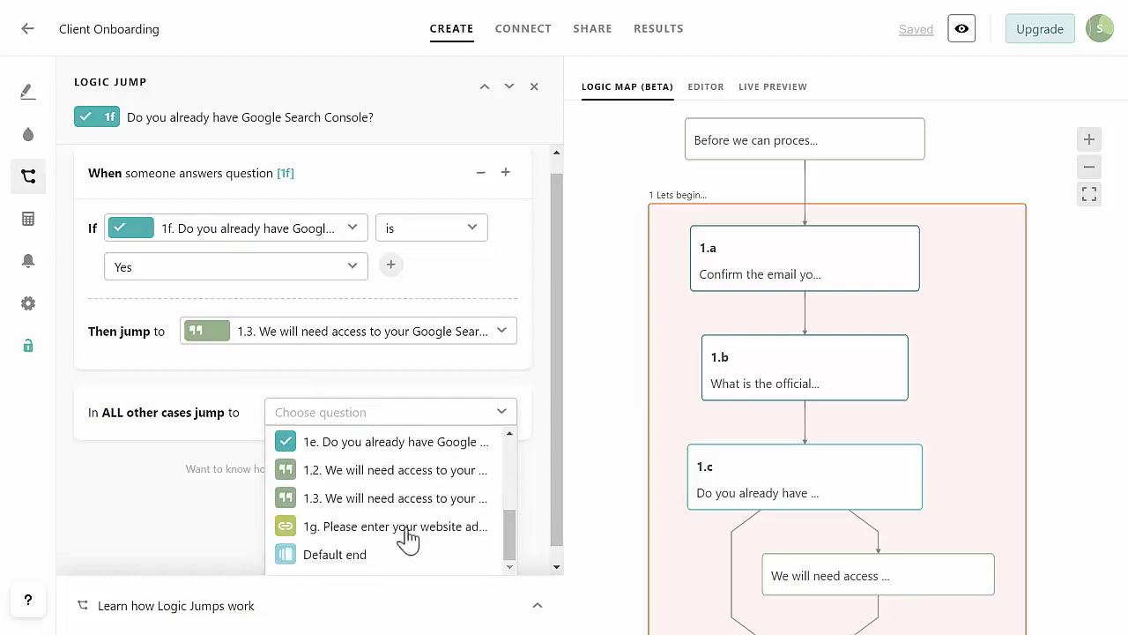
pyautogui.click(370, 527)
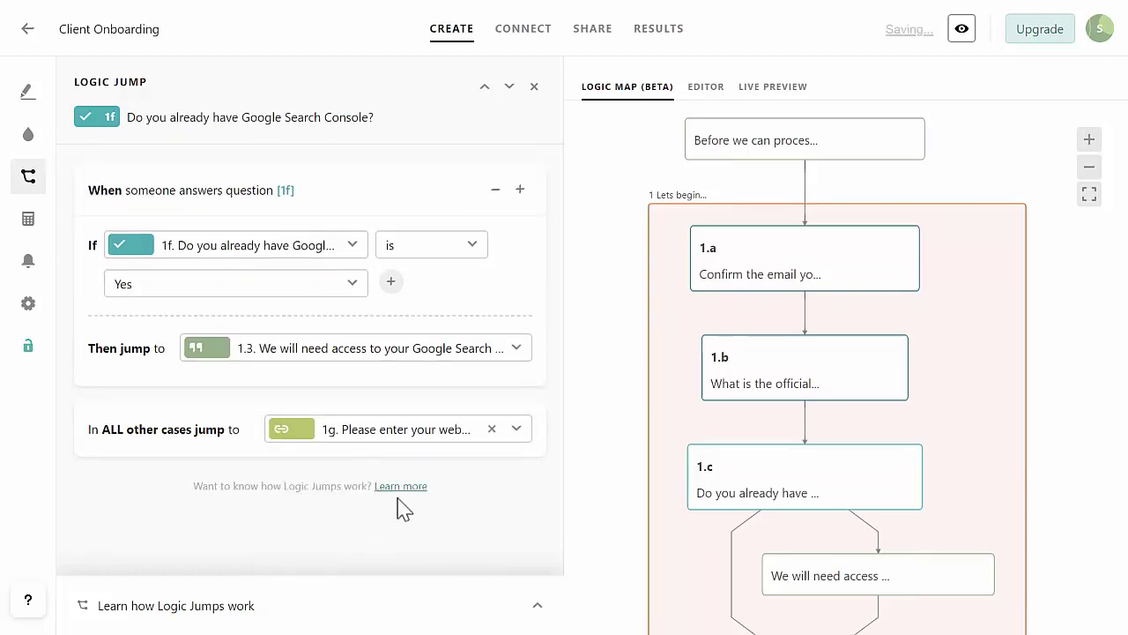
pyautogui.click(533, 88)
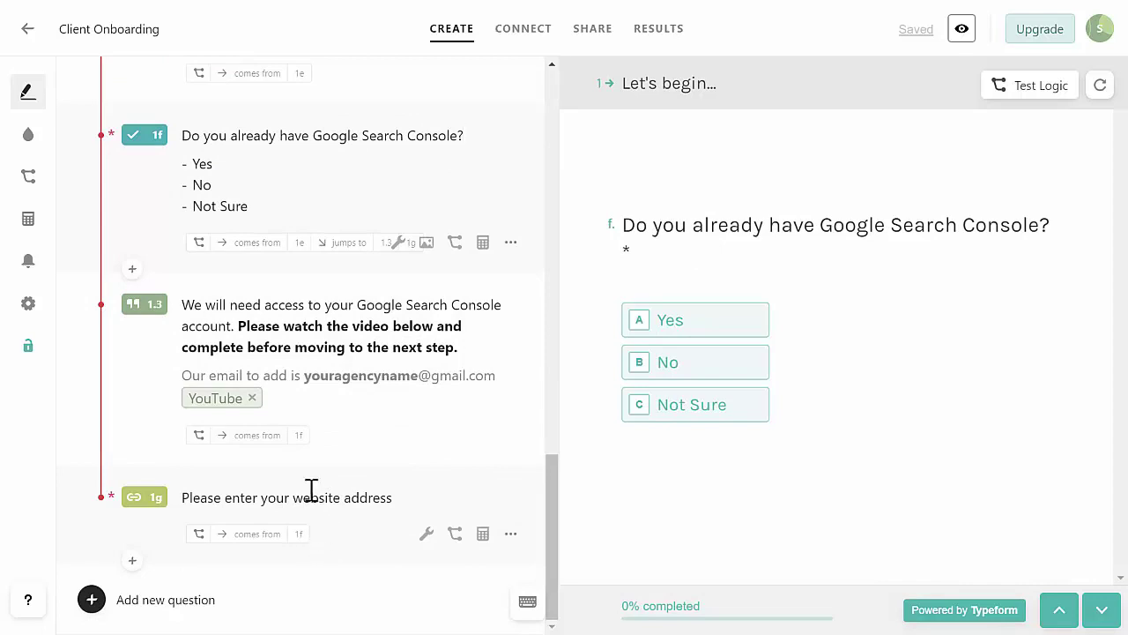
# Add required Long Text question 1h, 'What is the Street Address of your business?'.
pyautogui.click(131, 561)
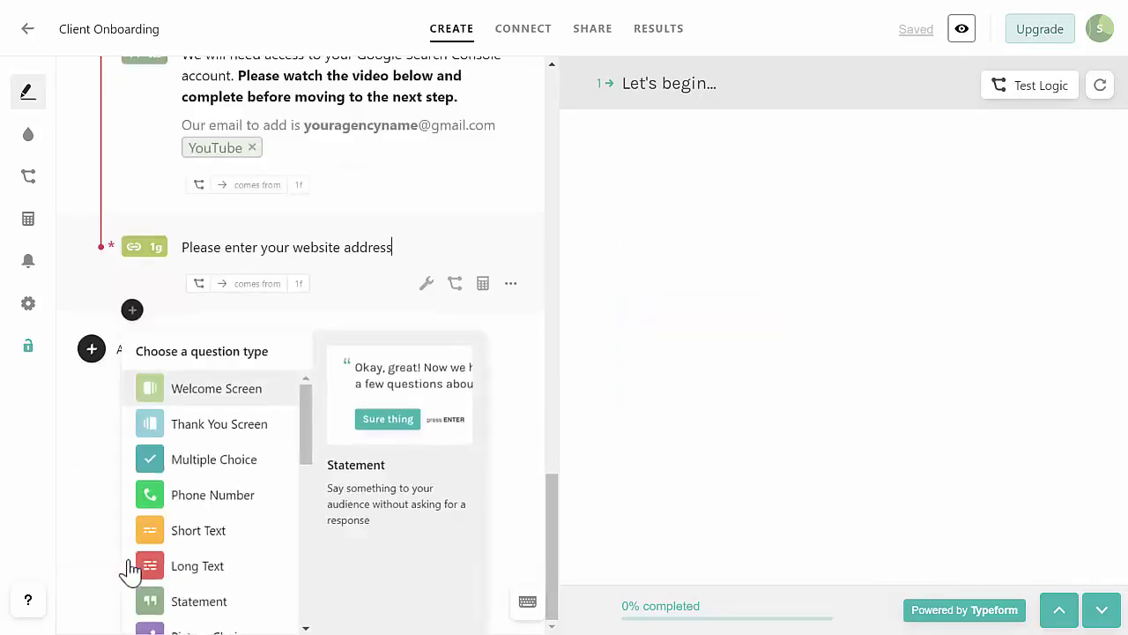
pyautogui.click(201, 564)
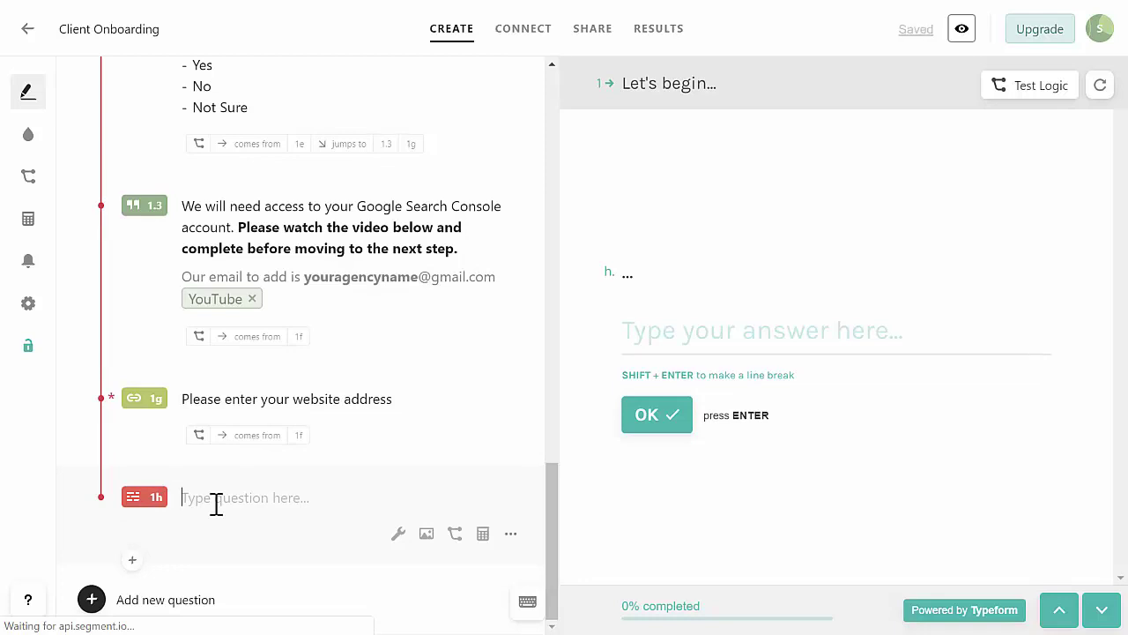
pyautogui.write('What is the Street ')
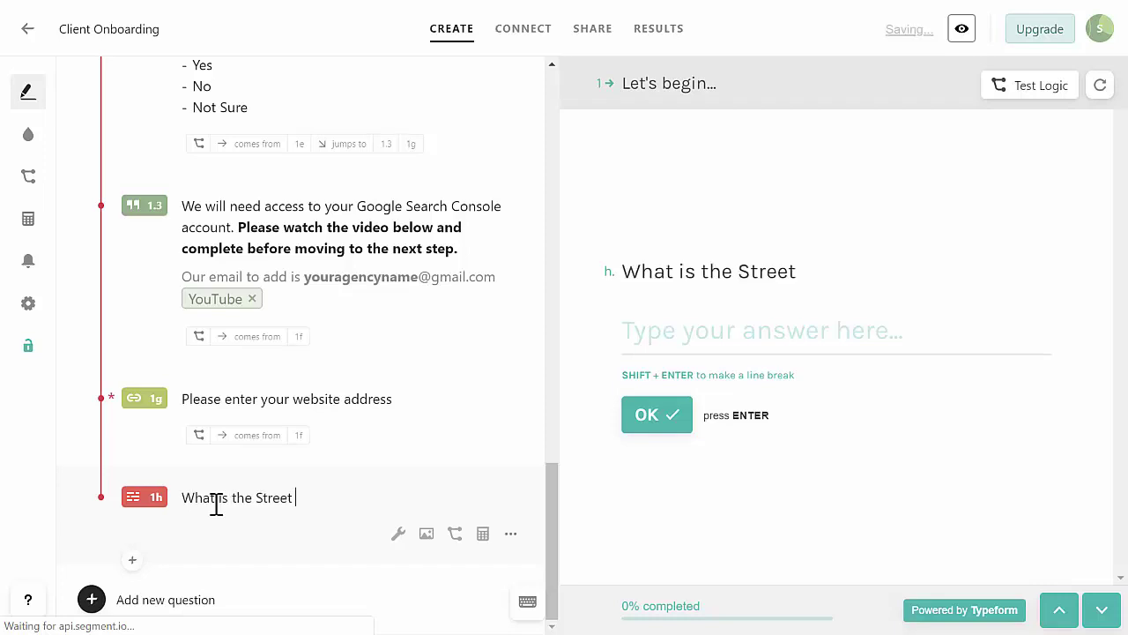
pyautogui.write('Address of your business?')
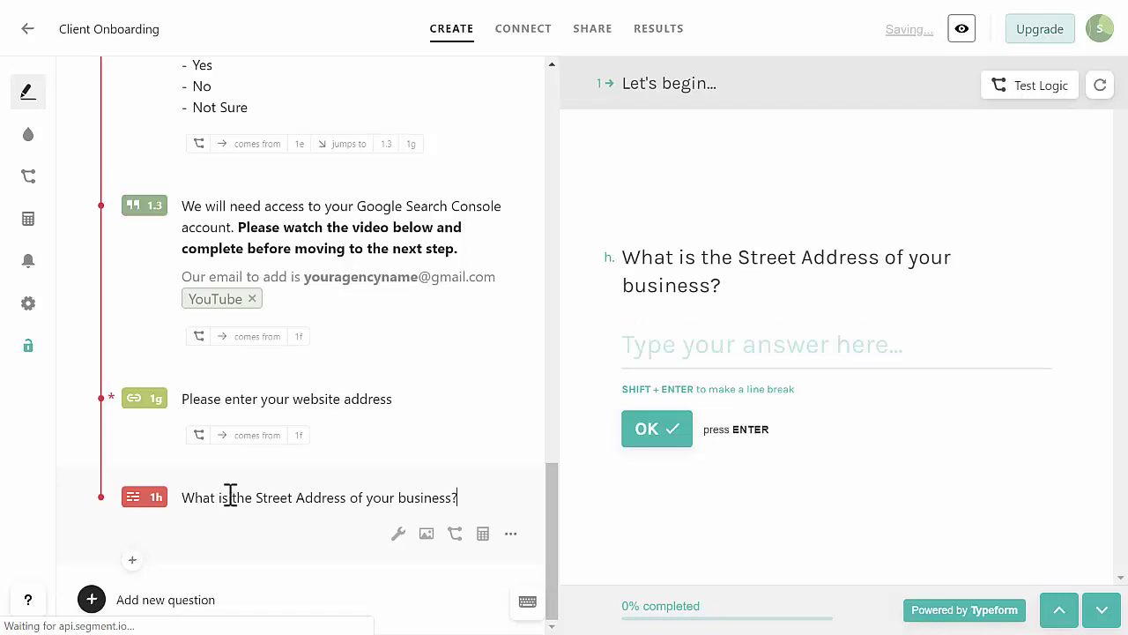
pyautogui.click(398, 534)
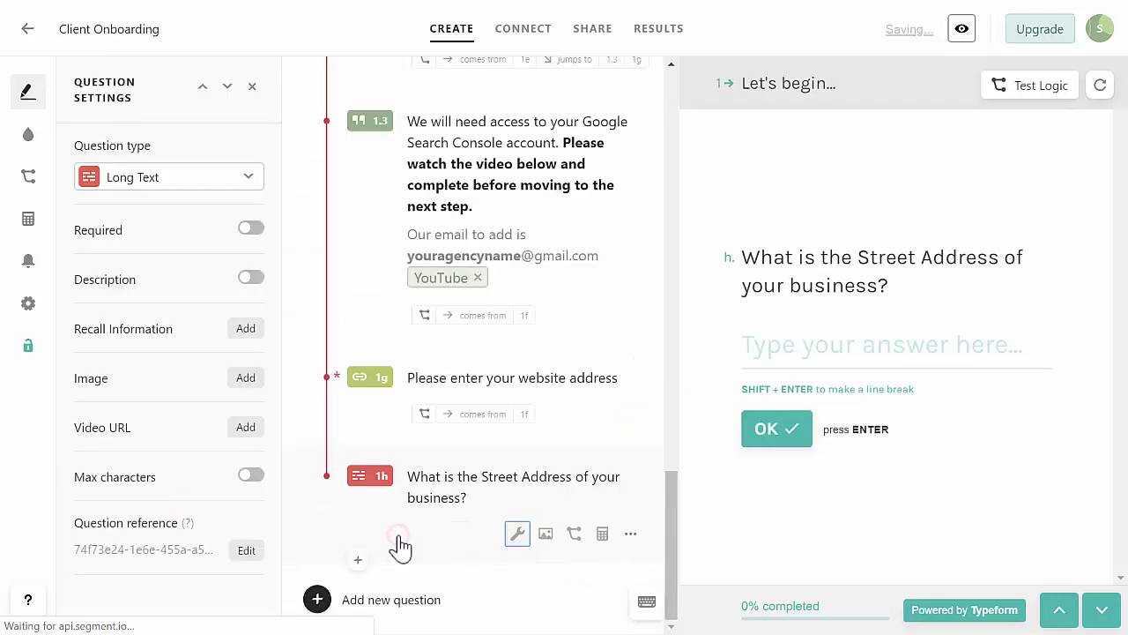
pyautogui.click(244, 229)
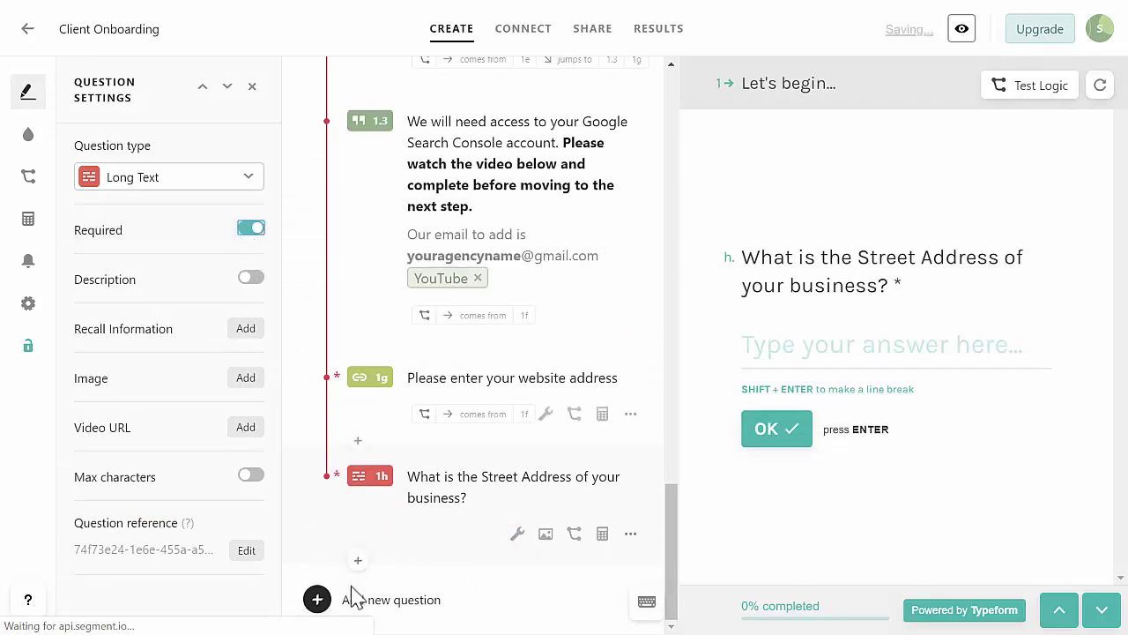
pyautogui.click(358, 558)
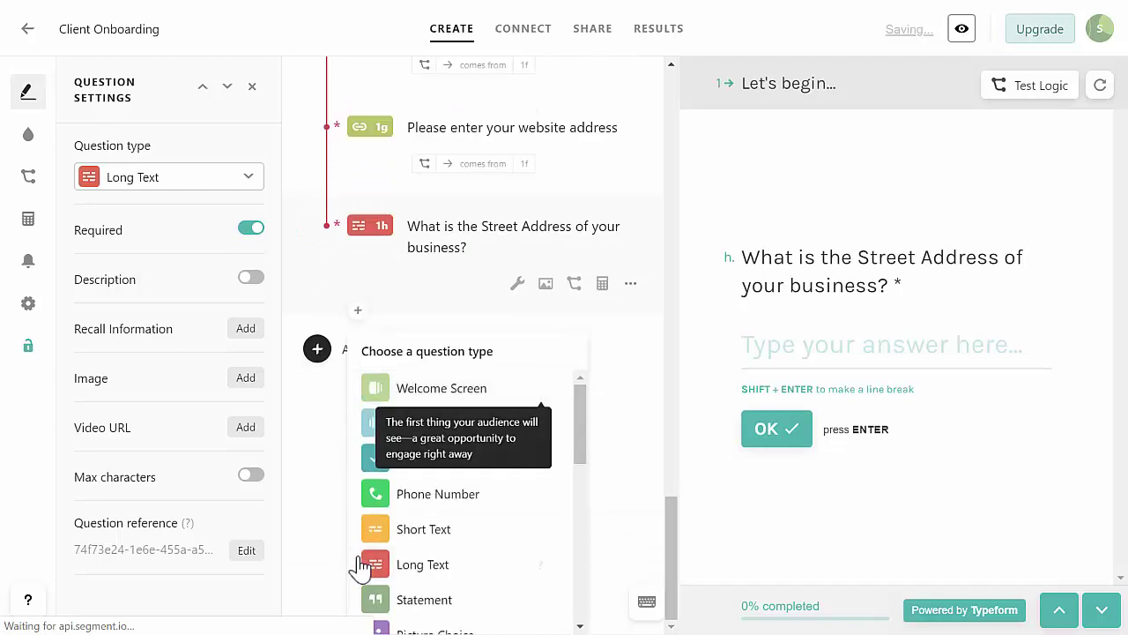
# Add required Long Text question 1i asking for the City of the business address.
pyautogui.click(410, 567)
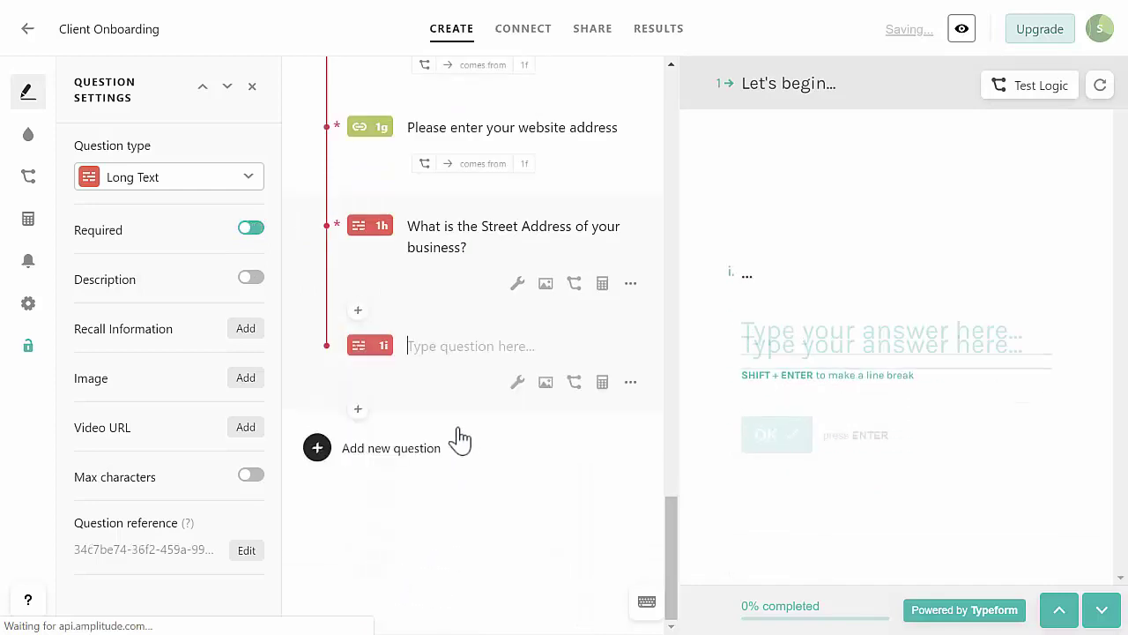
pyautogui.write('W')
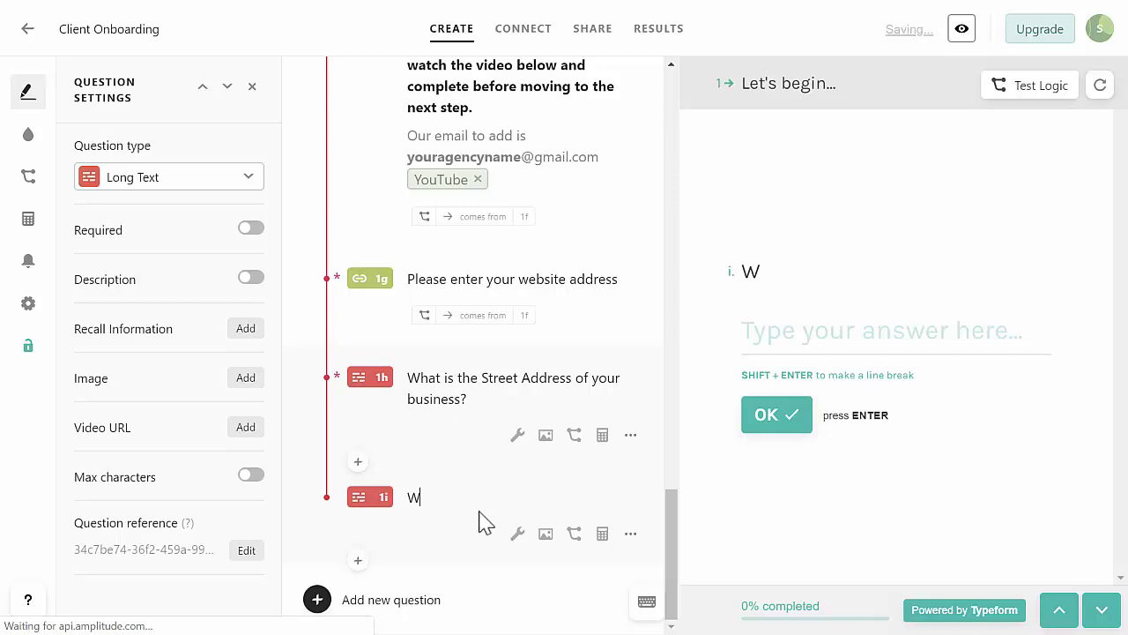
pyautogui.write('hat is the City of your business address?')
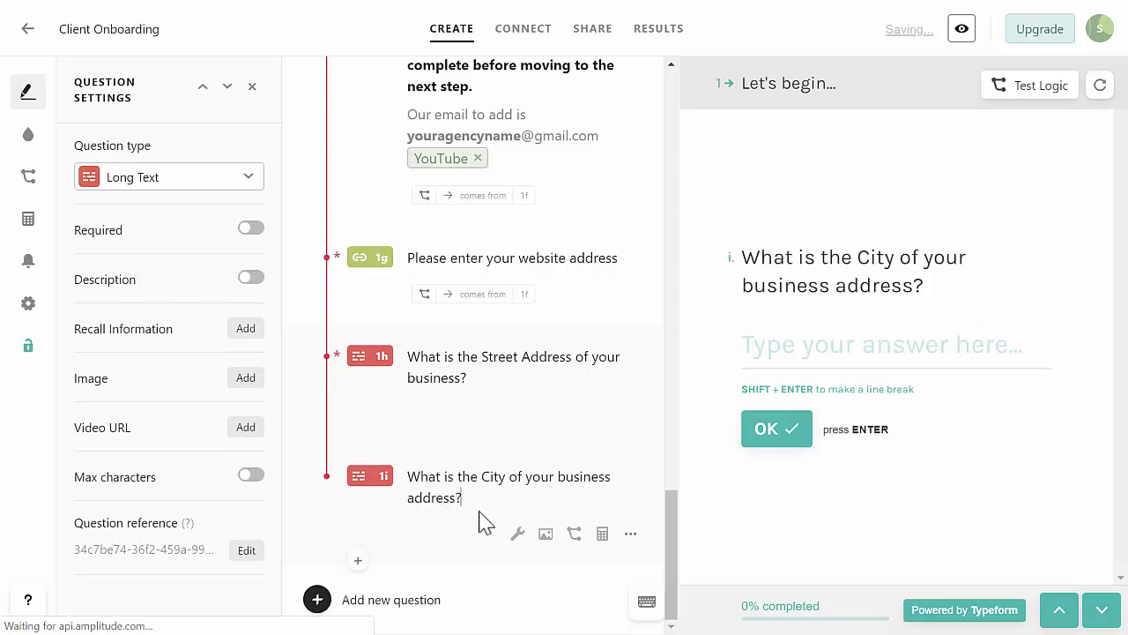
pyautogui.click(251, 229)
pyautogui.click(357, 560)
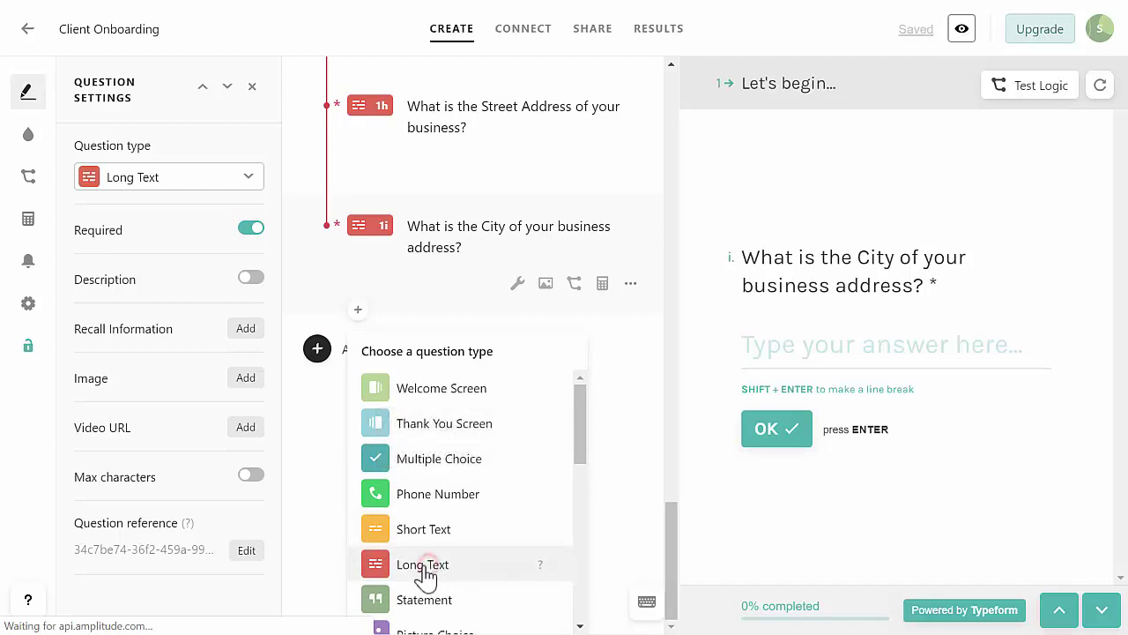
# Add required Long Text question 1j asking for the State of the business address.
pyautogui.click(430, 568)
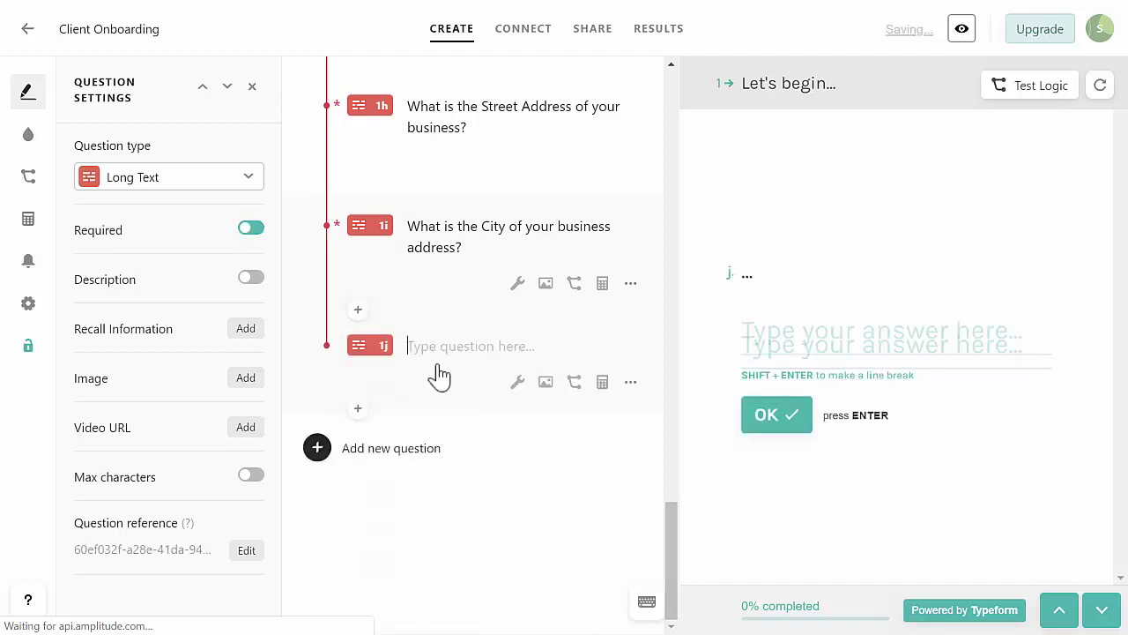
pyautogui.scroll(2, 438, 378)
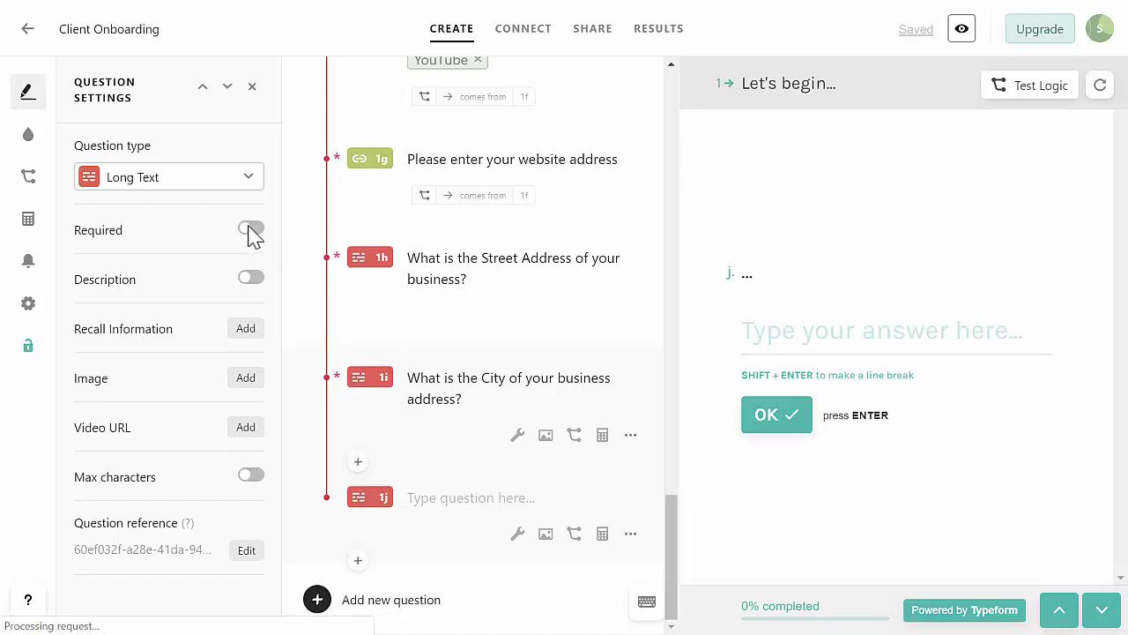
pyautogui.write('What is the State of your business address?')
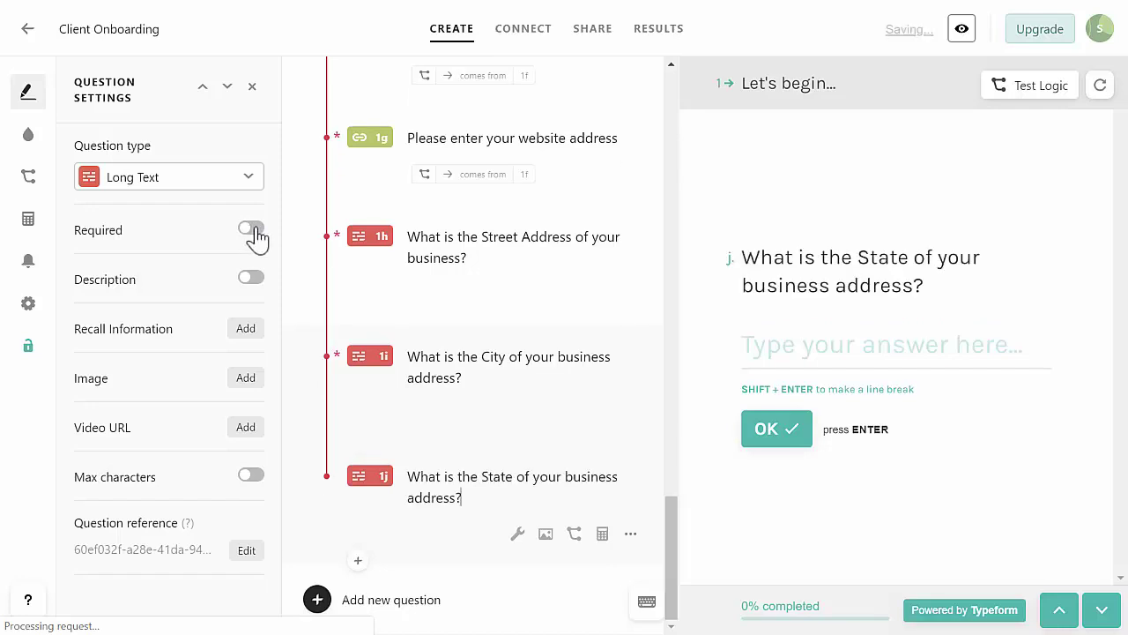
pyautogui.click(251, 231)
pyautogui.click(358, 561)
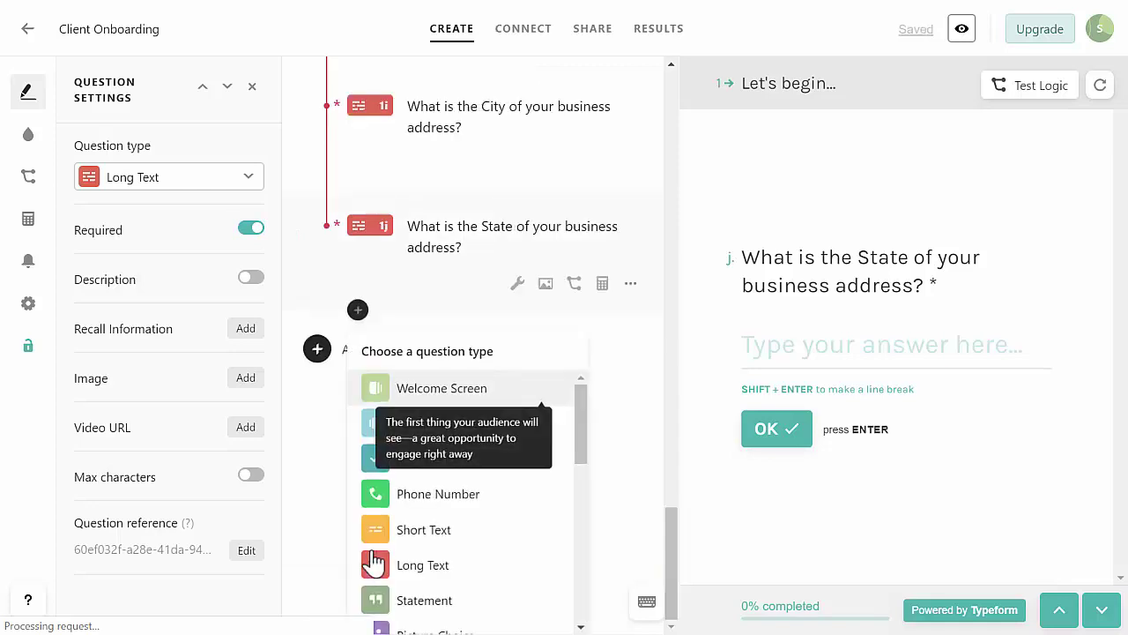
# Add required Long Text question 1k, 'What is the Zip Code of your business address?'.
pyautogui.click(417, 566)
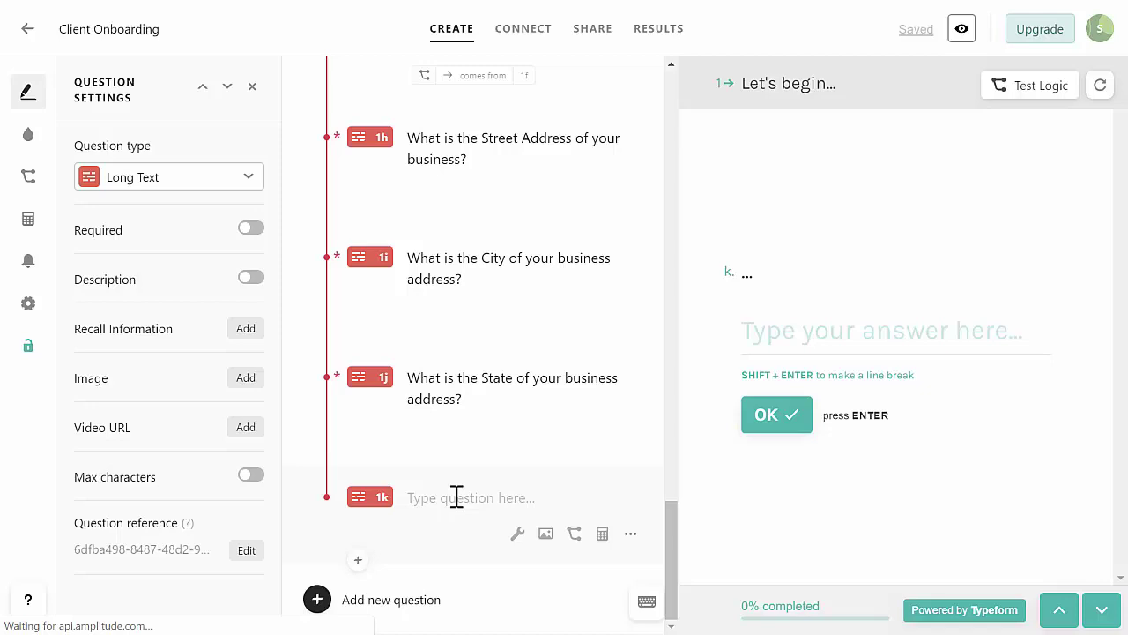
pyautogui.write('What is the Zip Code of your business address?')
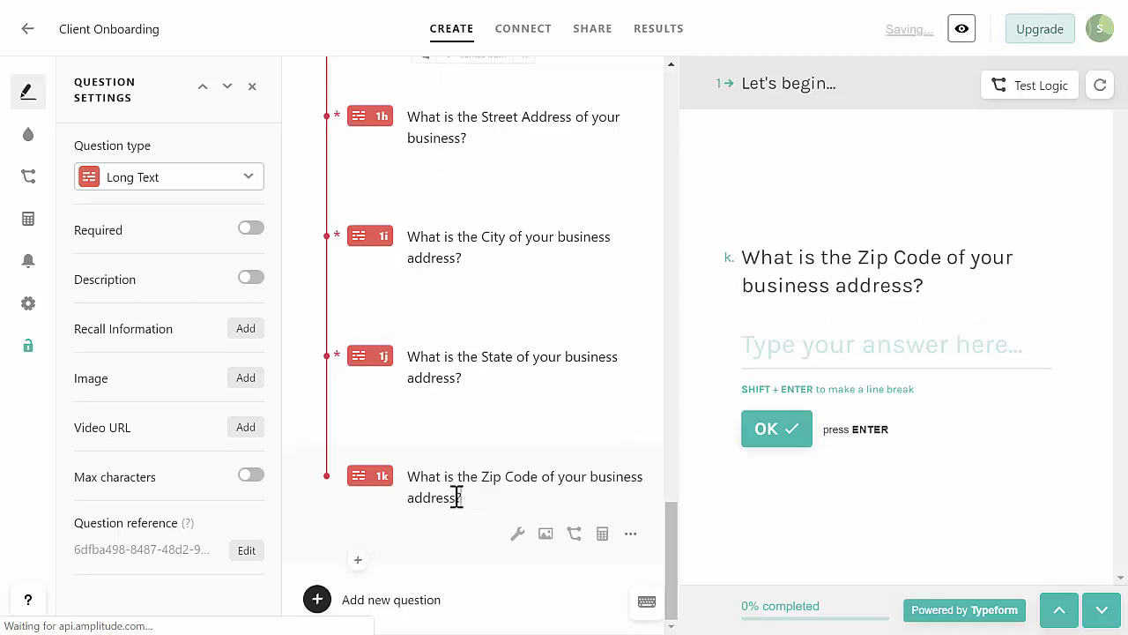
pyautogui.click(251, 229)
pyautogui.click(358, 562)
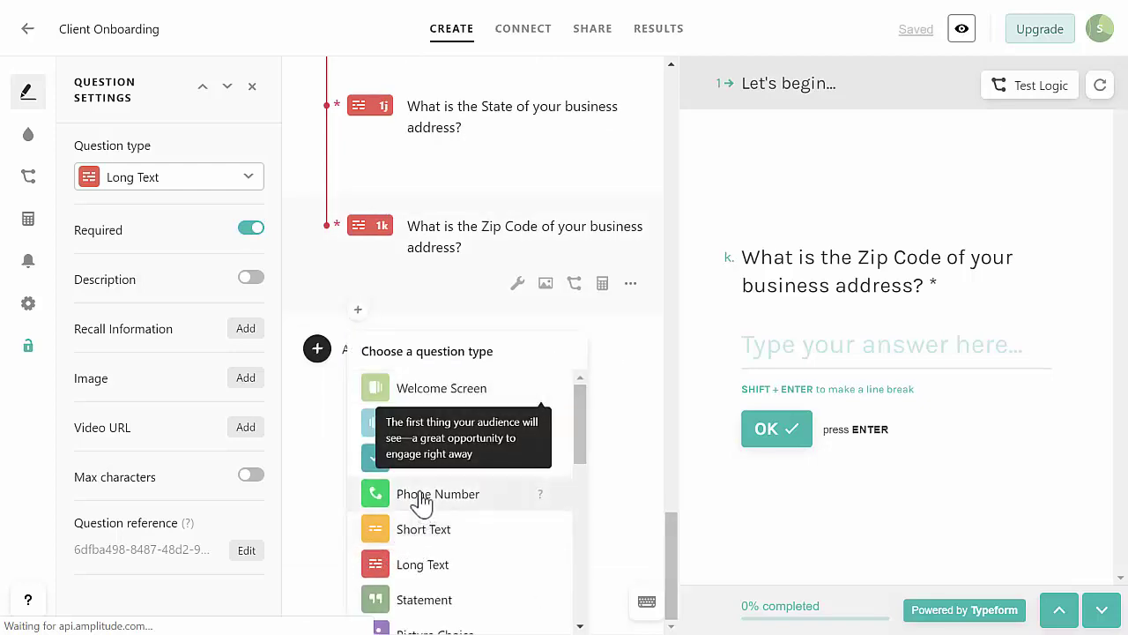
# Add required Phone Number question 1l, 'What is the business phone number?'.
pyautogui.click(420, 496)
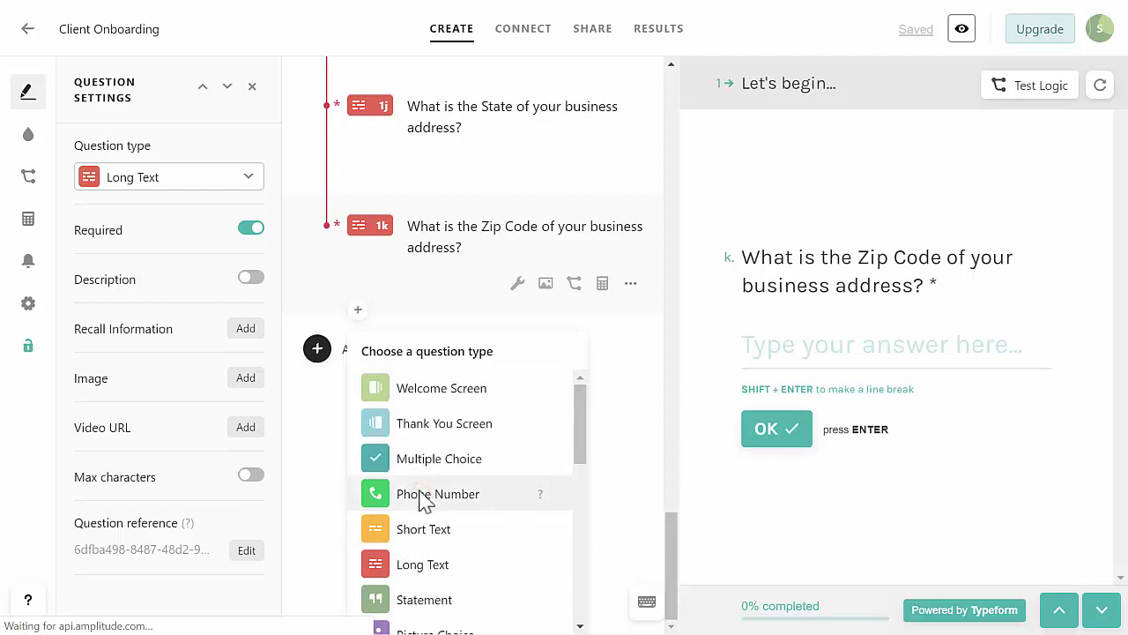
pyautogui.click(421, 495)
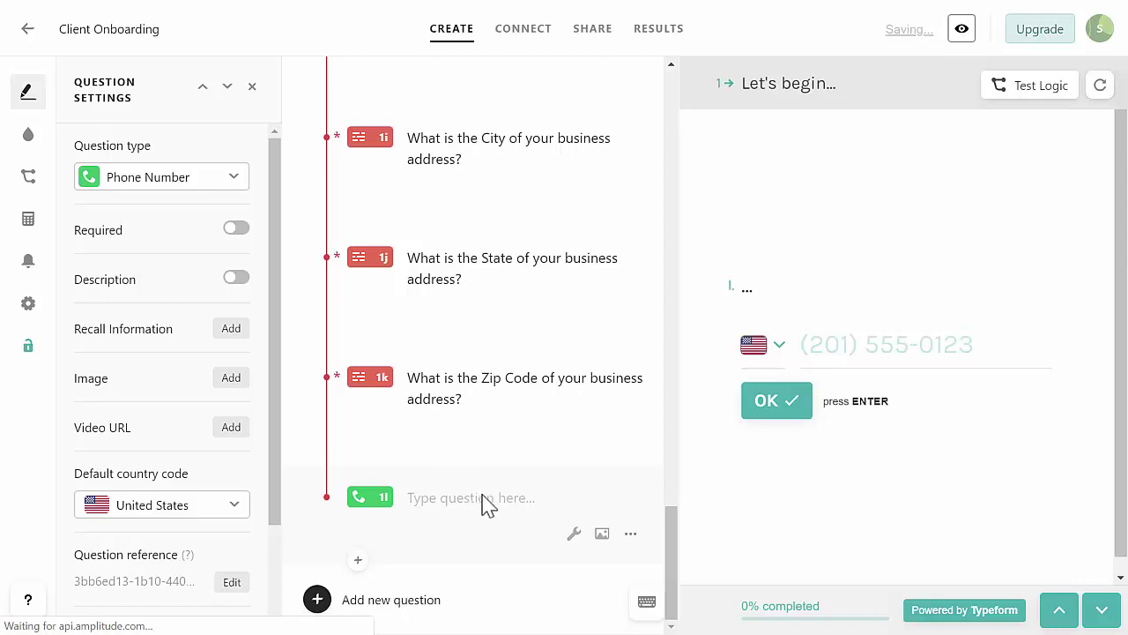
pyautogui.write('What is the business phone number?')
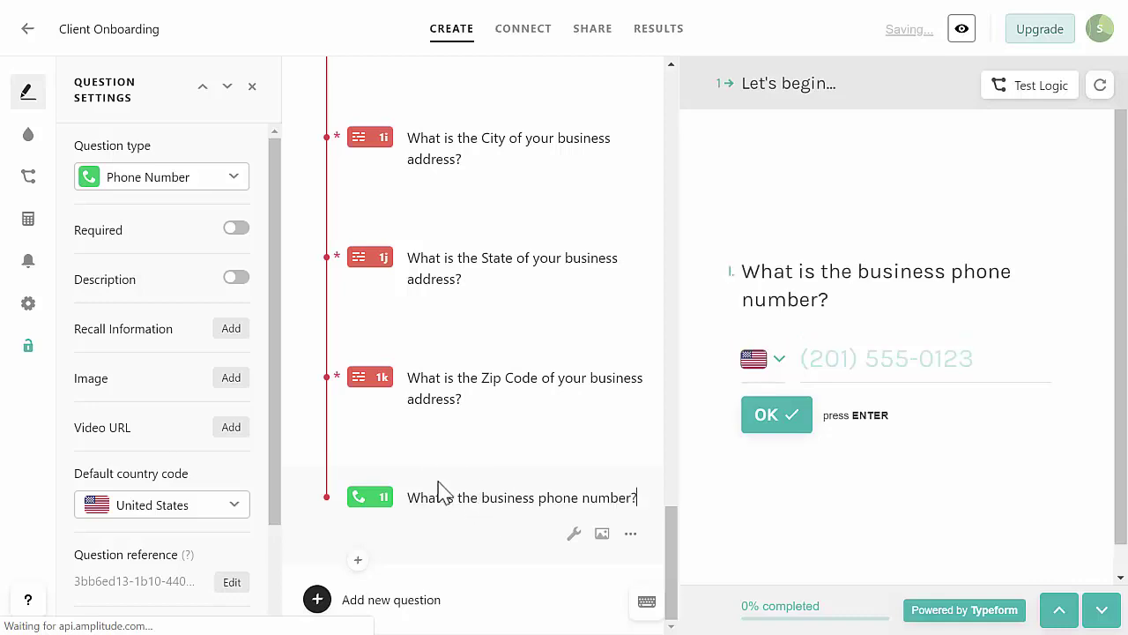
pyautogui.click(232, 231)
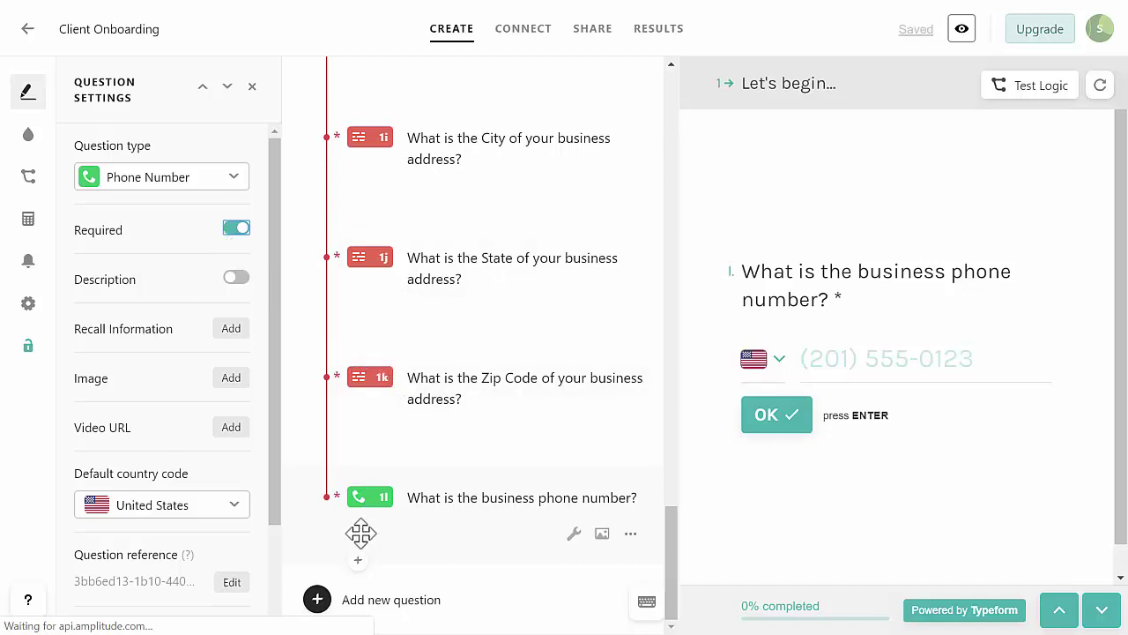
# Add question group 2 at the end of the form with the SEO intro as its title.
pyautogui.click(317, 600)
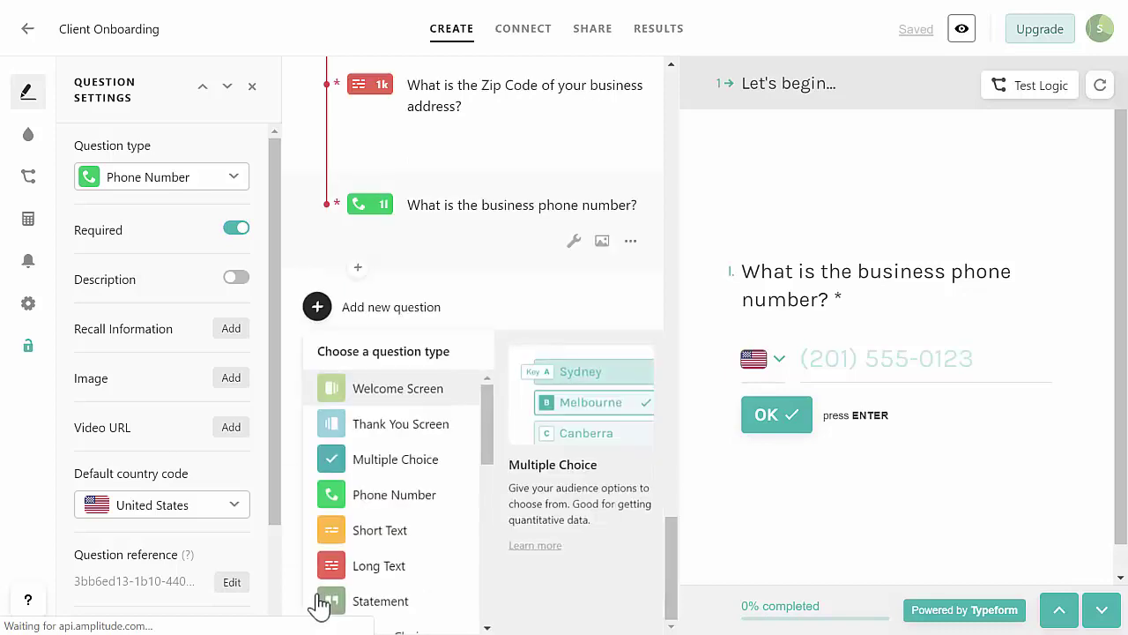
pyautogui.moveTo(487, 408); pyautogui.dragTo(486, 553)
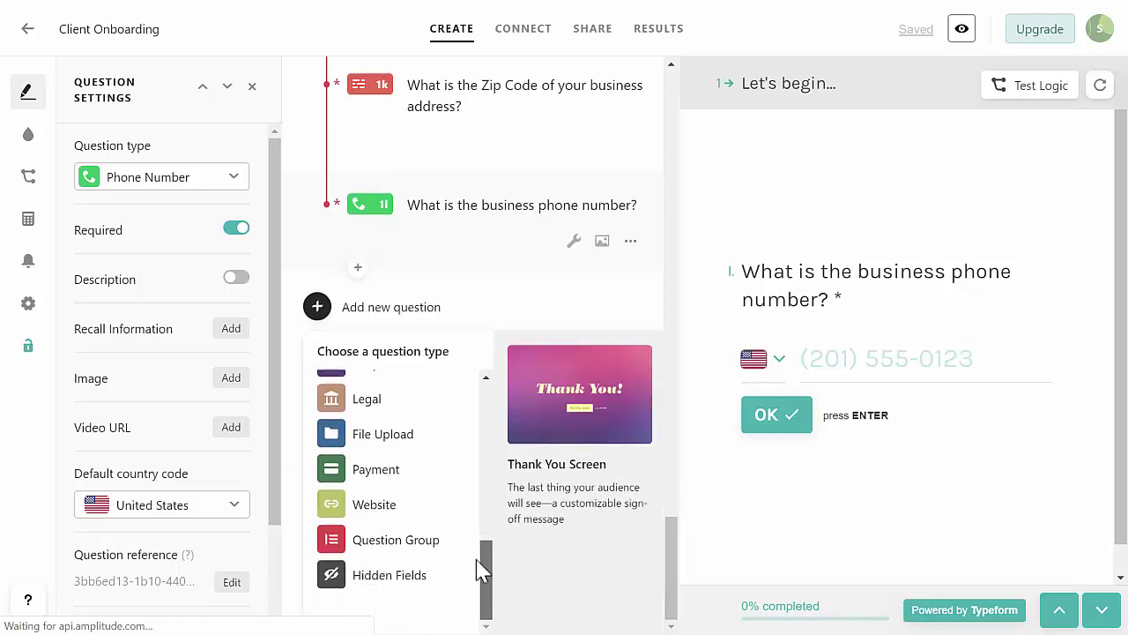
pyautogui.click(403, 541)
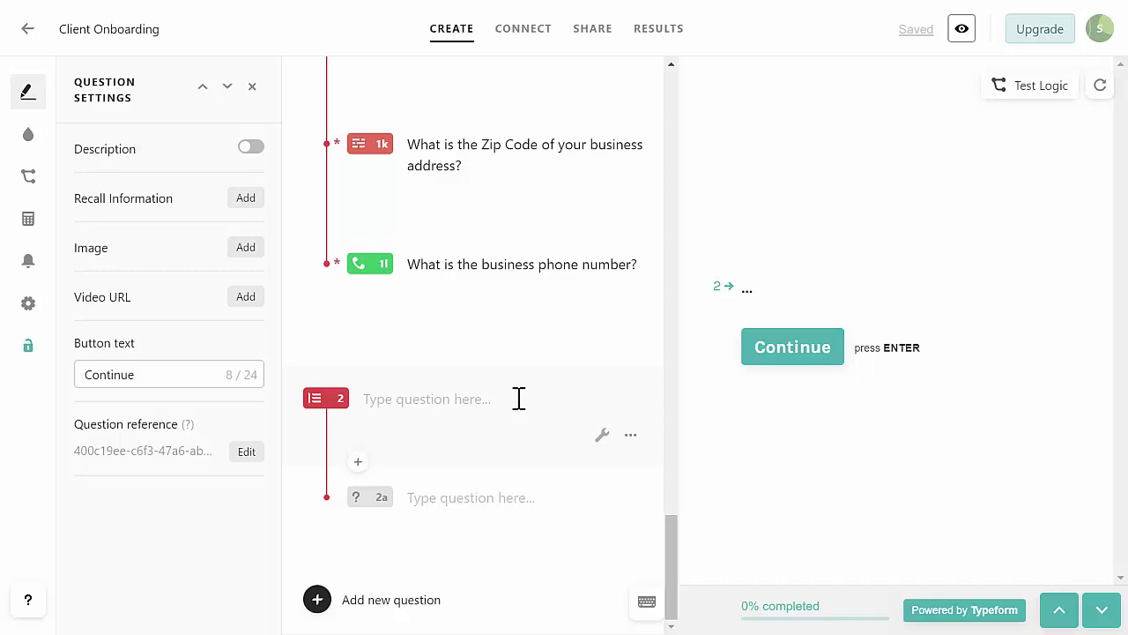
pyautogui.write('The information you provide below will help us build the foundation for your SEO')
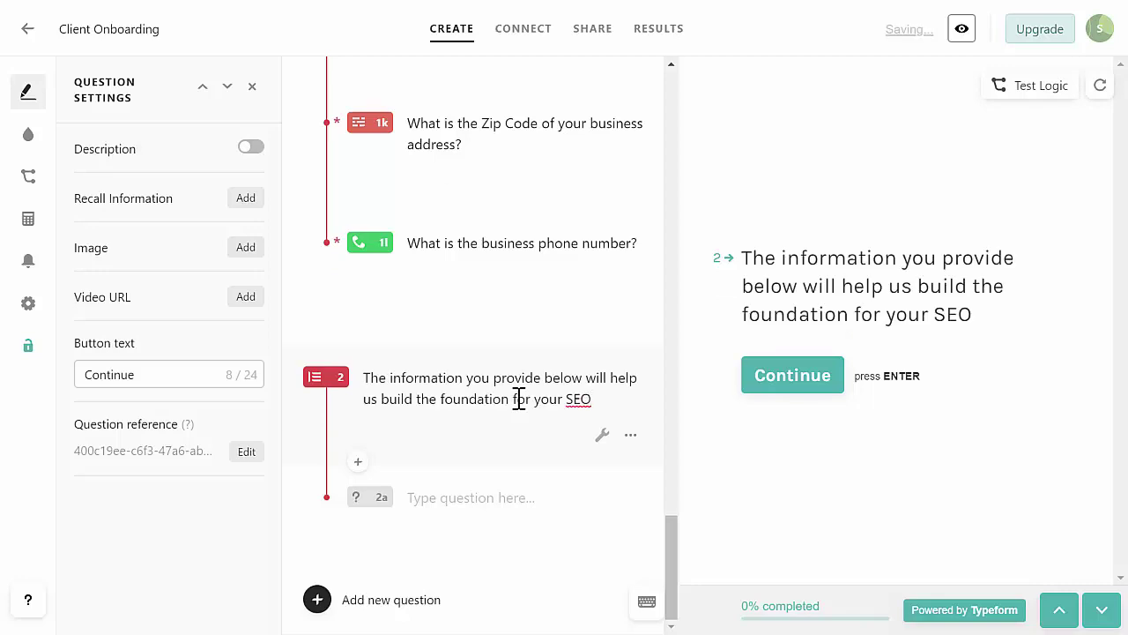
# Add a second line 'Click Continue...' and end the SEO sentence with a period.
pyautogui.press('Return')
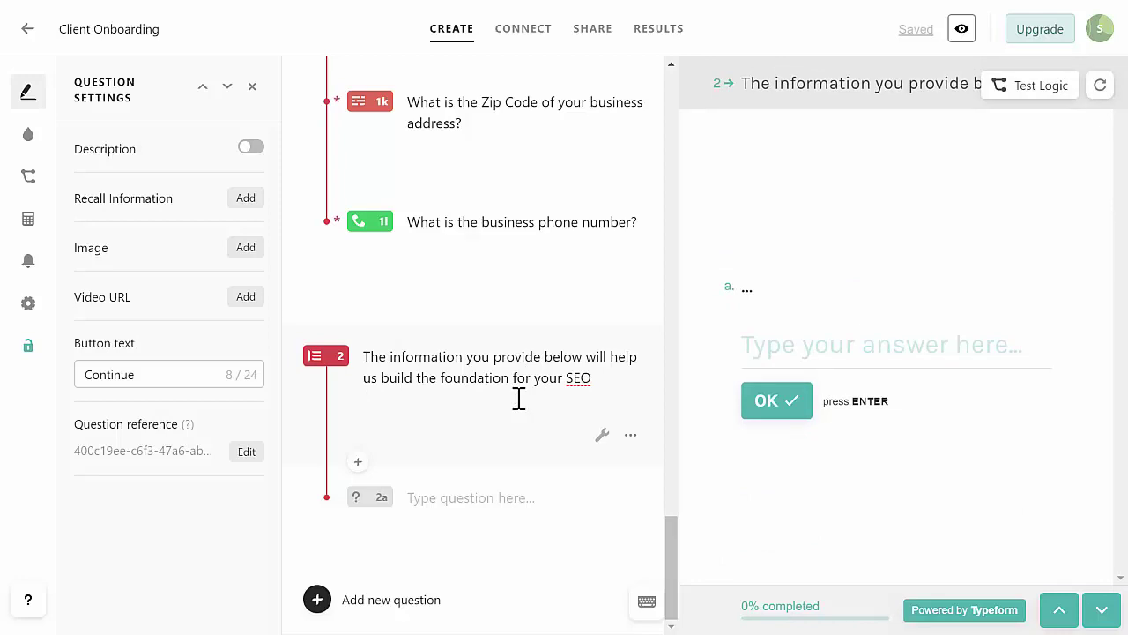
pyautogui.write('Click Continue')
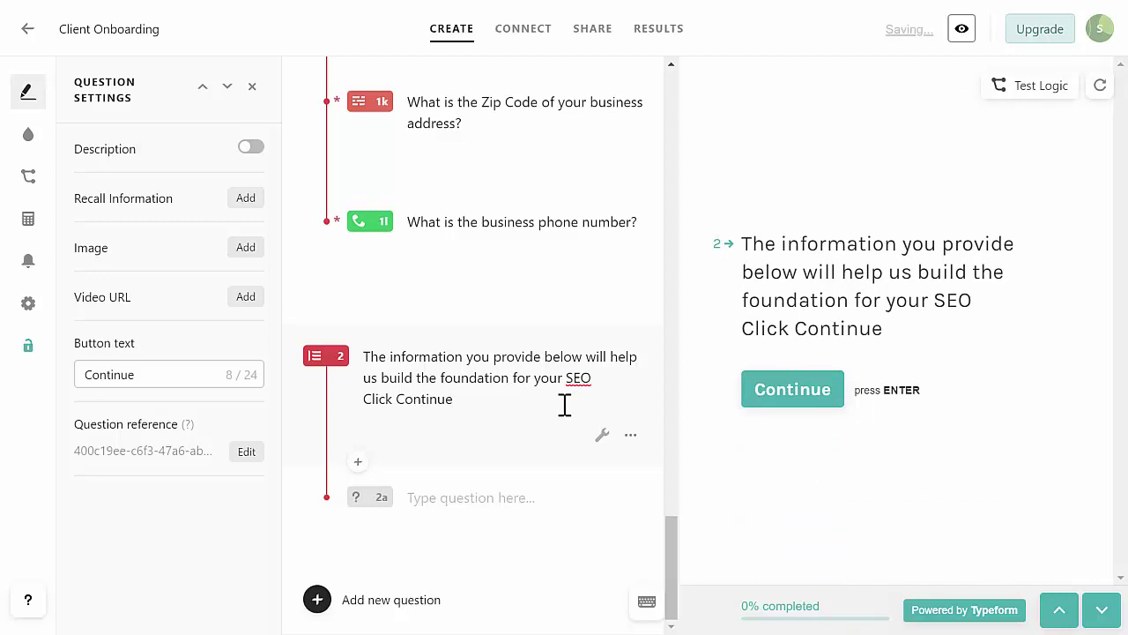
pyautogui.write('...')
pyautogui.click(596, 377)
pyautogui.write('.')
# Change sub-question 2a to the Long Text question type.
pyautogui.click(379, 502)
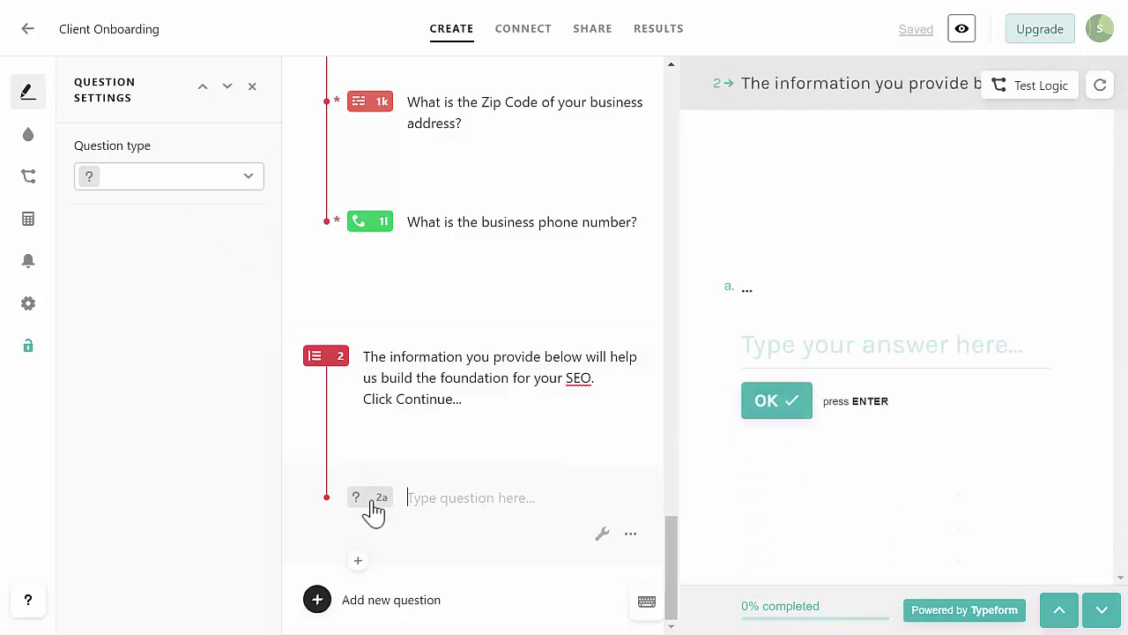
pyautogui.click(132, 183)
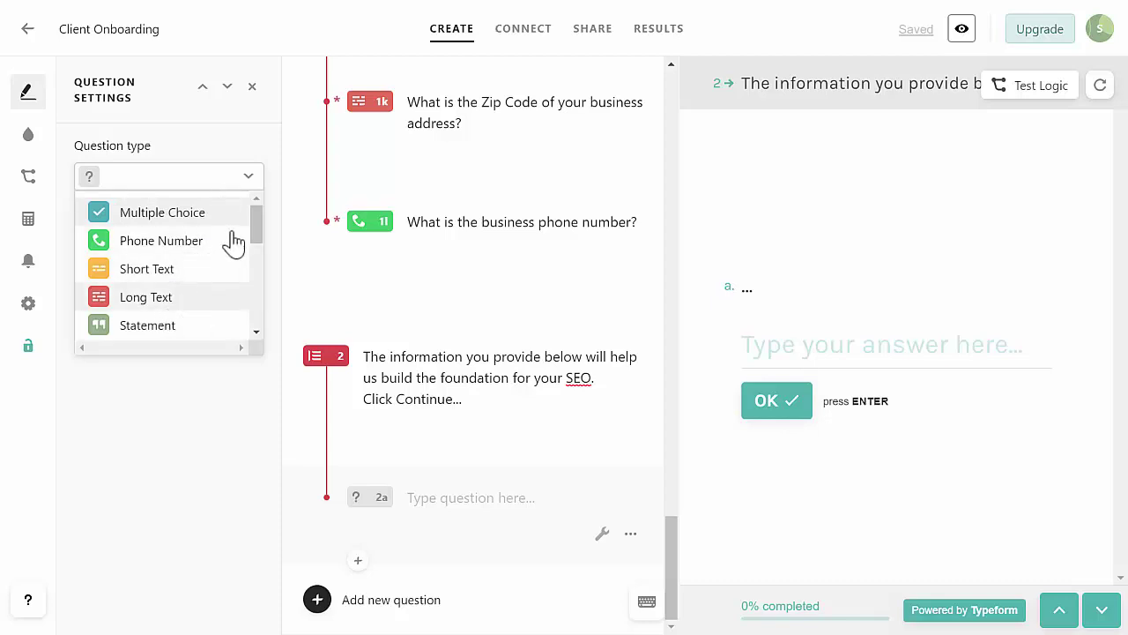
pyautogui.moveTo(251, 228)
pyautogui.mouseDown()
pyautogui.moveTo(257, 324)
pyautogui.moveTo(252, 217)
pyautogui.mouseUp()
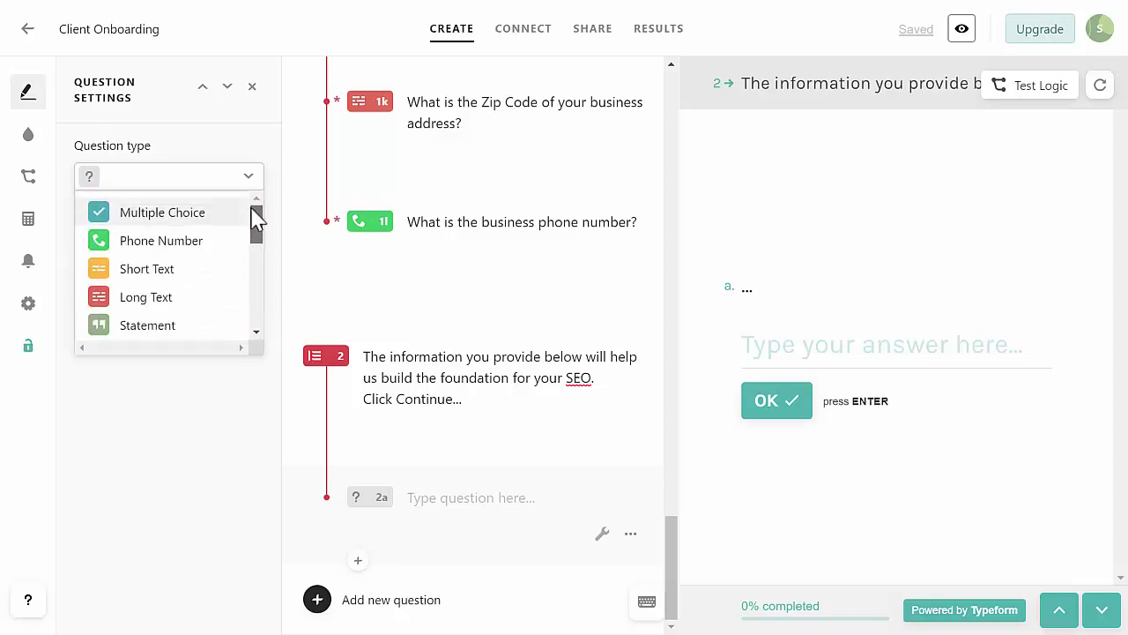
pyautogui.click(165, 297)
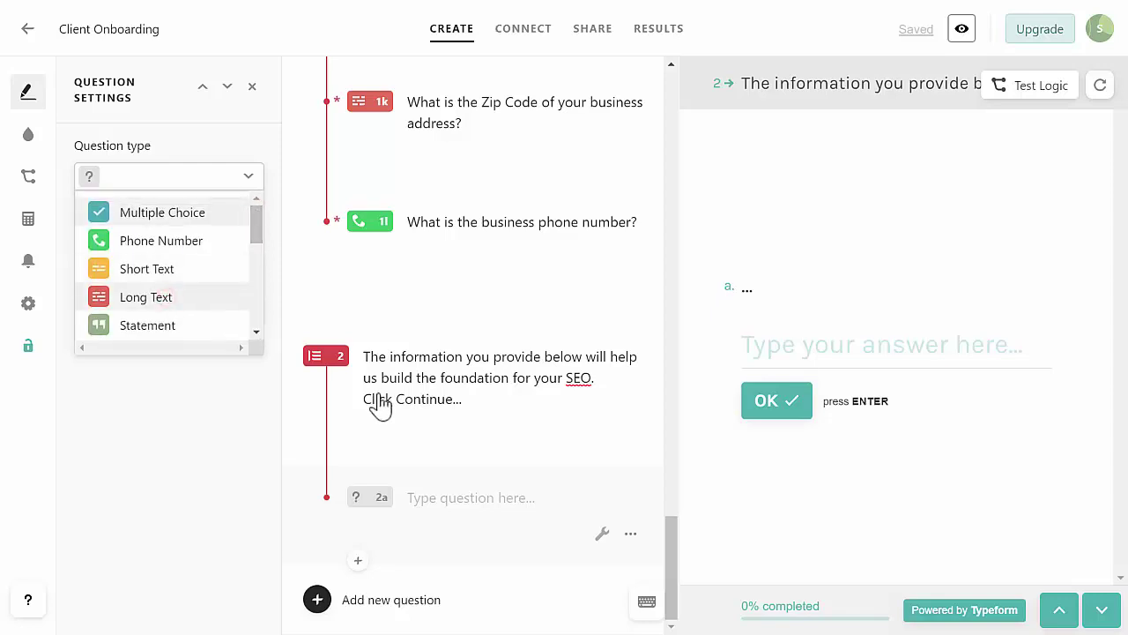
# Word 2a to ask for all services offered (e.g. Mold Removal), adding '[enter 1 per line - SHIFT+ENTER]'.
pyautogui.click(440, 496)
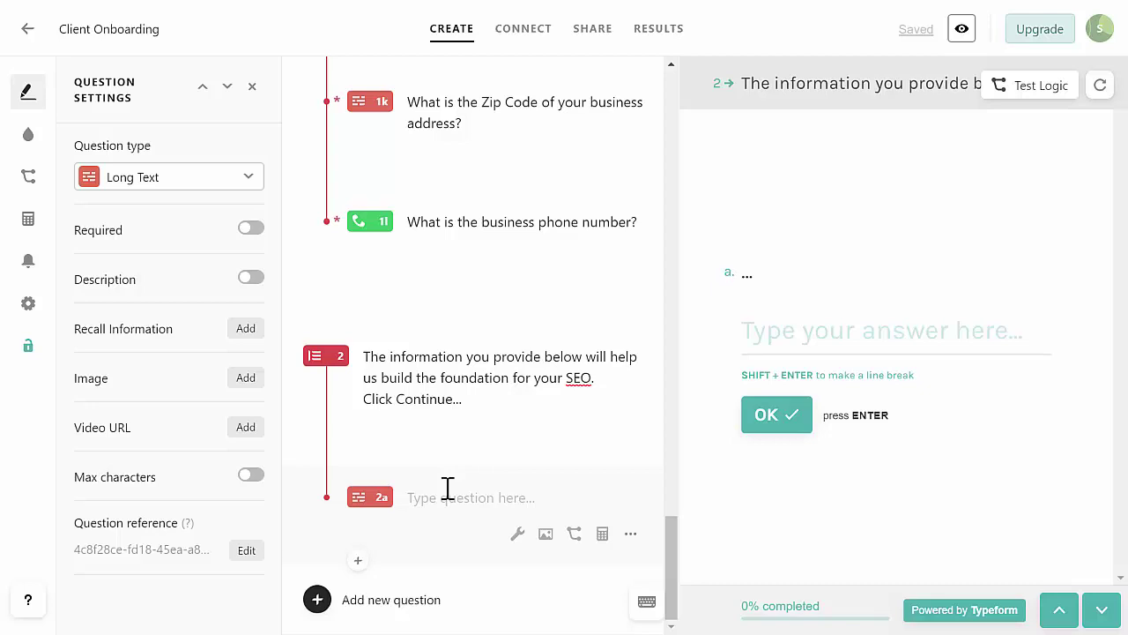
pyautogui.write('Enter all the types of services you offer, (e.g. Mold Removal)')
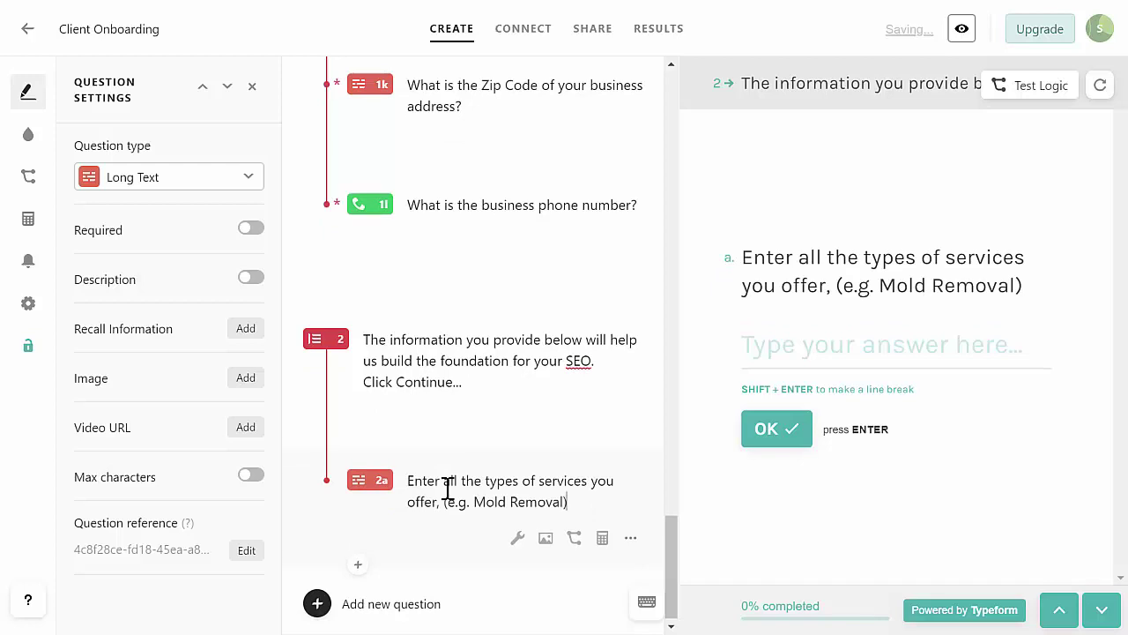
pyautogui.press('Return')
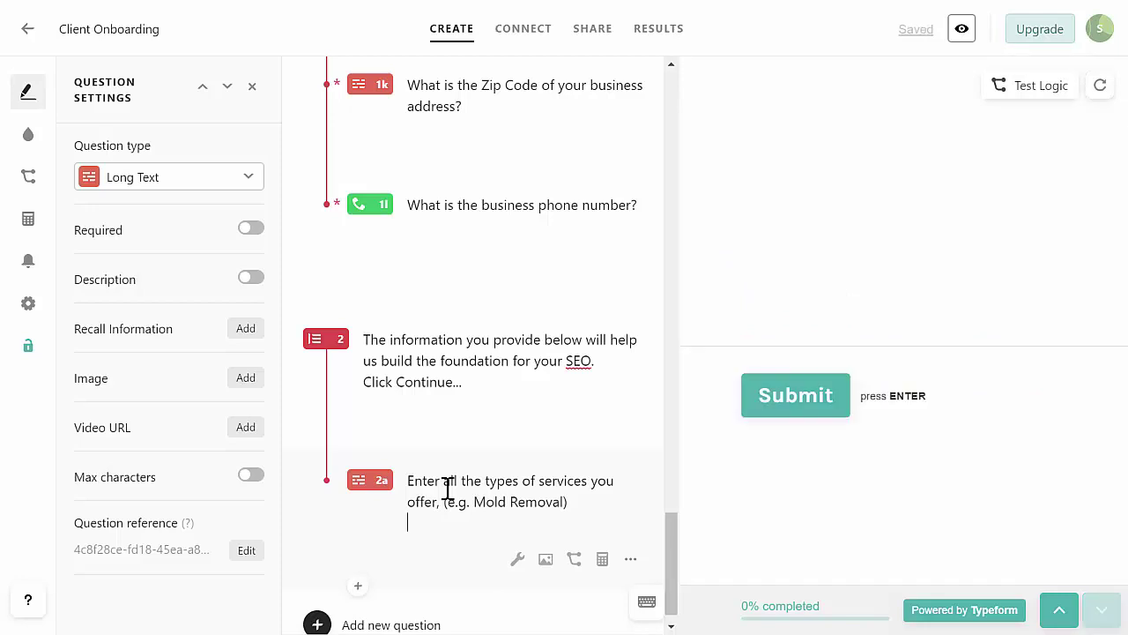
pyautogui.write('[')
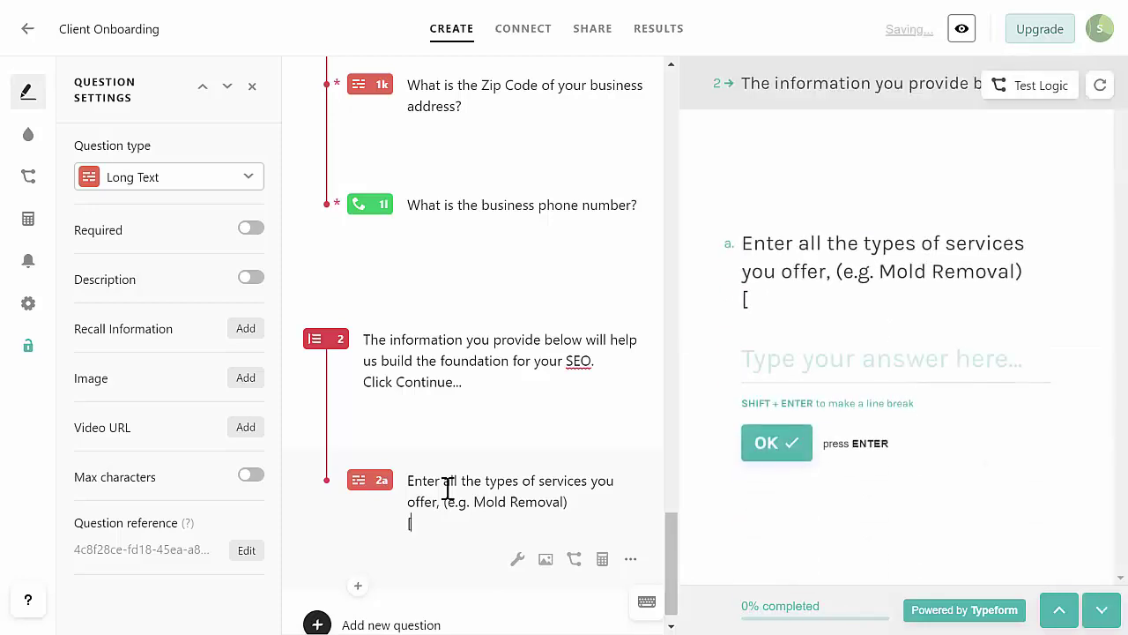
pyautogui.write('enter 1 per line')
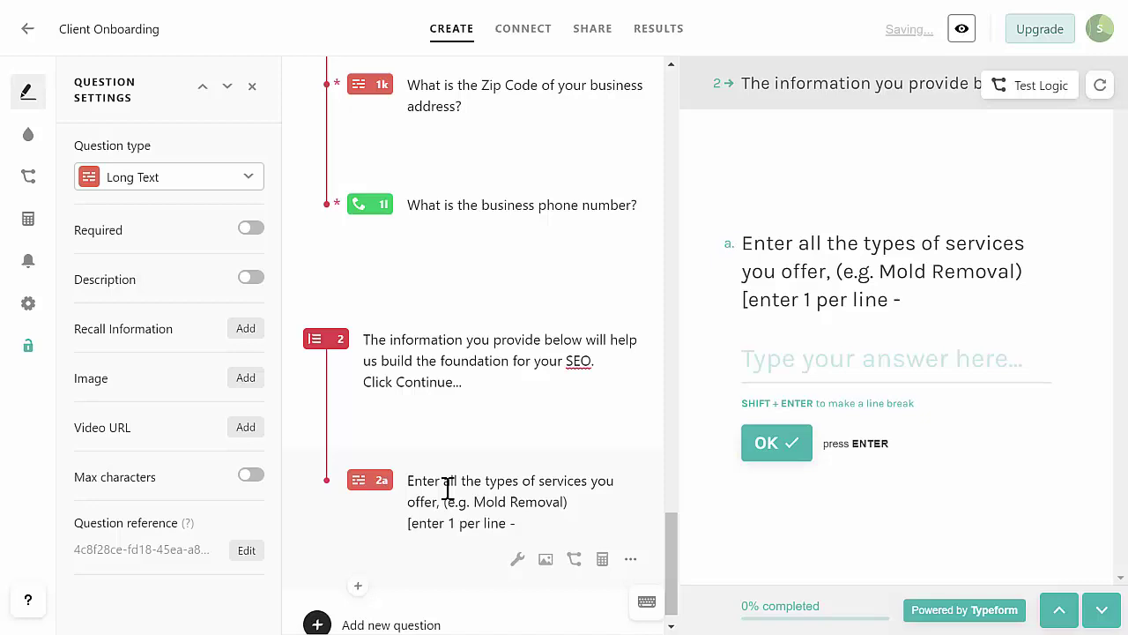
pyautogui.write('- SHIFT+')
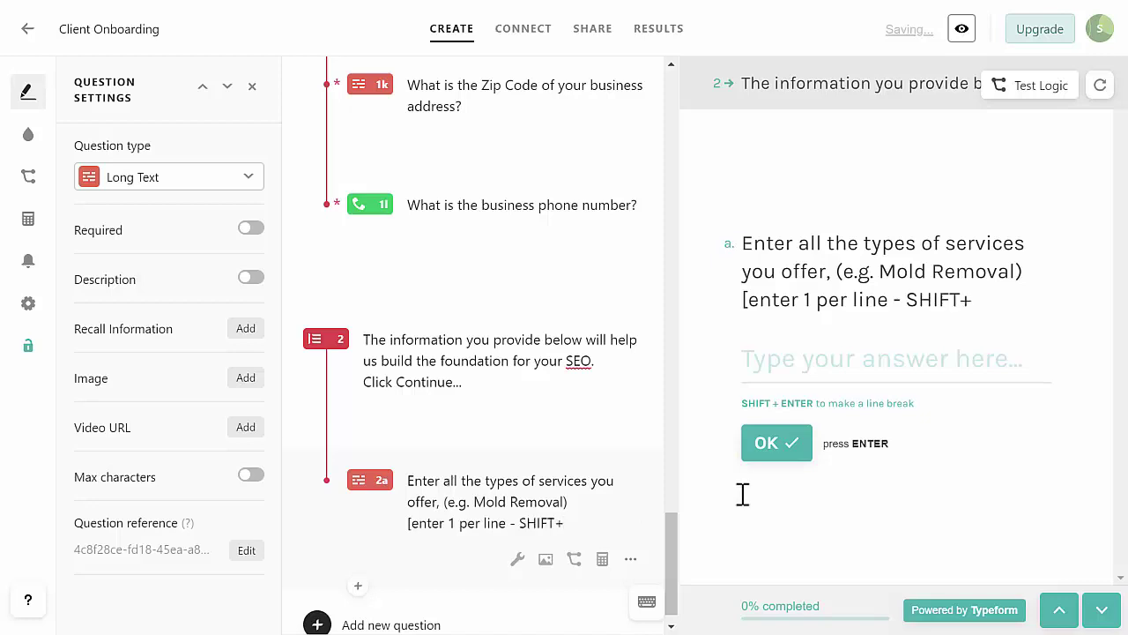
pyautogui.write('ENTER')
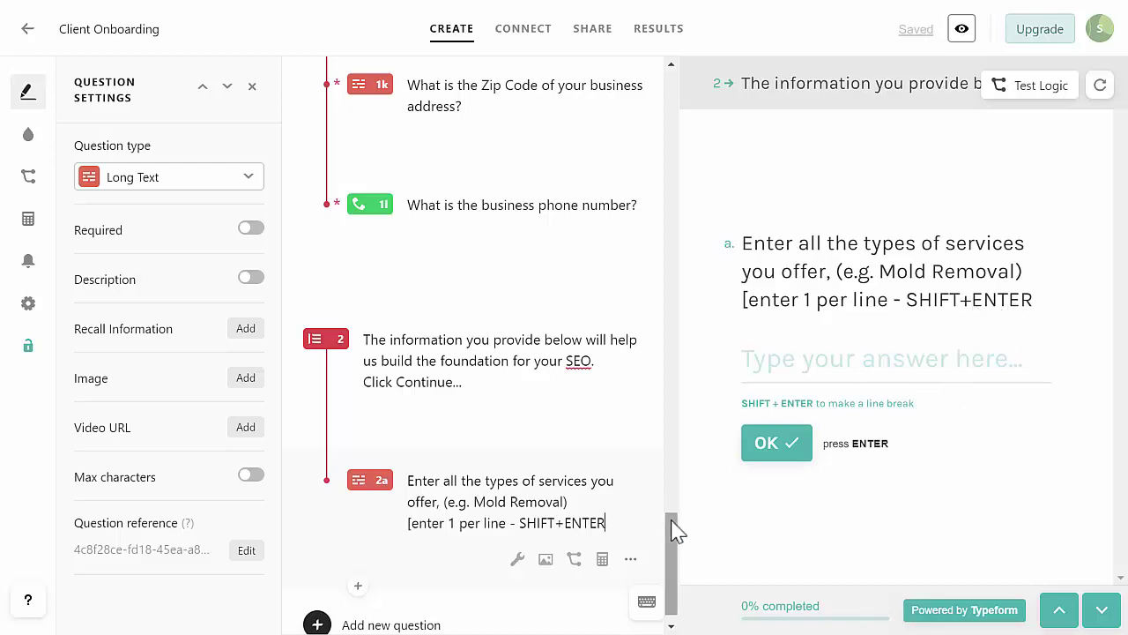
pyautogui.write(']')
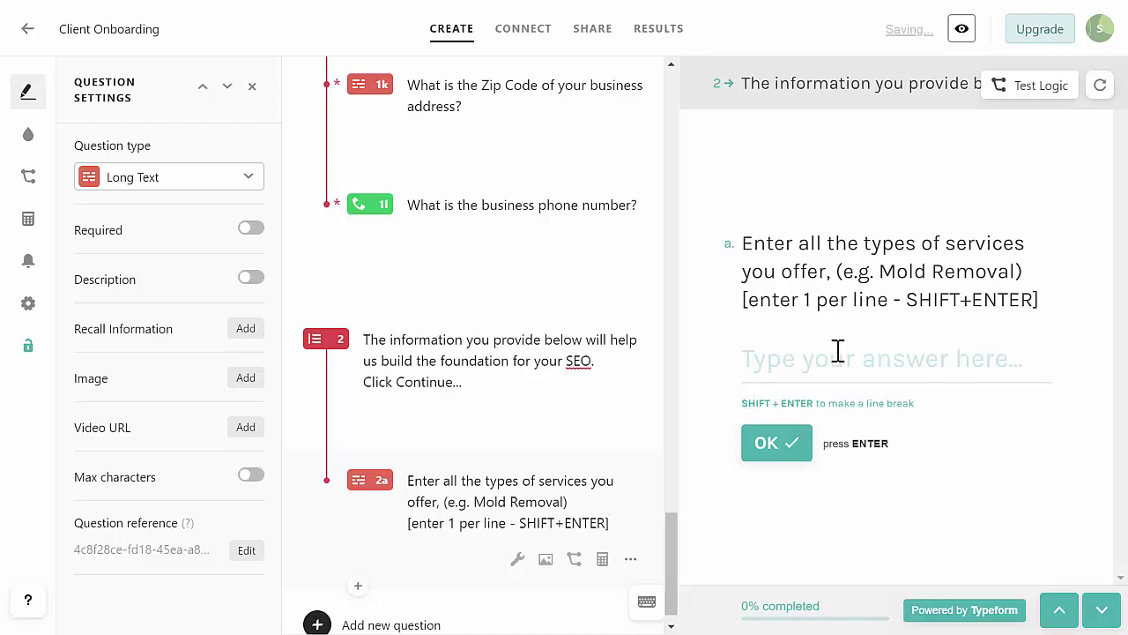
pyautogui.click(785, 358)
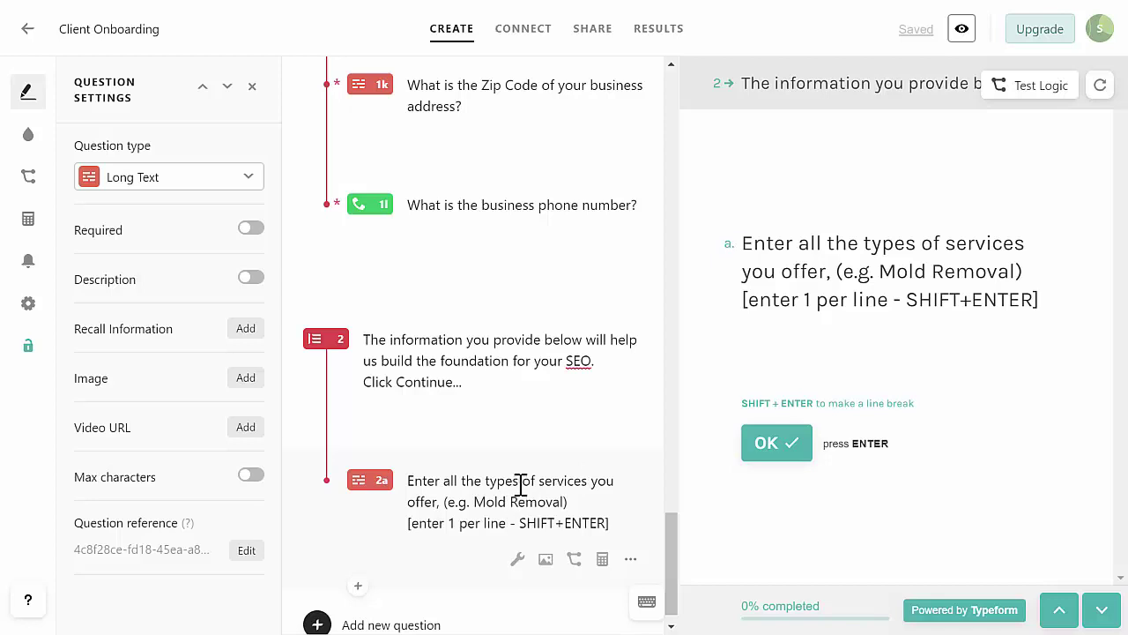
# Add Long Text question 2b asking for all cities serviced, one per line, with corrected wording.
pyautogui.click(358, 587)
pyautogui.scroll(-1, 366, 595)
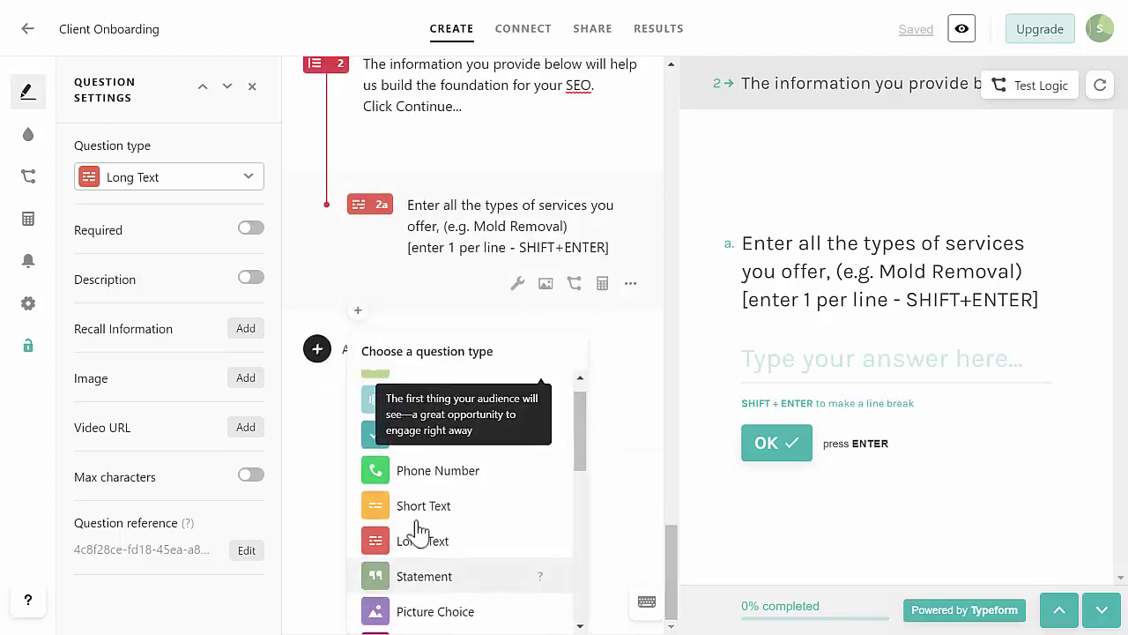
pyautogui.click(423, 540)
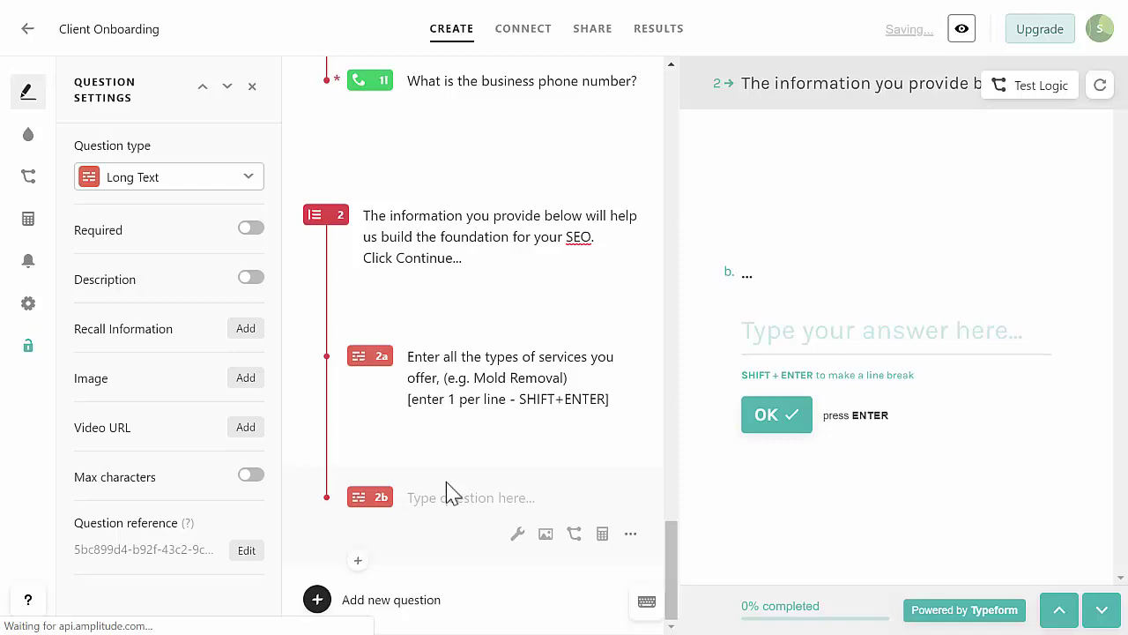
pyautogui.write('eNTER ALL THE CITIES (IF MORE THAN ONE) THAT YOU SERVICE')
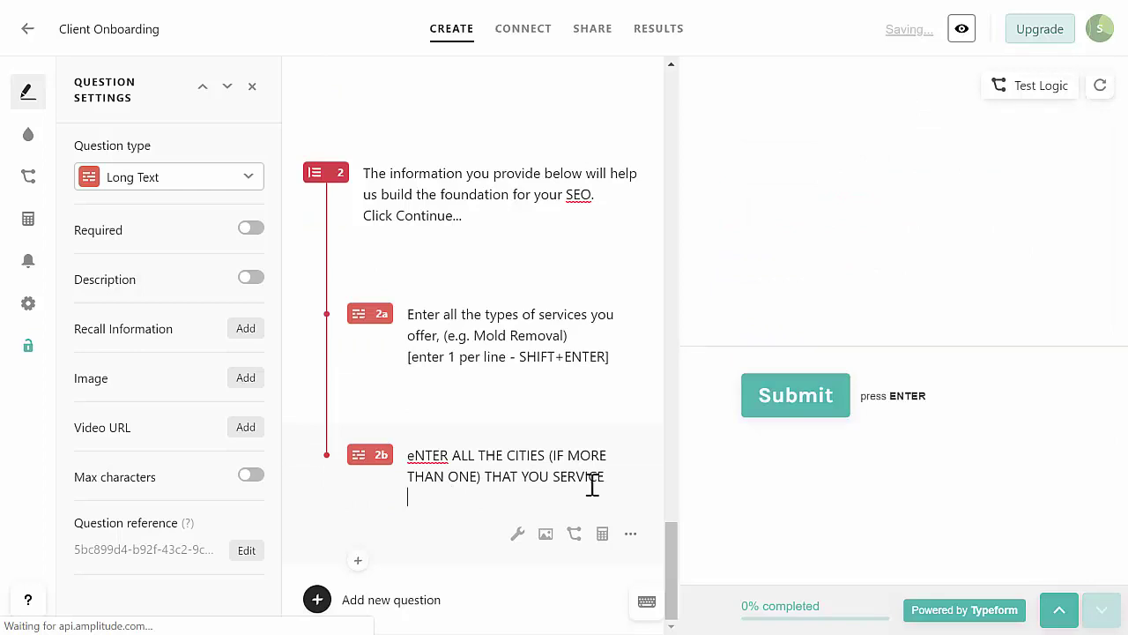
pyautogui.moveTo(607, 478); pyautogui.dragTo(397, 461)
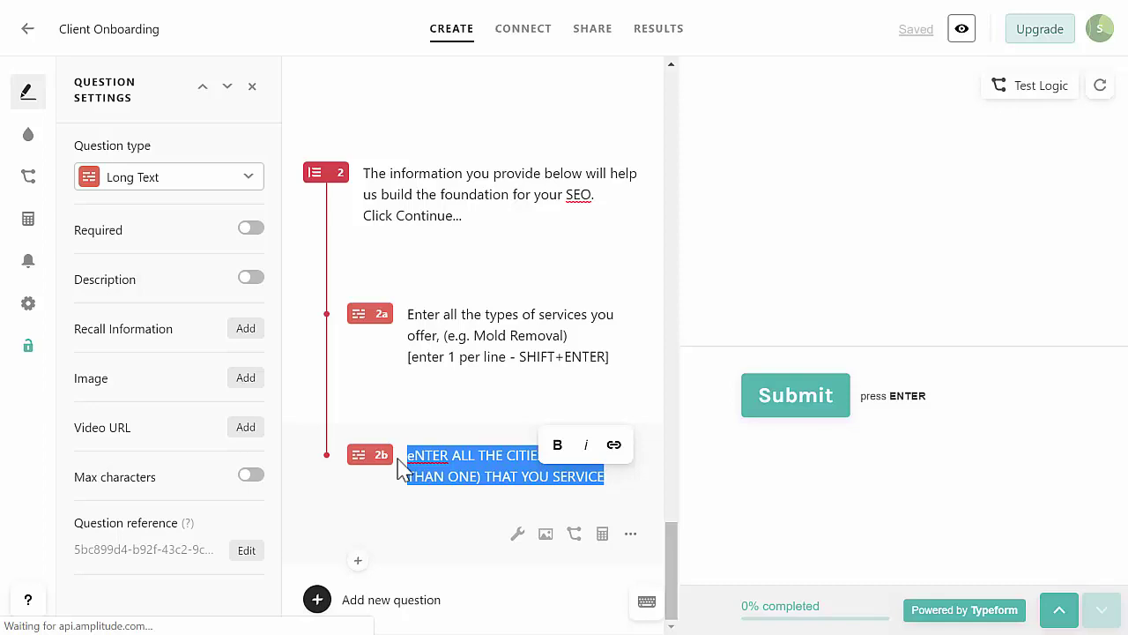
pyautogui.write('Enter all the cities )if more than one) that you service [enter 1 per line - SHIFT+ENTER]')
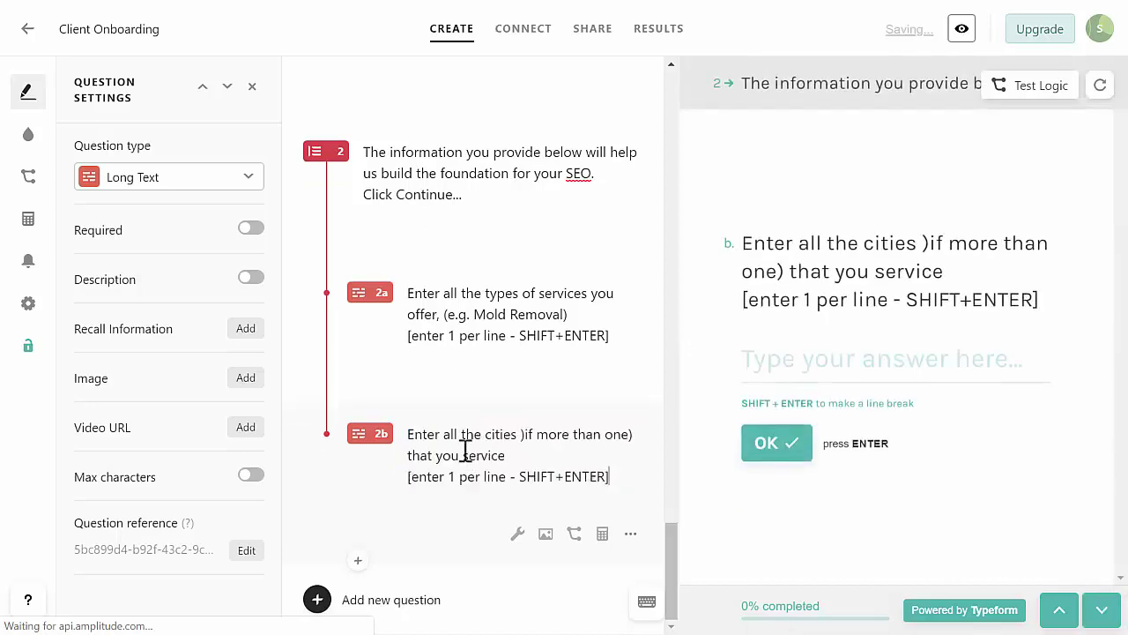
pyautogui.click(524, 434)
pyautogui.press('BackSpace')
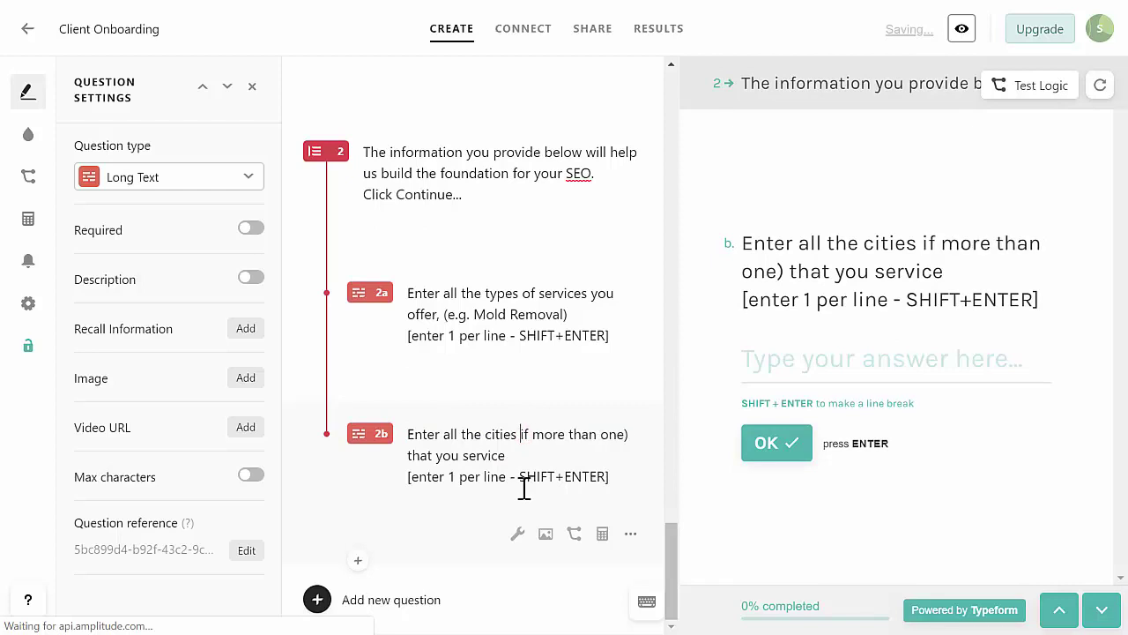
pyautogui.write('(')
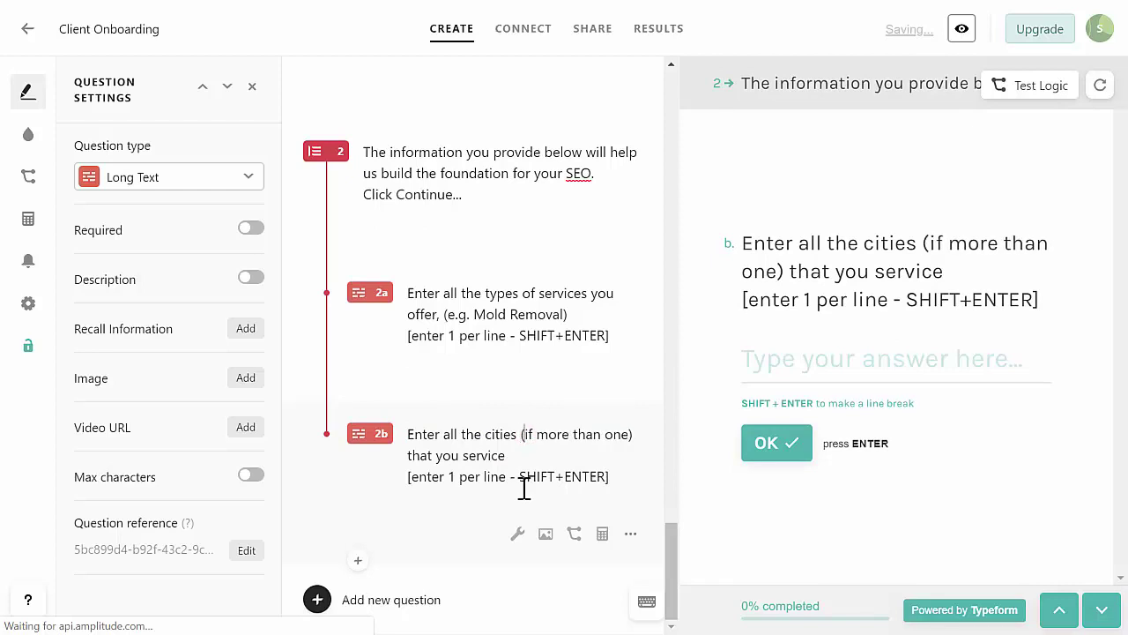
# Make questions 2a and 2b required.
pyautogui.click(436, 293)
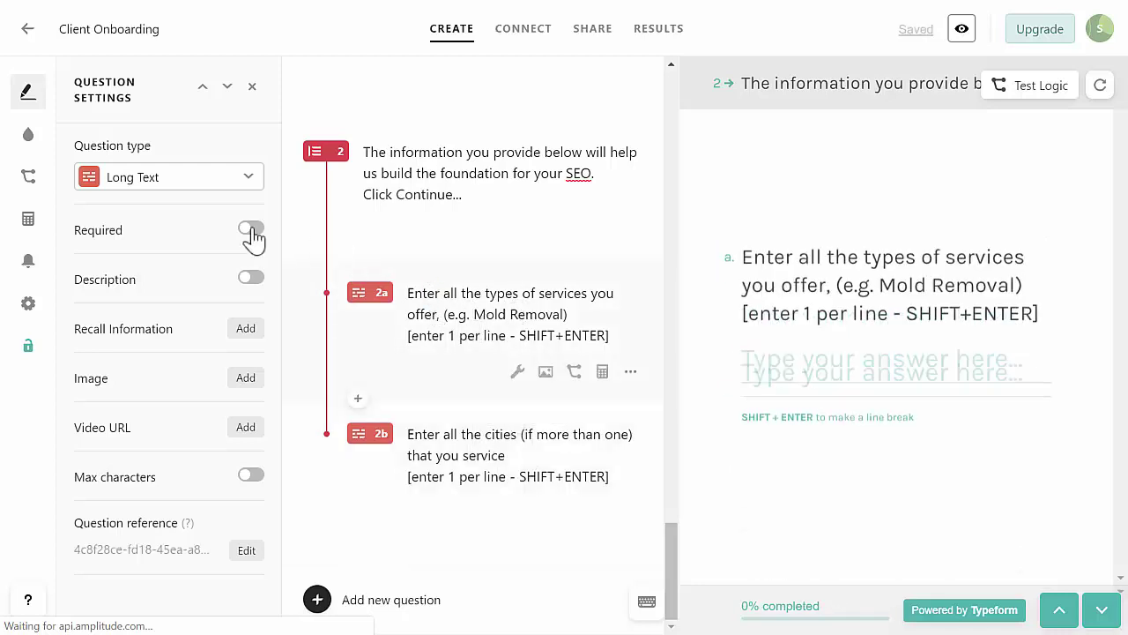
pyautogui.click(251, 229)
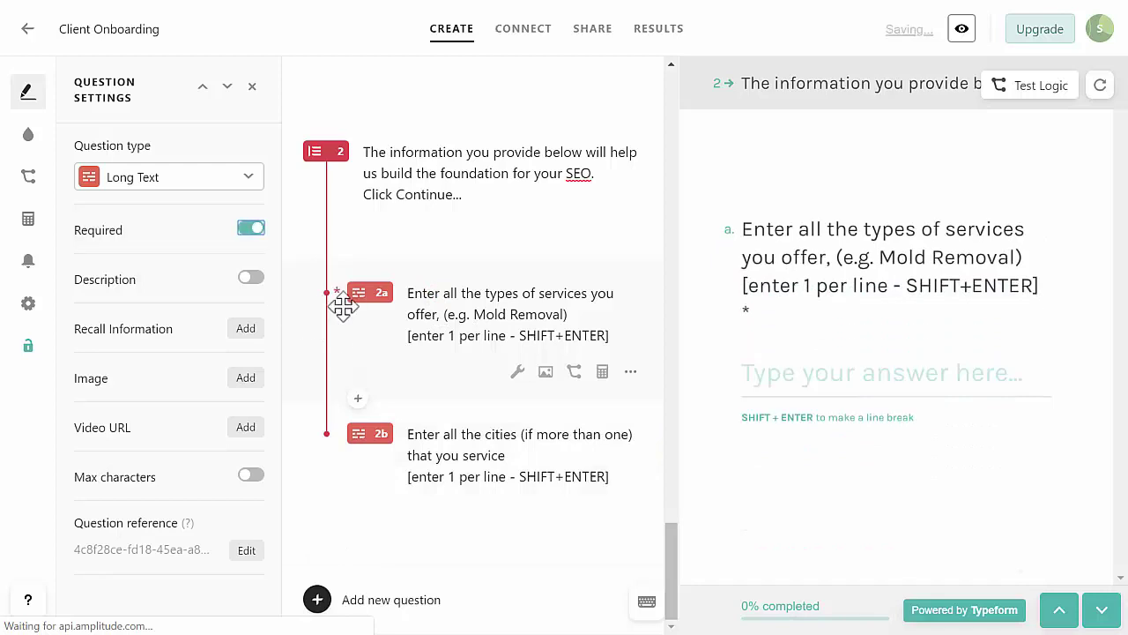
pyautogui.click(498, 438)
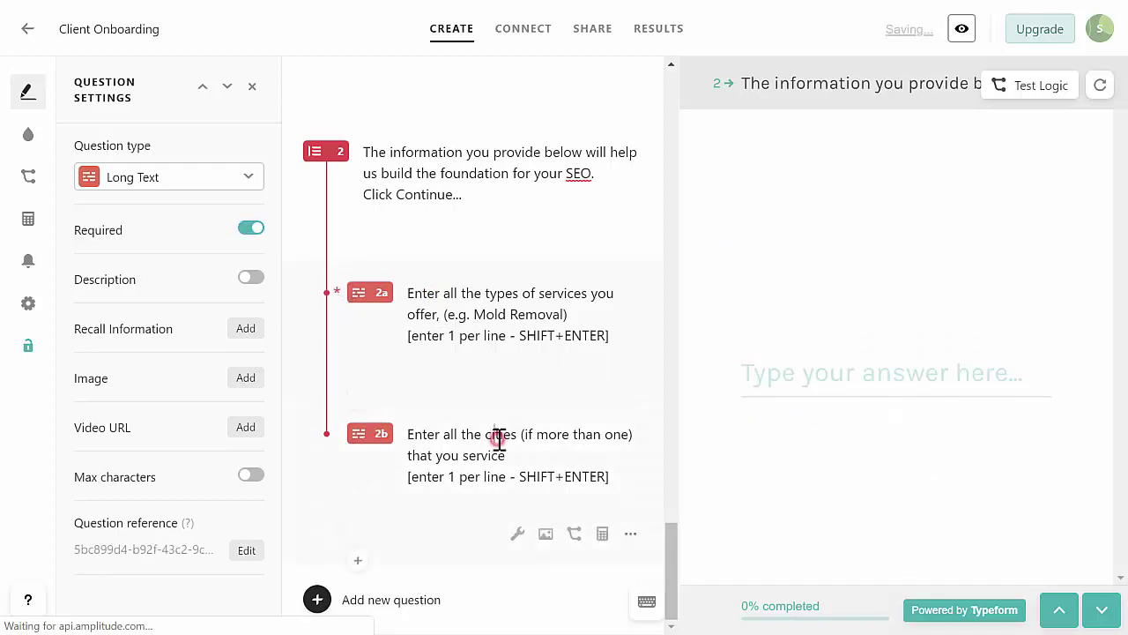
pyautogui.click(250, 231)
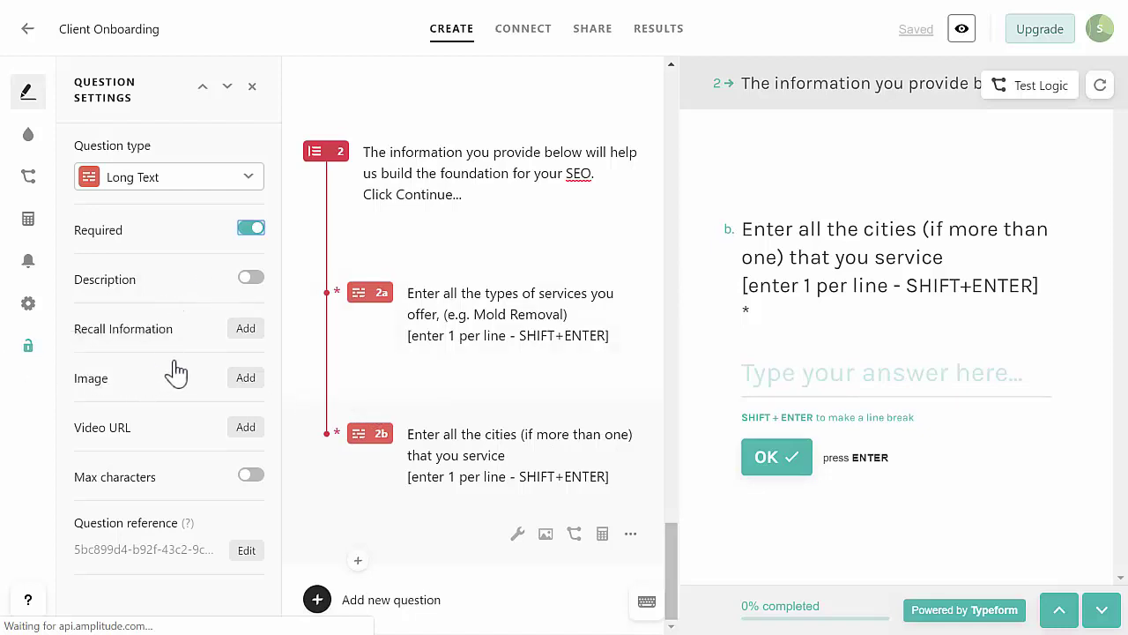
# Add required Yes/No question 2c, 'Do you have a Facebook Page for your business?', after 2b.
pyautogui.click(357, 560)
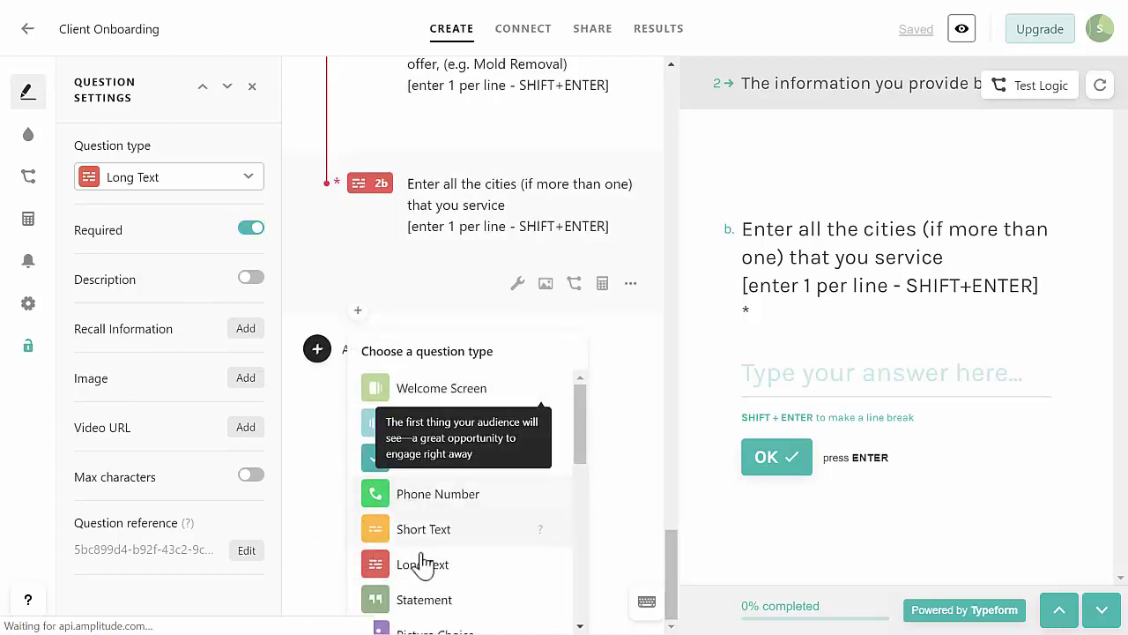
pyautogui.scroll(-2, 445, 561)
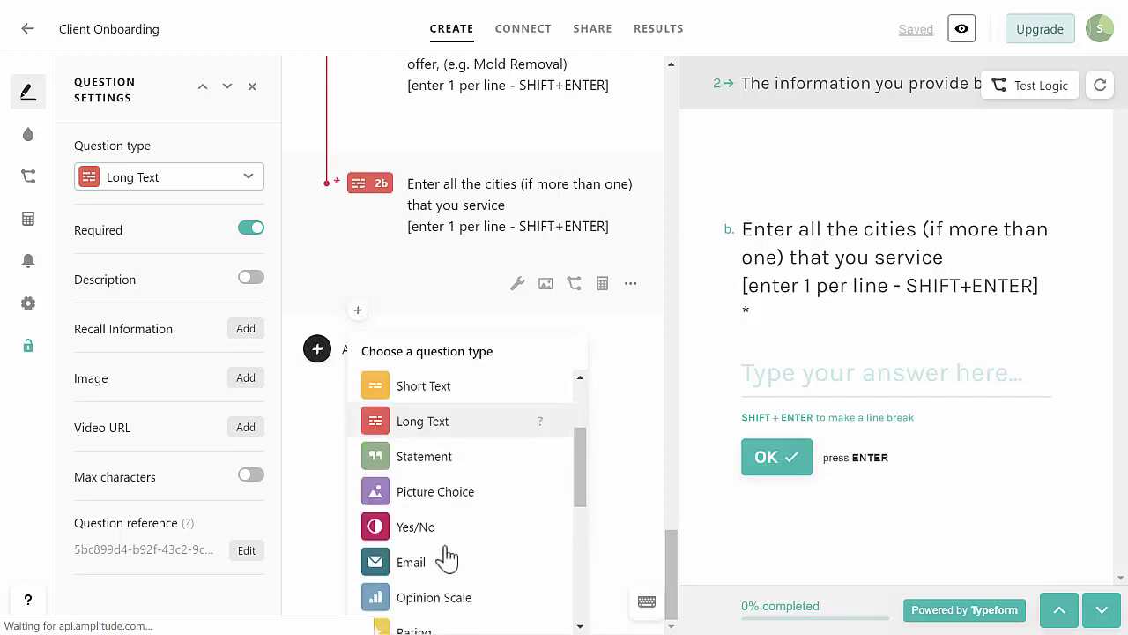
pyautogui.click(412, 495)
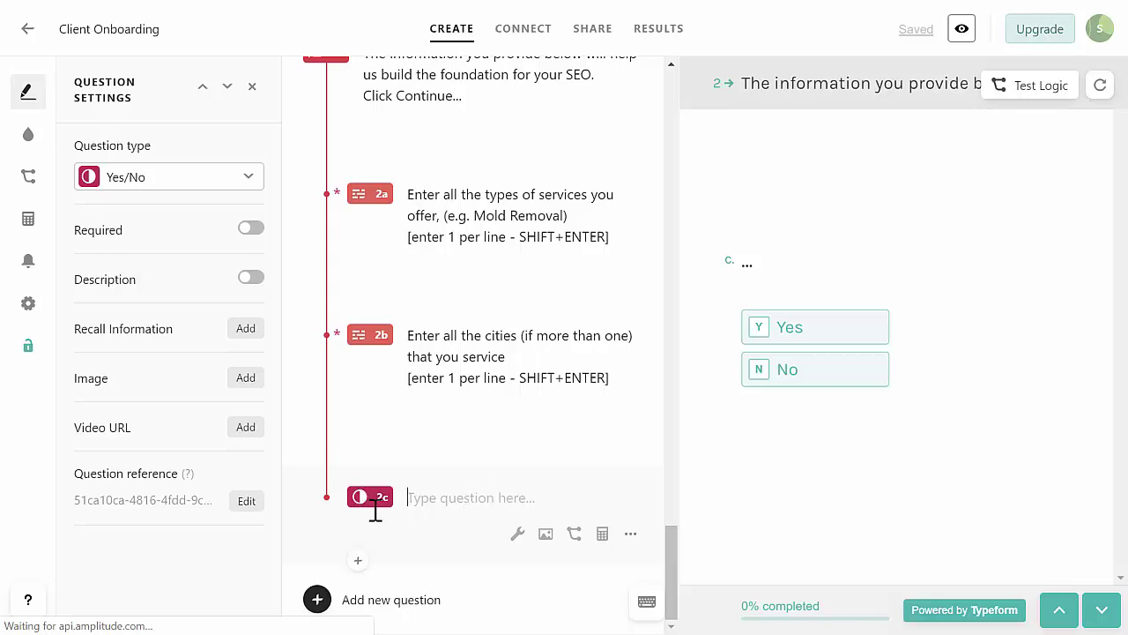
pyautogui.write('Do you have a Facebook Page for your business?')
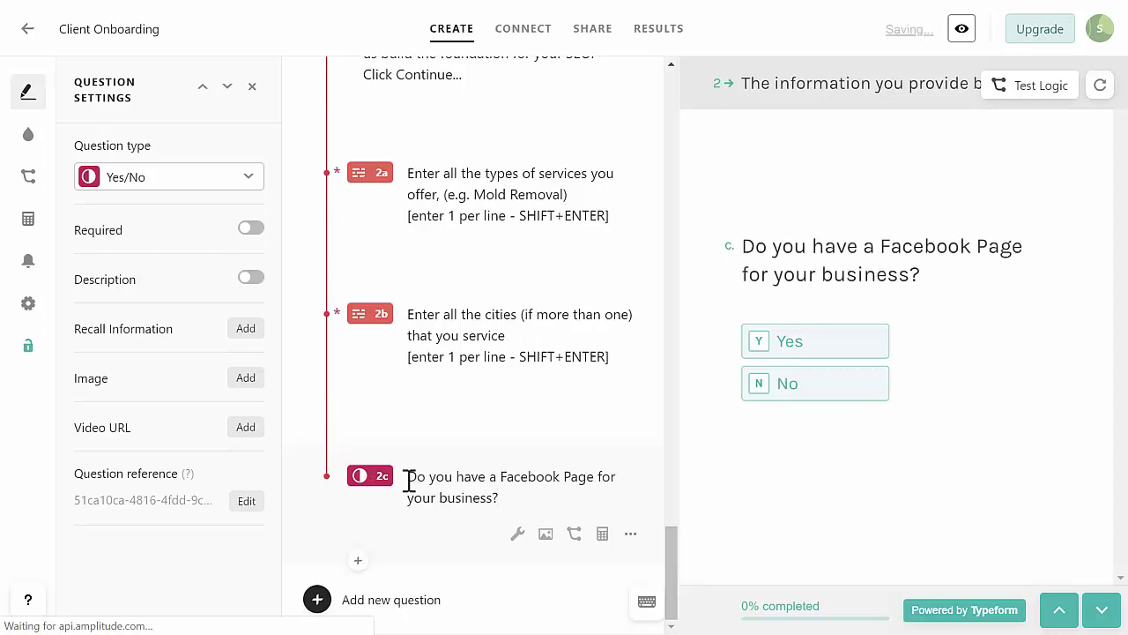
pyautogui.click(246, 229)
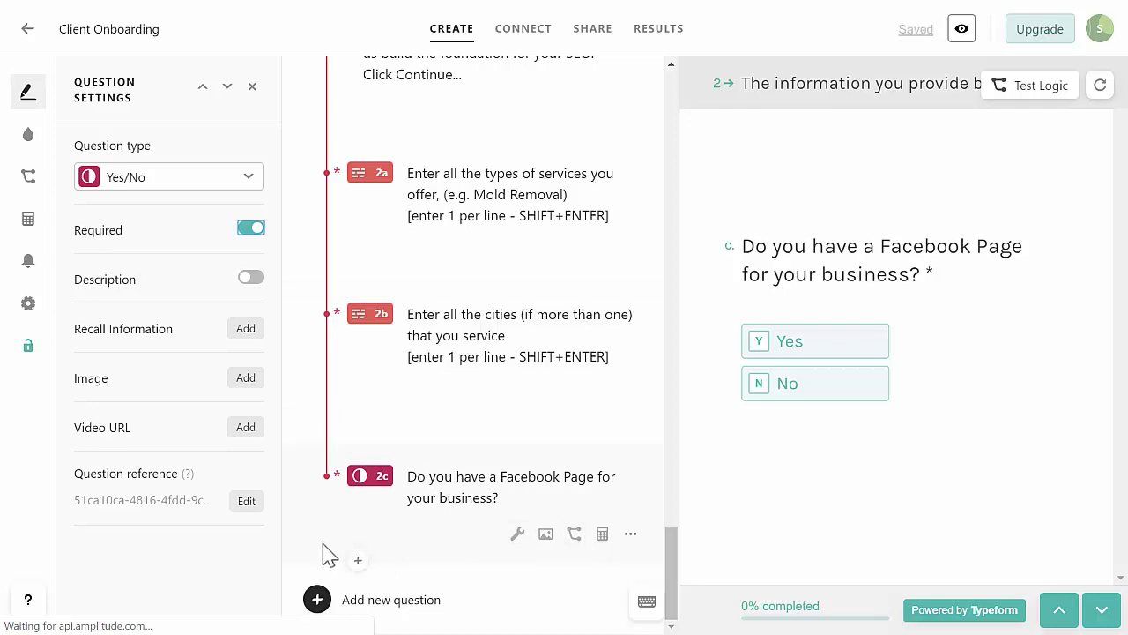
# Insert Short Text question 2d, 'Enter your Facebook page URL here', after 2c, left optional.
pyautogui.click(358, 561)
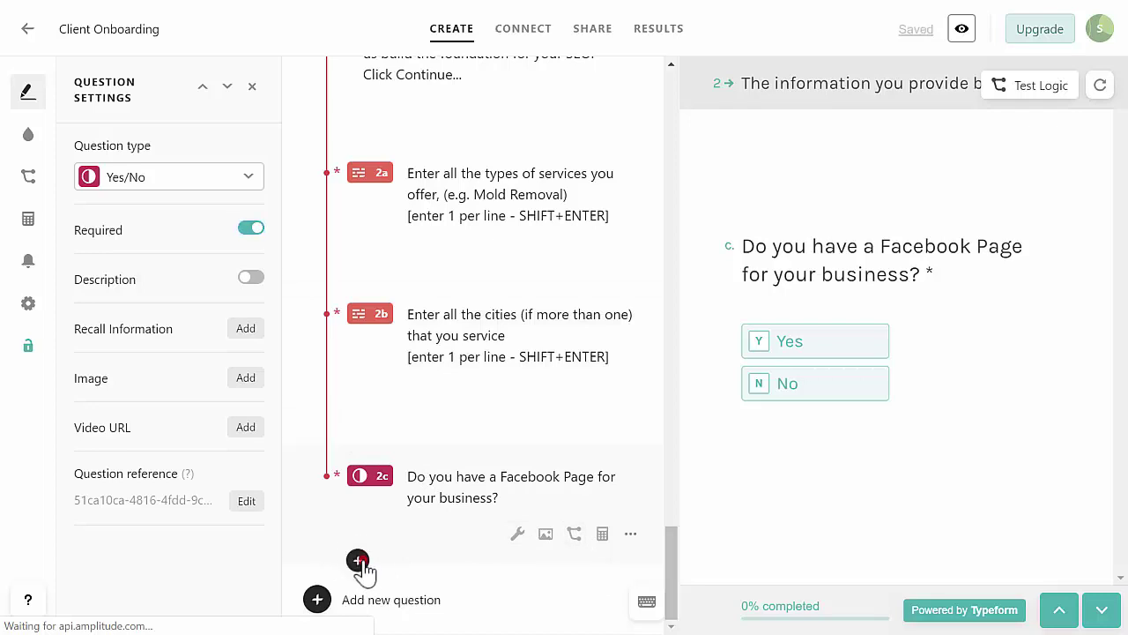
pyautogui.click(359, 562)
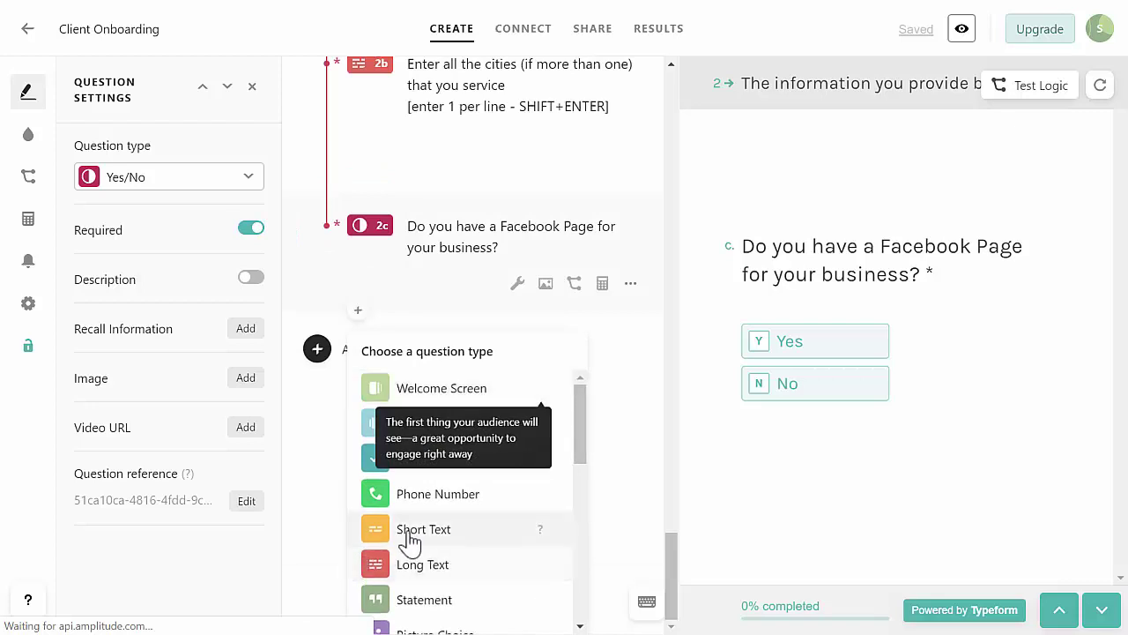
pyautogui.click(410, 538)
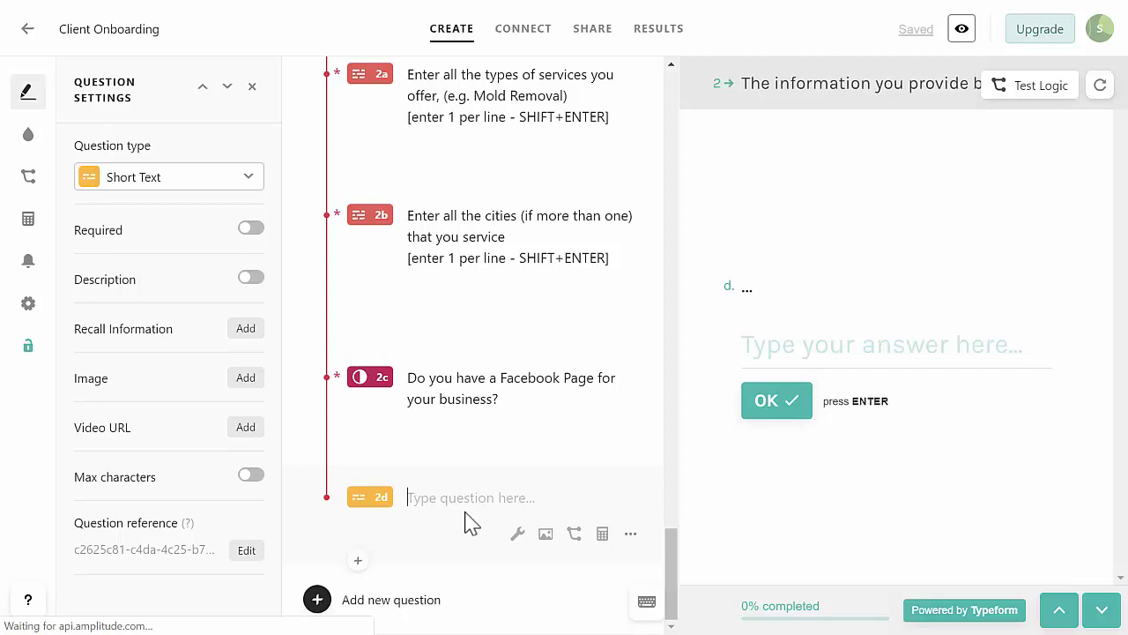
pyautogui.write('Enter your Facebook page URL here')
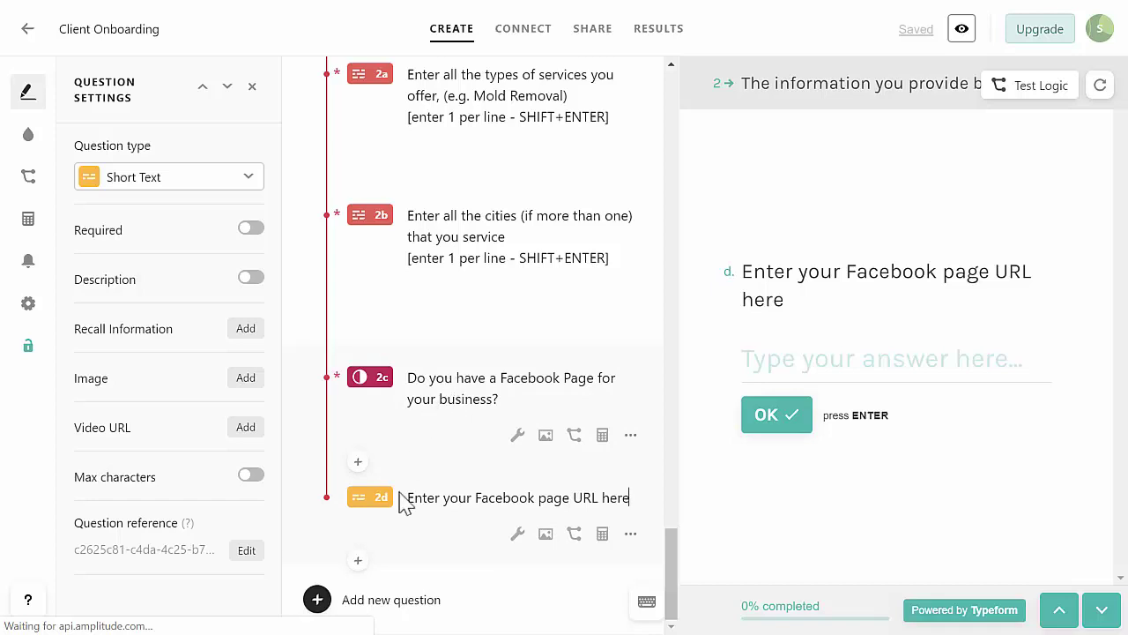
# Add Yes/No question 2e, 'Do you have a Twitter page for your business?', after 2d.
pyautogui.click(358, 562)
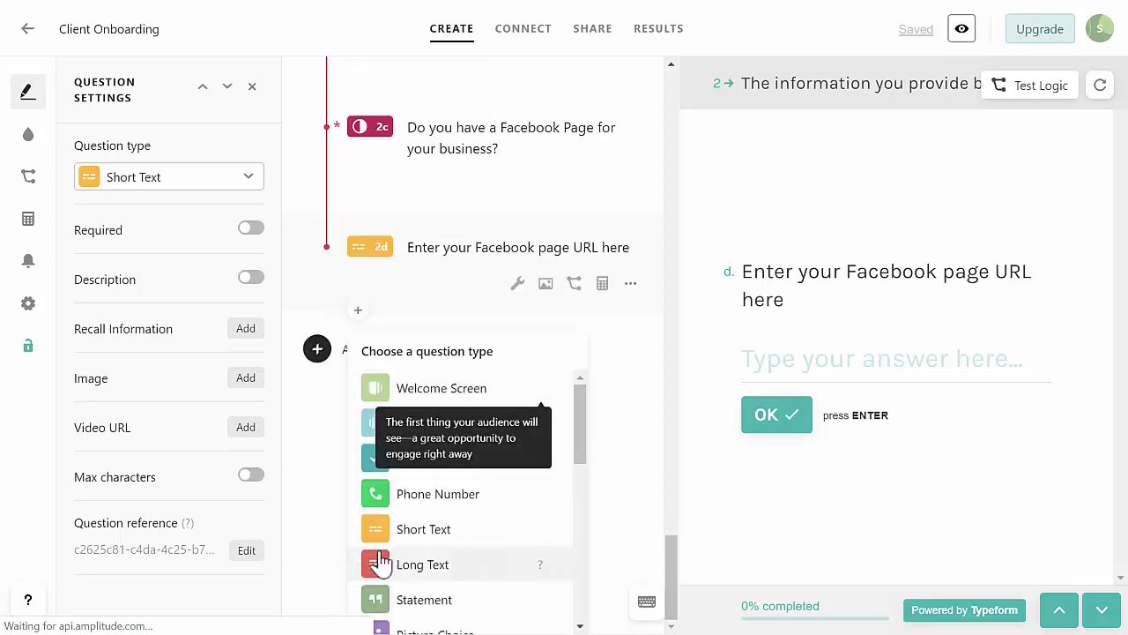
pyautogui.scroll(-3, 434, 538)
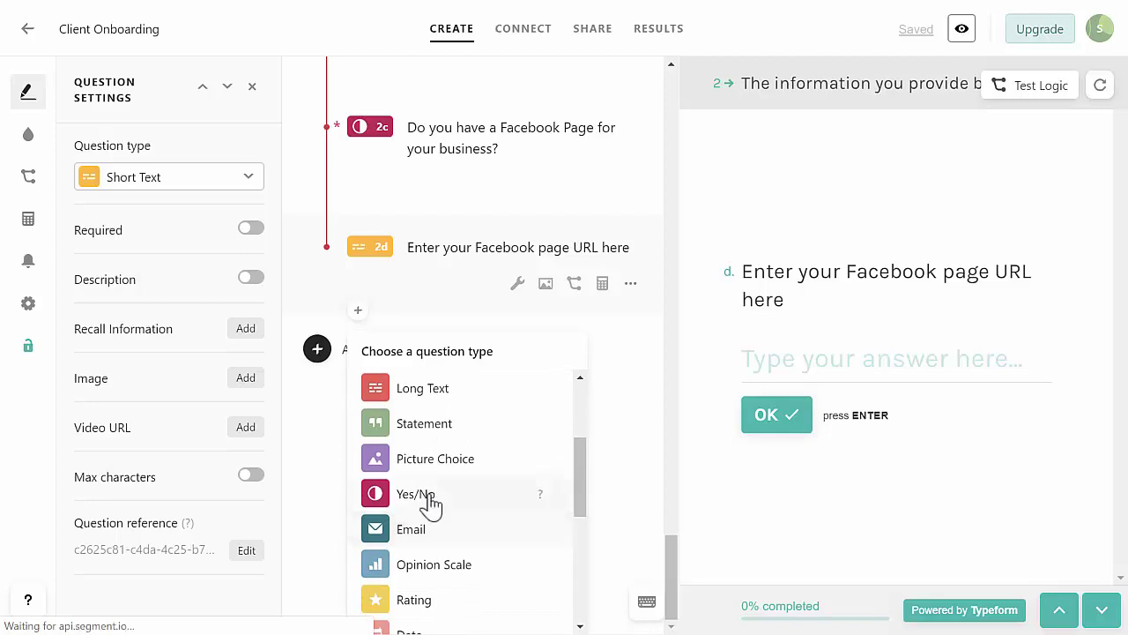
pyautogui.click(416, 494)
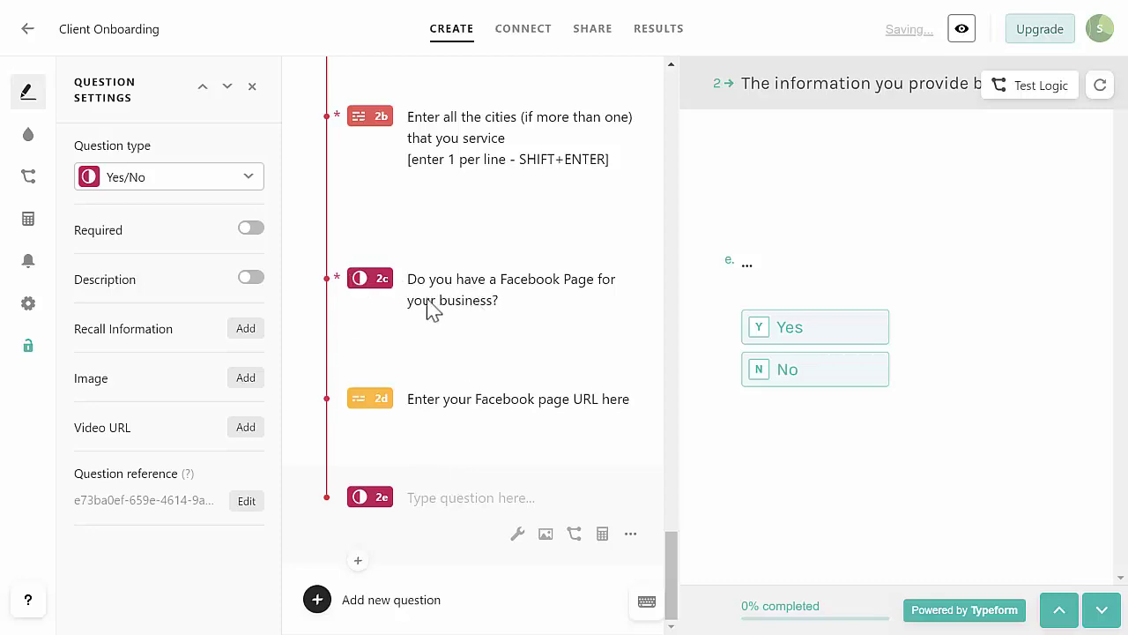
pyautogui.write('Do you havea  Twitter page for your business?')
# Switch question 2c's Required toggle off so it becomes optional.
pyautogui.click(445, 256)
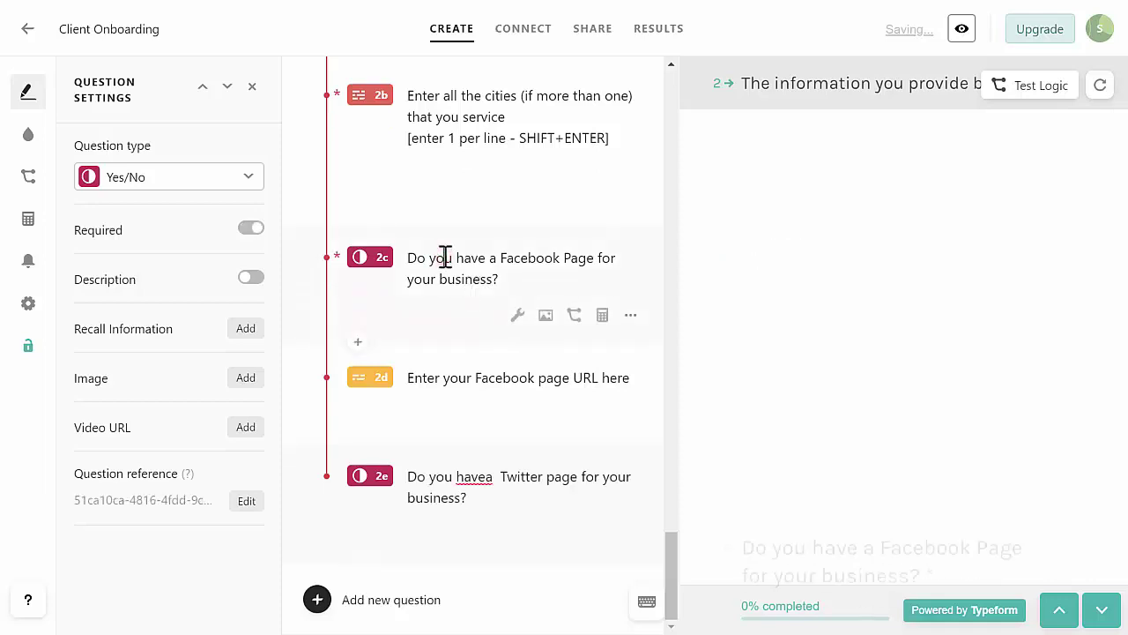
pyautogui.click(251, 229)
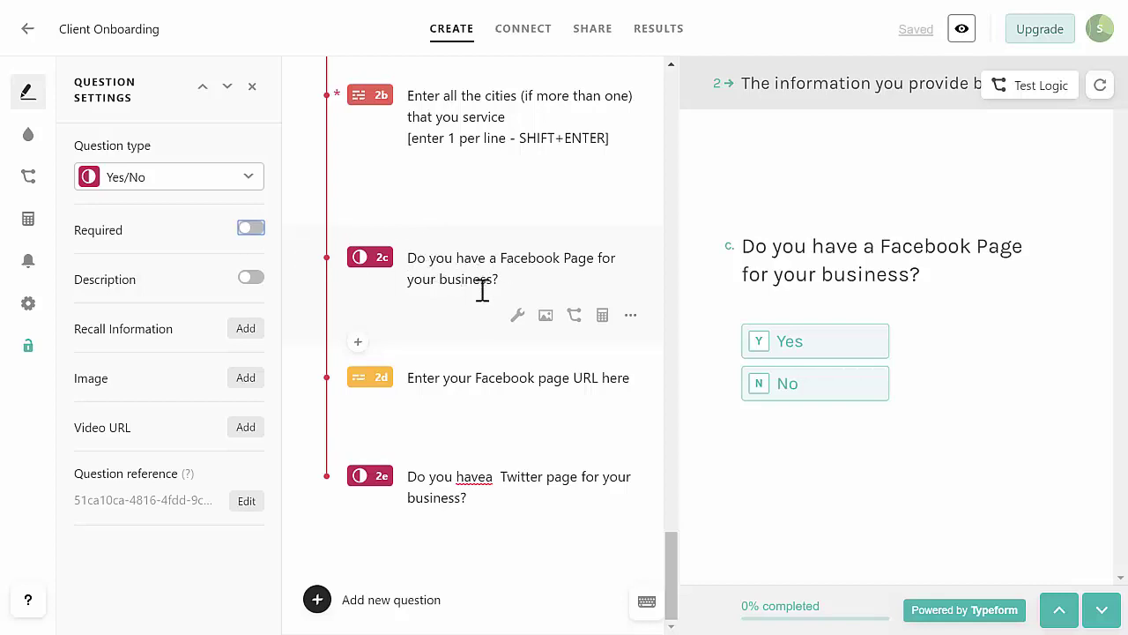
pyautogui.click(486, 477)
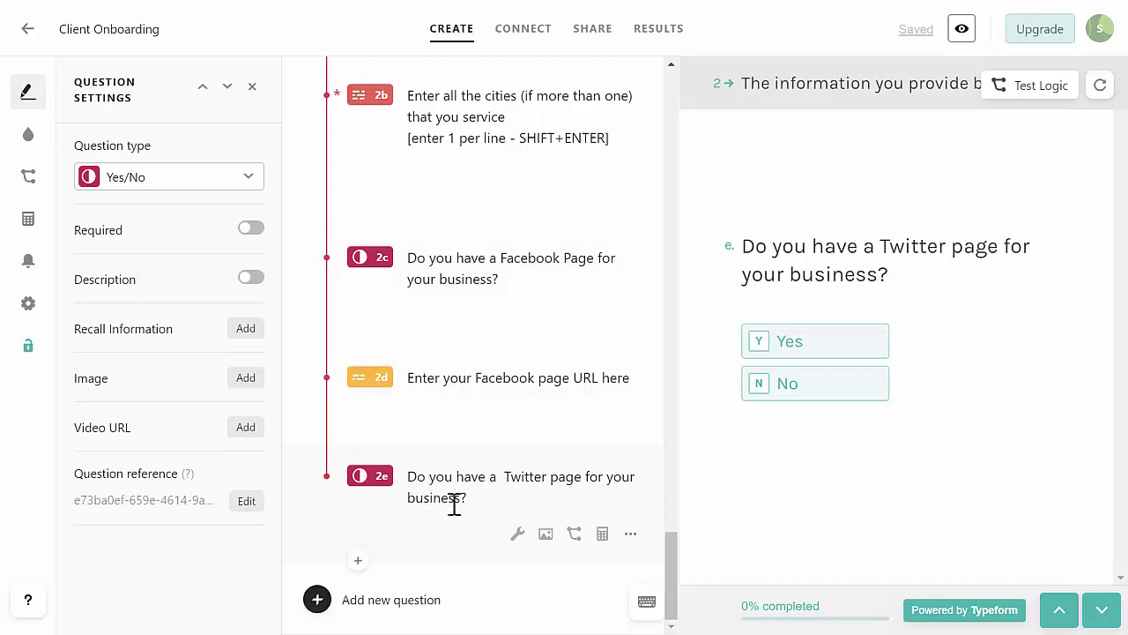
pyautogui.click(574, 317)
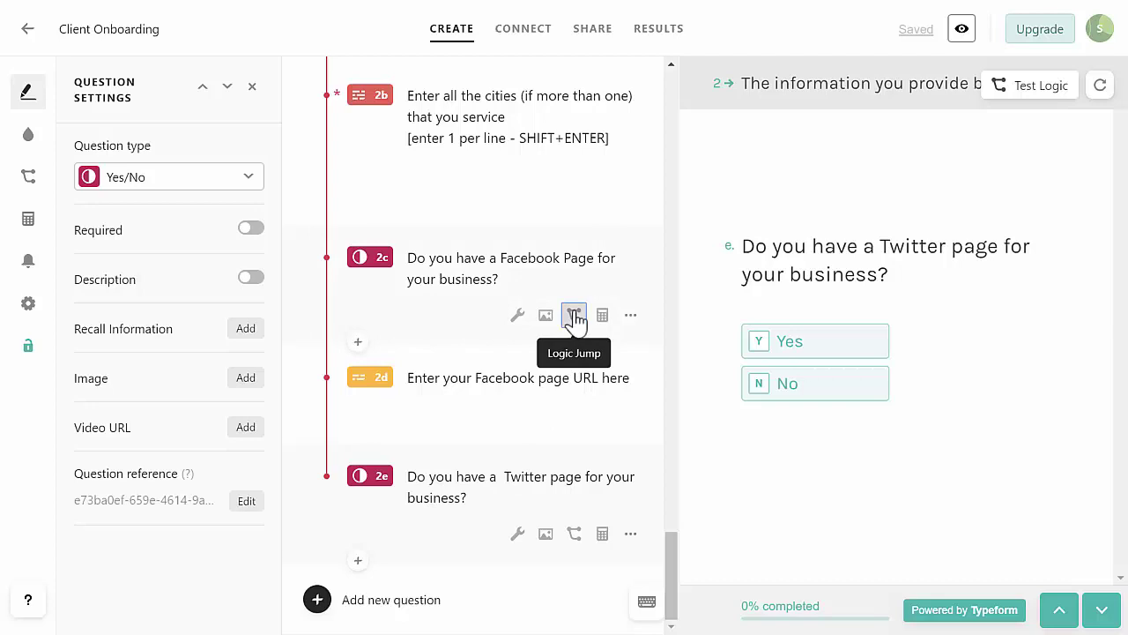
# Give 2c a logic jump: Yes goes to 2d, all other answers go to 2e.
pyautogui.click(467, 192)
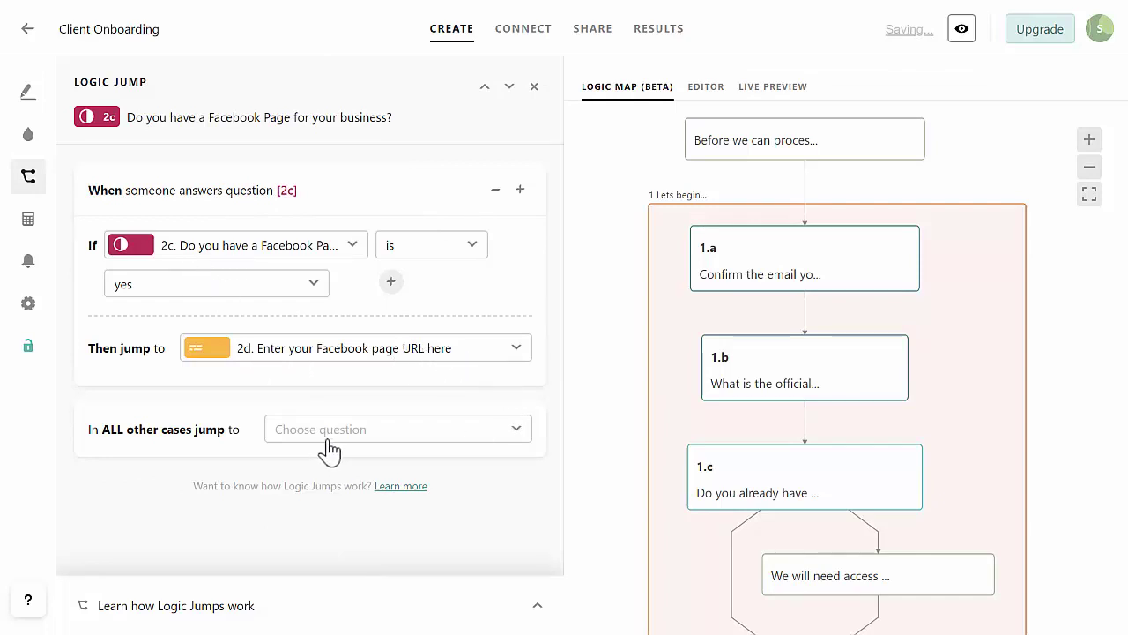
pyautogui.click(418, 442)
pyautogui.moveTo(510, 463); pyautogui.dragTo(520, 563)
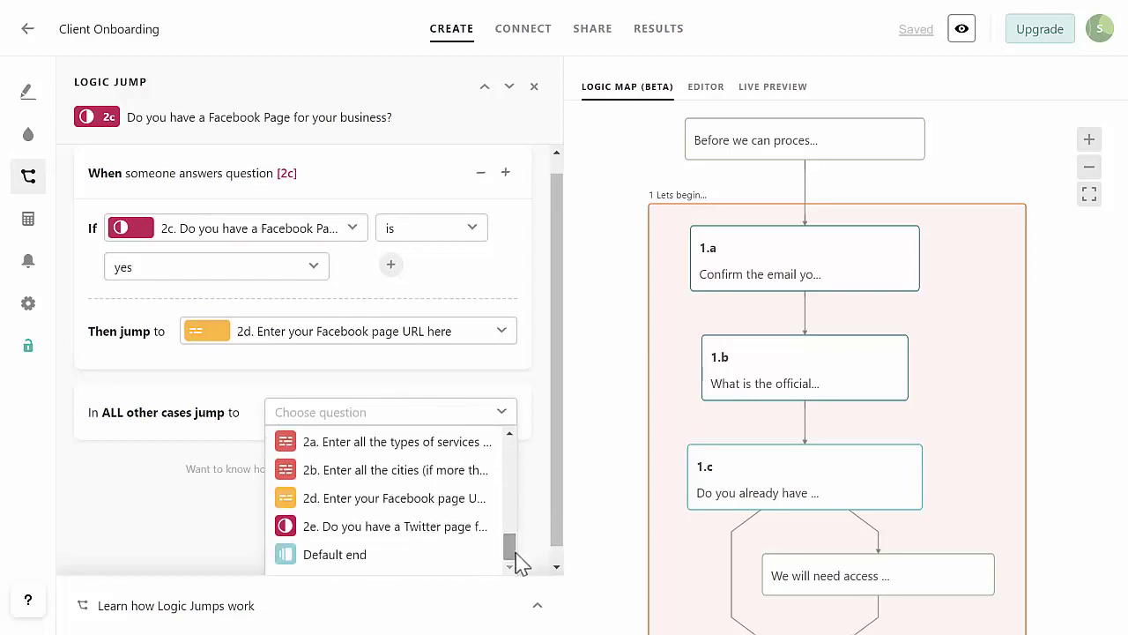
pyautogui.click(428, 529)
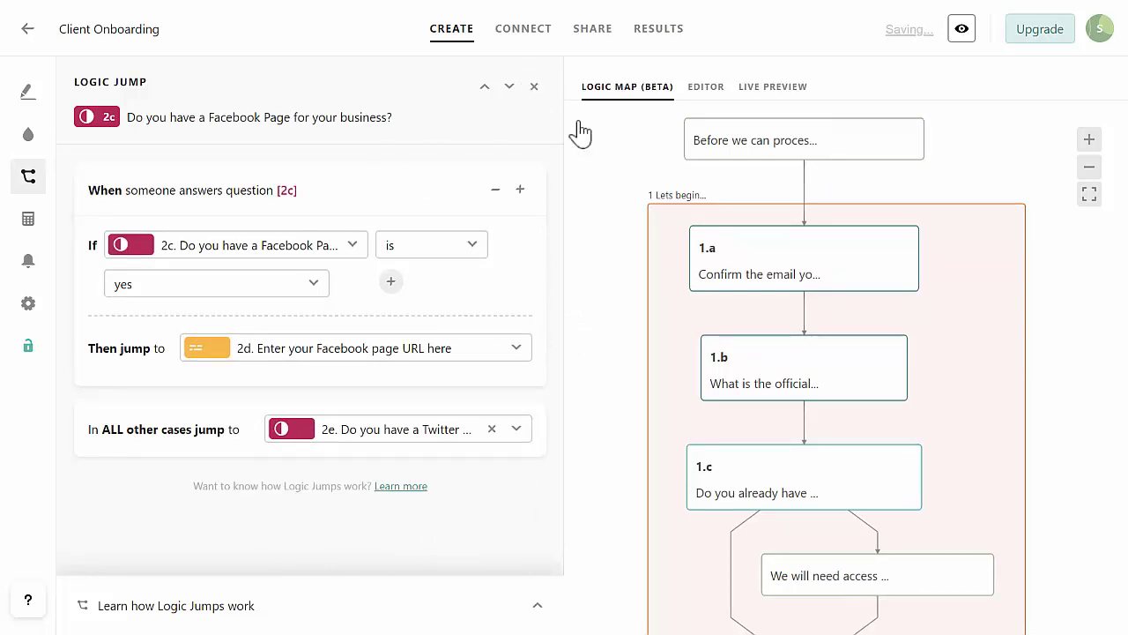
pyautogui.click(533, 88)
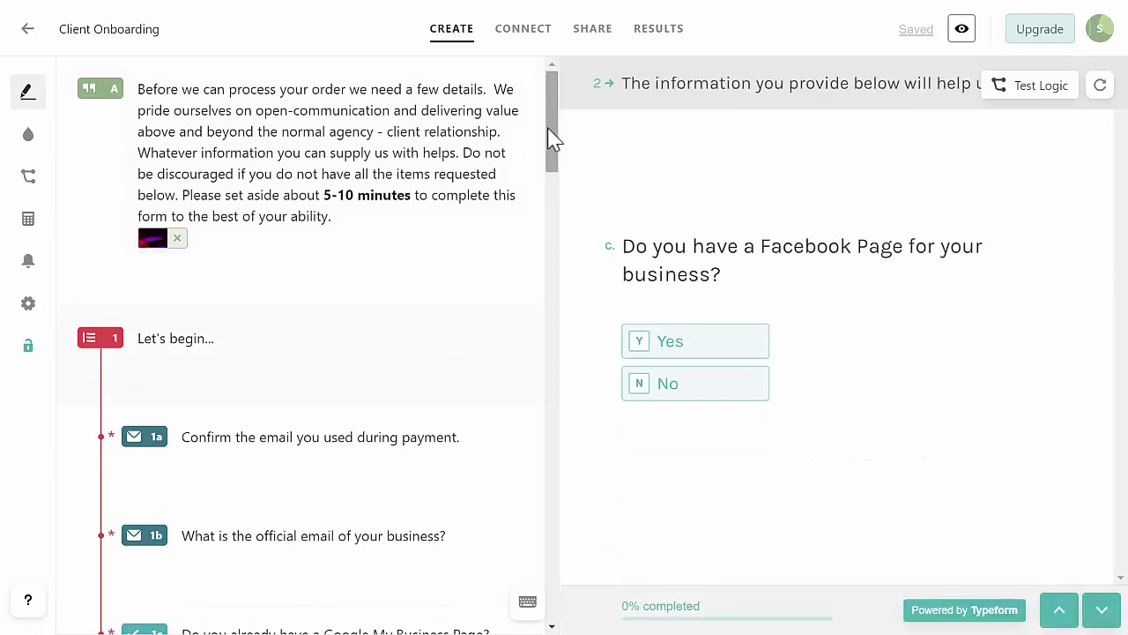
# Add Short Text question 2f, 'Enter your Twitter page URL here', after 2e.
pyautogui.moveTo(548, 132); pyautogui.dragTo(553, 564)
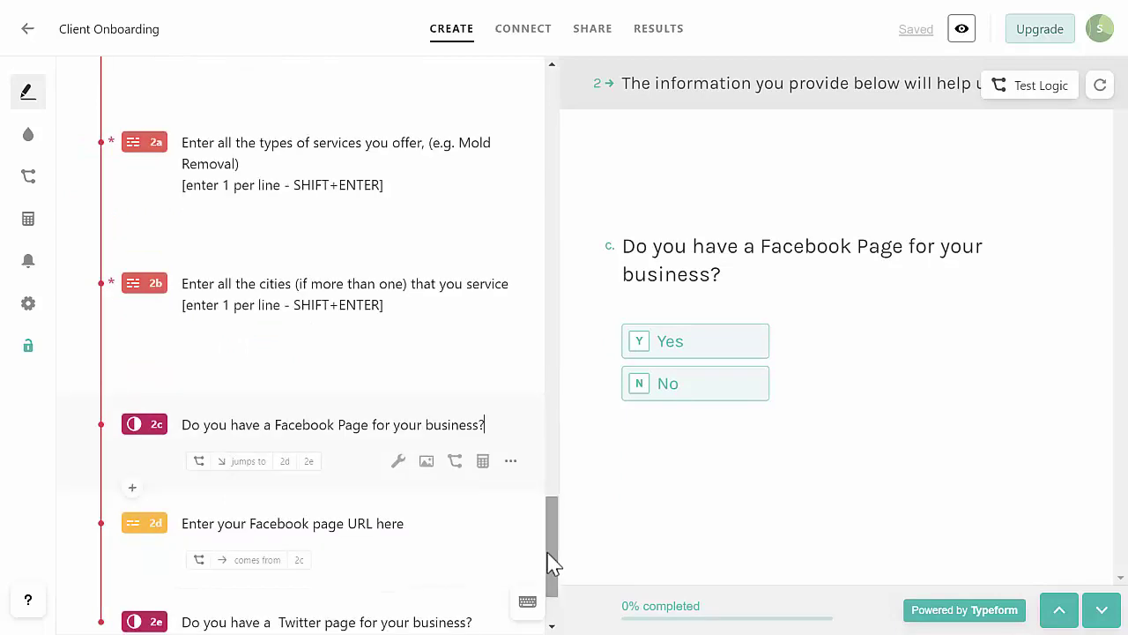
pyautogui.scroll(-2, 278, 360)
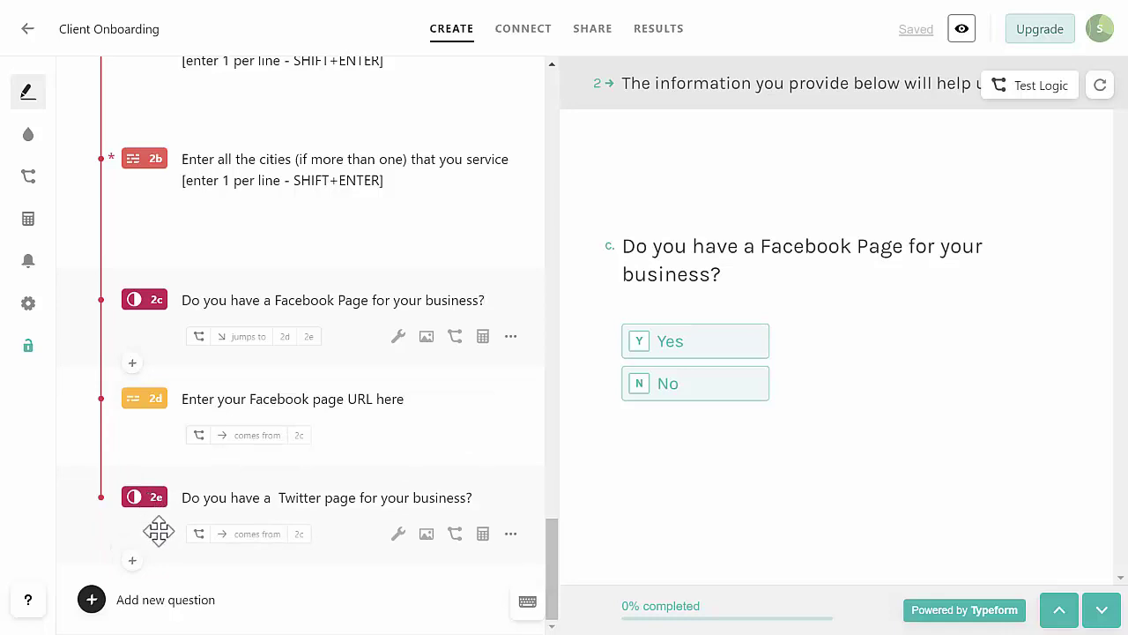
pyautogui.click(132, 562)
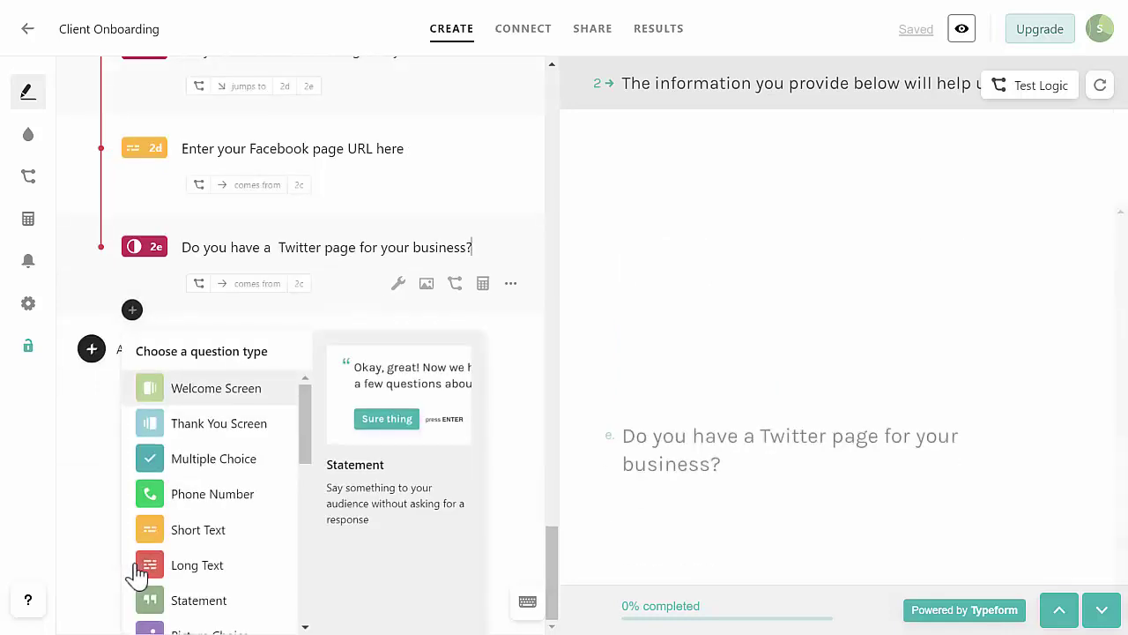
pyautogui.click(176, 534)
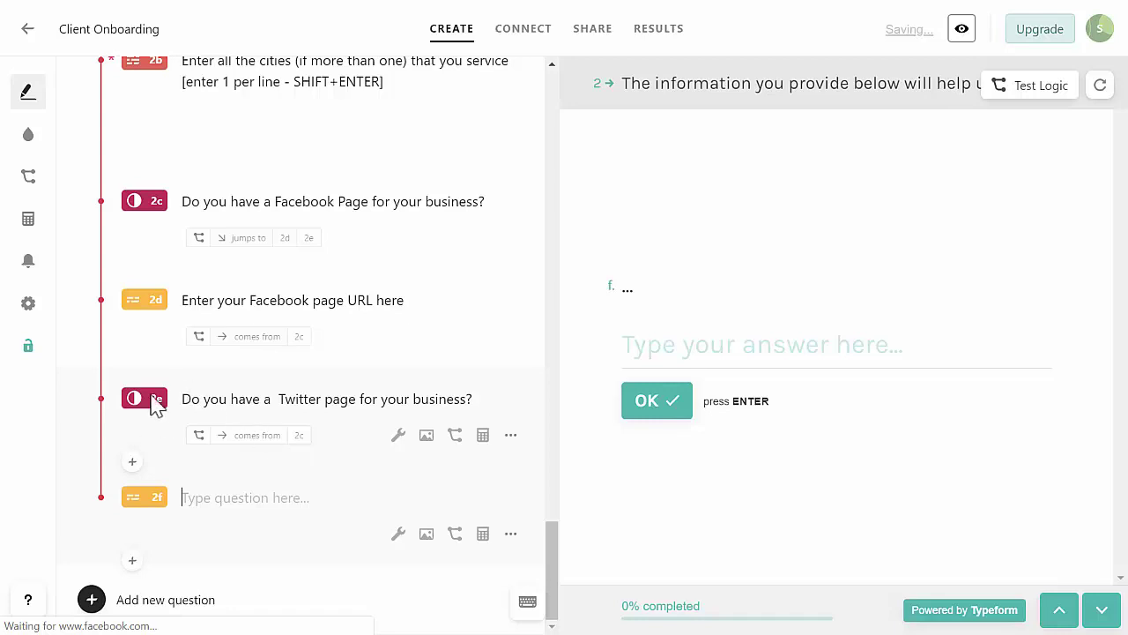
pyautogui.write('Enter your Twitter page URL here')
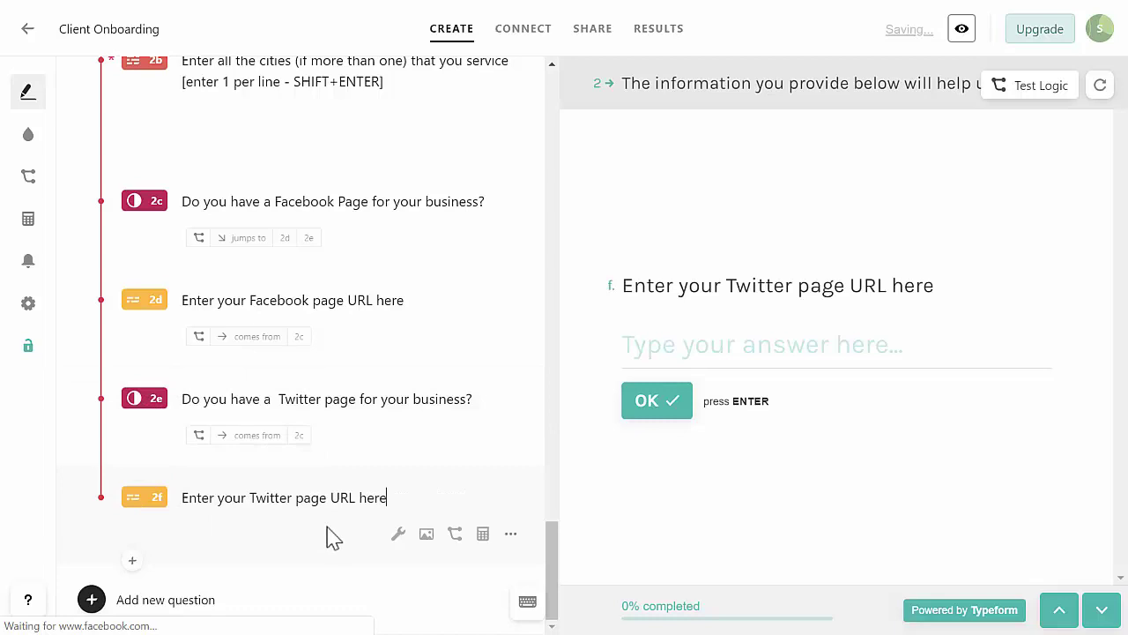
pyautogui.click(132, 561)
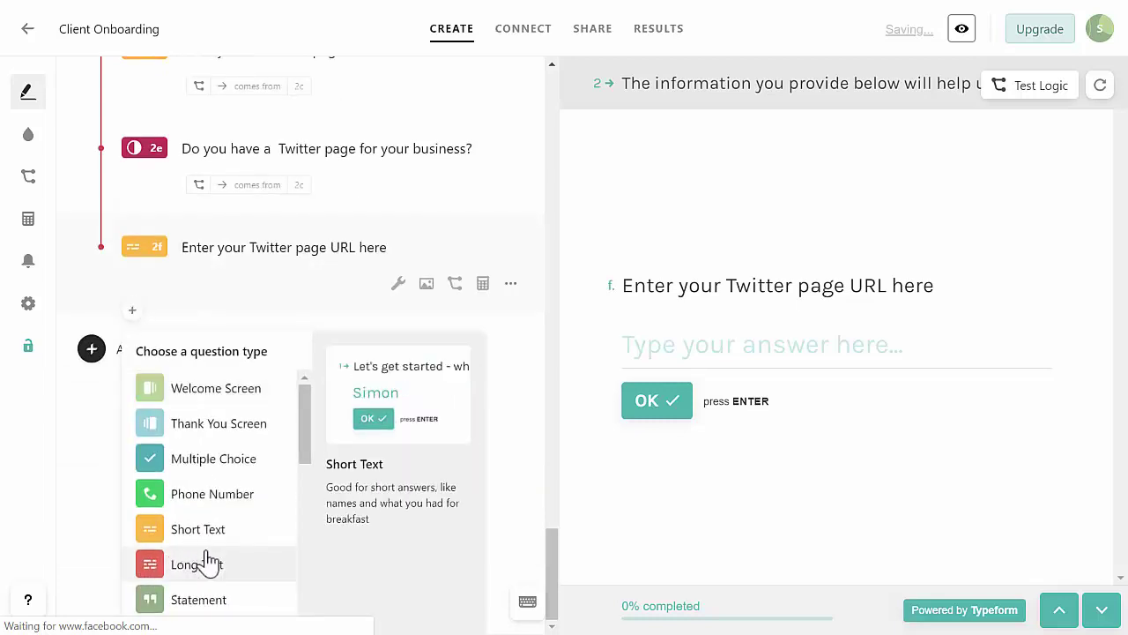
pyautogui.scroll(-3, 207, 553)
pyautogui.scroll(-3, 203, 529)
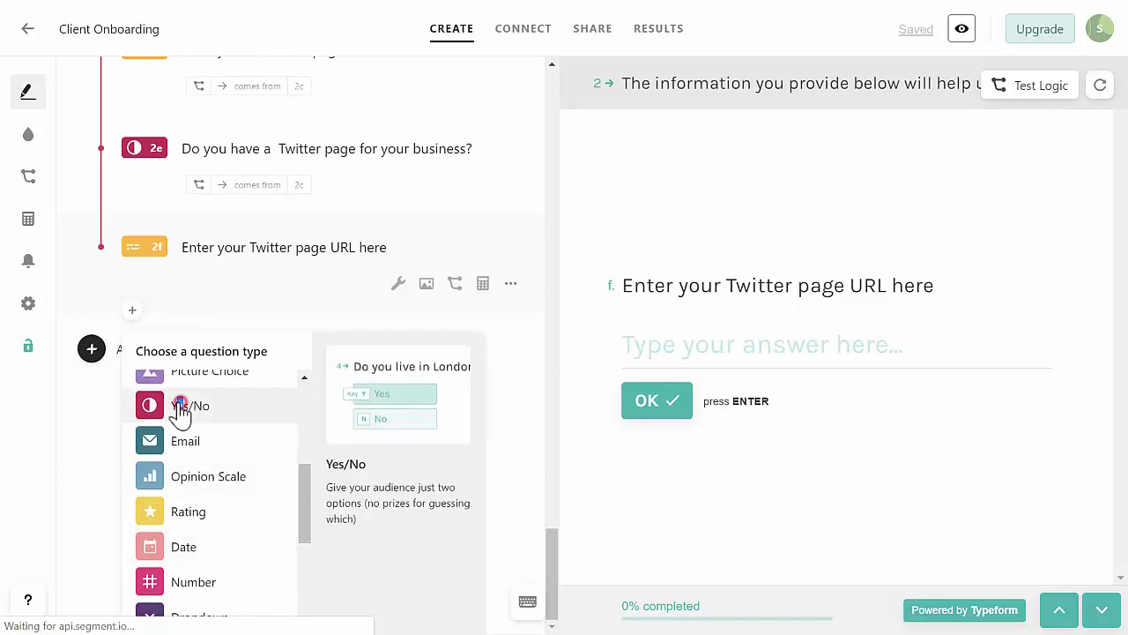
# Make question 2g a Yes/No asking 'Do you have a LinkedIn Page for your business? (not your personal profile)'.
pyautogui.click(182, 411)
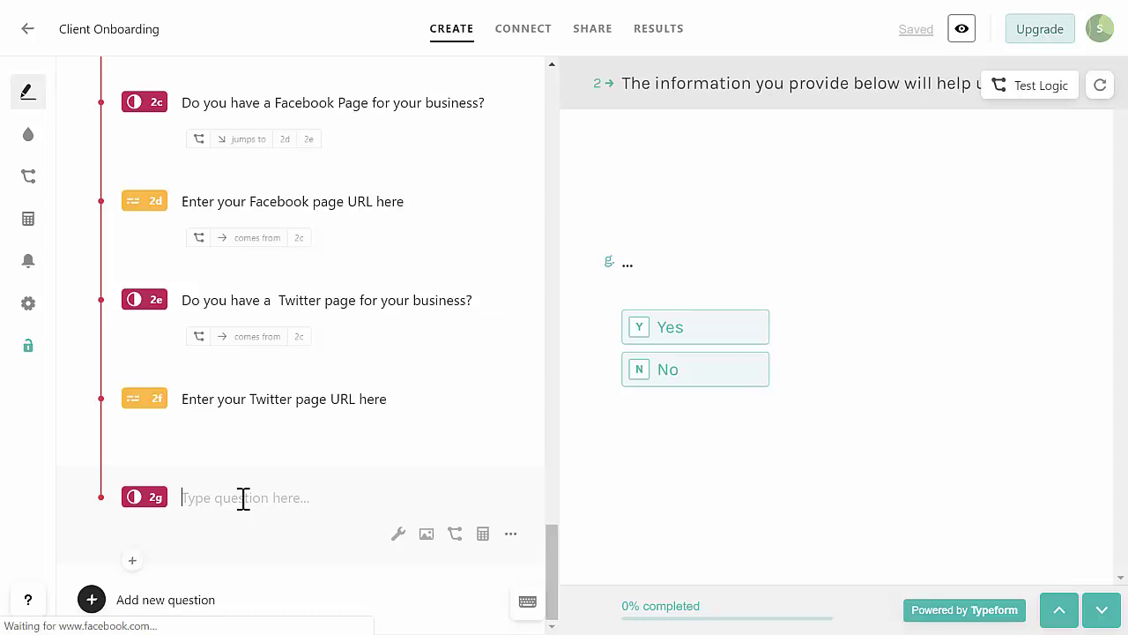
pyautogui.write('Do you have a LInkedIn Page for your business? (not your personal profile)')
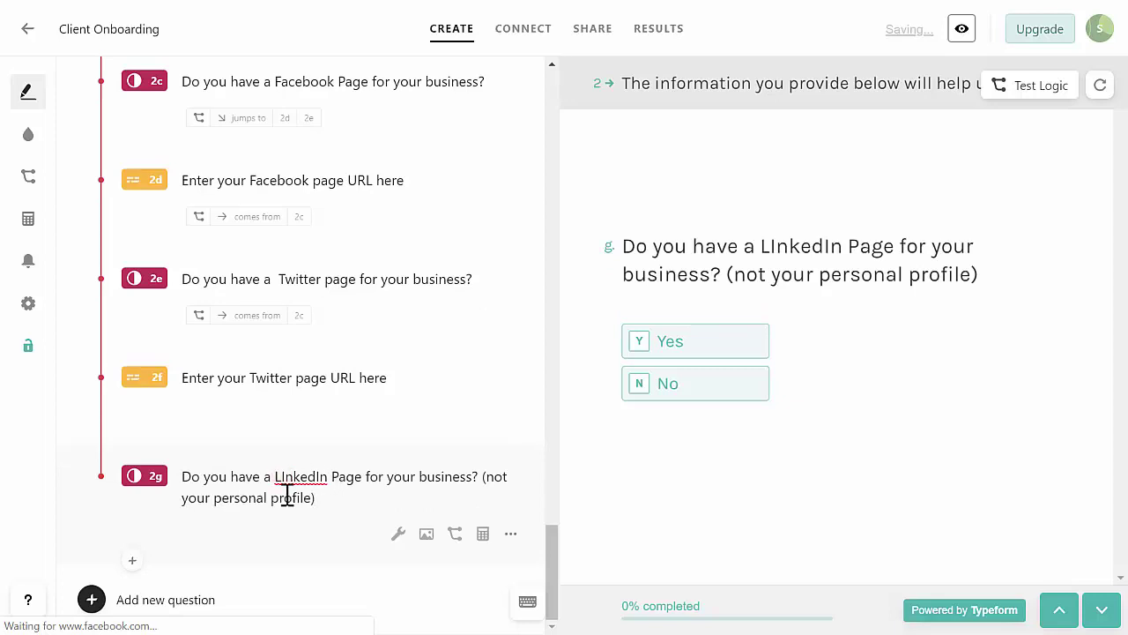
pyautogui.press('BackSpace')
pyautogui.write('i')
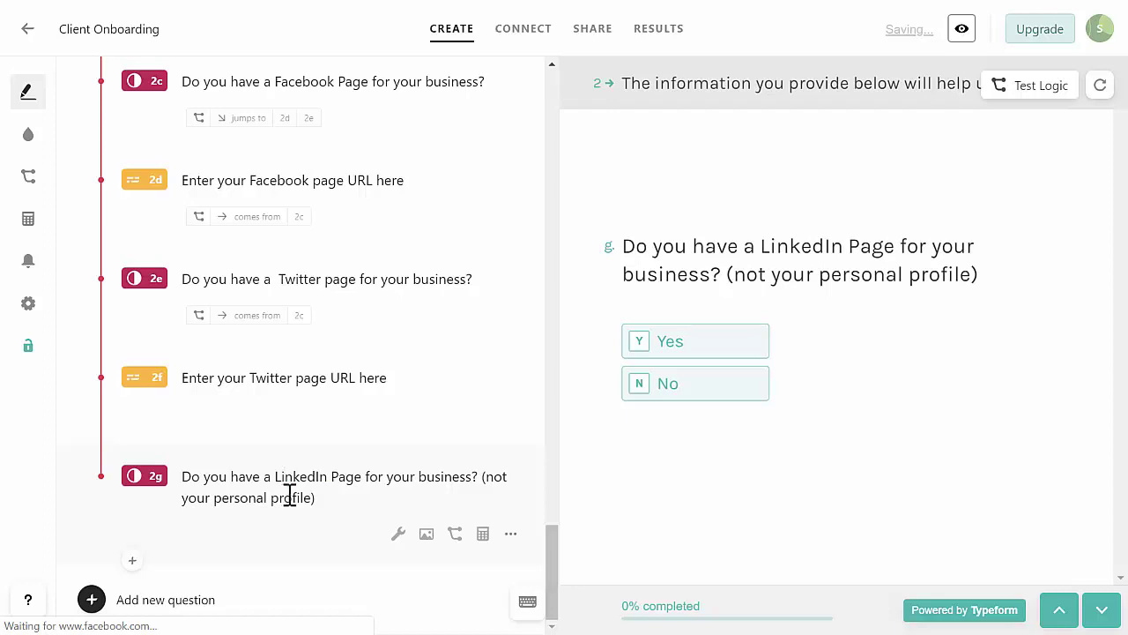
# Add Short Text question 2h, 'Enter your LinkedIn page URL here', after 2g.
pyautogui.click(132, 563)
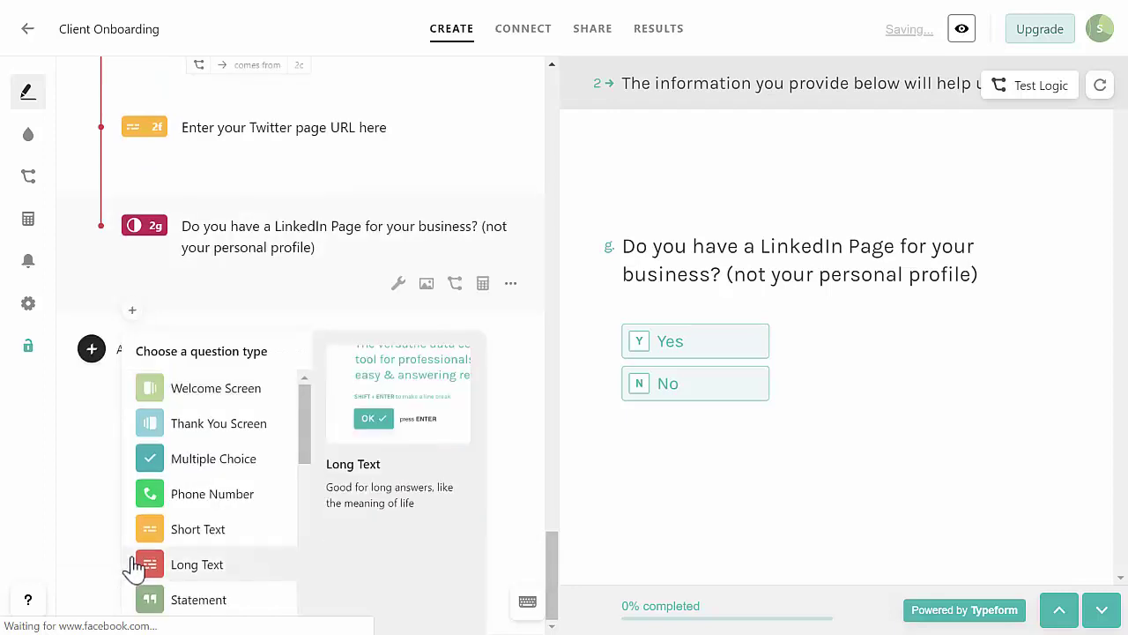
pyautogui.click(210, 534)
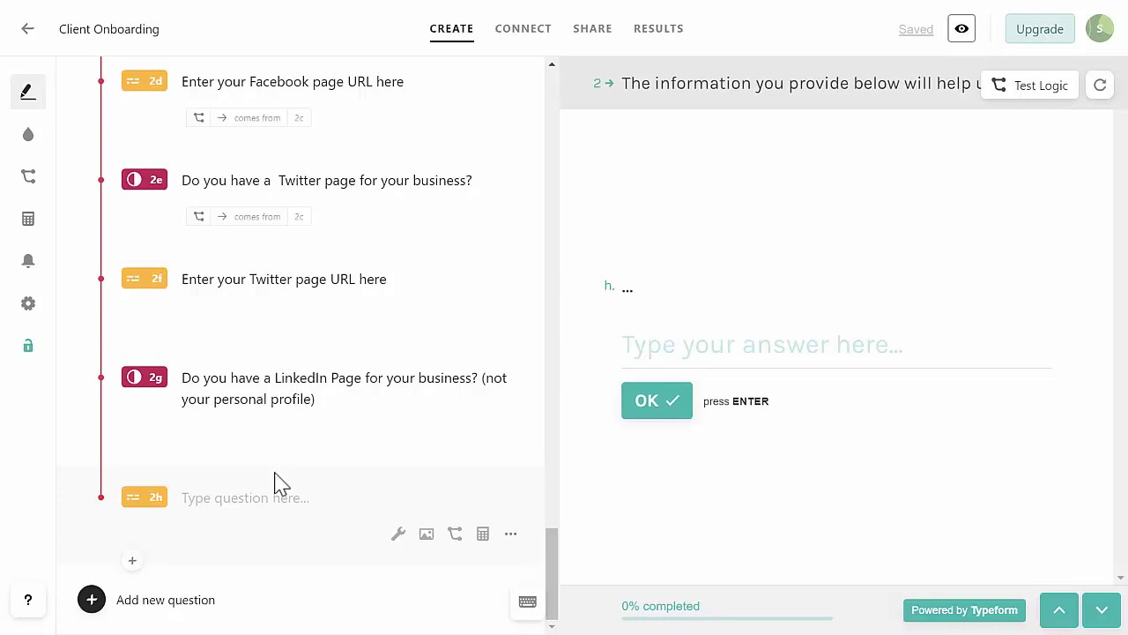
pyautogui.write('Enter your LinkedIn page URL here')
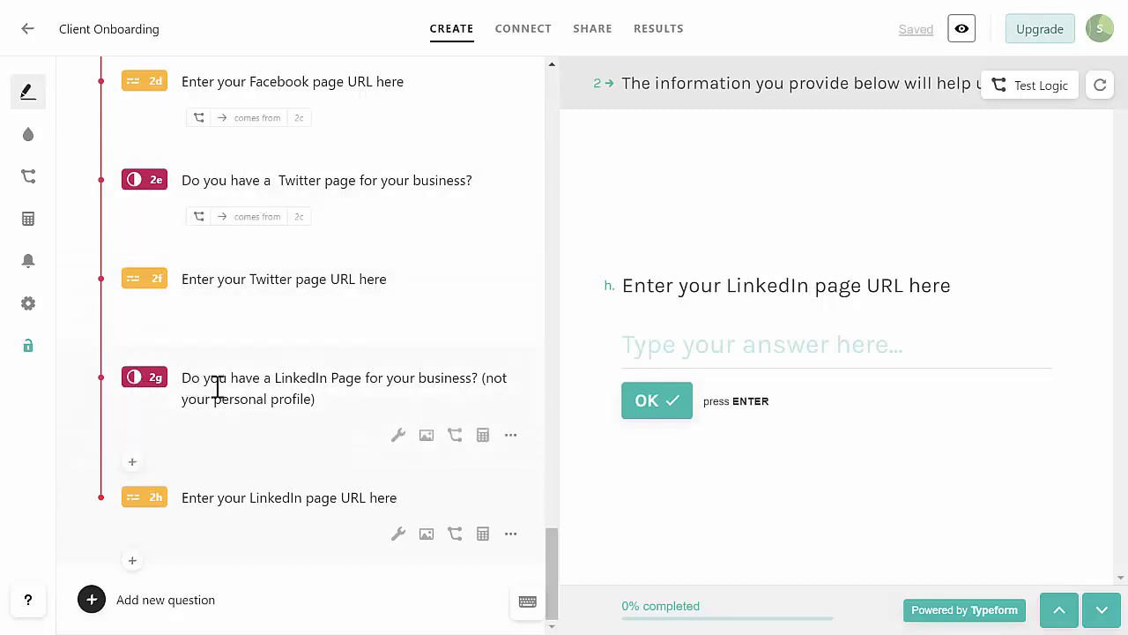
pyautogui.click(259, 184)
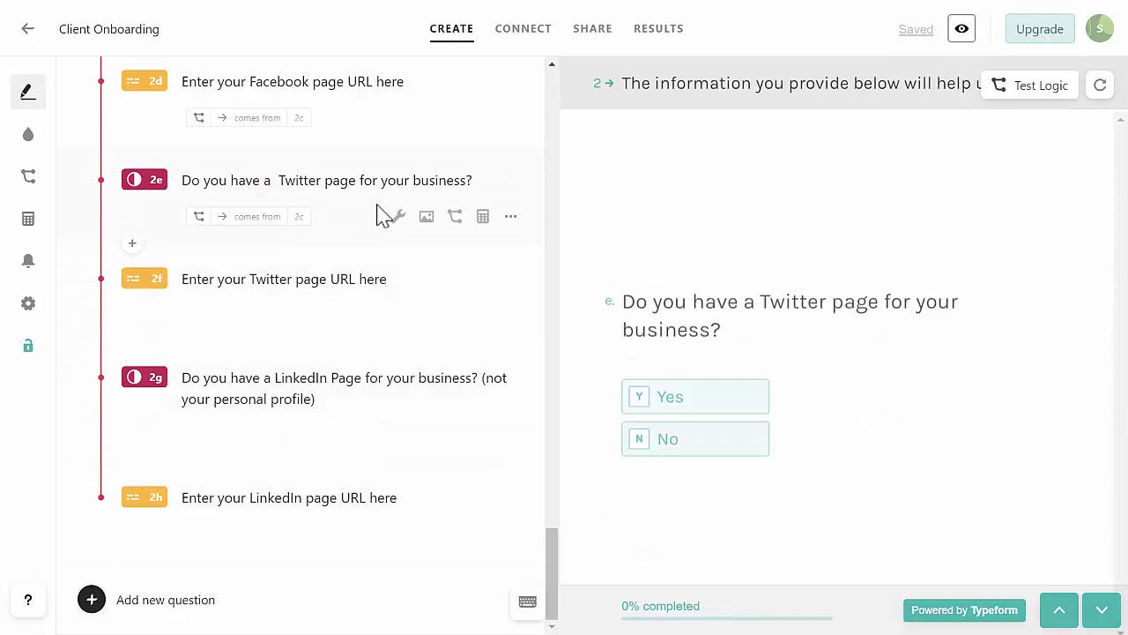
# Give 2e a logic jump: Yes goes to 2f, all other answers go to 2g.
pyautogui.click(454, 217)
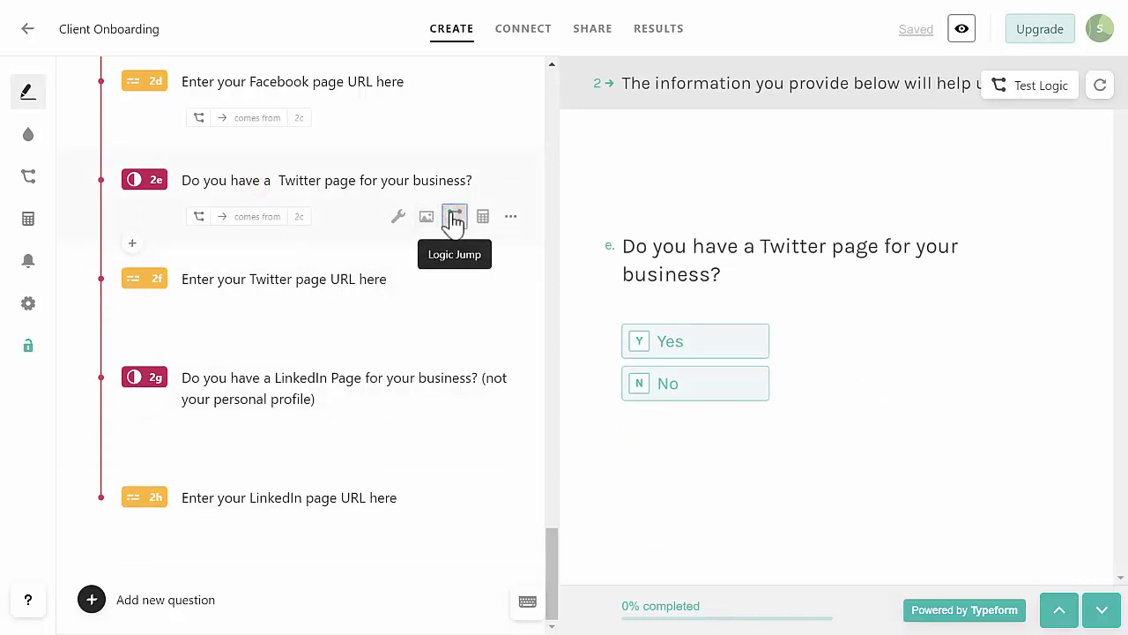
pyautogui.click(453, 219)
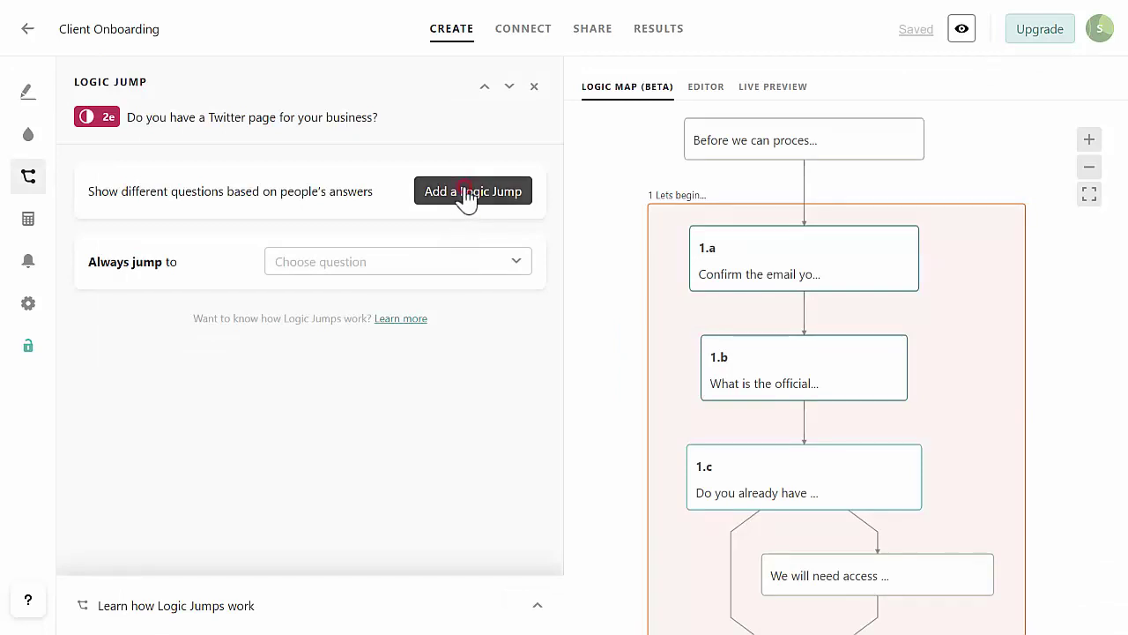
pyautogui.click(468, 194)
pyautogui.click(467, 196)
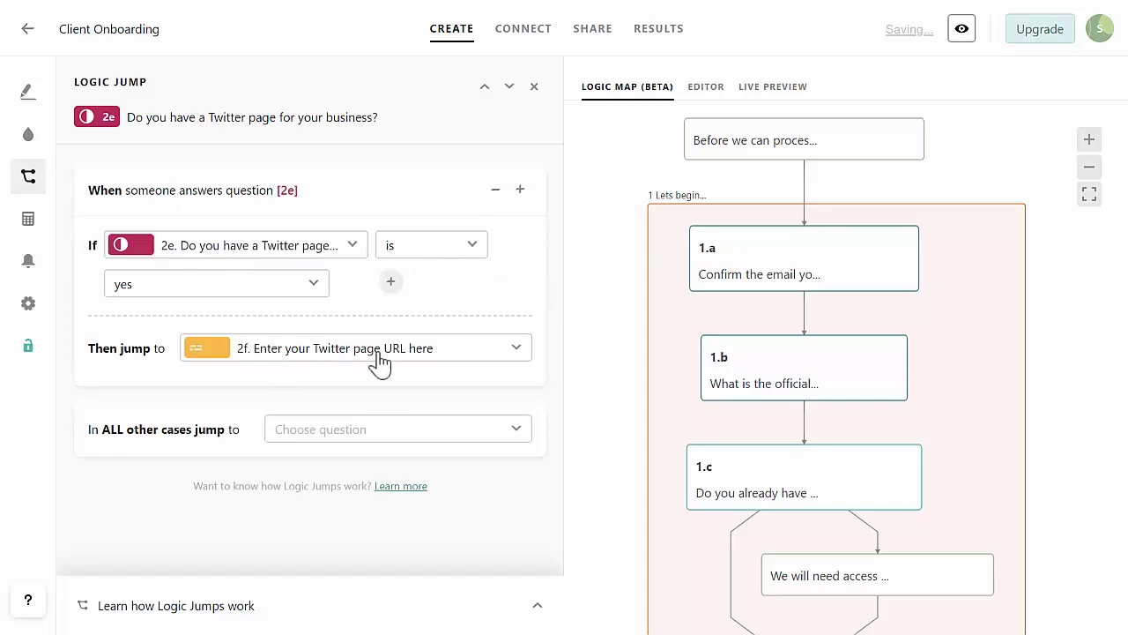
pyautogui.click(353, 428)
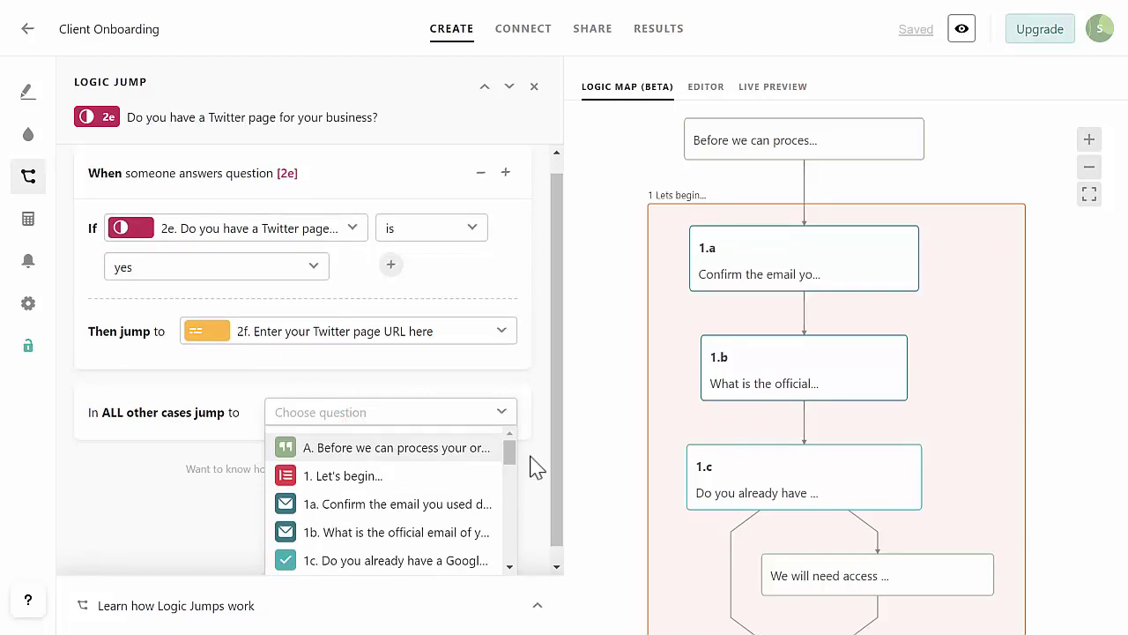
pyautogui.click(506, 449)
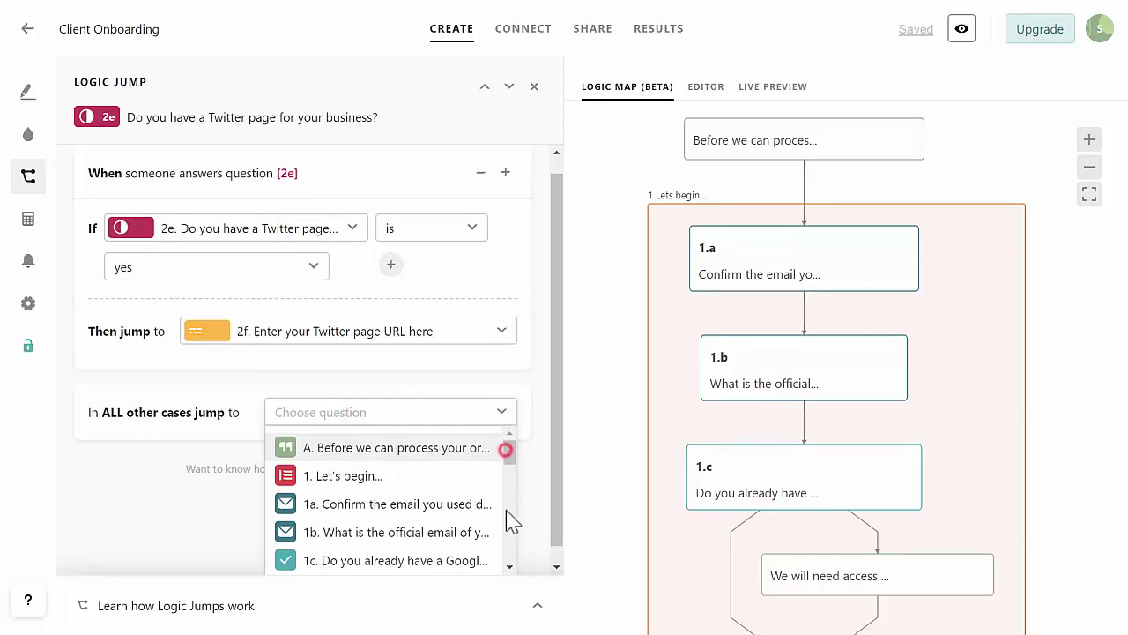
pyautogui.click(511, 560)
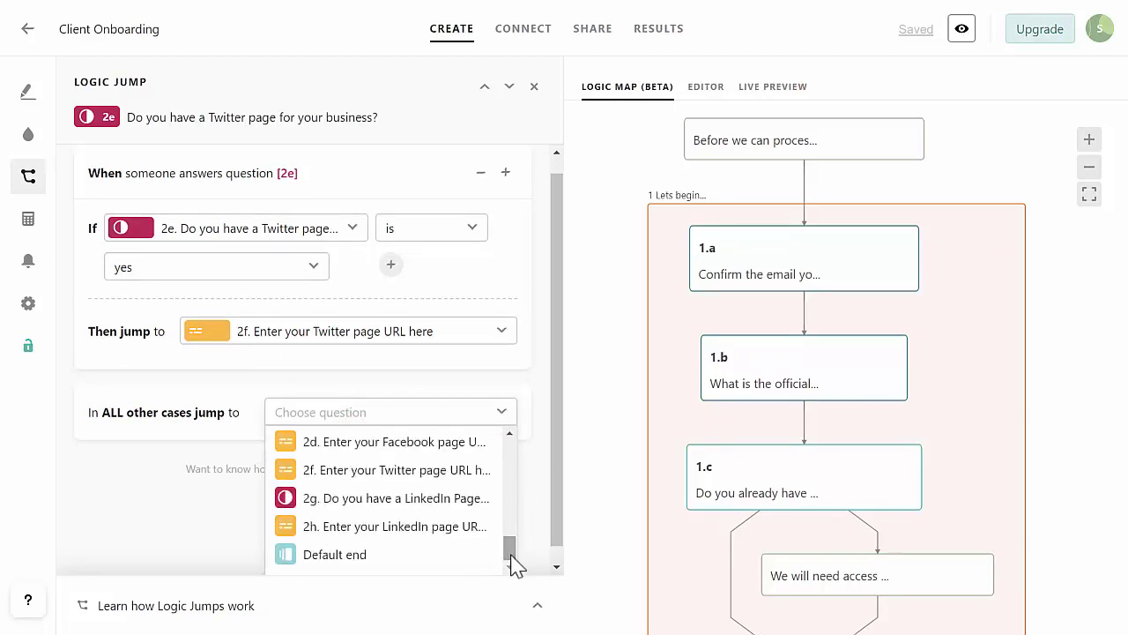
pyautogui.click(394, 497)
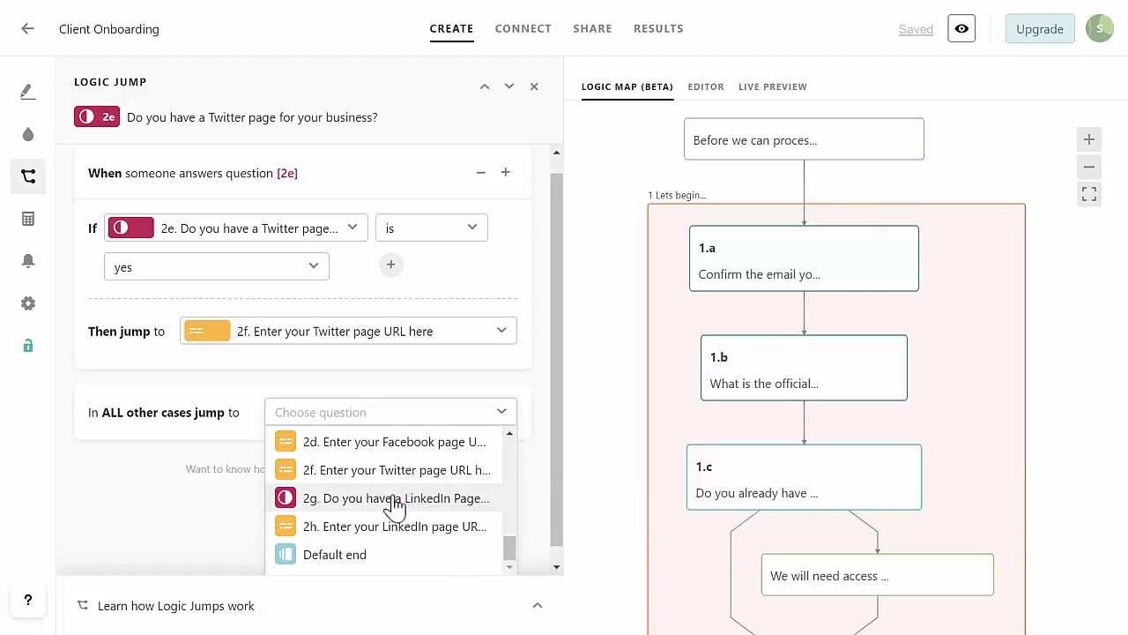
pyautogui.click(532, 90)
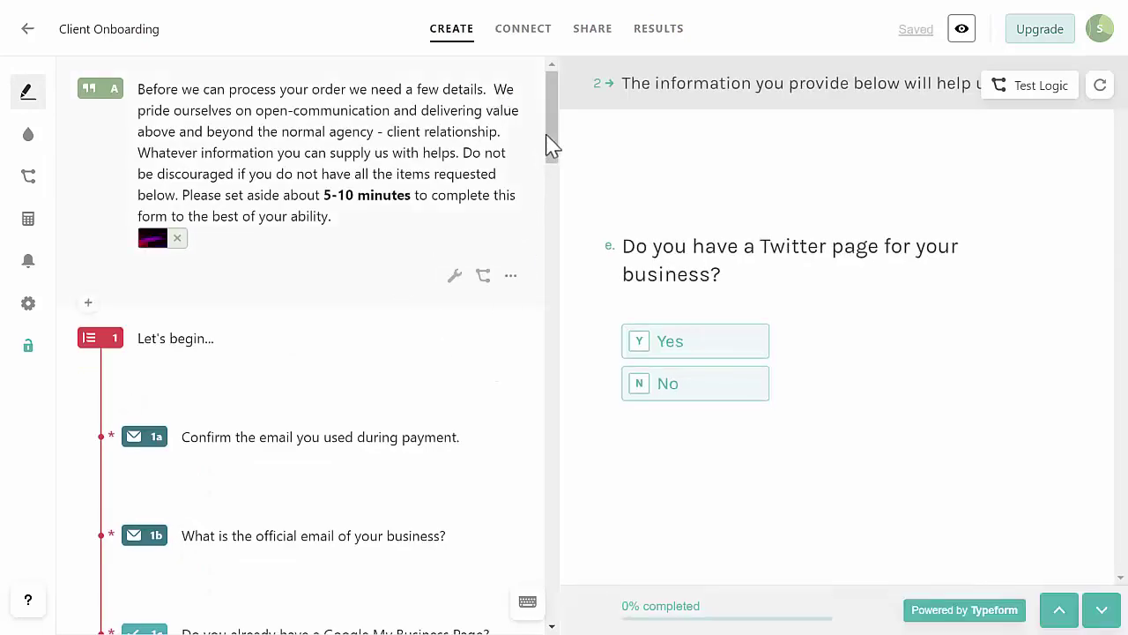
# Append Yes/No question 2i, 'Do you have an Instagram Page for your business? (not your personal profile)'.
pyautogui.moveTo(548, 132); pyautogui.dragTo(548, 168)
pyautogui.moveTo(543, 361); pyautogui.dragTo(555, 560)
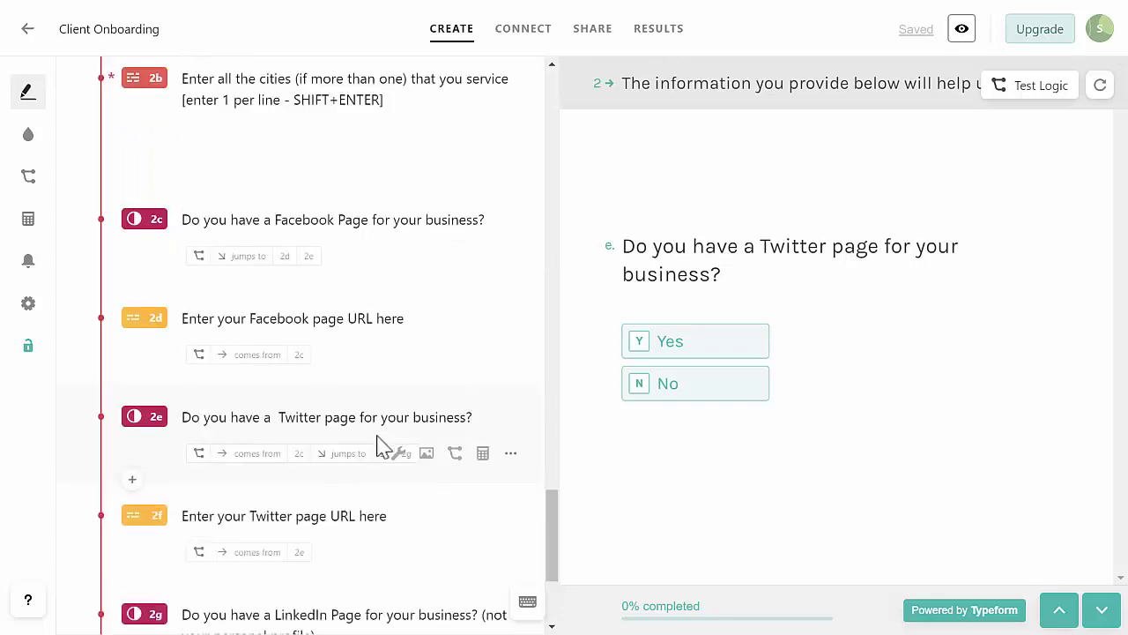
pyautogui.scroll(-3, 380, 446)
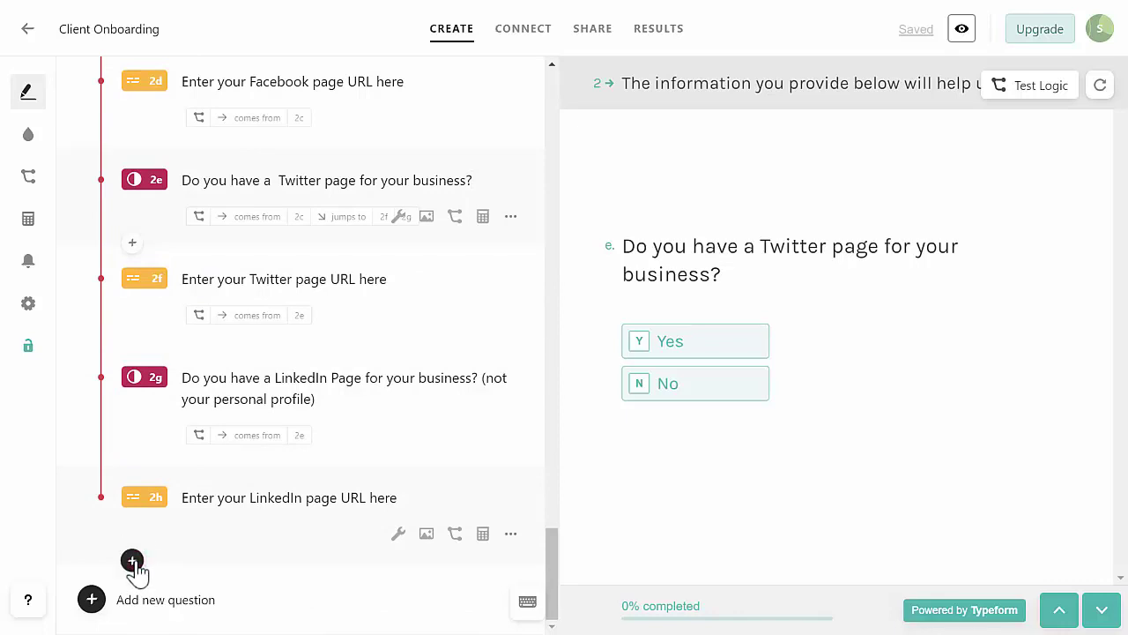
pyautogui.click(132, 561)
pyautogui.scroll(-2, 196, 522)
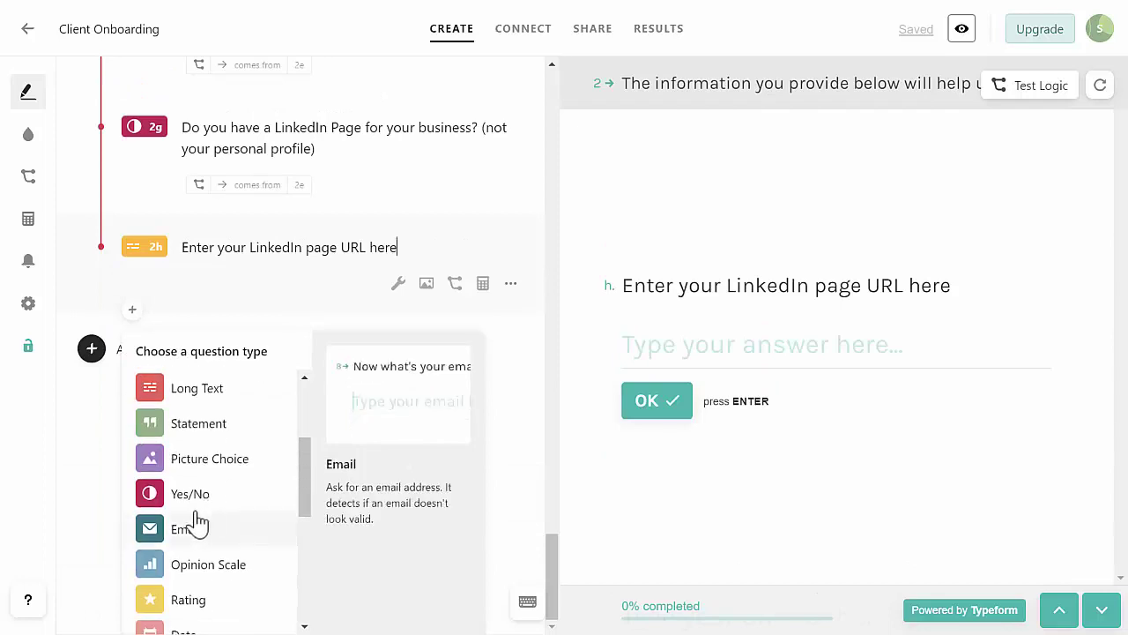
pyautogui.click(188, 498)
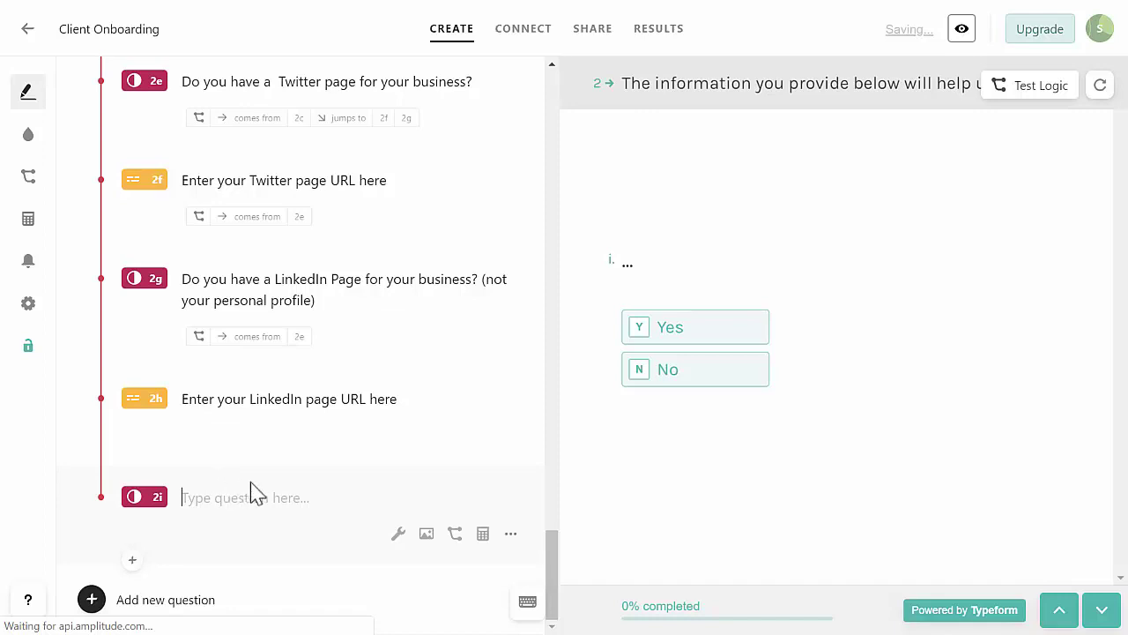
pyautogui.write('Do you have an Instagram Page for your business? (not your personal profile)')
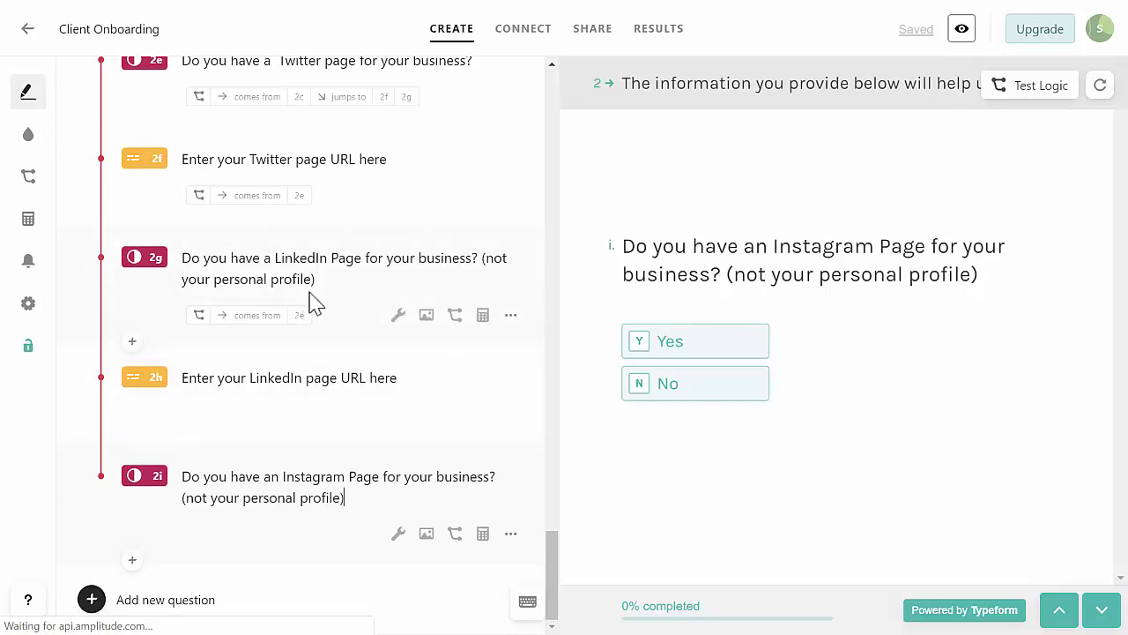
# Give 2g a logic jump: Yes goes to 2h, all other answers go to 2i.
pyautogui.click(453, 314)
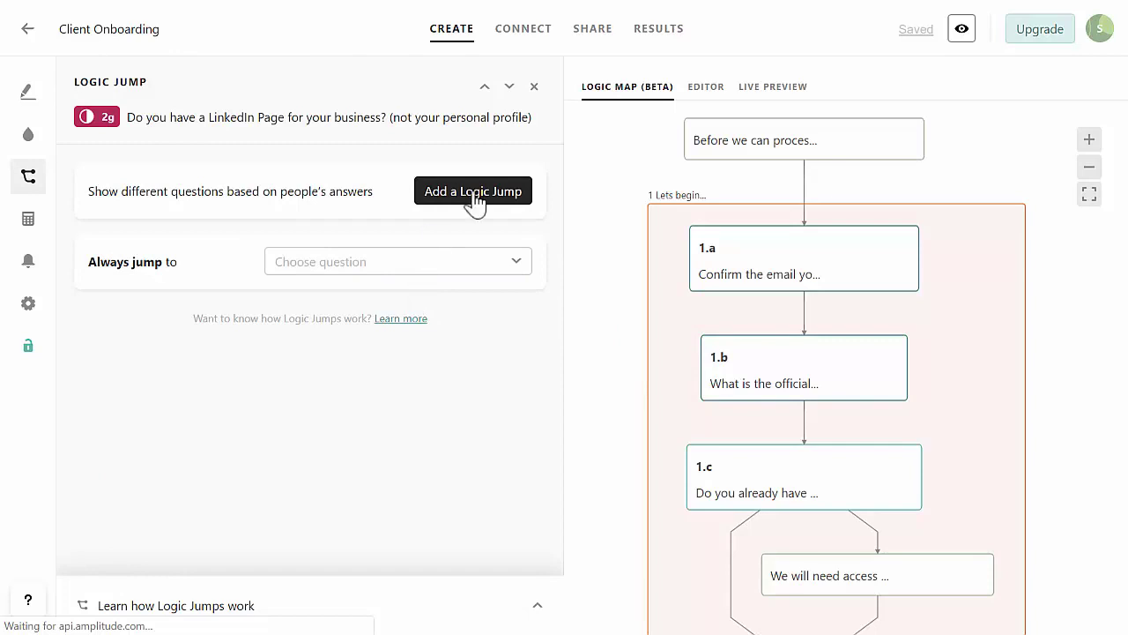
pyautogui.click(474, 192)
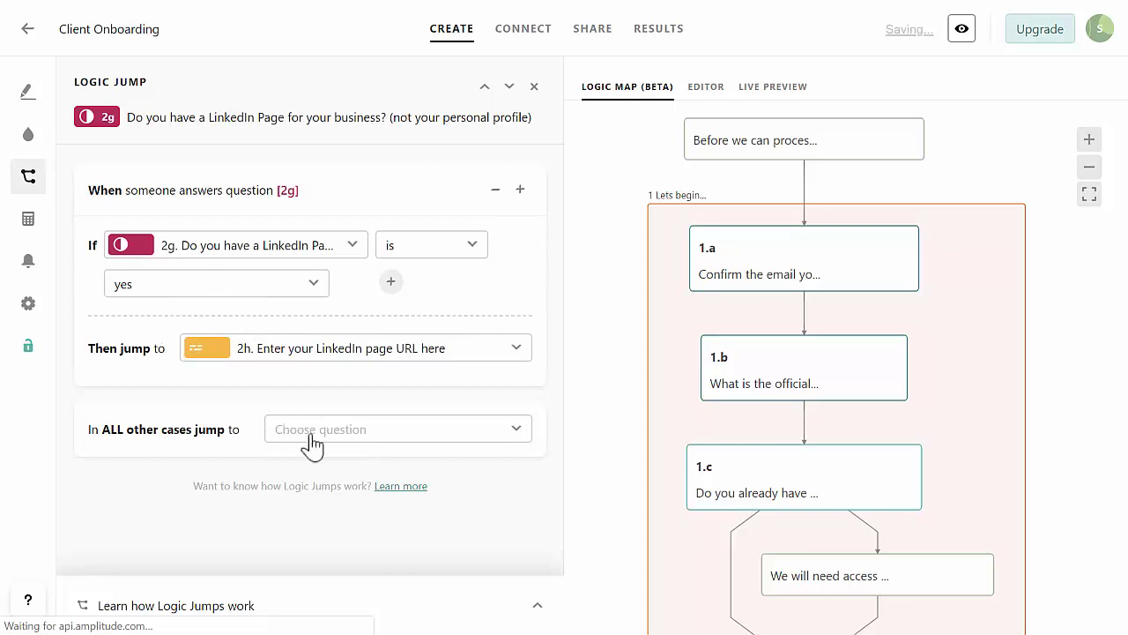
pyautogui.click(371, 430)
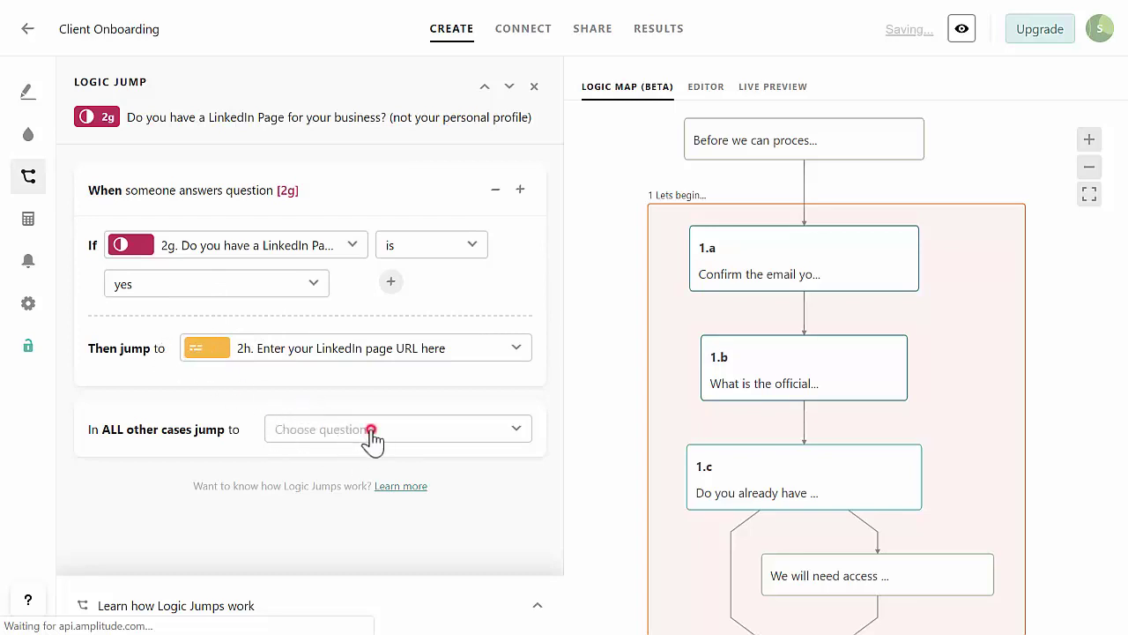
pyautogui.click(509, 447)
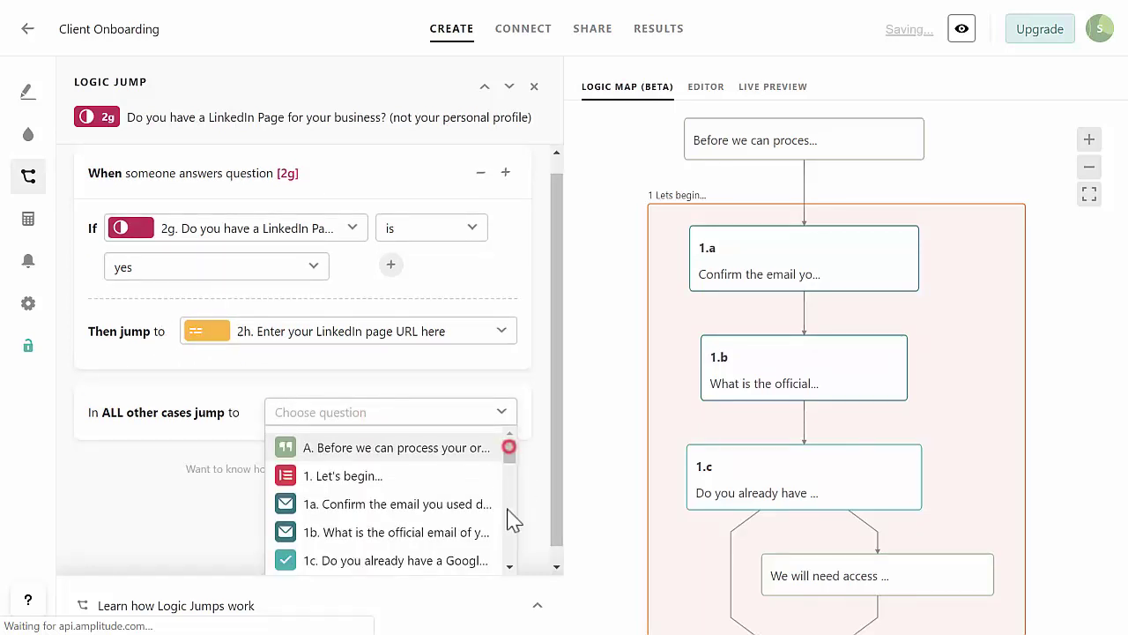
pyautogui.click(511, 542)
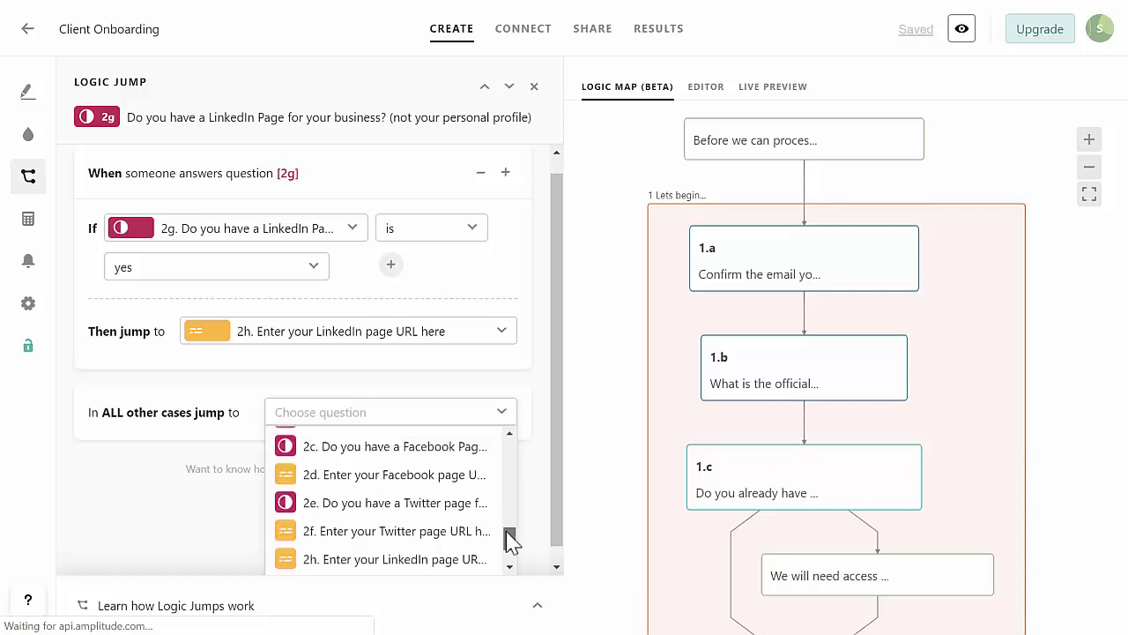
pyautogui.moveTo(511, 541); pyautogui.dragTo(513, 557)
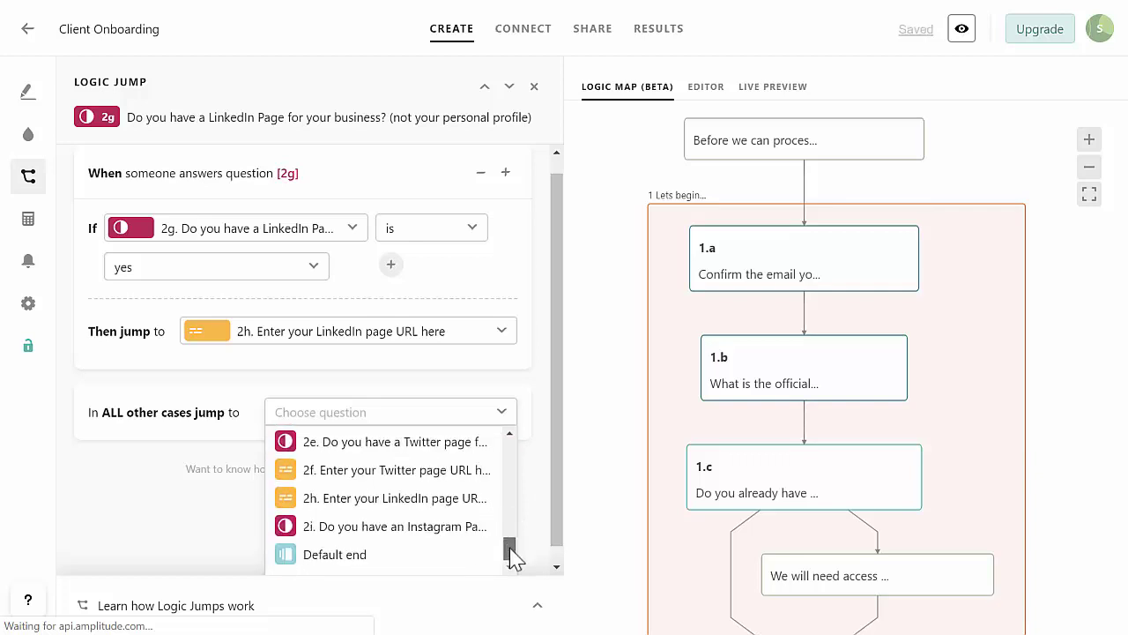
pyautogui.click(403, 527)
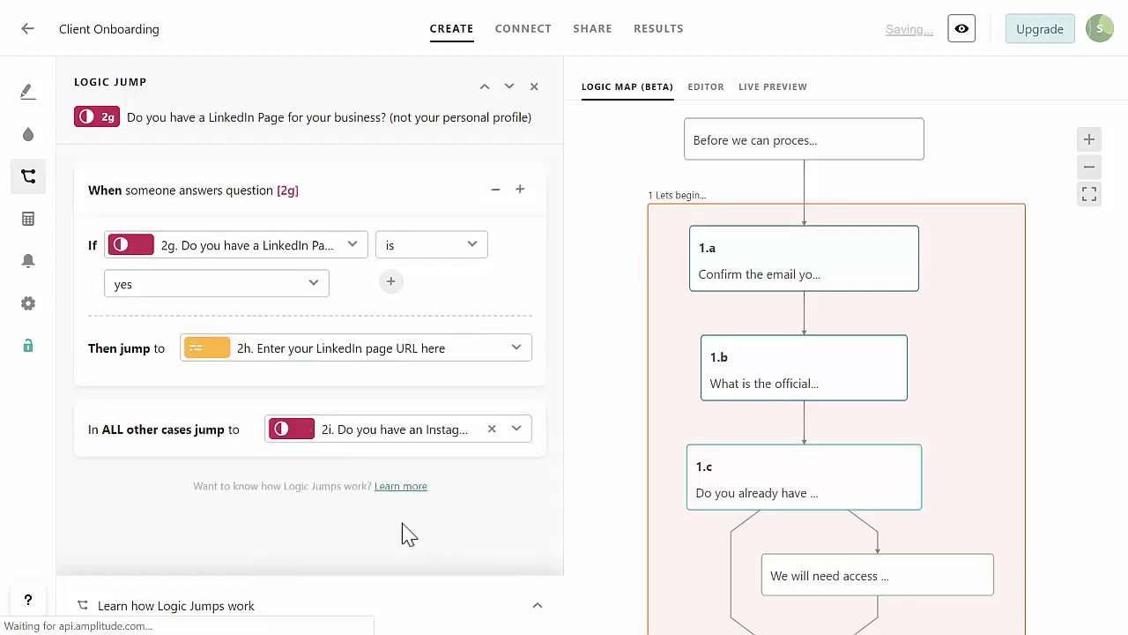
pyautogui.click(532, 90)
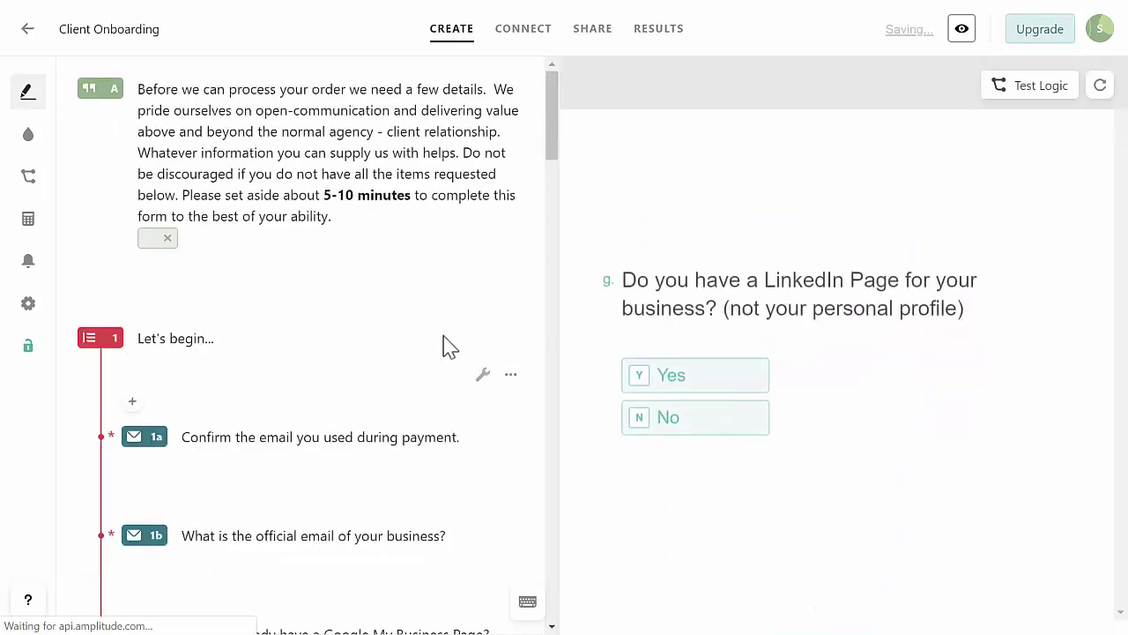
# Insert Short Text question 2j after 2i titled 'Enter your Instagram page URL here'.
pyautogui.scroll(-15, 446, 344)
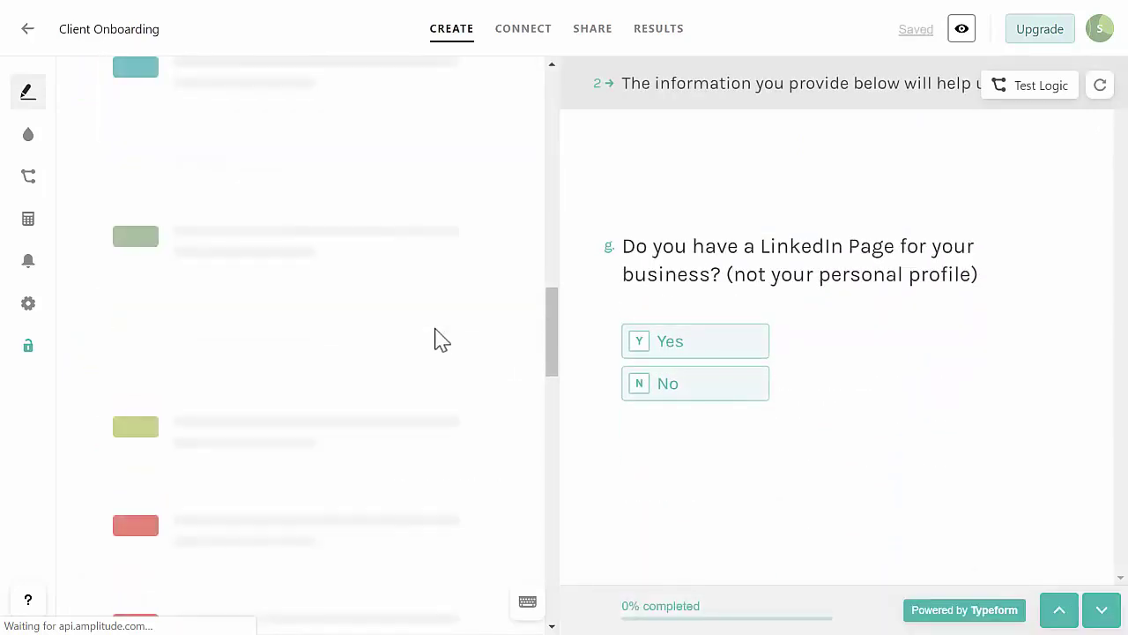
pyautogui.scroll(-10, 441, 339)
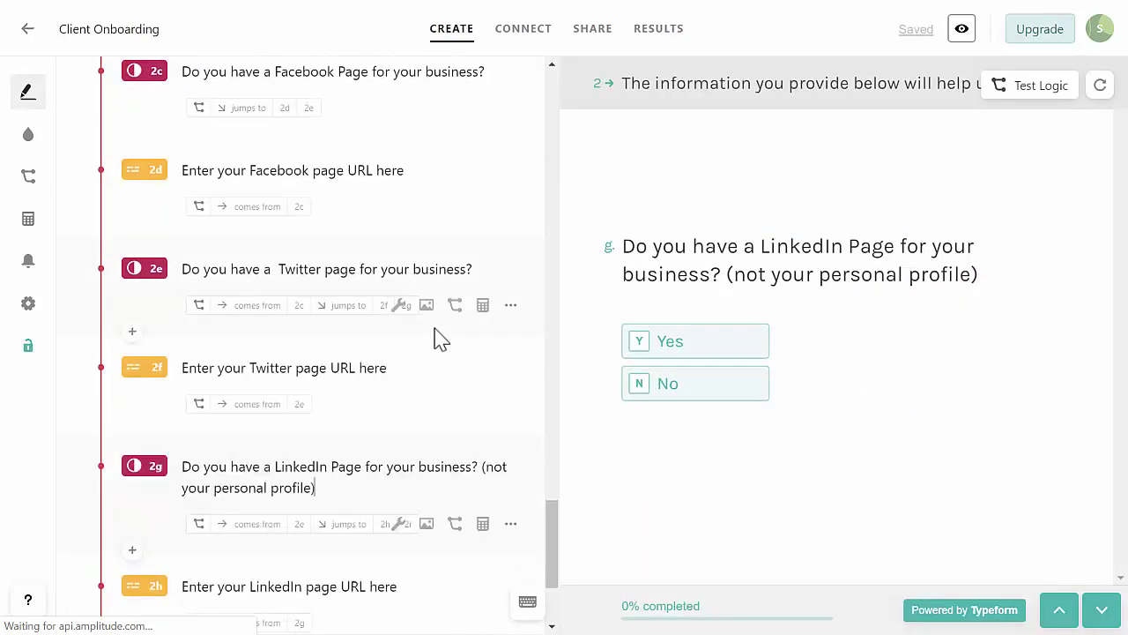
pyautogui.scroll(-3, 440, 339)
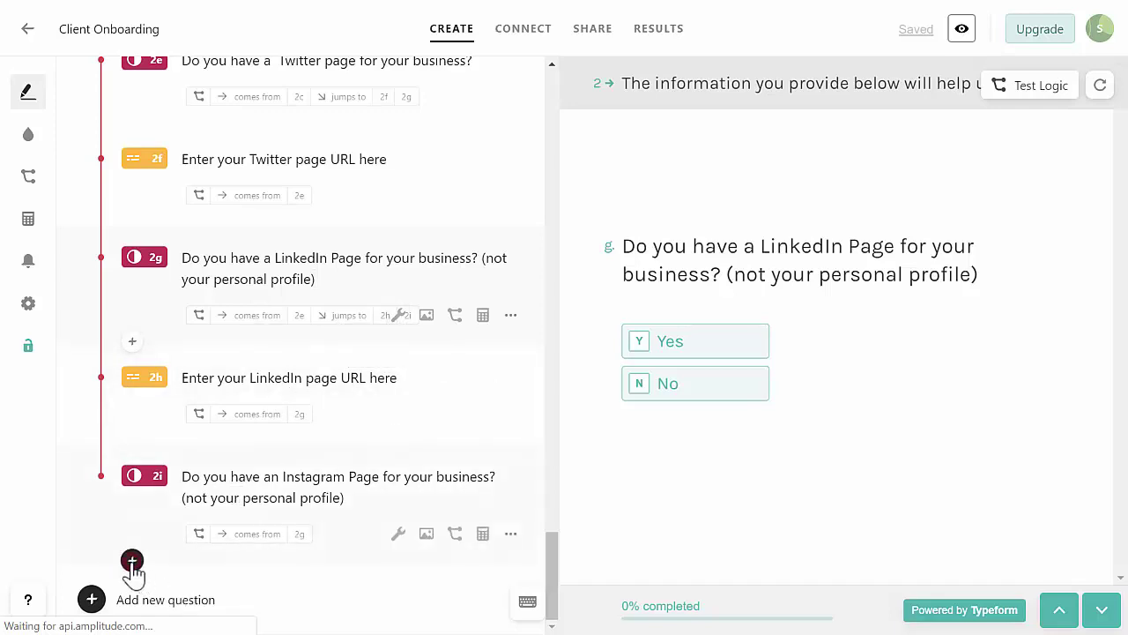
pyautogui.click(133, 561)
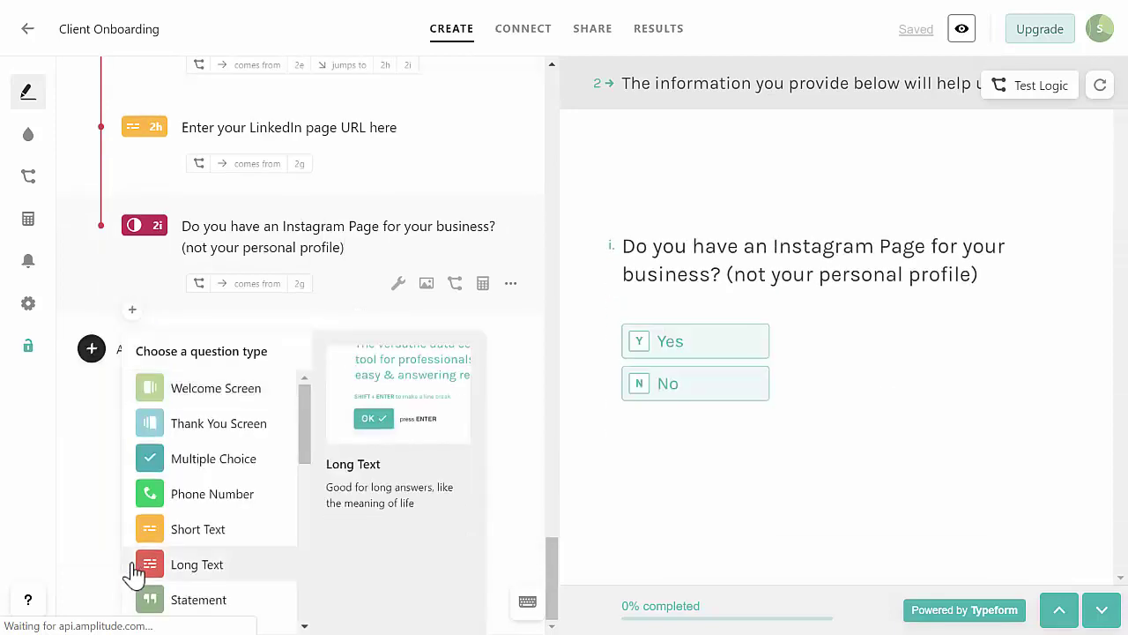
pyautogui.click(207, 532)
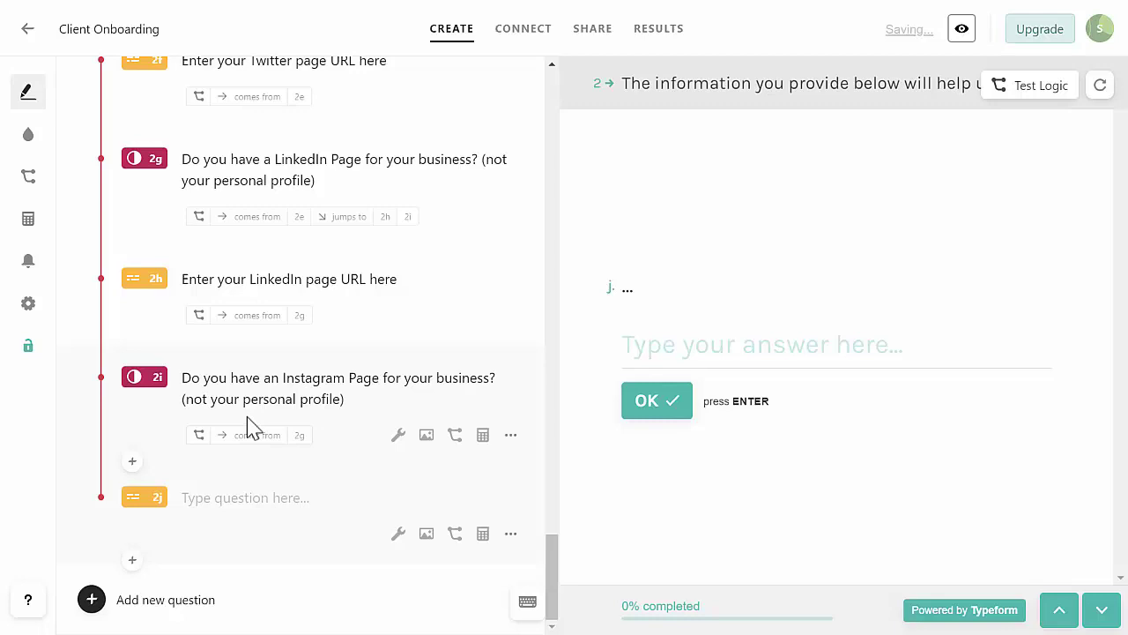
pyautogui.click(256, 496)
pyautogui.write('Enter your Instagram page URL here')
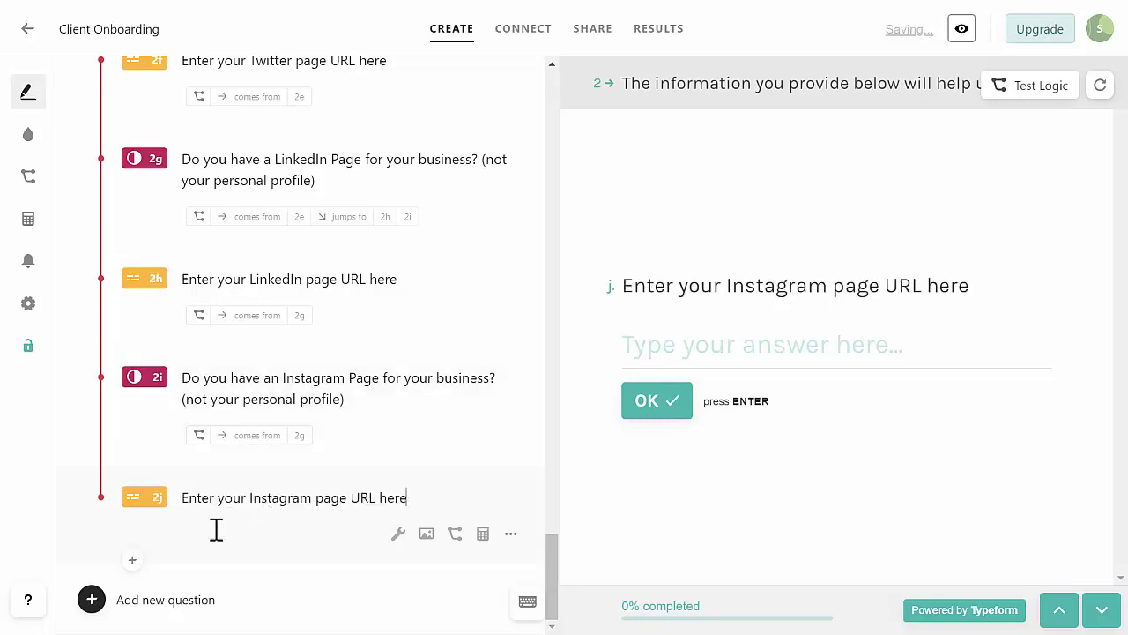
pyautogui.click(131, 560)
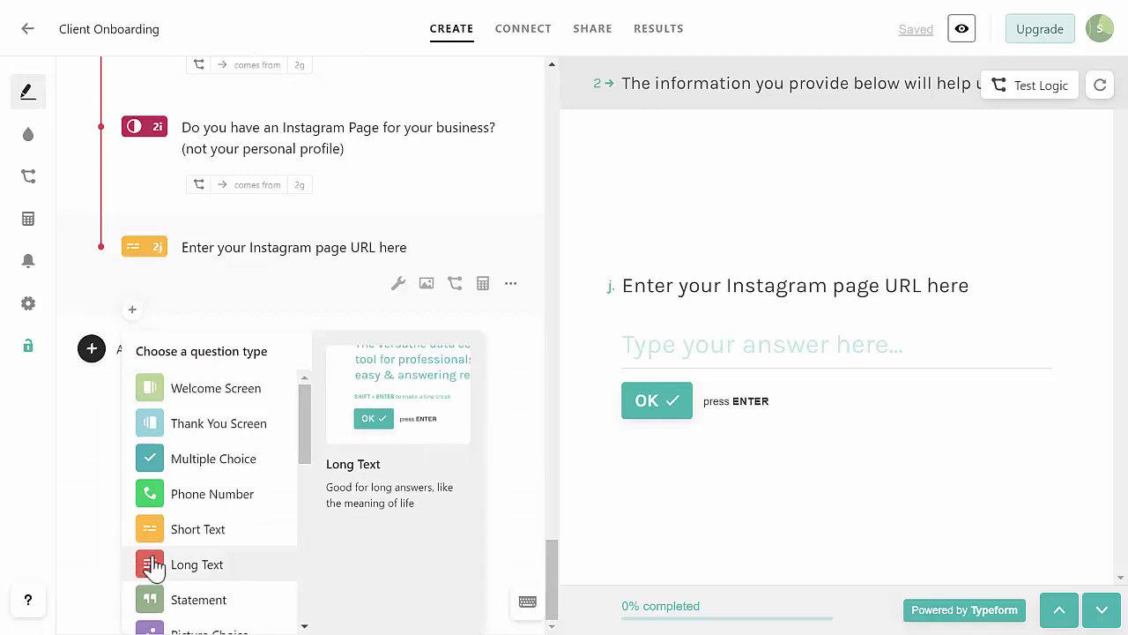
# Make new question 2k a Yes/No titled 'Do you have a Yelp Listing for your business?'.
pyautogui.scroll(-3, 182, 539)
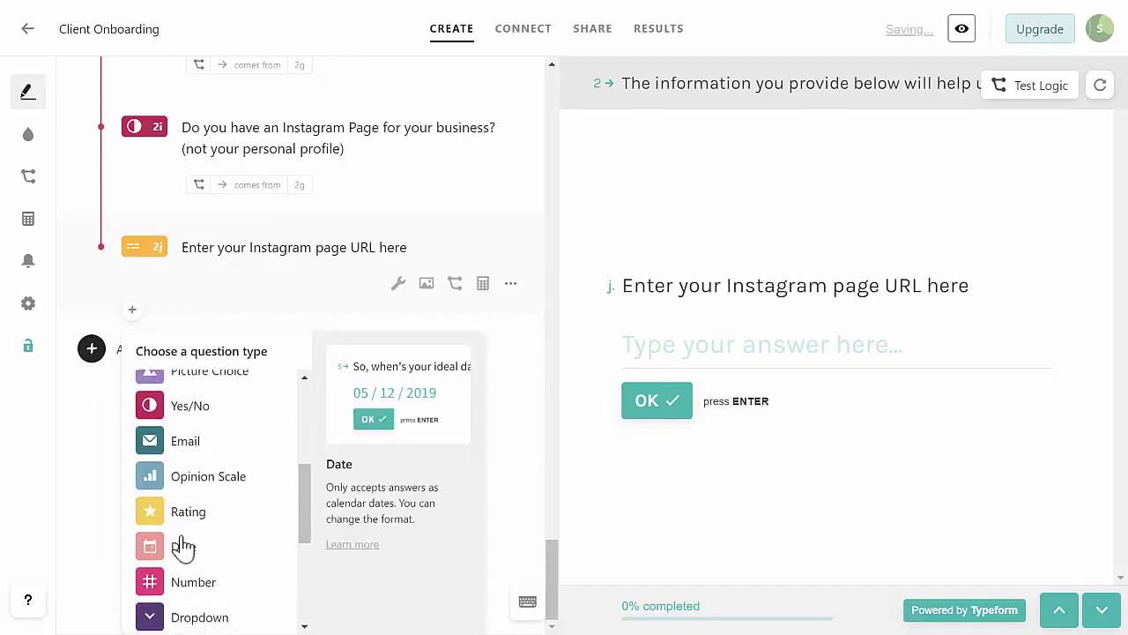
pyautogui.click(198, 410)
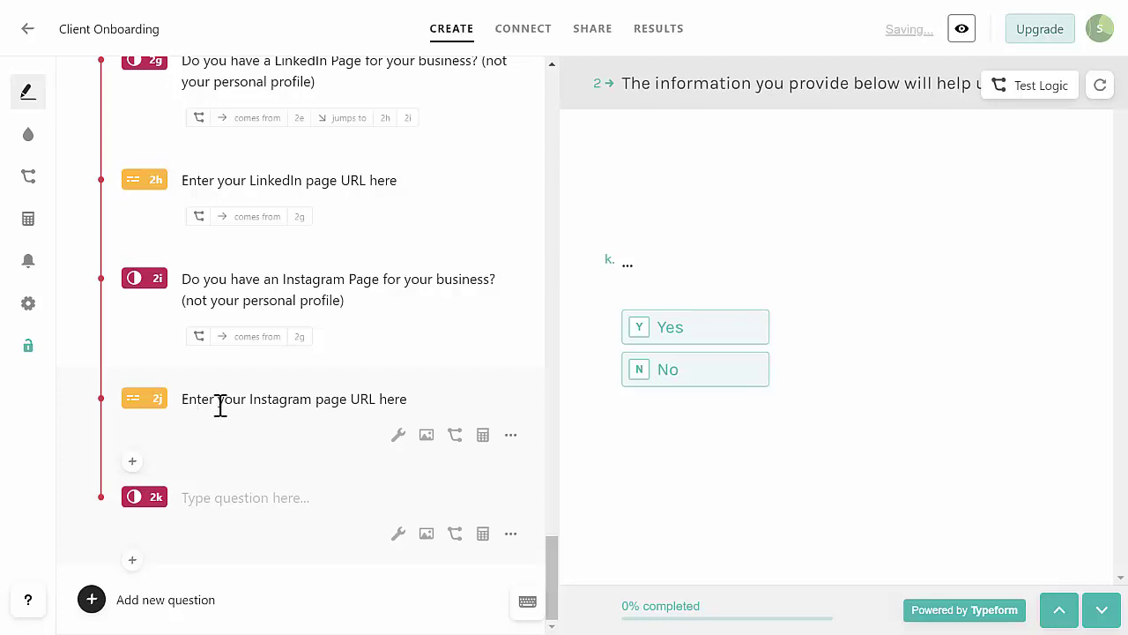
pyautogui.write('Do you have a Yelp Listing for your business?')
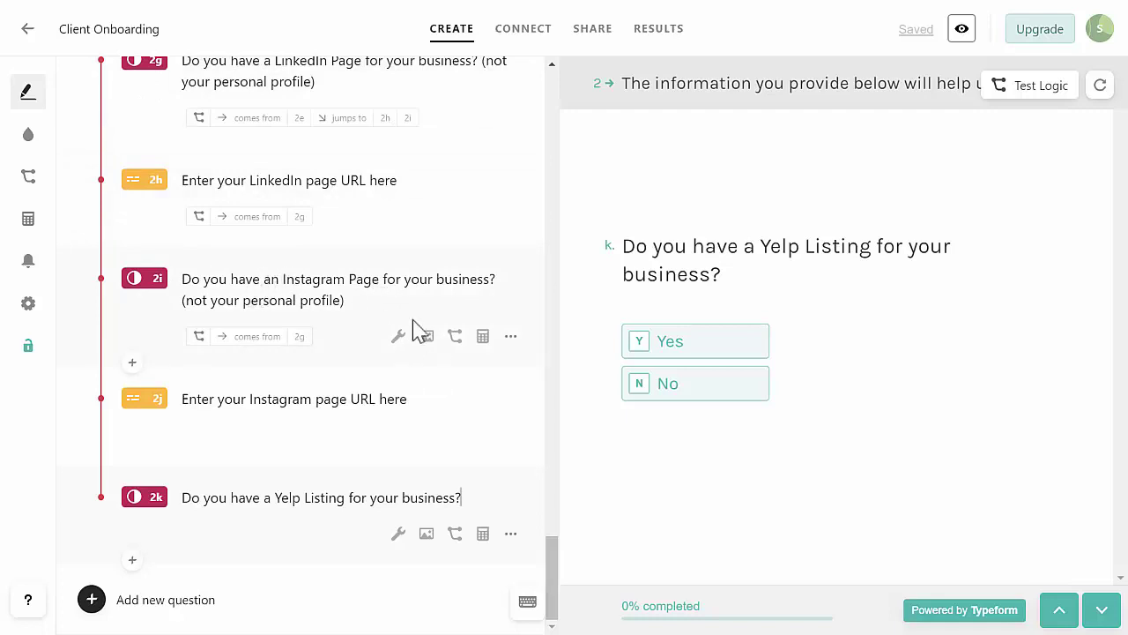
# Add a logic jump on 2i: Yes goes to 2j, all other cases jump to 2k.
pyautogui.click(455, 337)
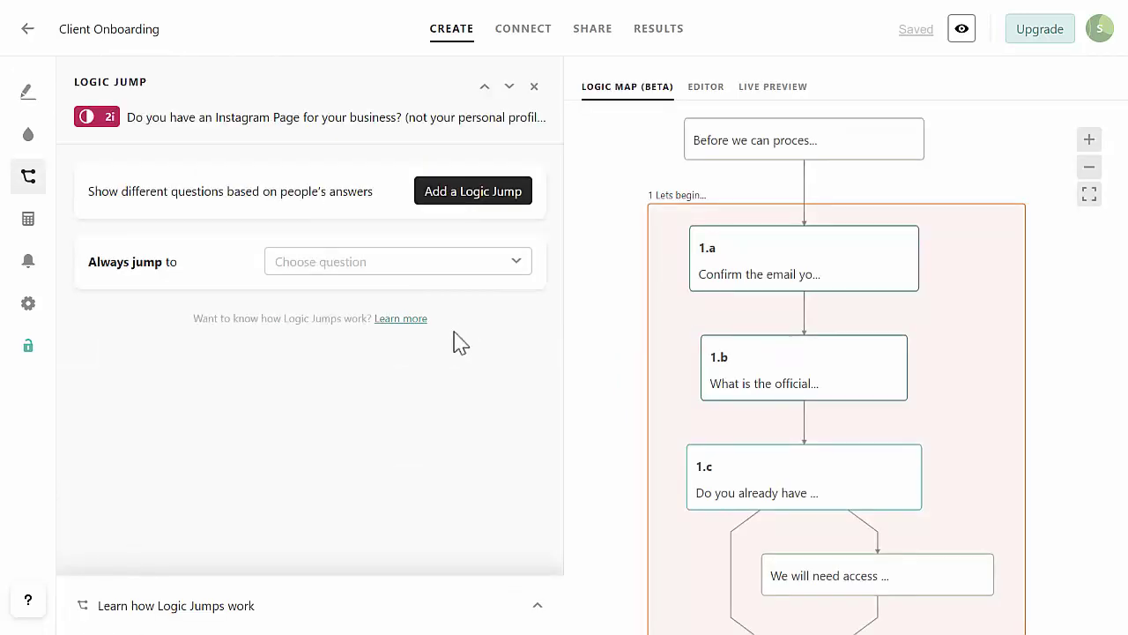
pyautogui.click(476, 196)
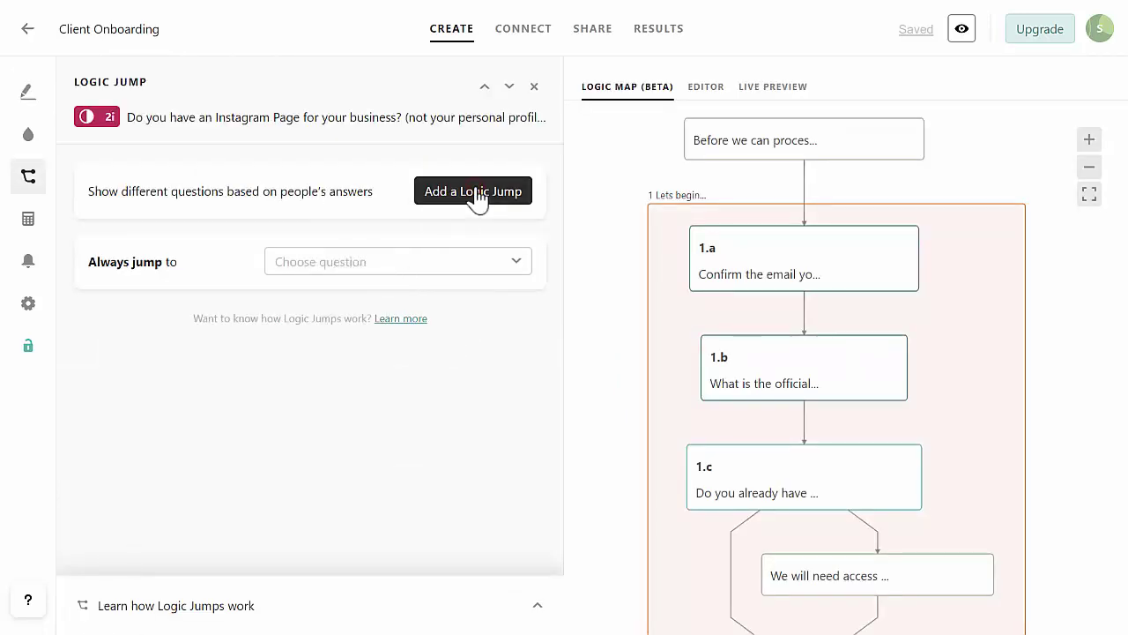
pyautogui.click(476, 195)
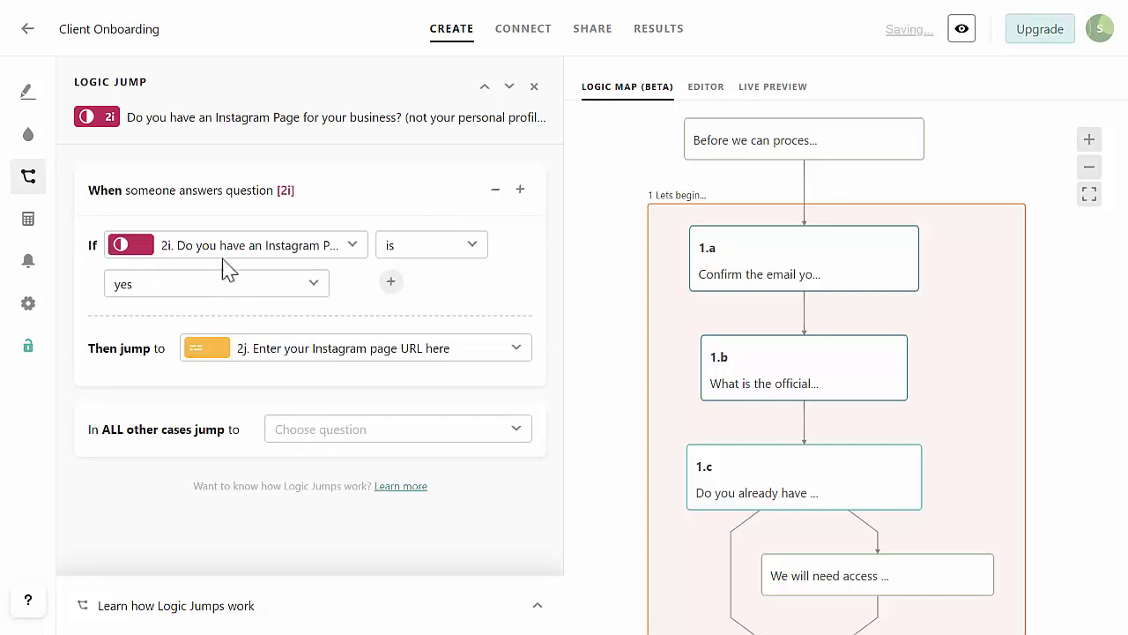
pyautogui.click(419, 430)
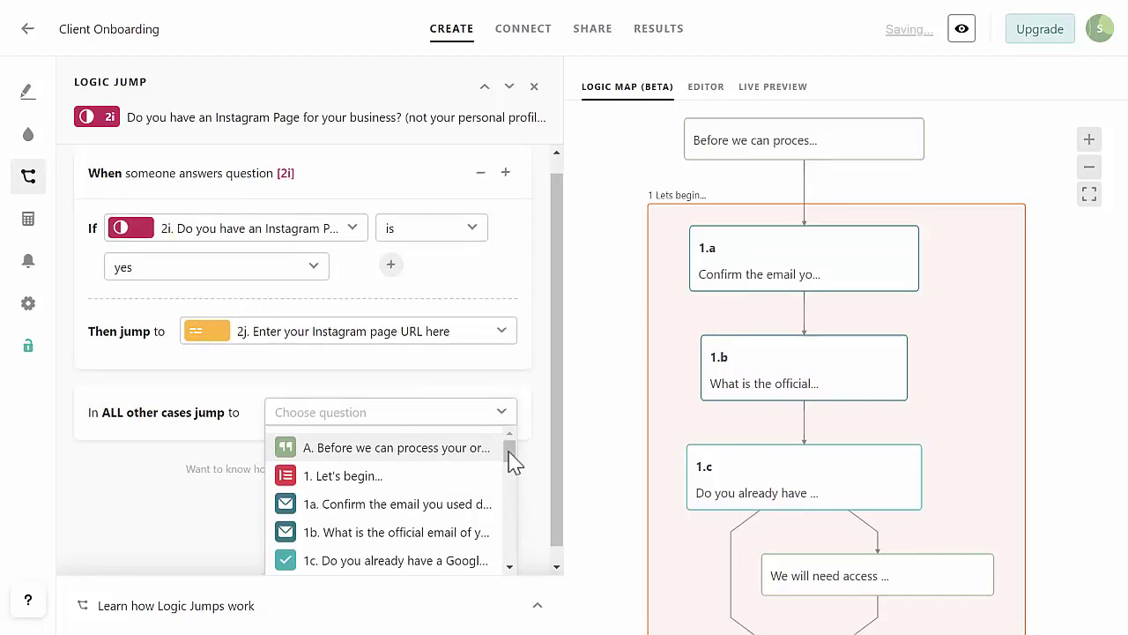
pyautogui.moveTo(508, 452); pyautogui.dragTo(513, 542)
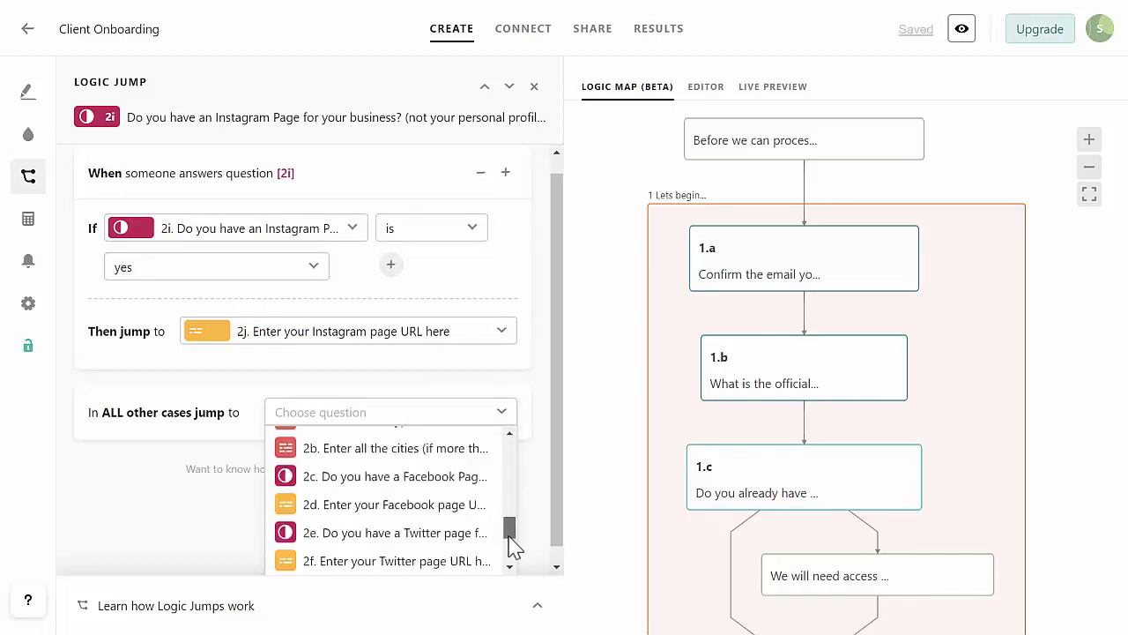
pyautogui.scroll(-2, 511, 539)
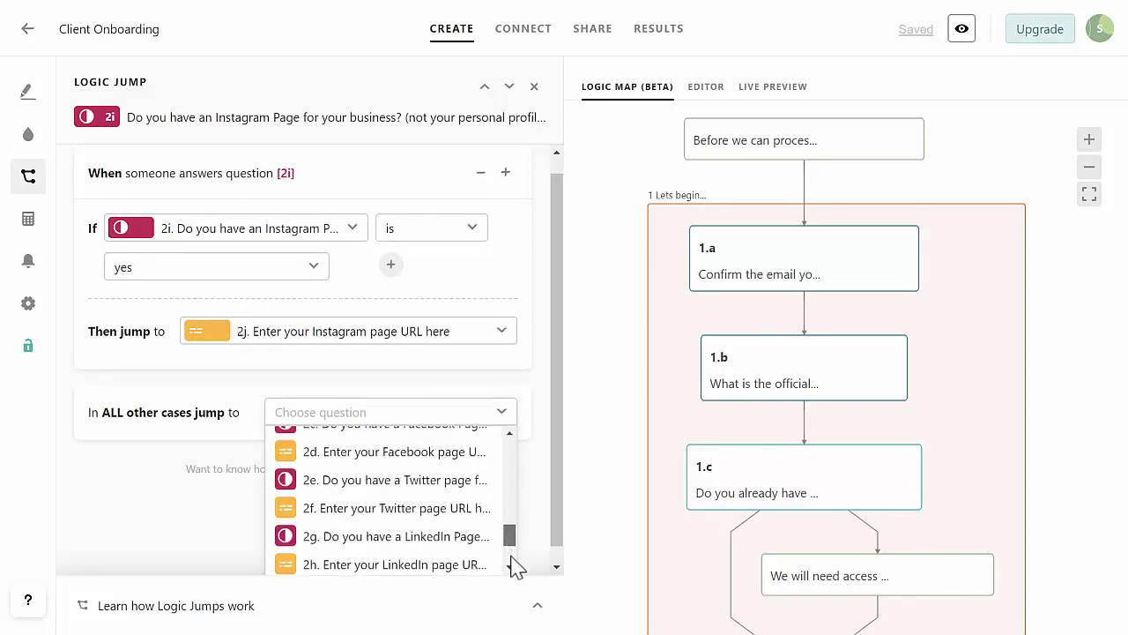
pyautogui.scroll(-3, 511, 565)
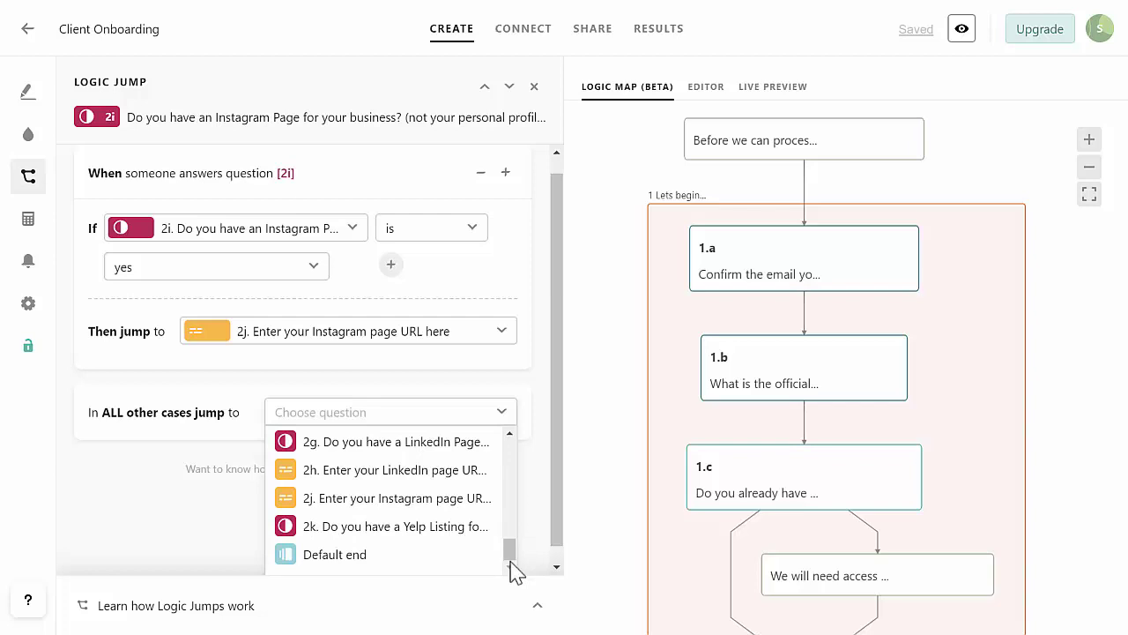
pyautogui.click(376, 528)
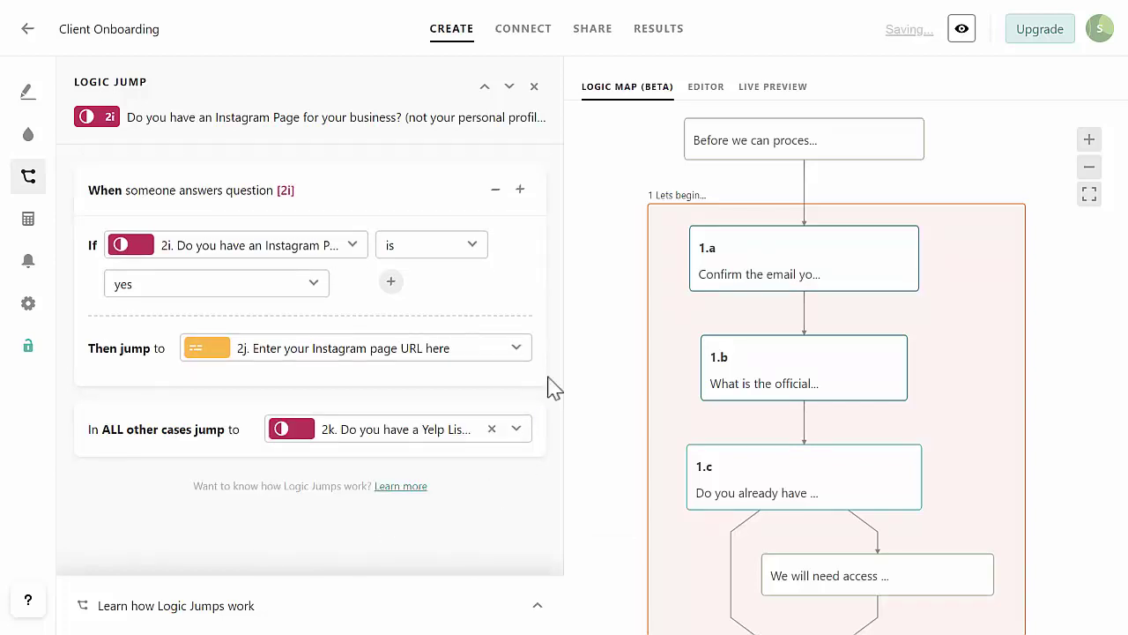
pyautogui.click(534, 89)
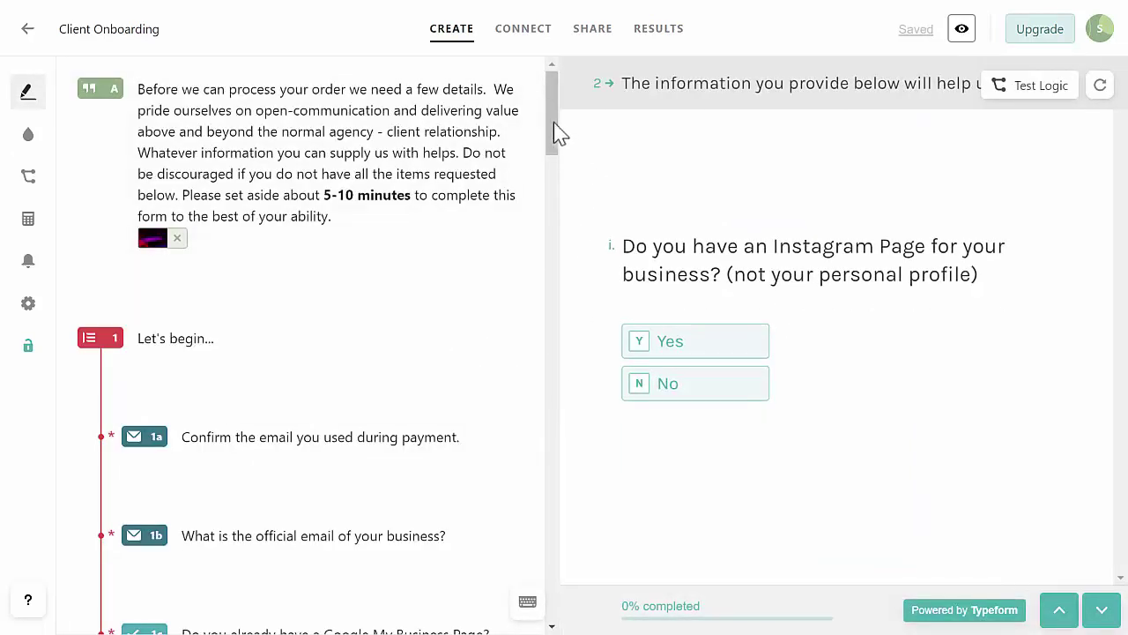
pyautogui.moveTo(554, 131); pyautogui.dragTo(559, 433)
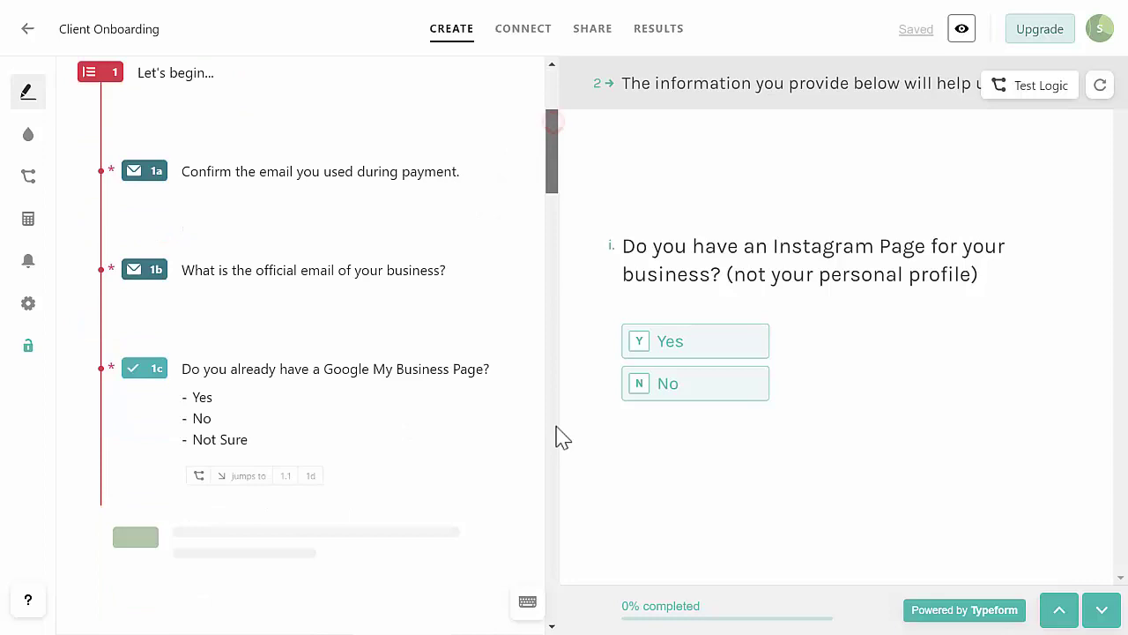
# Insert Short Text question 2l 'Enter your Yelp page URL here' after 2k, fixing the 'oyour' typo.
pyautogui.click(553, 599)
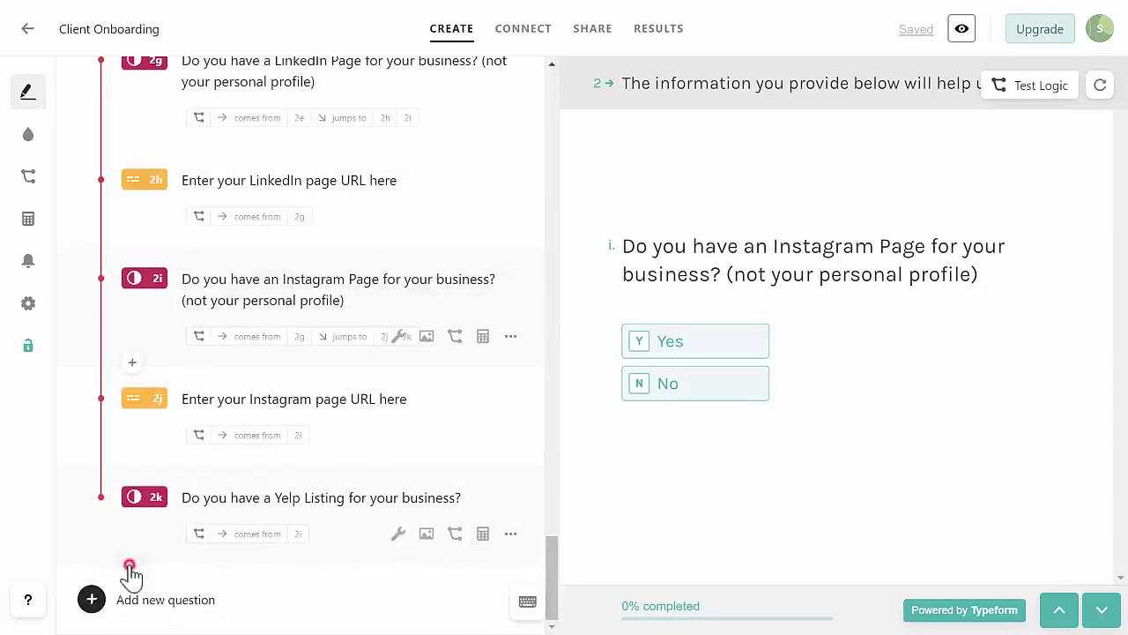
pyautogui.click(131, 564)
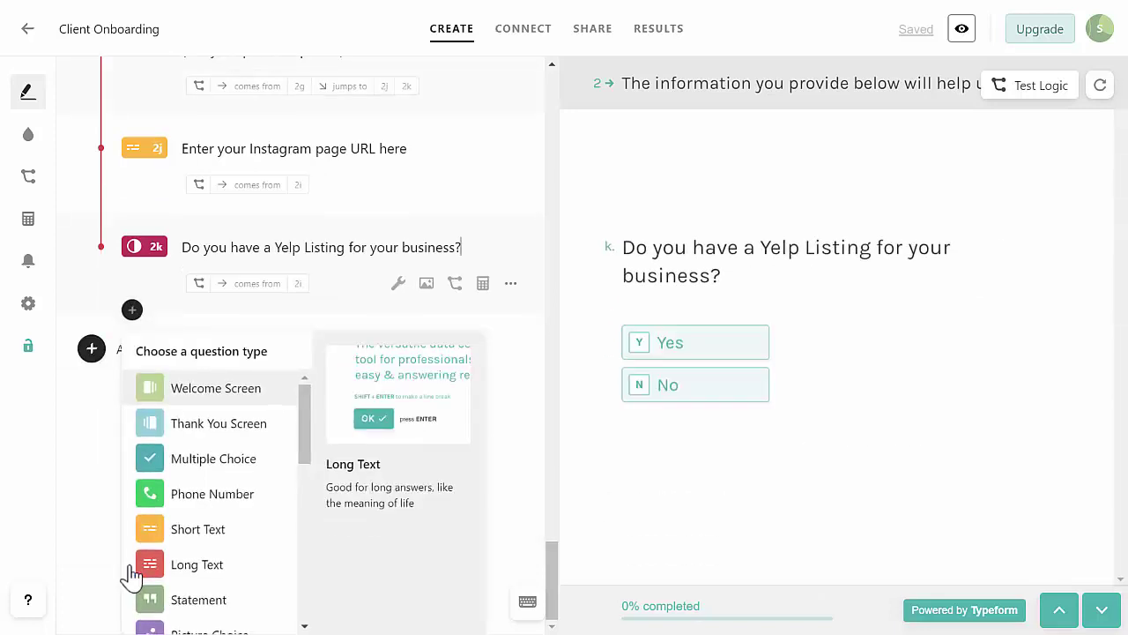
pyautogui.click(210, 534)
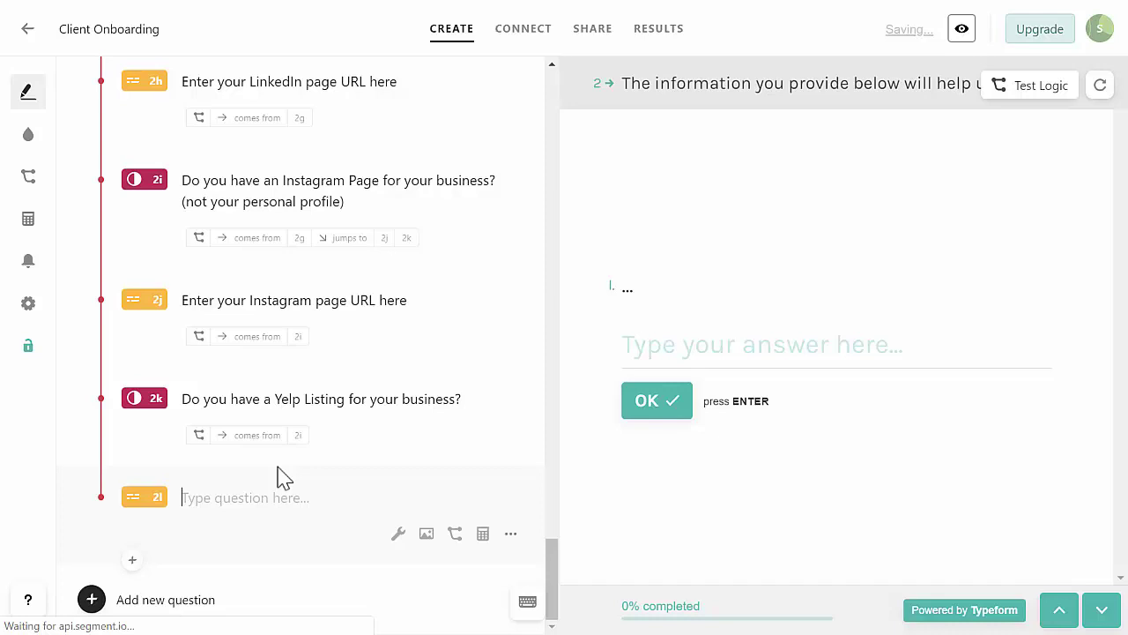
pyautogui.write('Enter oyour Yelp page URL here')
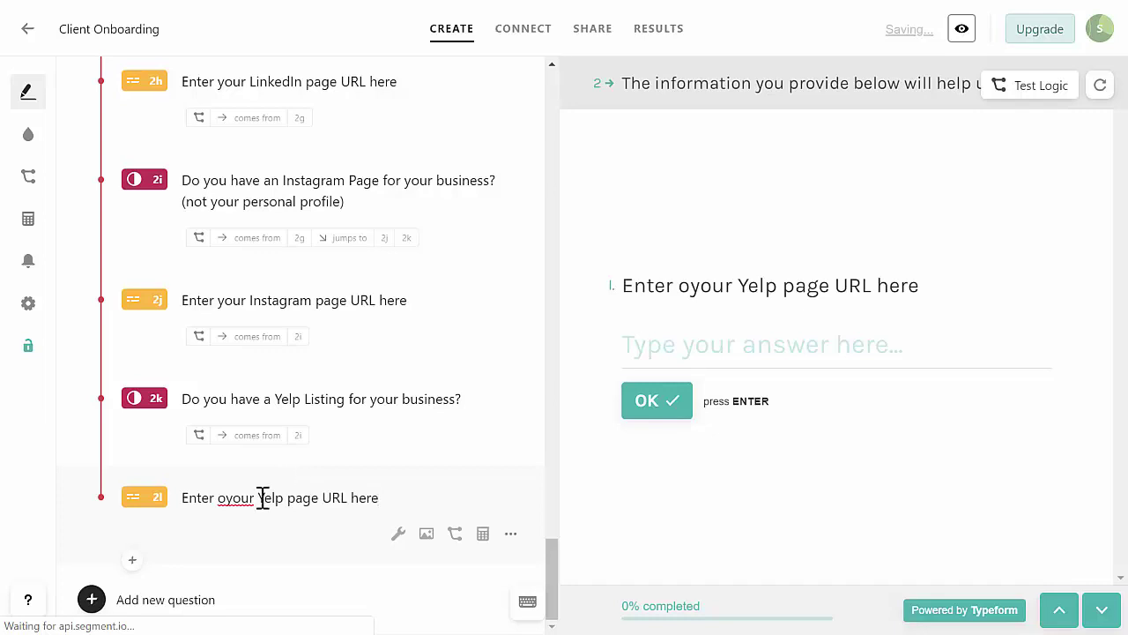
pyautogui.click(227, 499)
pyautogui.press('BackSpace')
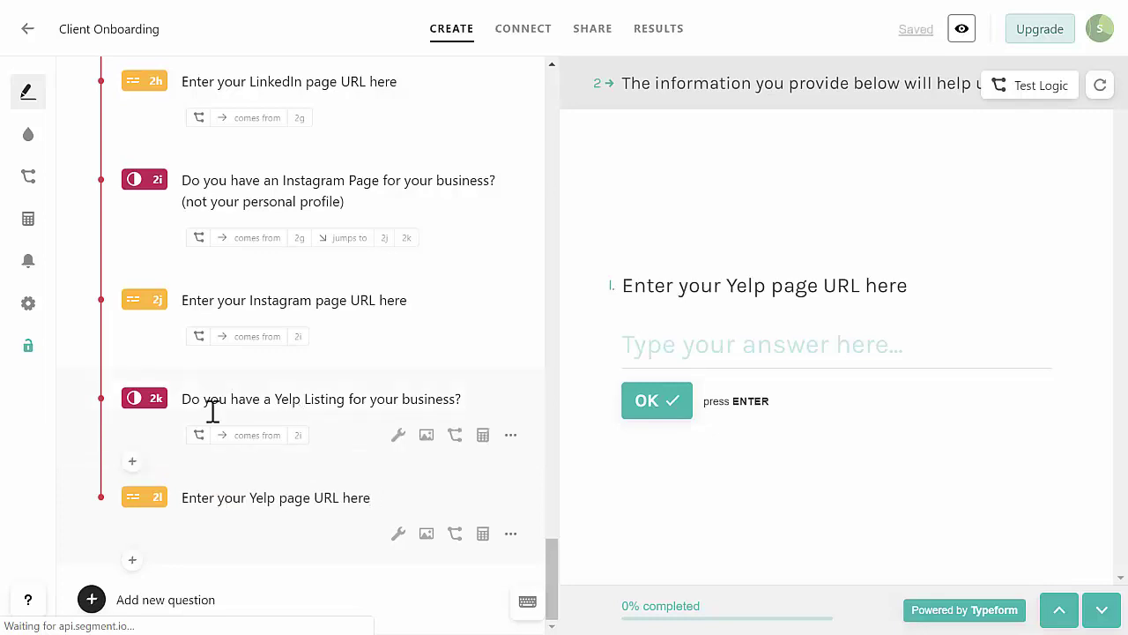
# Insert Yes/No question 2m after 2l and begin its title with 'Do you havea'.
pyautogui.click(133, 559)
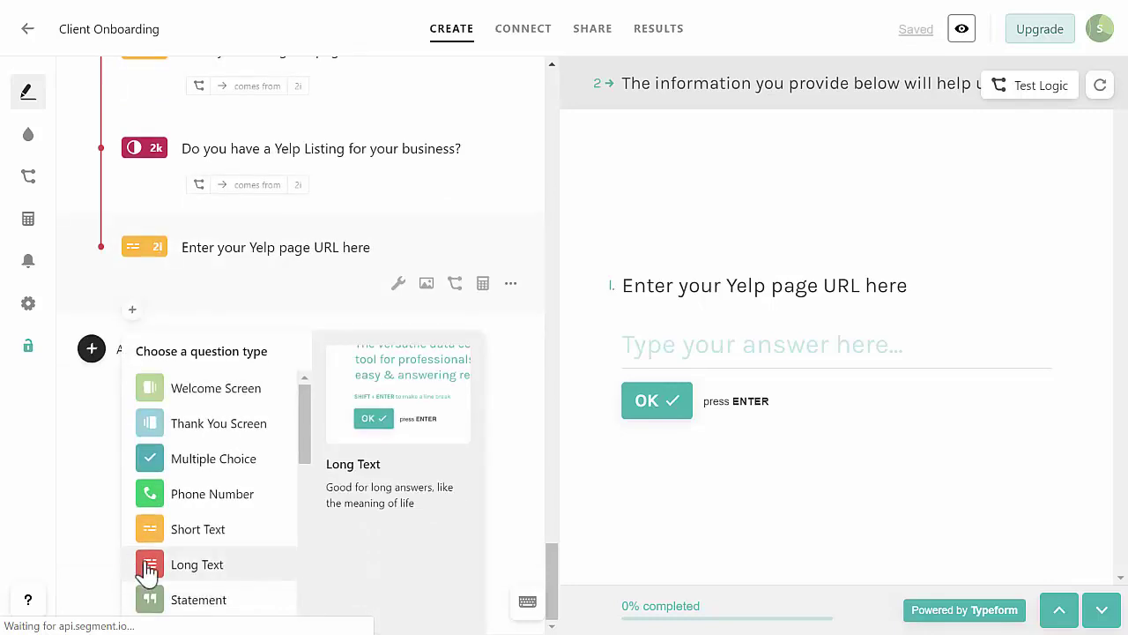
pyautogui.scroll(-4, 202, 536)
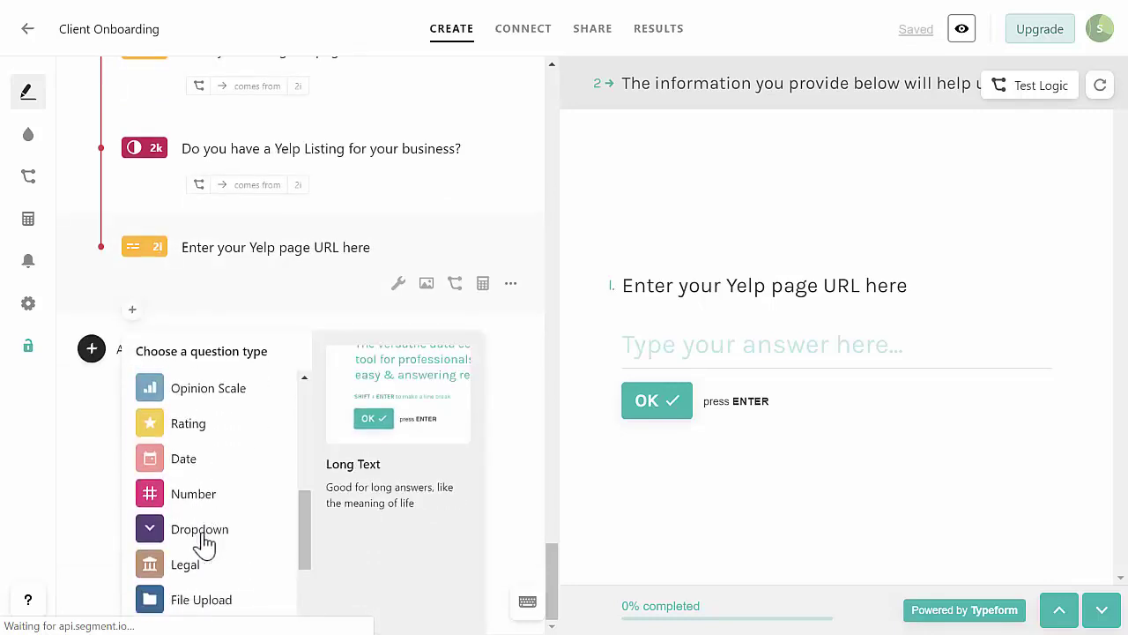
pyautogui.scroll(-1, 305, 542)
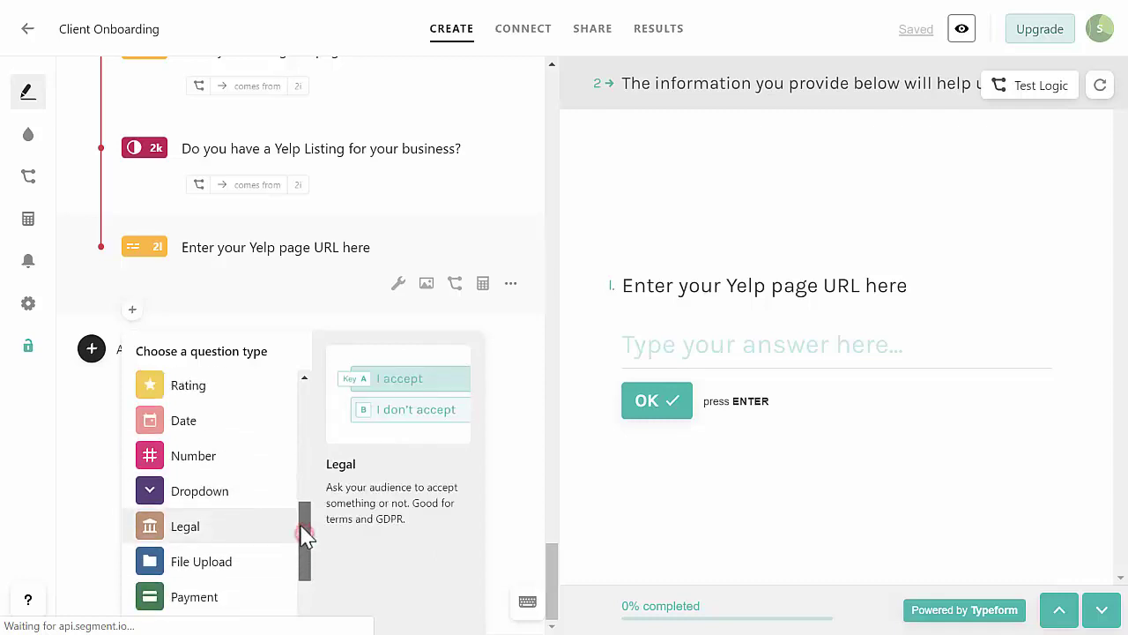
pyautogui.moveTo(305, 534); pyautogui.dragTo(304, 507)
pyautogui.click(194, 441)
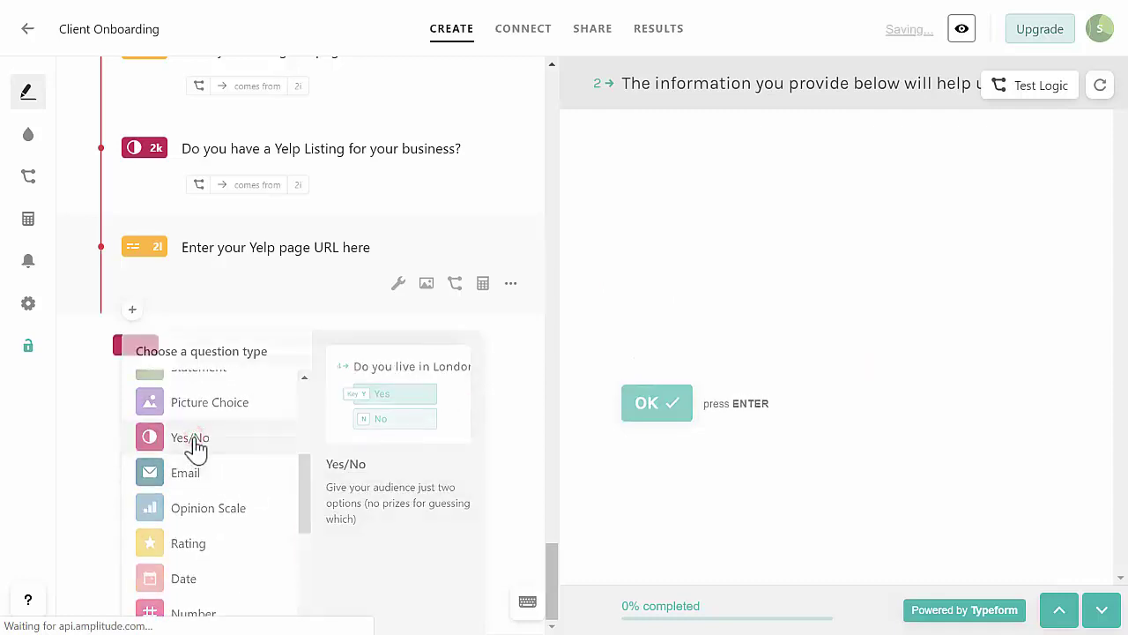
pyautogui.scroll(2, 196, 445)
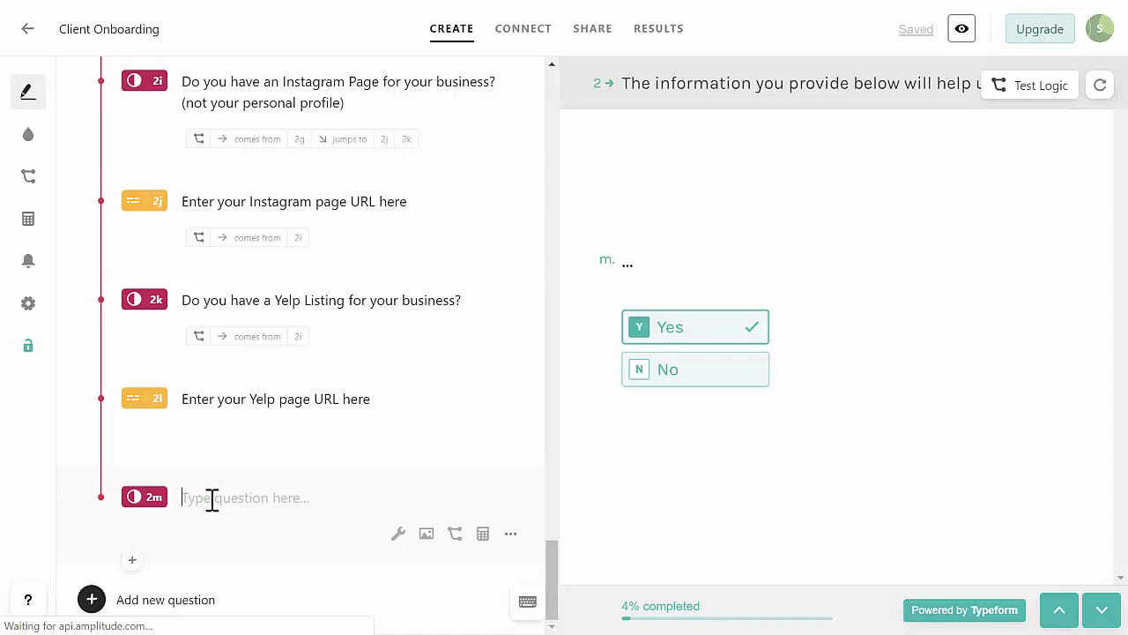
pyautogui.write('D')
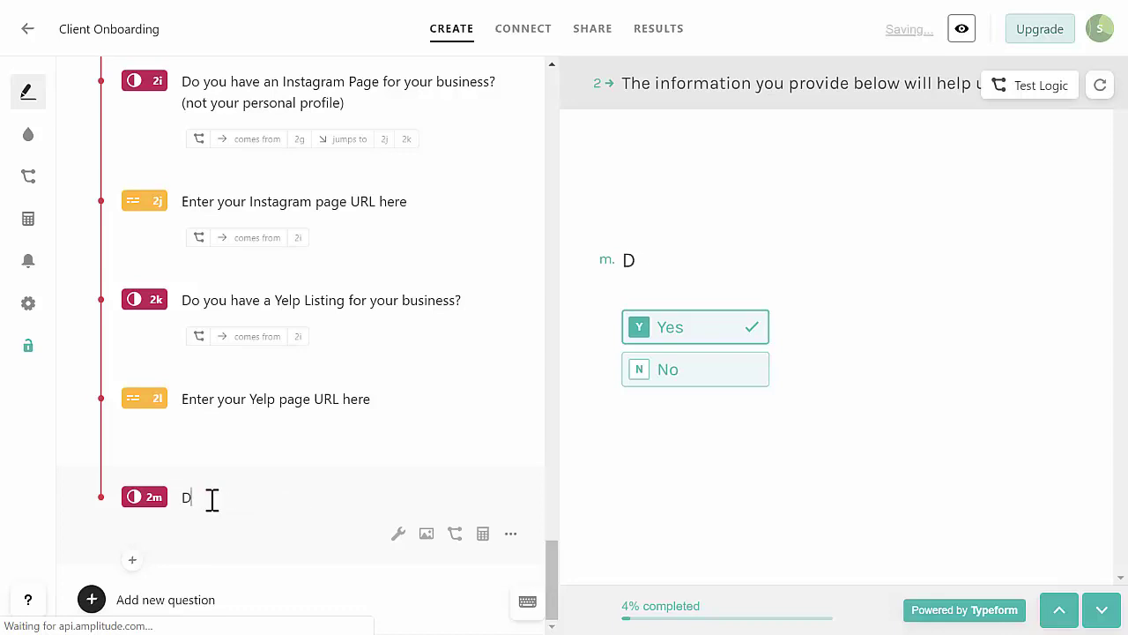
pyautogui.write('o you havea')
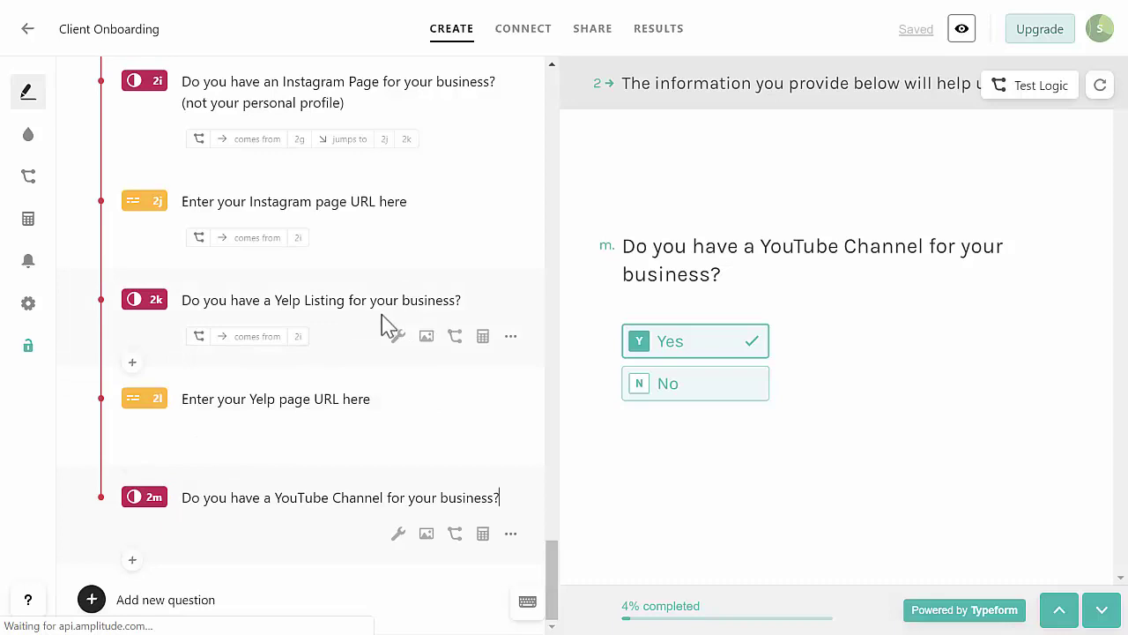
# Add a logic jump on 2k: Yes goes to 2l, all other cases jump to 2m.
pyautogui.click(451, 338)
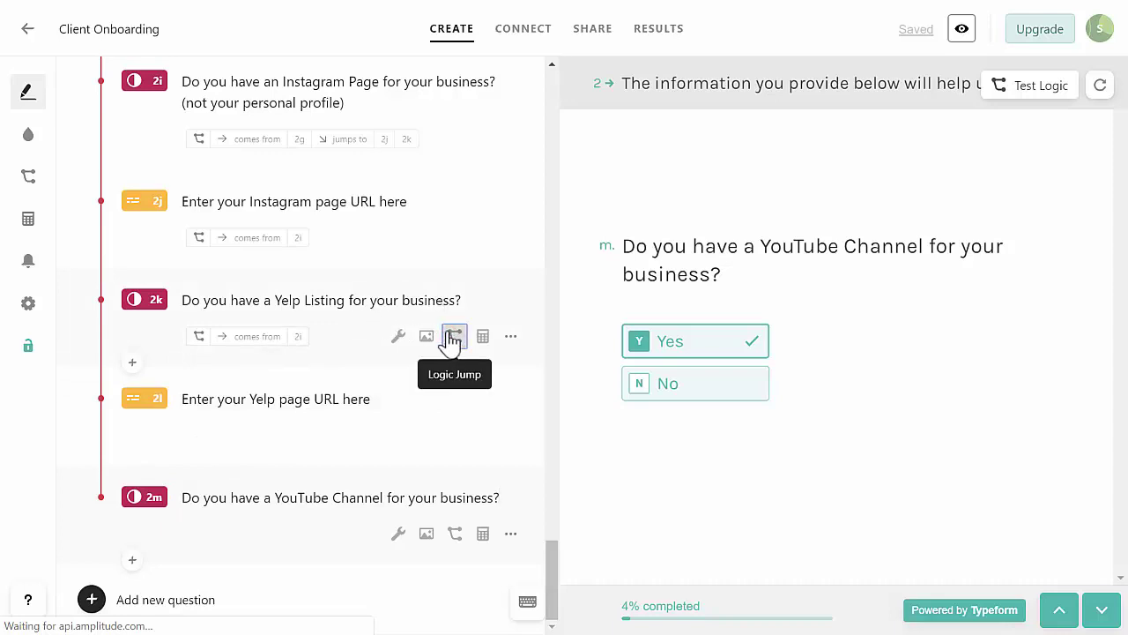
pyautogui.click(445, 342)
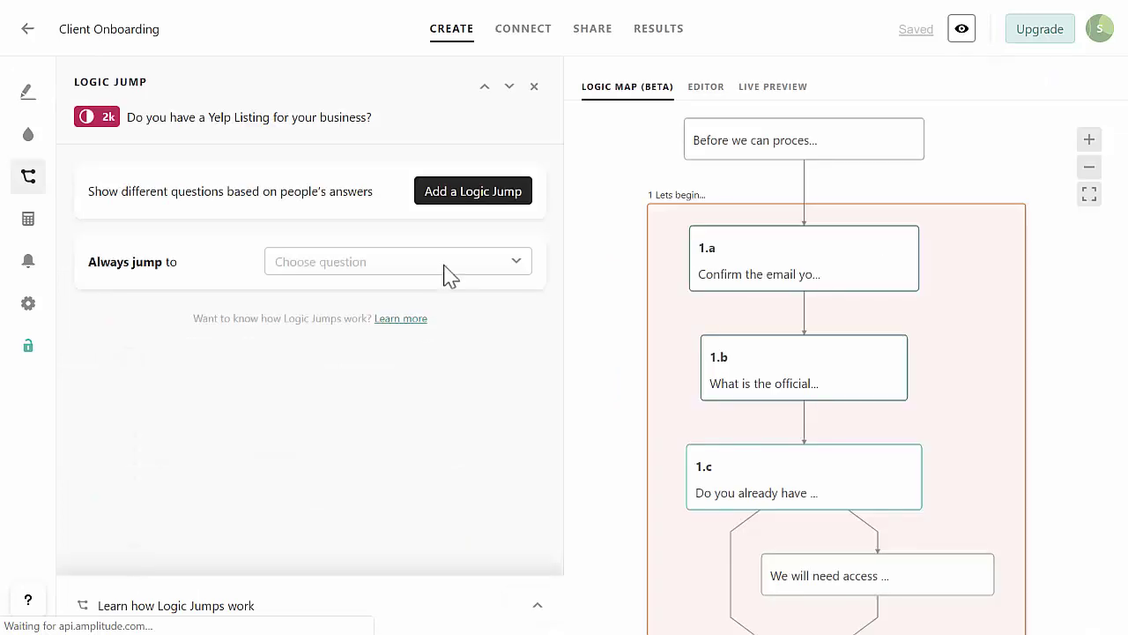
pyautogui.click(467, 199)
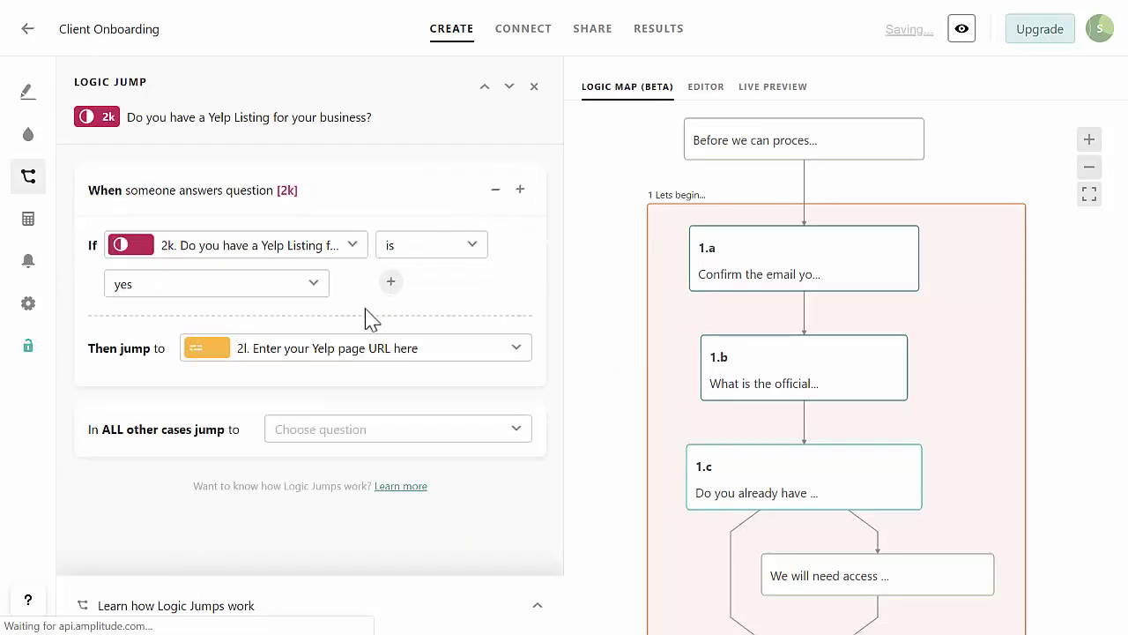
pyautogui.click(471, 429)
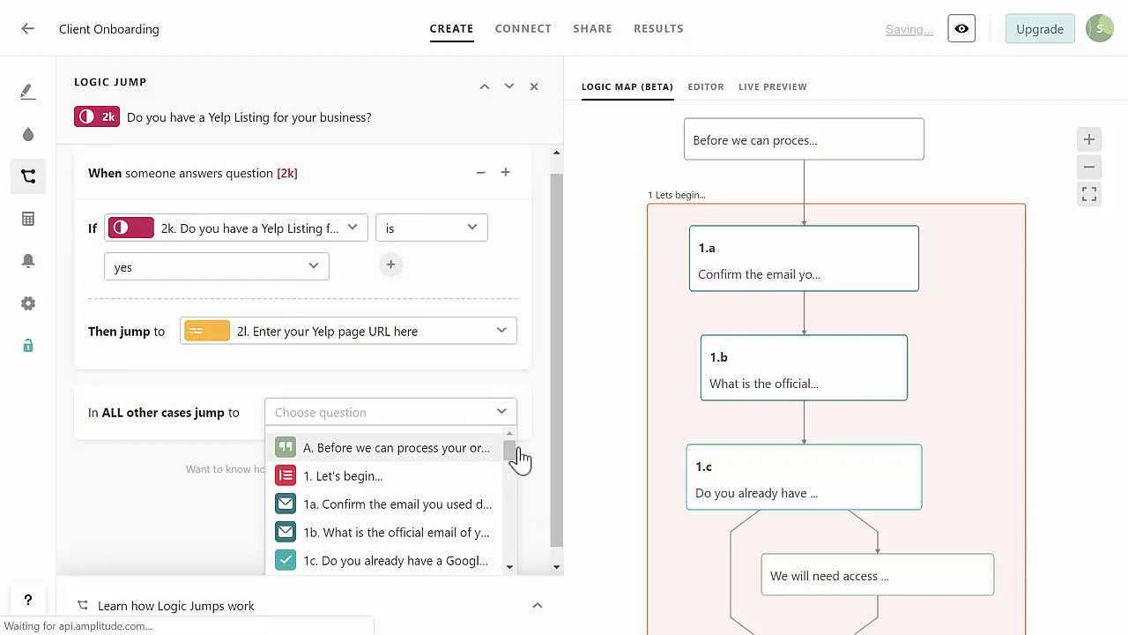
pyautogui.scroll(-1, 514, 456)
pyautogui.scroll(-3, 511, 444)
pyautogui.scroll(-3, 512, 551)
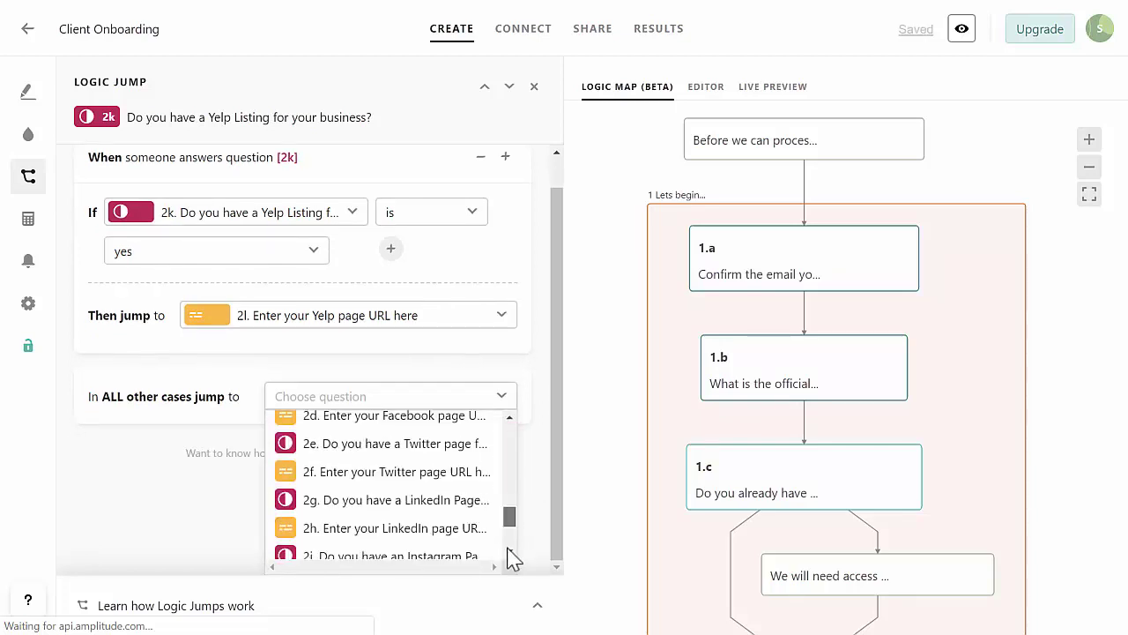
pyautogui.scroll(-3, 512, 558)
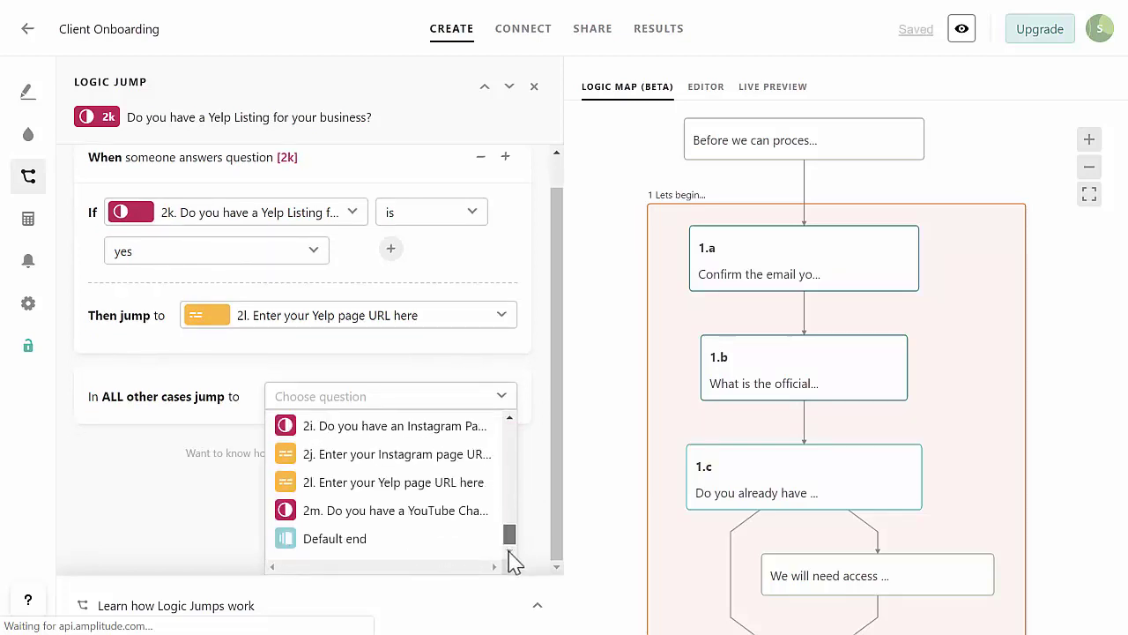
pyautogui.click(394, 520)
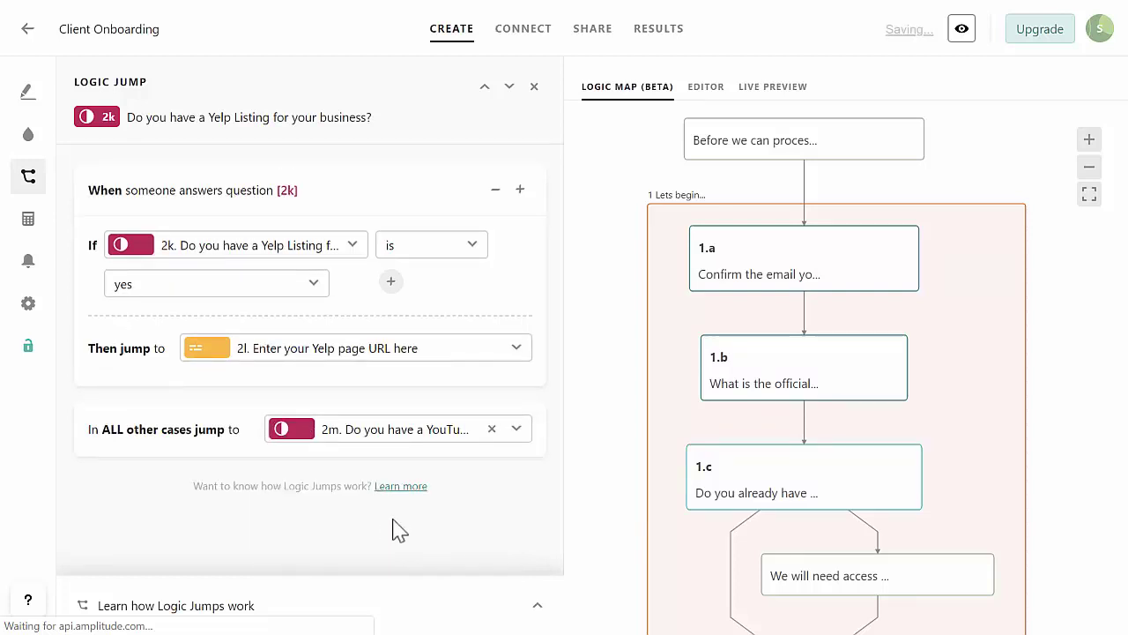
pyautogui.click(534, 90)
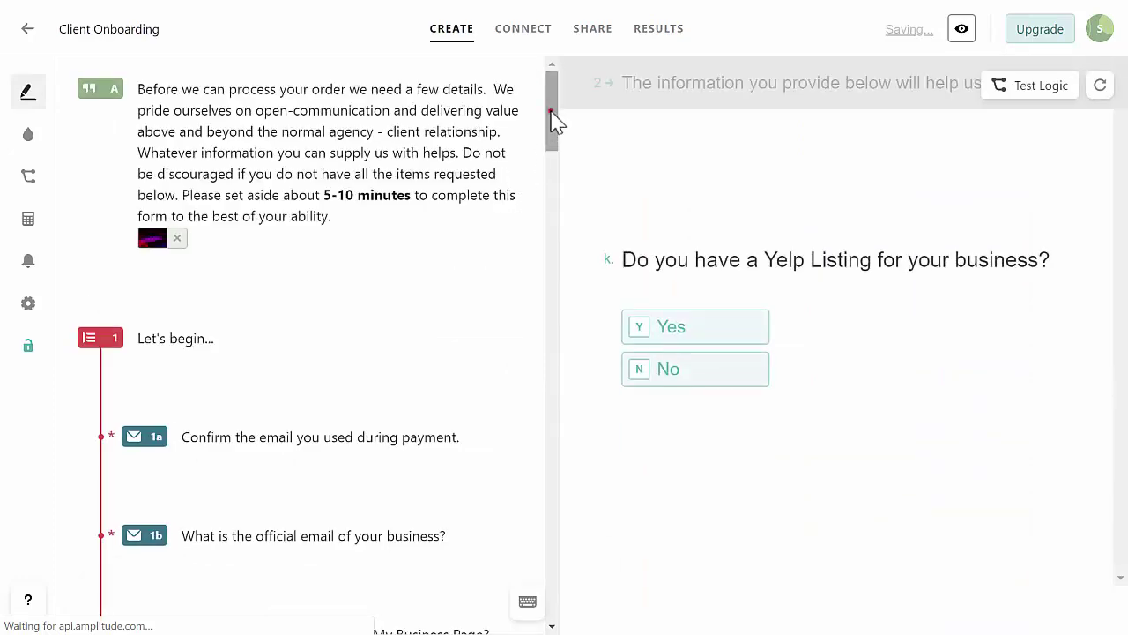
# Insert Short Text question 2n 'Enter your YouTube Channel URL here' after 2m.
pyautogui.moveTo(550, 111); pyautogui.dragTo(559, 608)
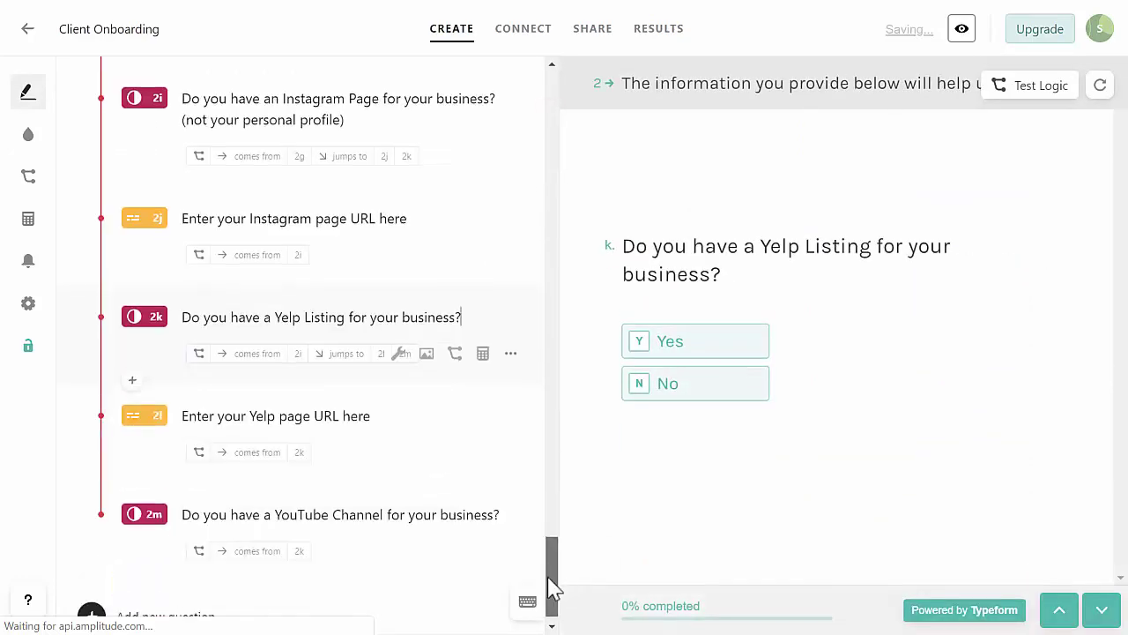
pyautogui.scroll(-1, 405, 507)
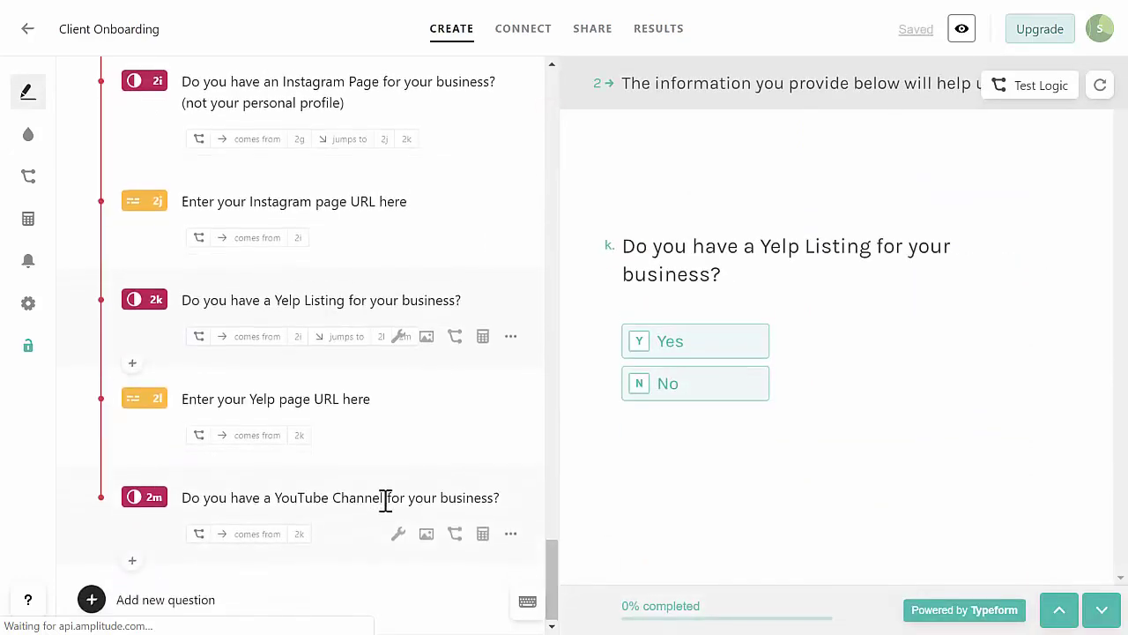
pyautogui.click(133, 561)
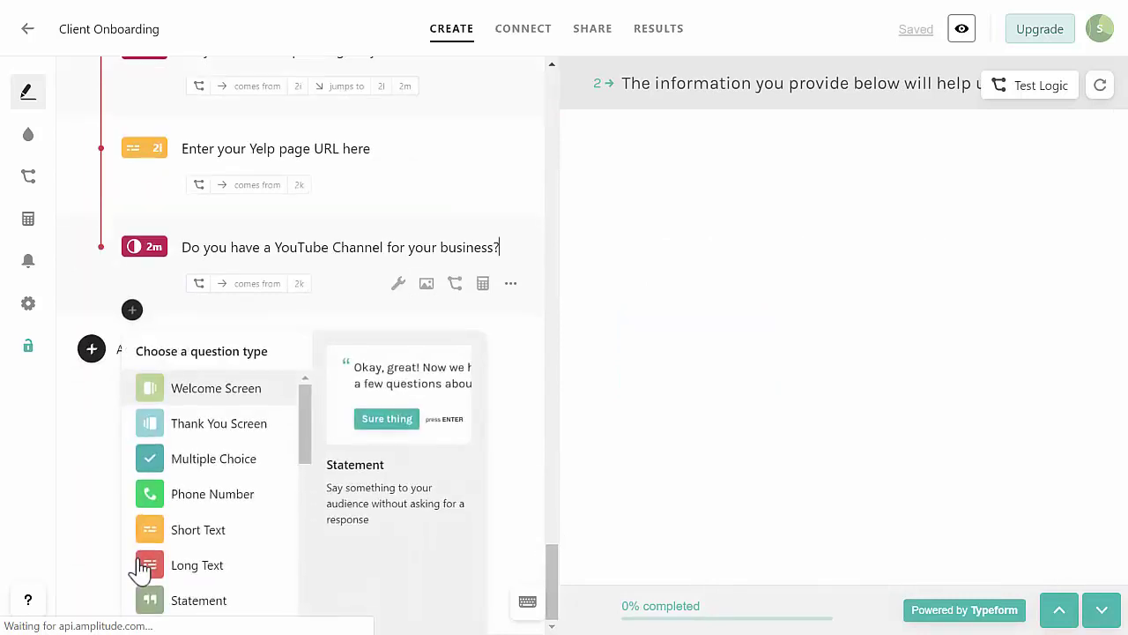
pyautogui.click(189, 531)
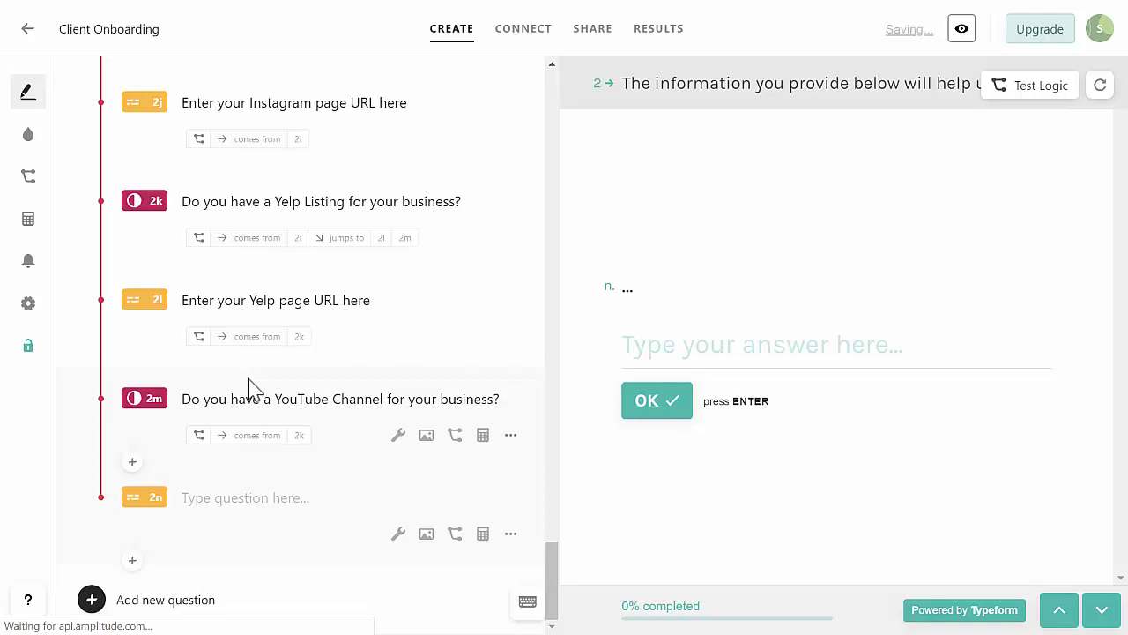
pyautogui.write('Enter your YouTube Channel URL here')
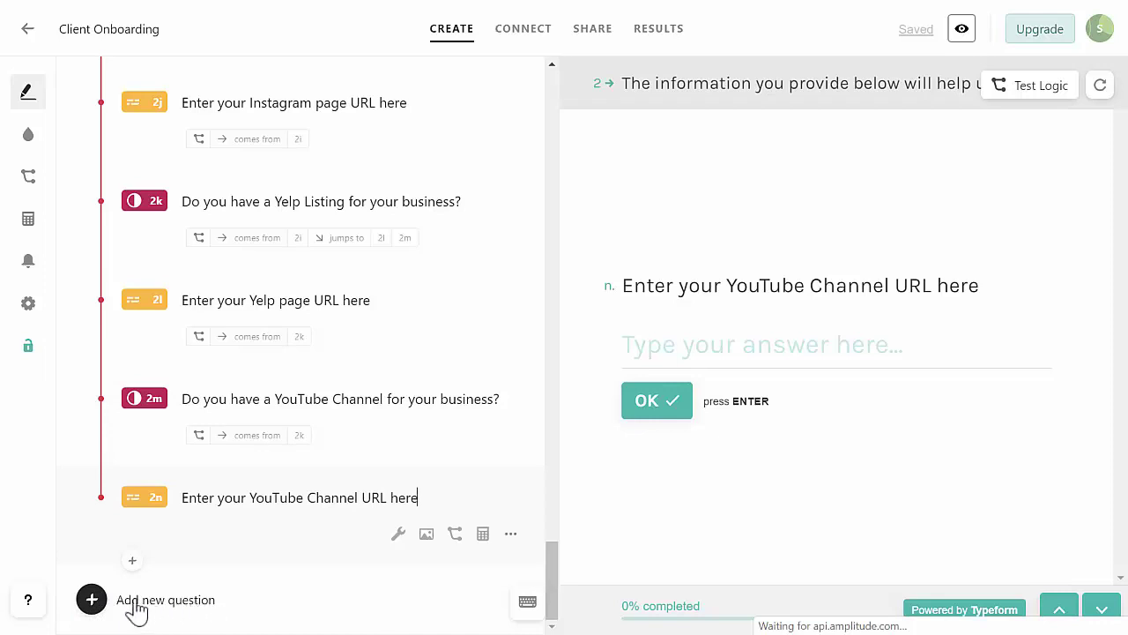
# Append Question Group 3 headed 'Almost Finished… We just need to know some admin info now.'.
pyautogui.click(93, 599)
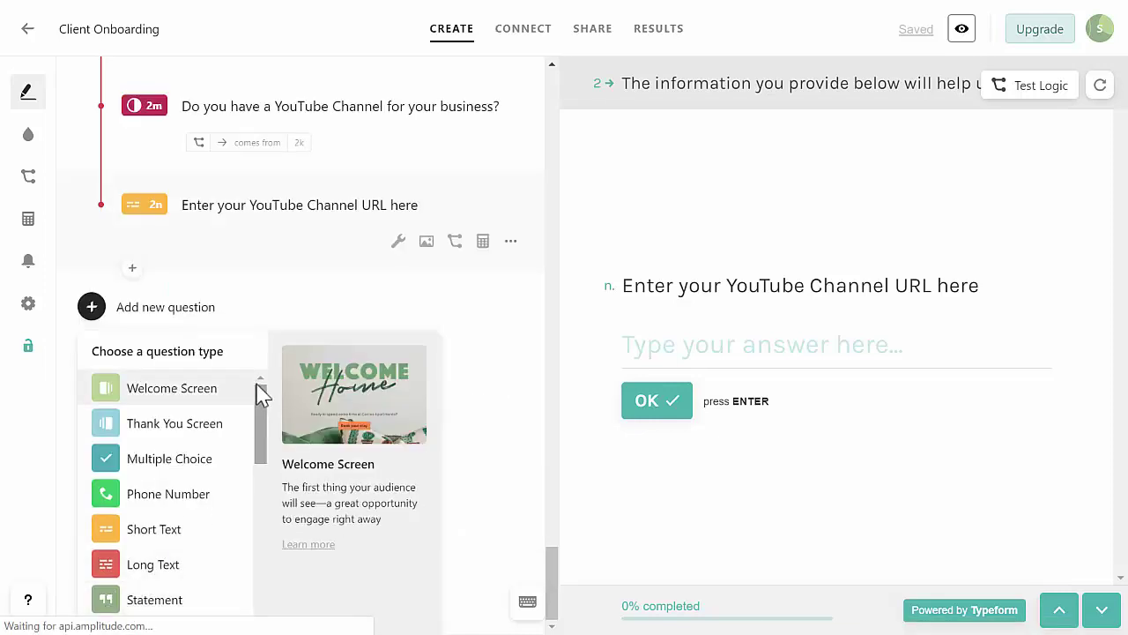
pyautogui.moveTo(259, 388); pyautogui.dragTo(248, 577)
pyautogui.scroll(-1, 247, 582)
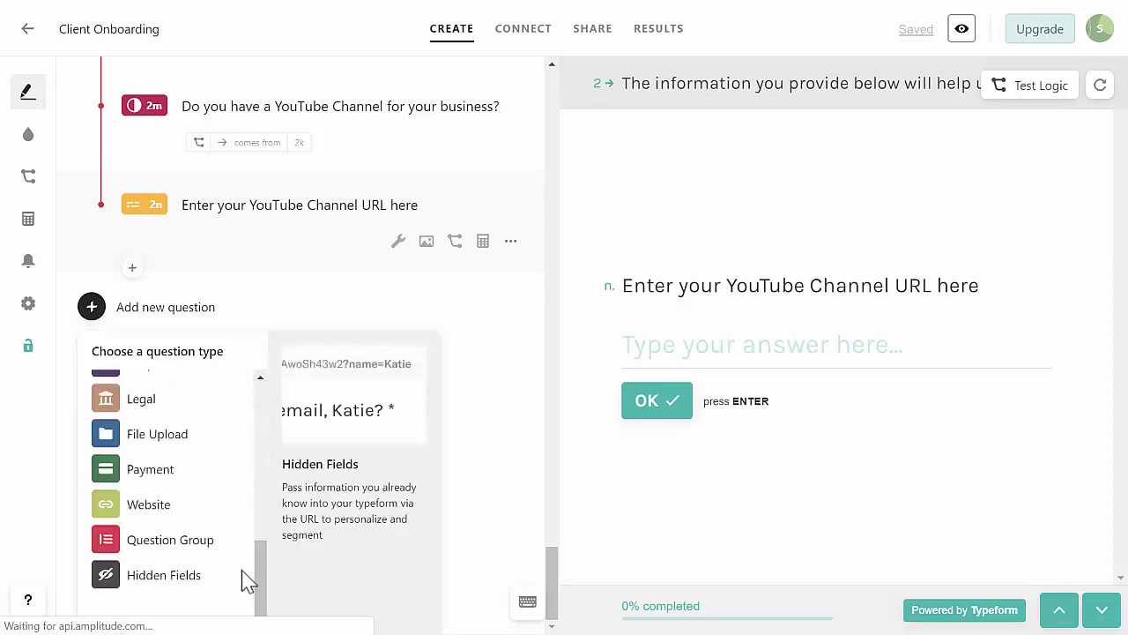
pyautogui.click(148, 549)
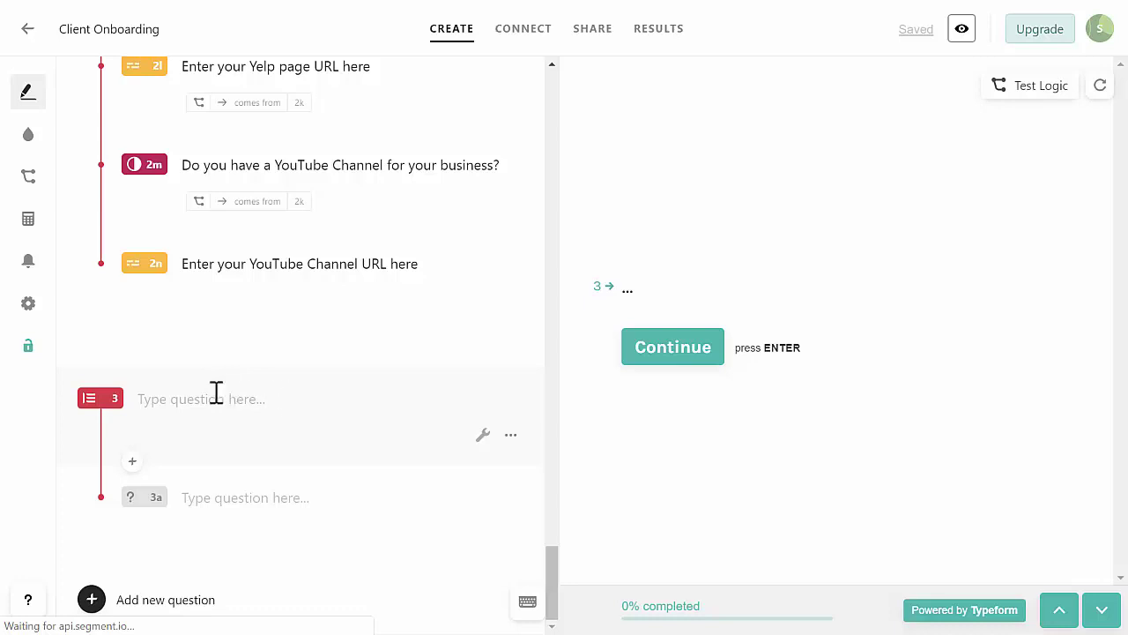
pyautogui.write('Almost Finished… We just need to know some admin info now.')
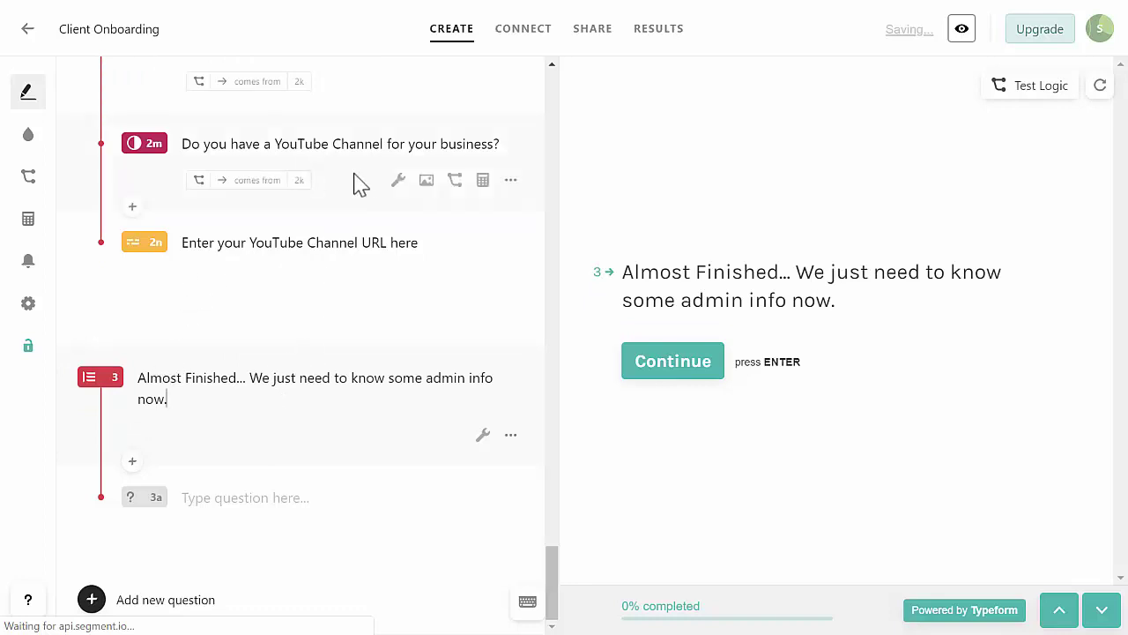
pyautogui.scroll(1, 308, 207)
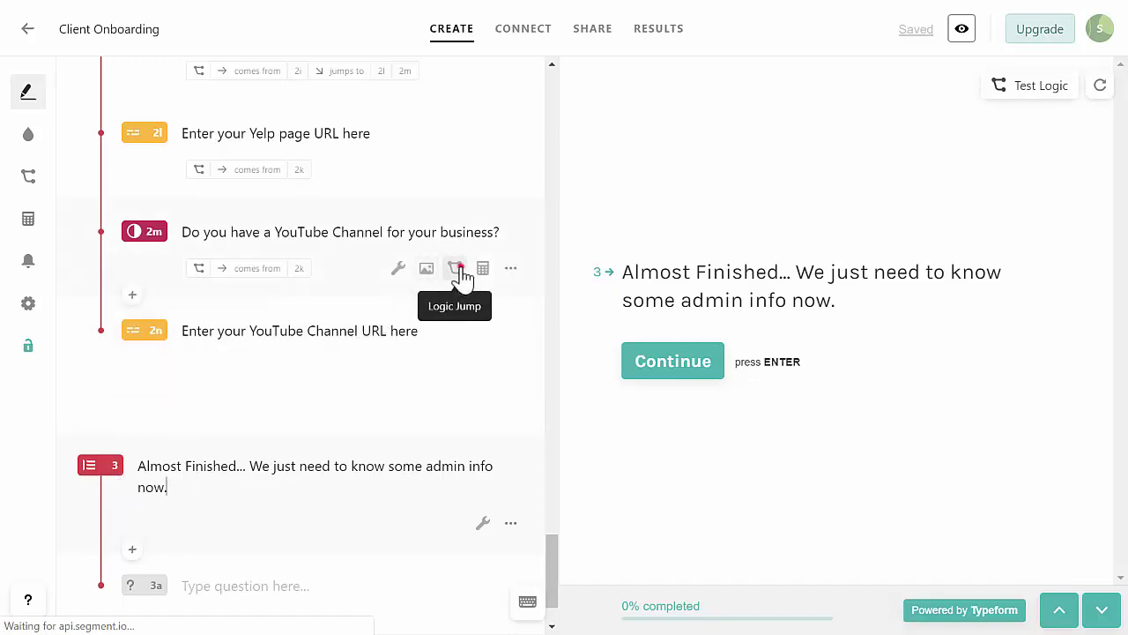
# Add a logic jump on 2m: Yes goes to 2n, all other cases jump to group 3.
pyautogui.click(456, 269)
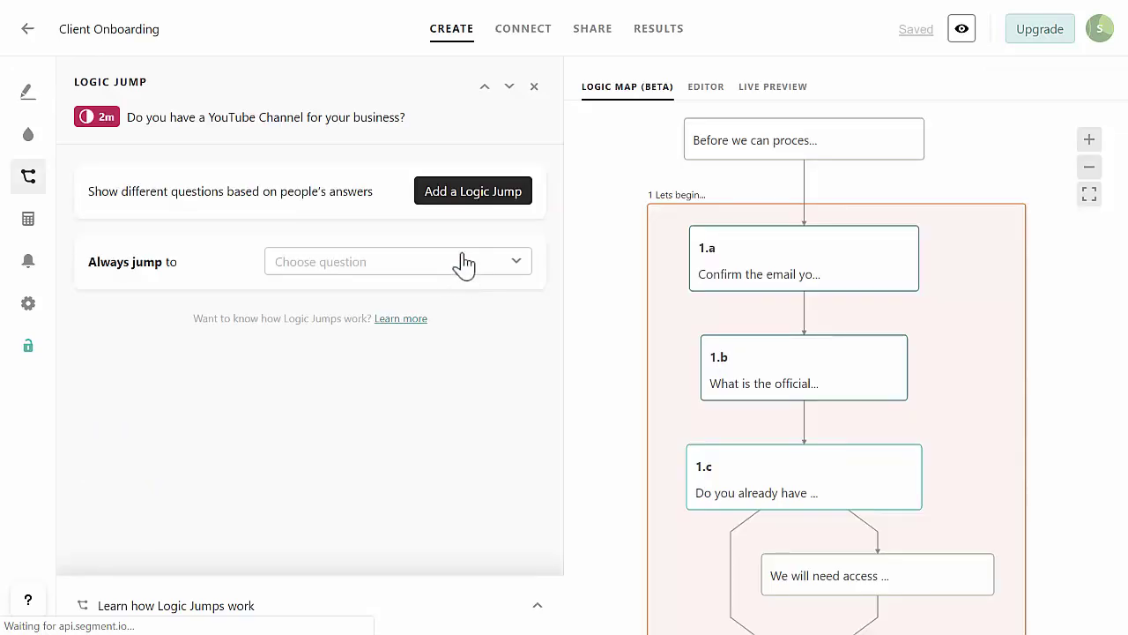
pyautogui.click(467, 201)
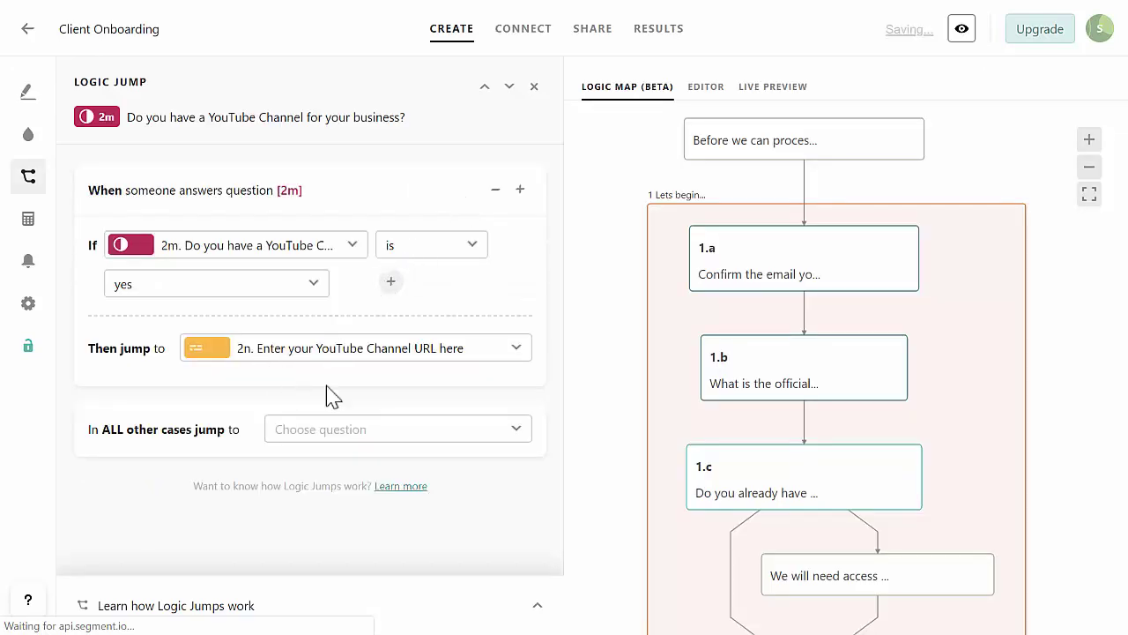
pyautogui.click(390, 429)
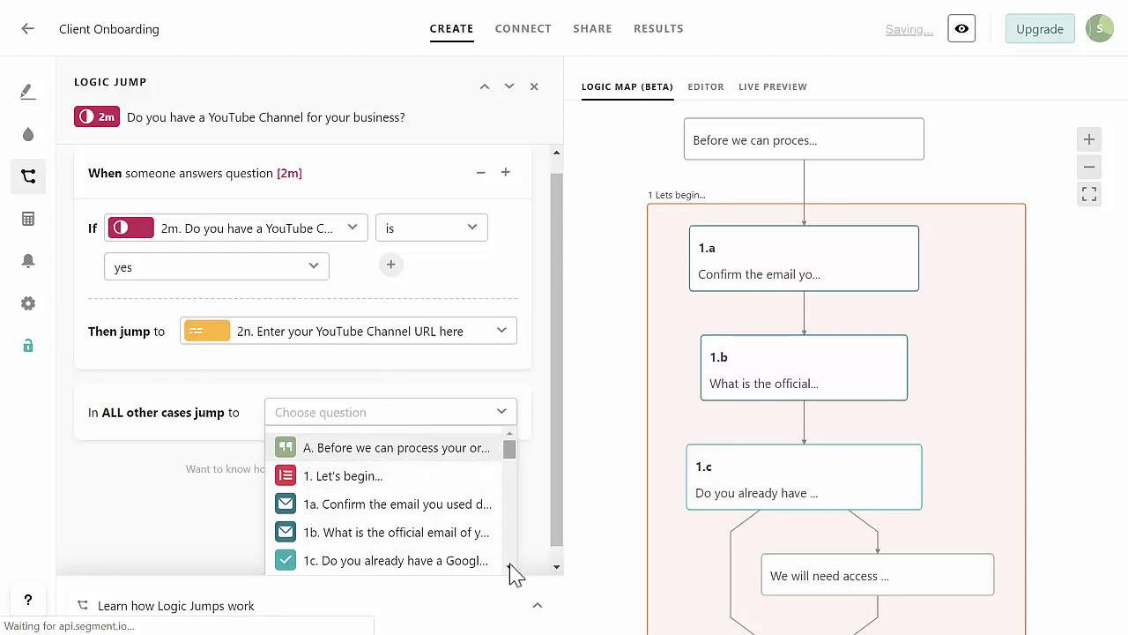
pyautogui.scroll(-5, 511, 568)
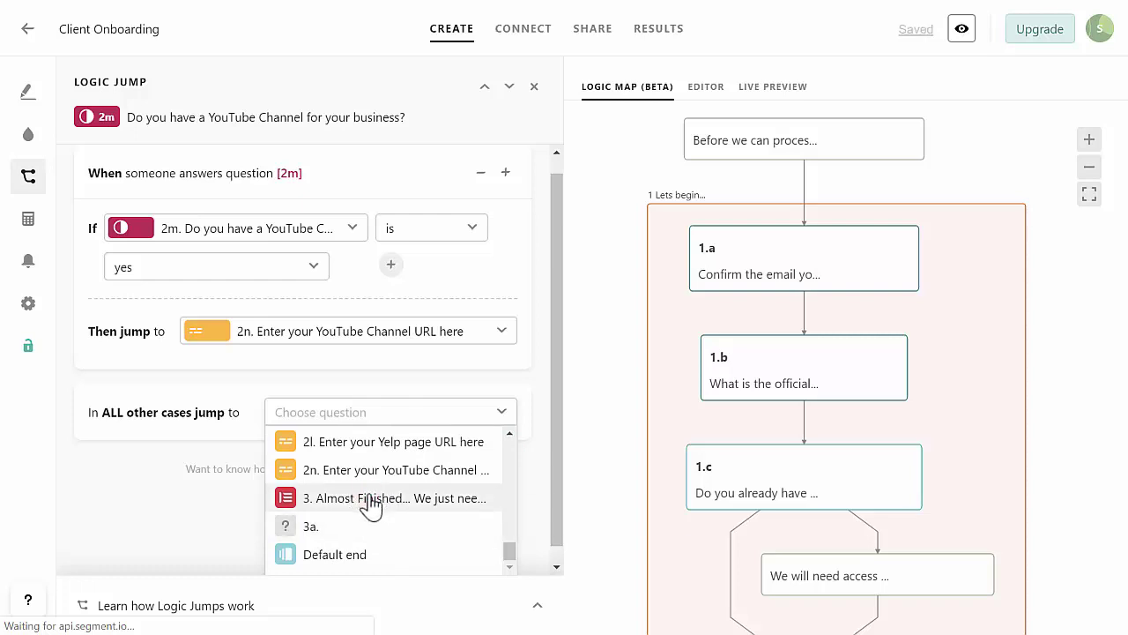
pyautogui.click(370, 499)
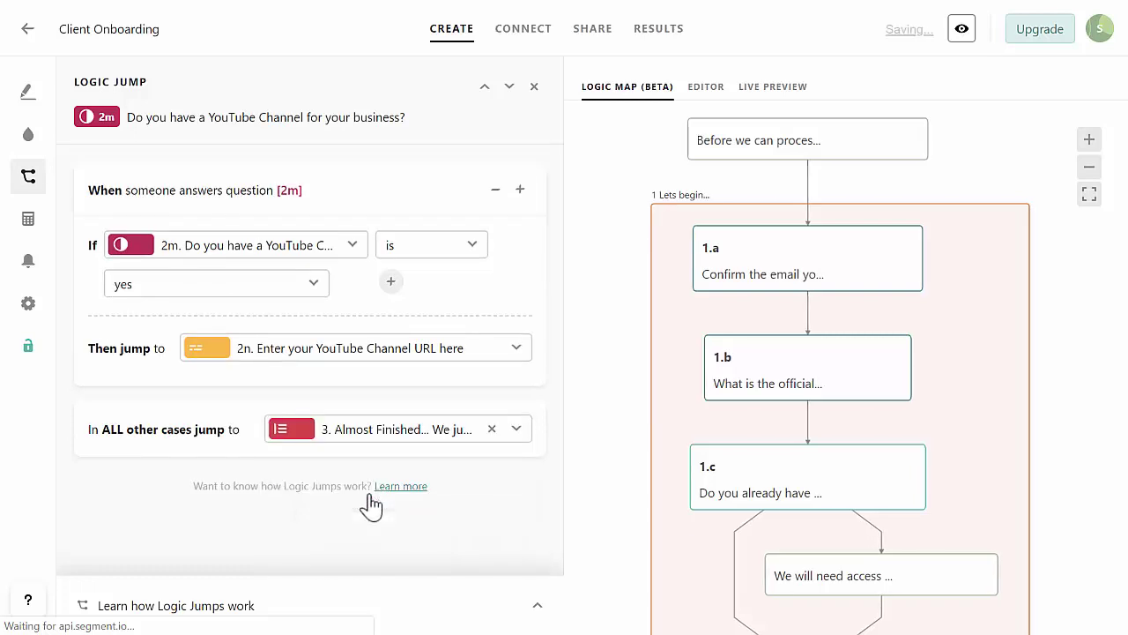
pyautogui.click(534, 88)
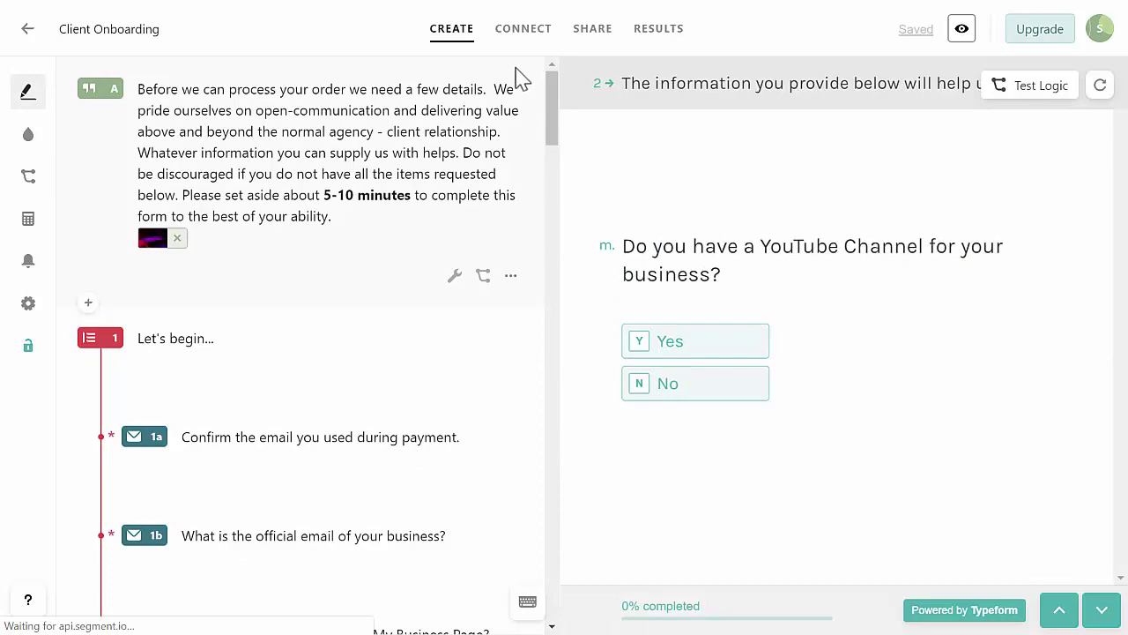
pyautogui.moveTo(551, 119); pyautogui.dragTo(557, 605)
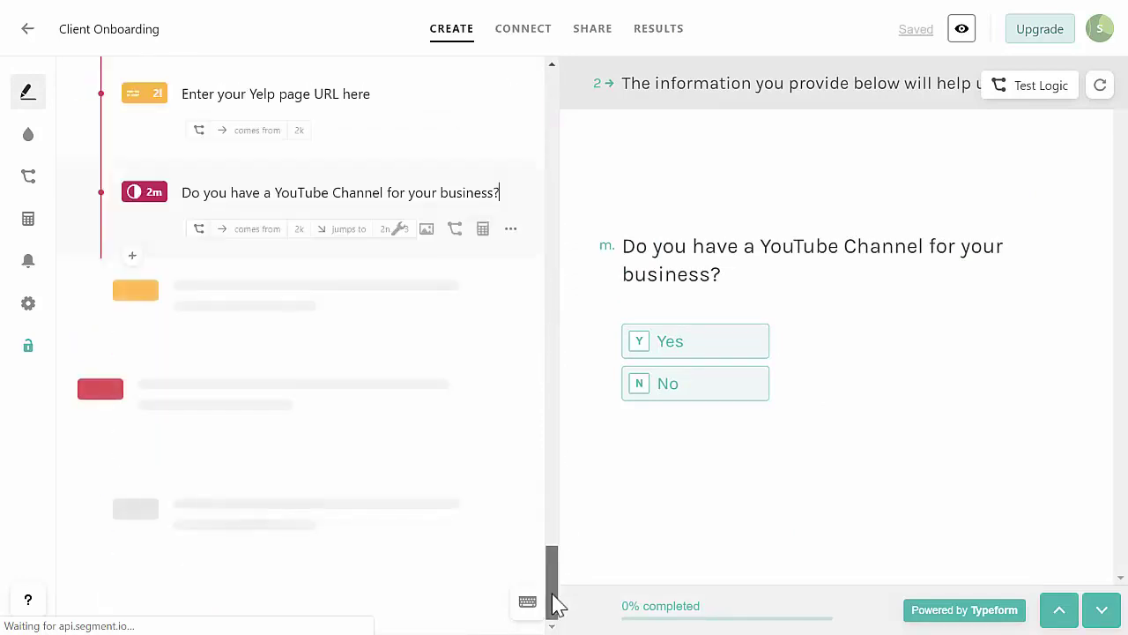
# Change question 3a's type to Website in its Question settings.
pyautogui.click(148, 500)
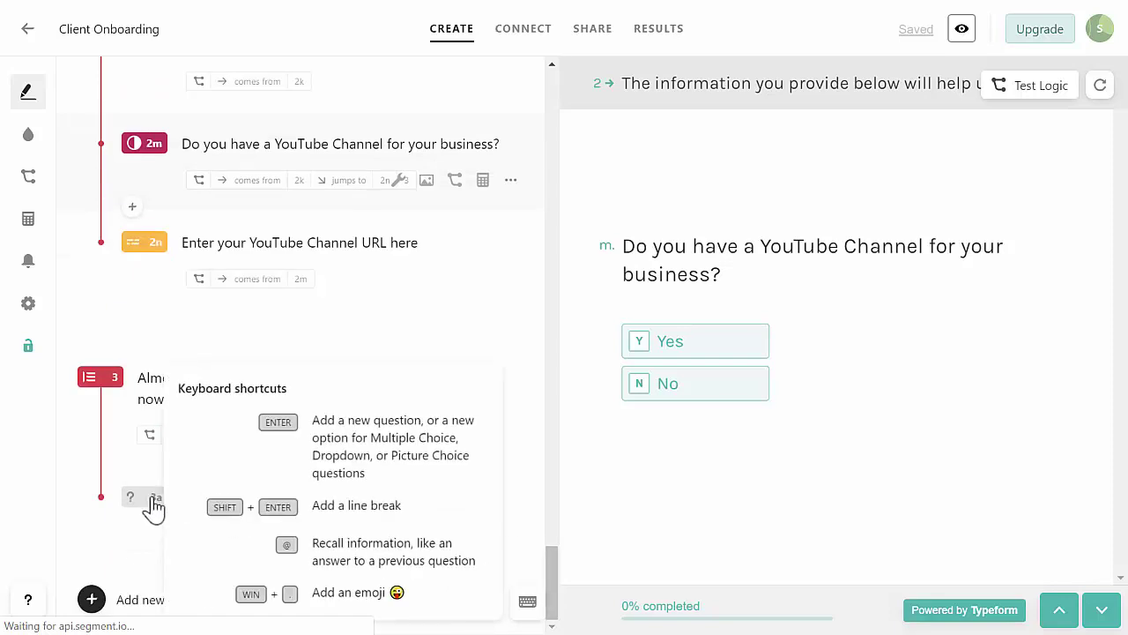
pyautogui.click(148, 501)
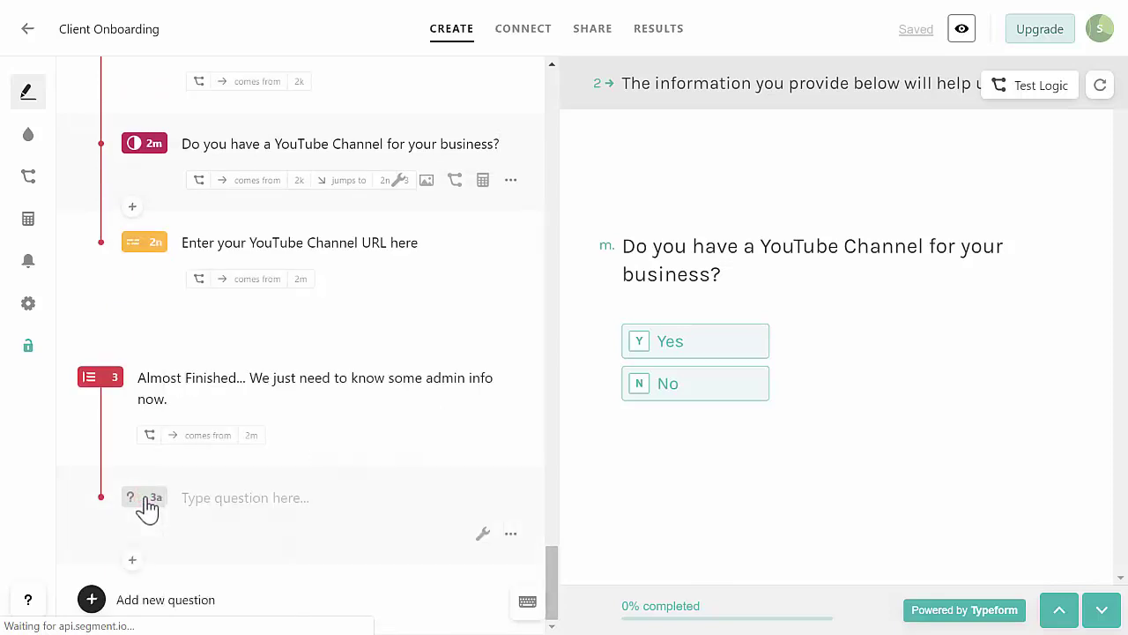
pyautogui.click(144, 178)
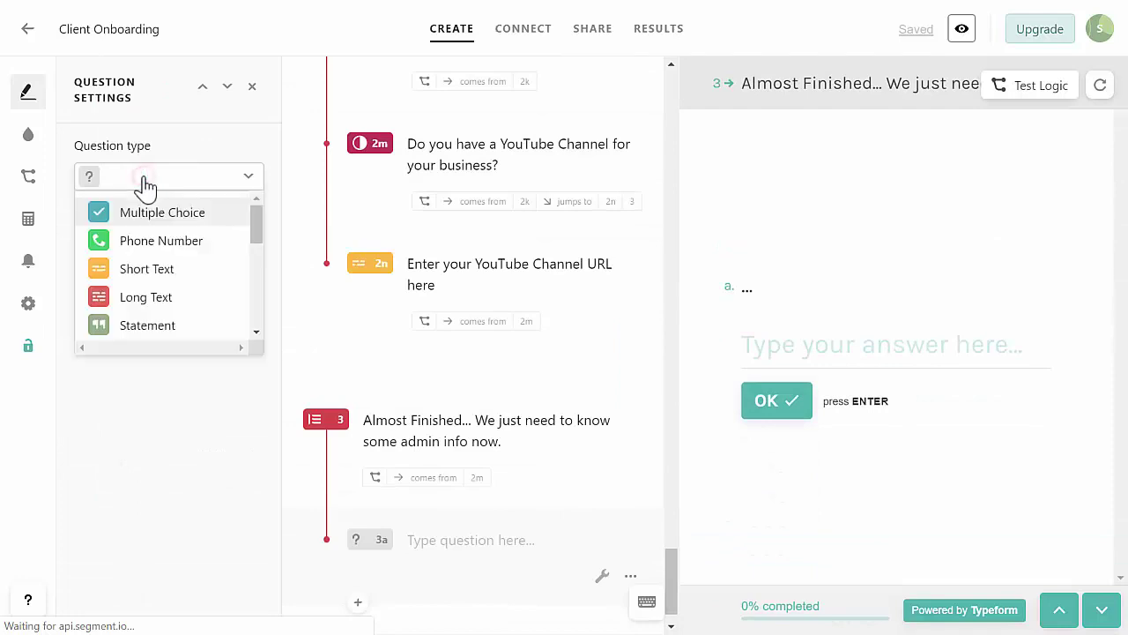
pyautogui.moveTo(259, 221); pyautogui.dragTo(255, 317)
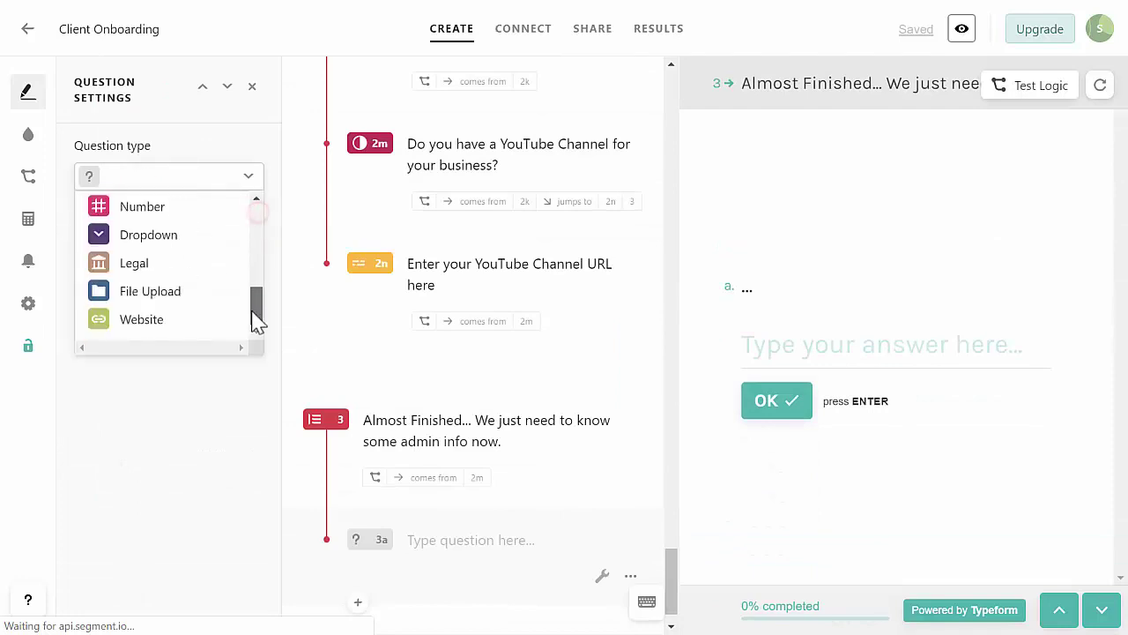
pyautogui.click(129, 324)
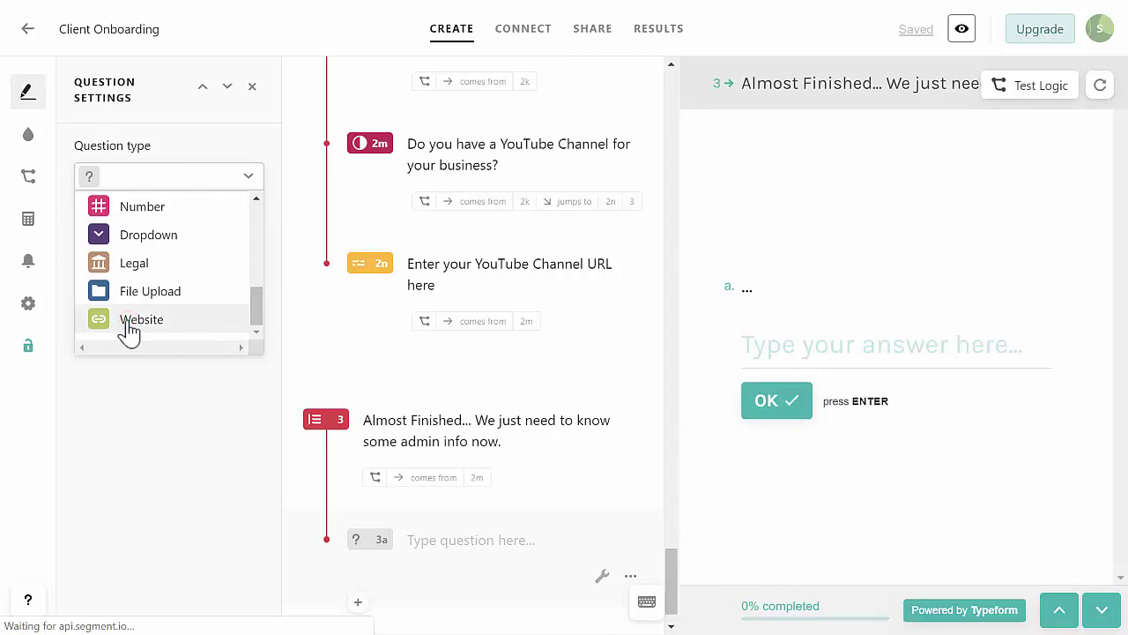
pyautogui.click(130, 324)
pyautogui.click(434, 546)
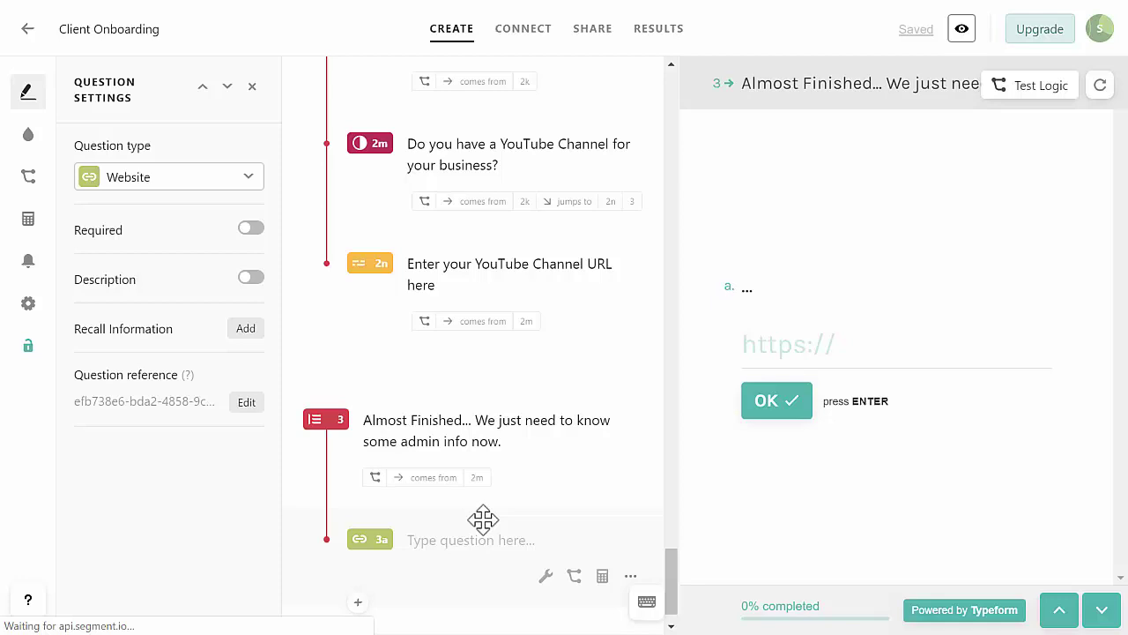
# Paste the admin-area URL question and add the note '(for wordpress it typically ends in "/wp-admin"'.
pyautogui.write('What is the website URL for accessingyour Admin area?')
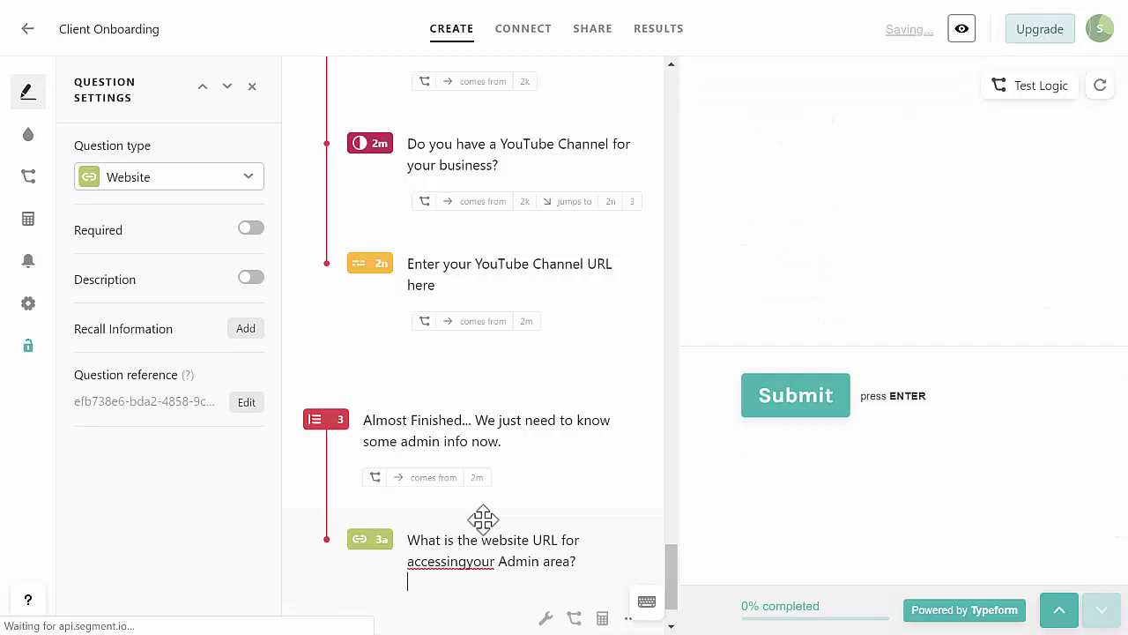
pyautogui.write('(')
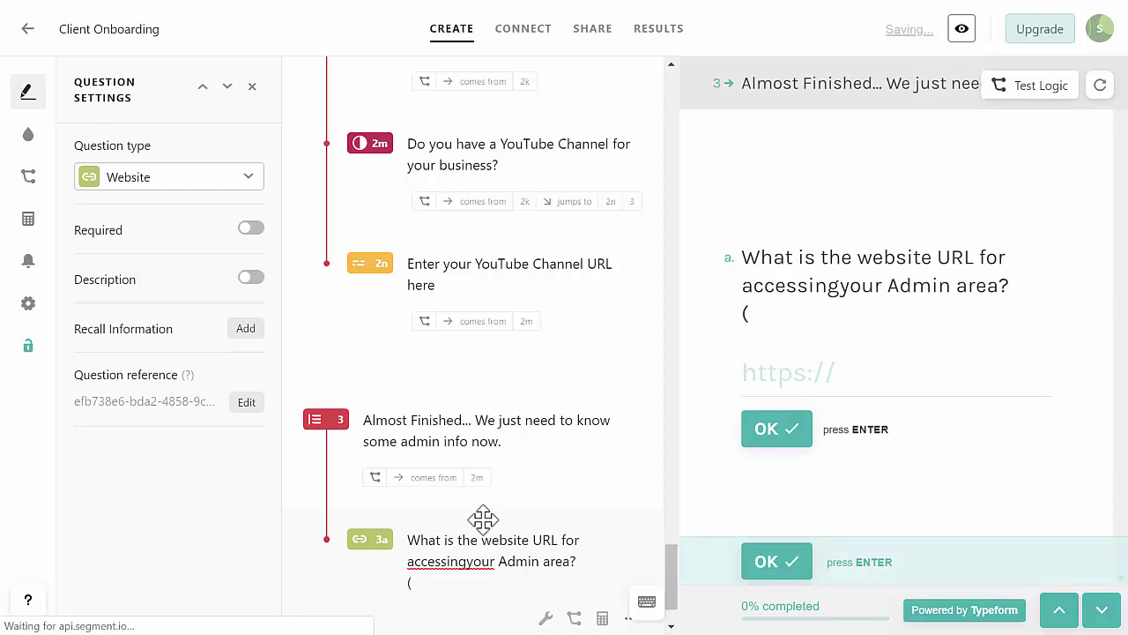
pyautogui.write('for wordpress it is typicall')
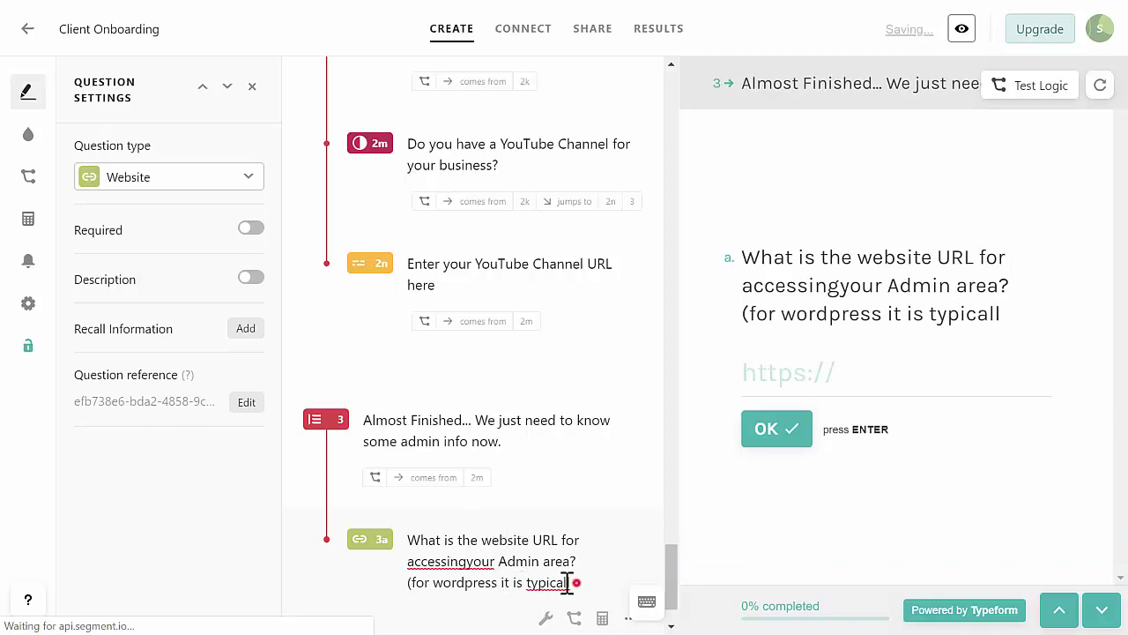
pyautogui.moveTo(569, 582); pyautogui.dragTo(513, 584)
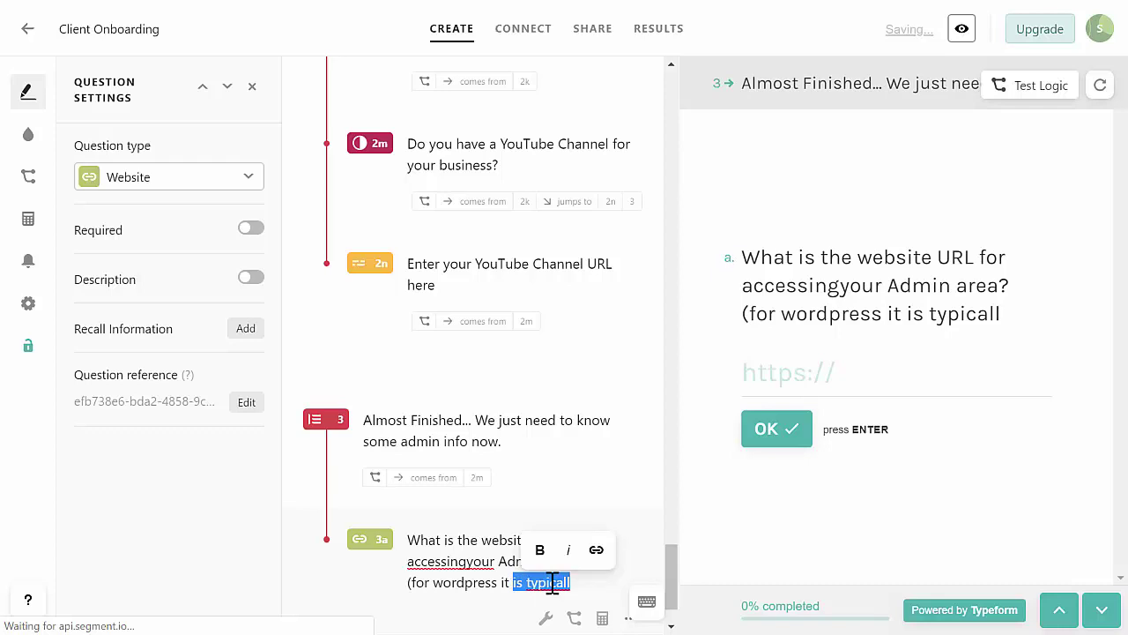
pyautogui.write('typically ends in ')
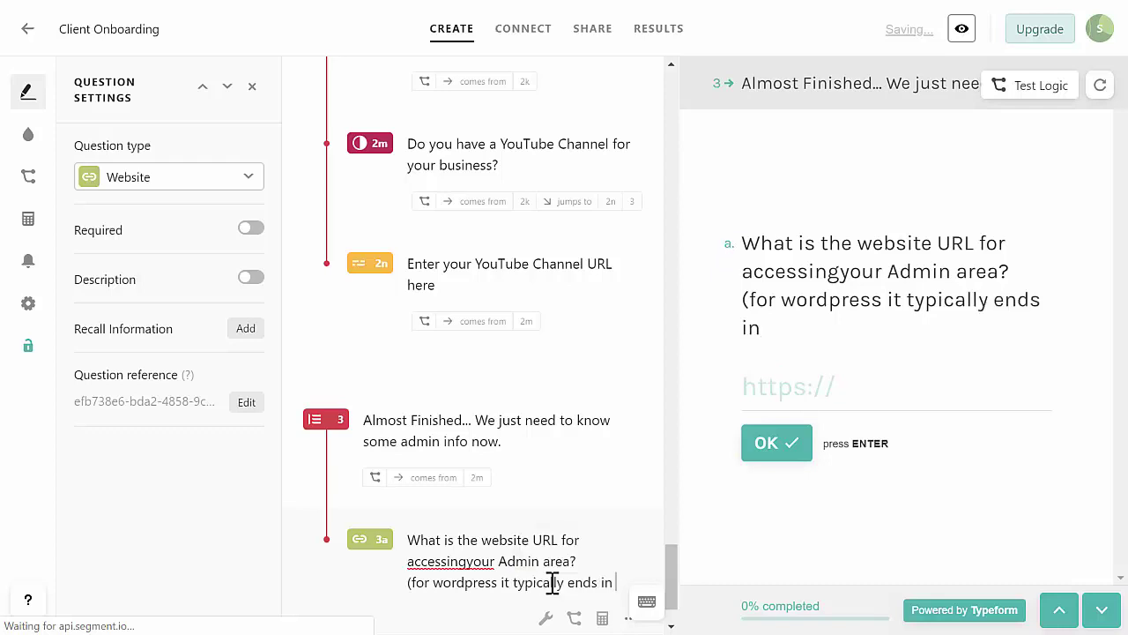
pyautogui.write('"/wp-')
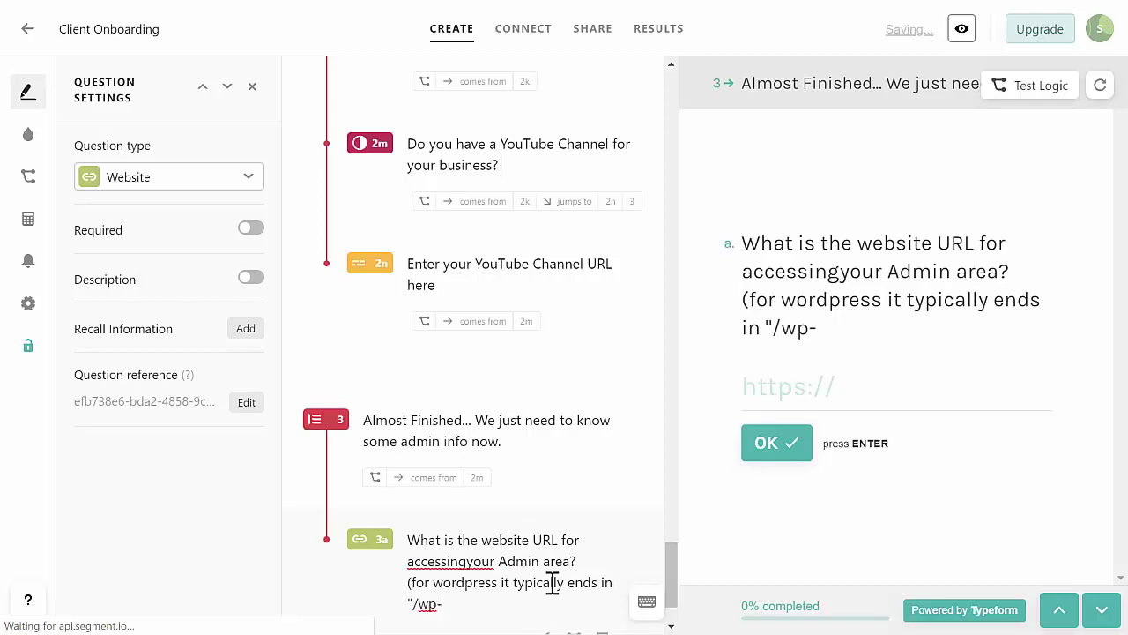
pyautogui.write('admin"')
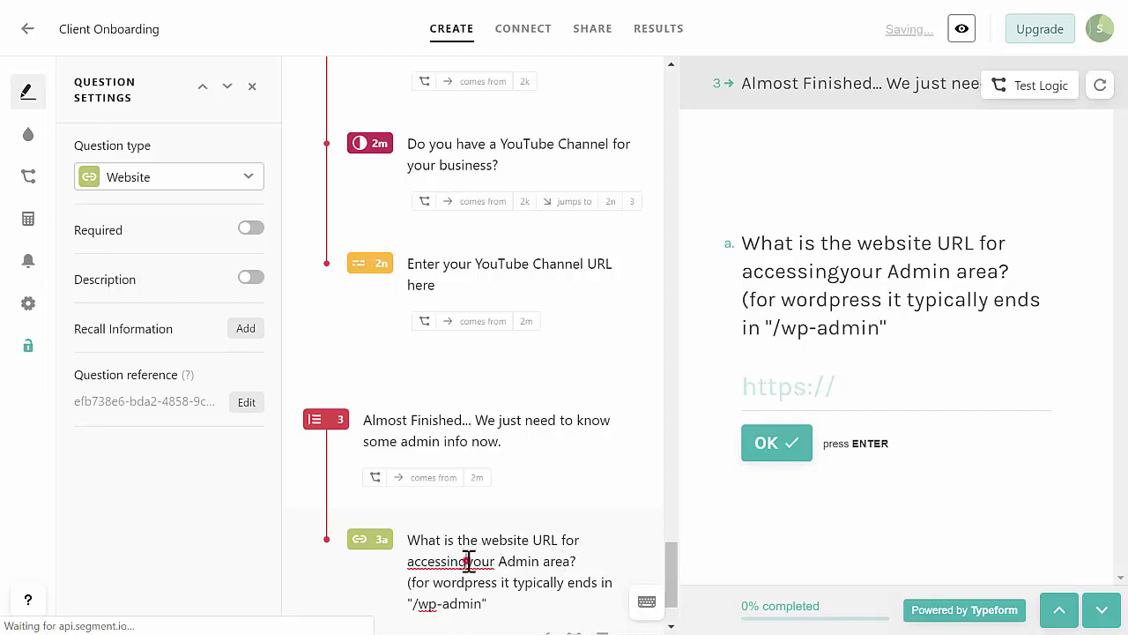
pyautogui.click(466, 558)
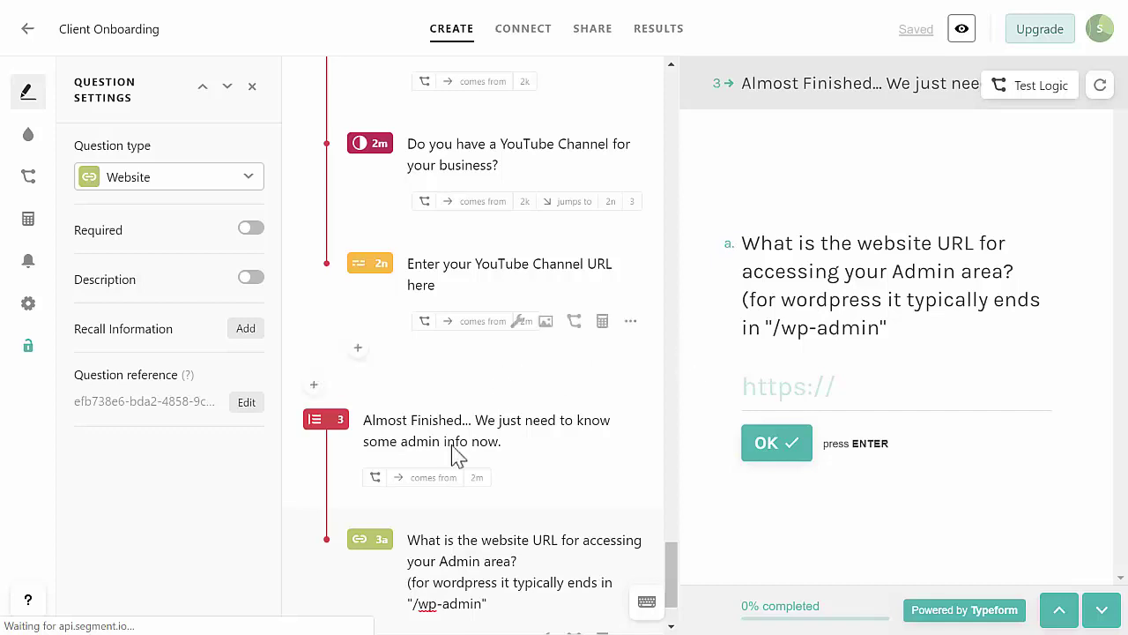
# Make question 3a required and close the parenthesis after "/wp-admin".
pyautogui.click(252, 230)
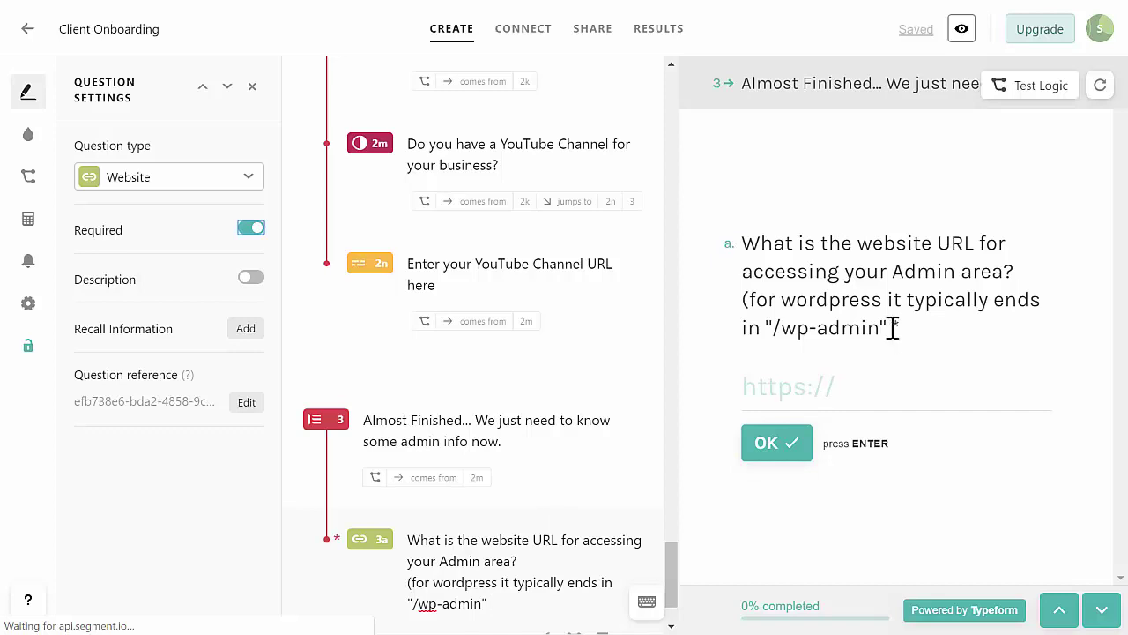
pyautogui.scroll(-1, 528, 586)
pyautogui.click(500, 514)
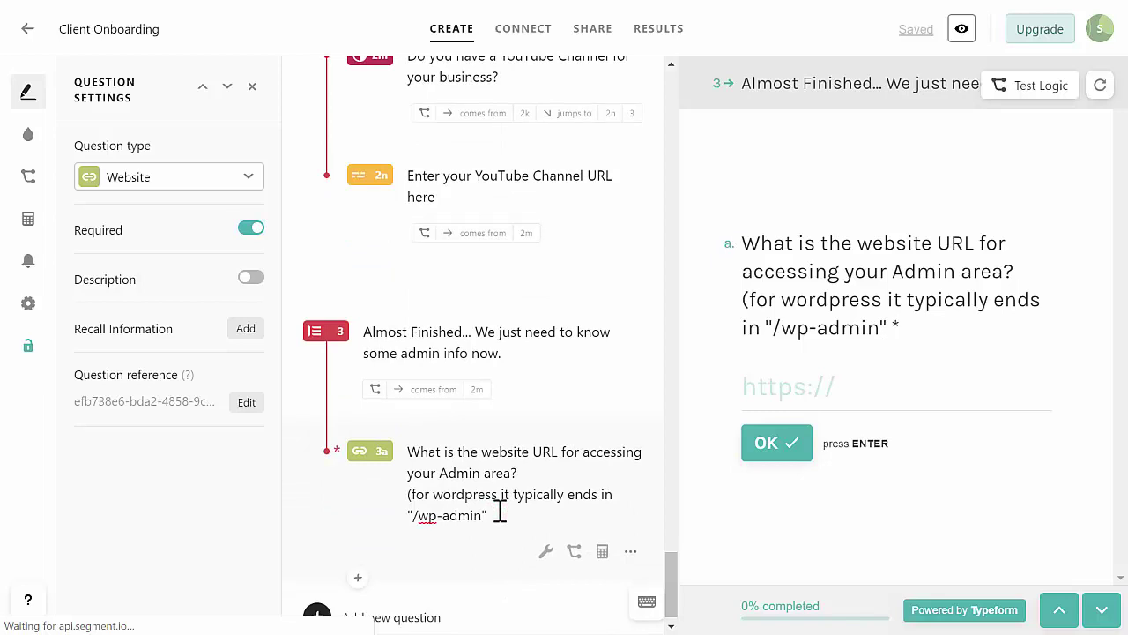
pyautogui.write(')')
pyautogui.scroll(-1, 353, 577)
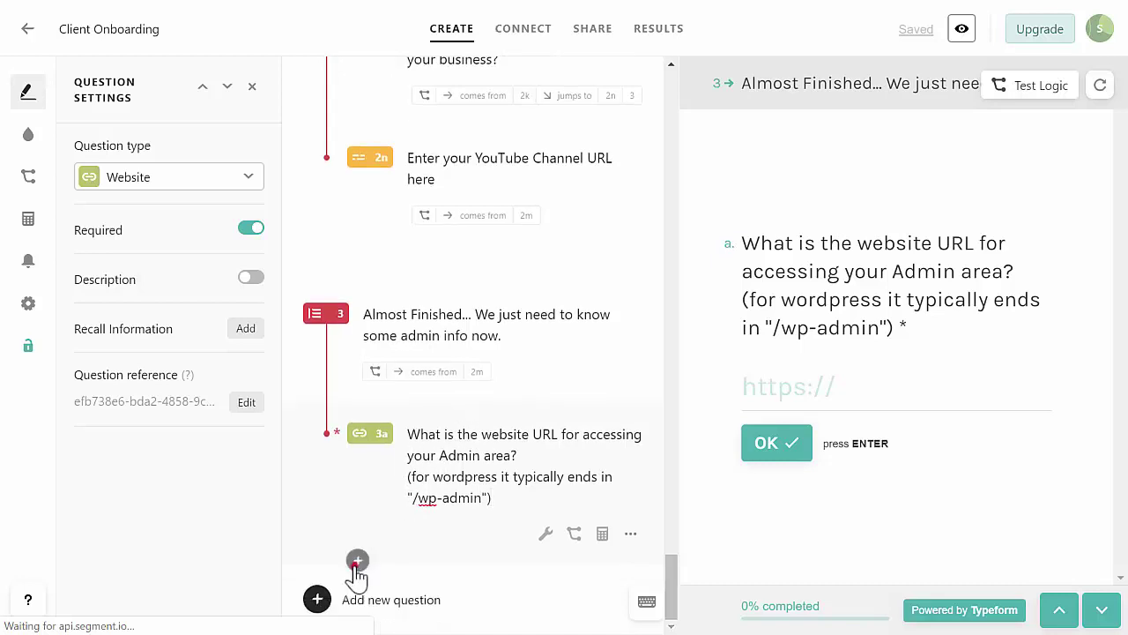
# Add required Short Text question 3b, "What is the admin username?".
pyautogui.click(357, 563)
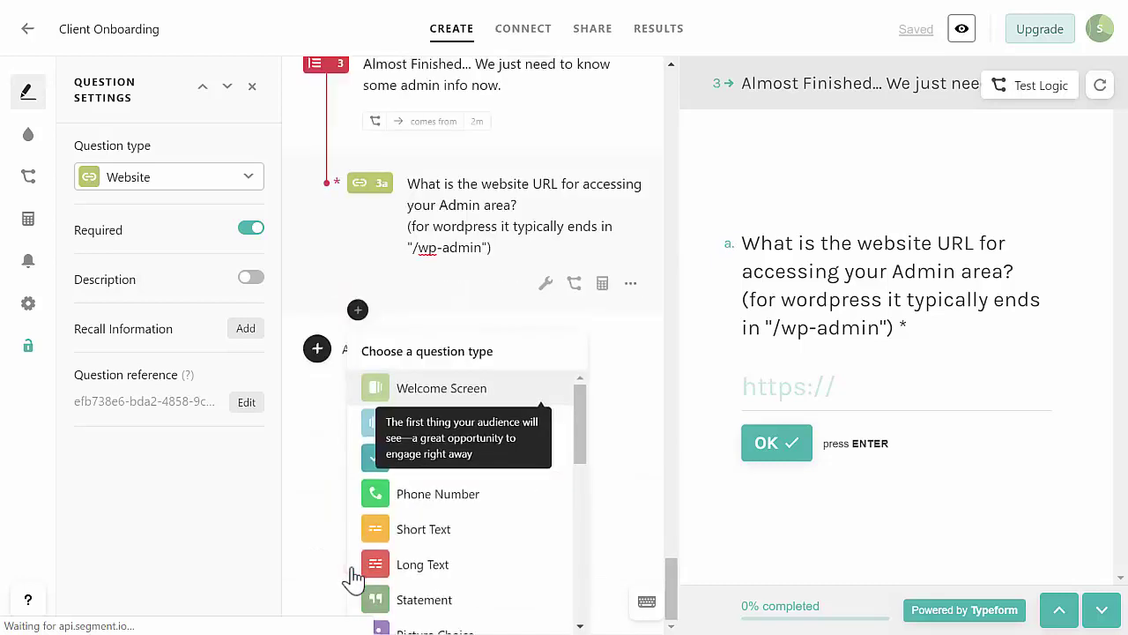
pyautogui.click(416, 531)
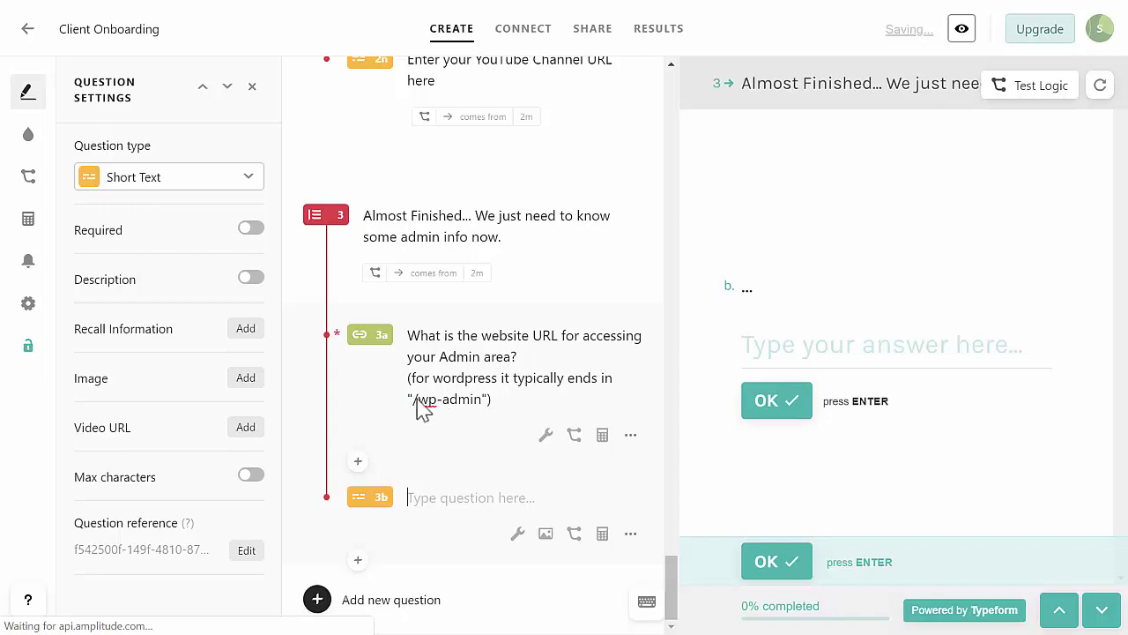
pyautogui.write('What is the admin username?')
pyautogui.click(248, 231)
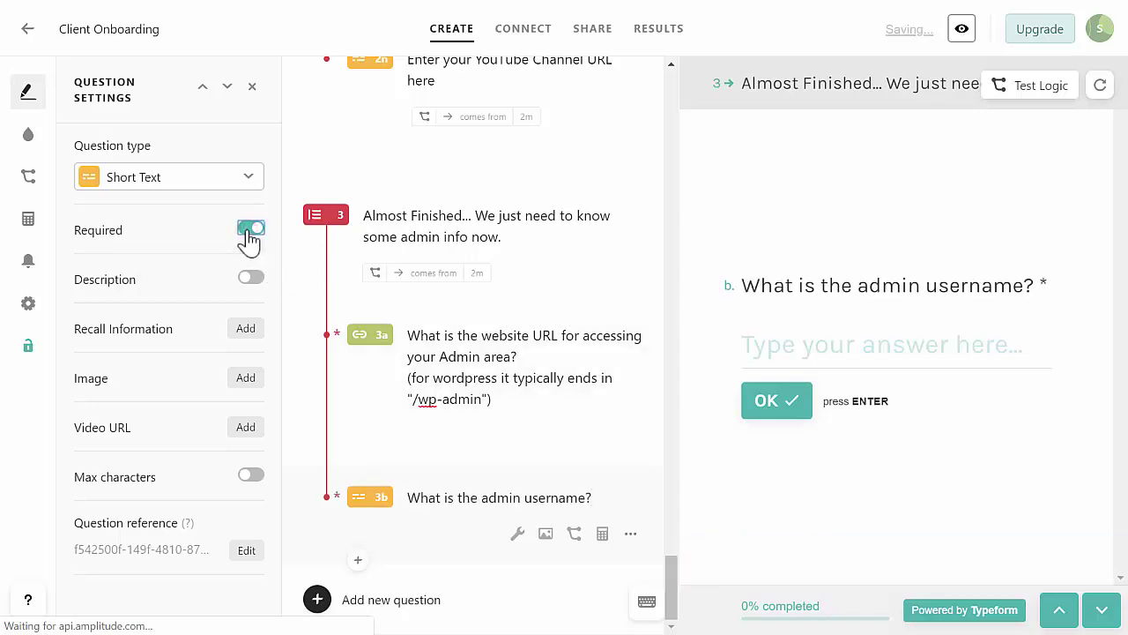
# Add required Short Text question 3c, "What is the admin password?".
pyautogui.click(358, 561)
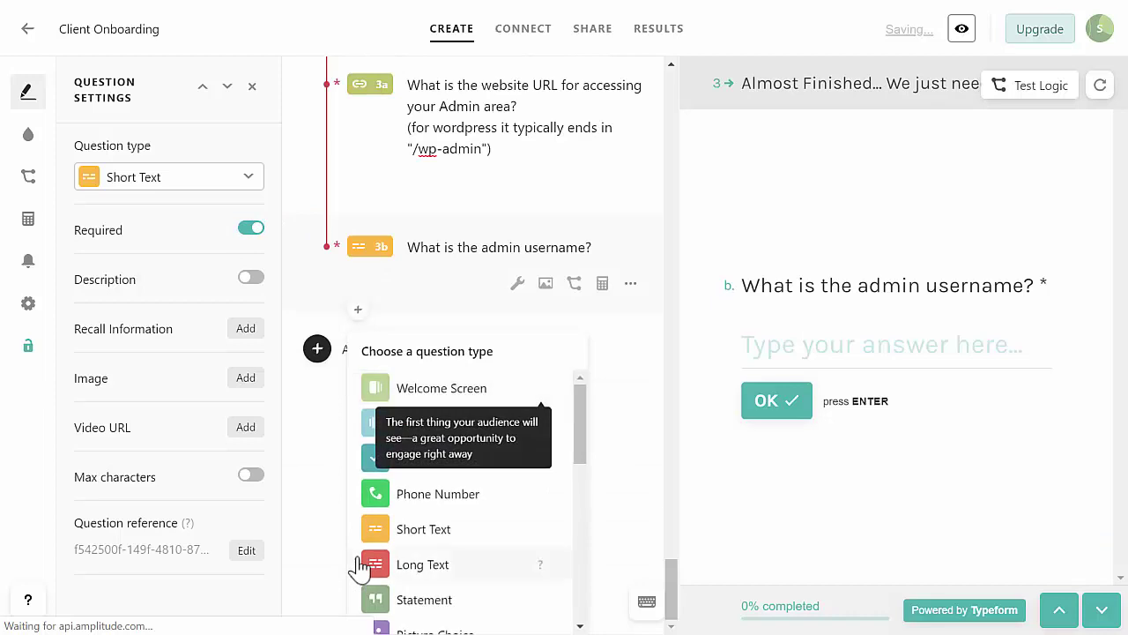
pyautogui.click(429, 530)
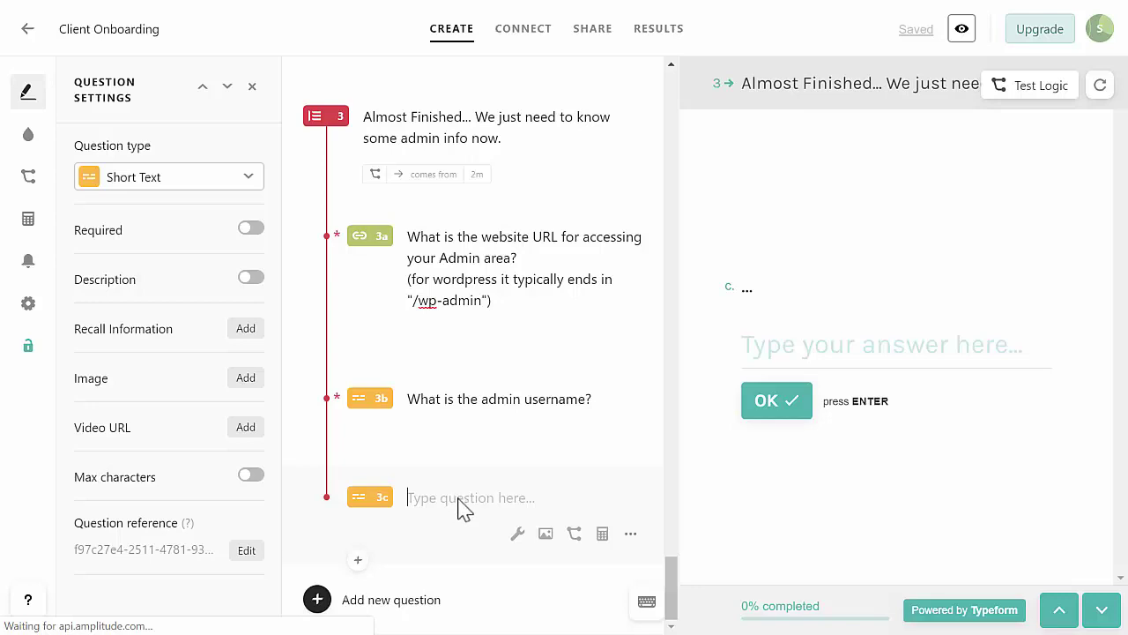
pyautogui.hotkey('ctrl', 'v')
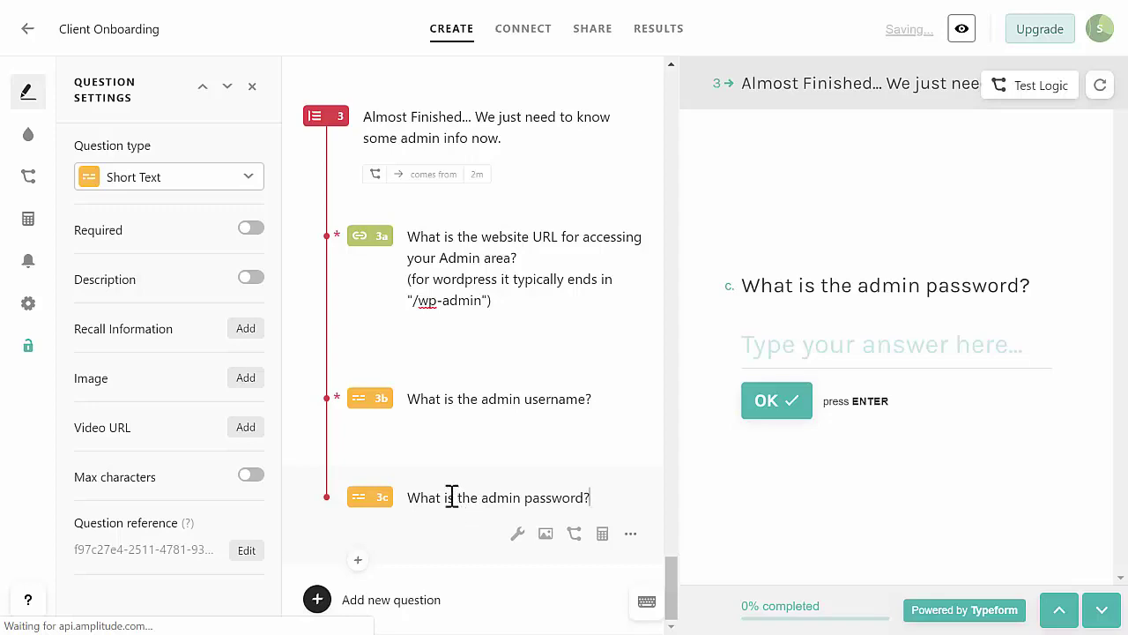
pyautogui.click(248, 229)
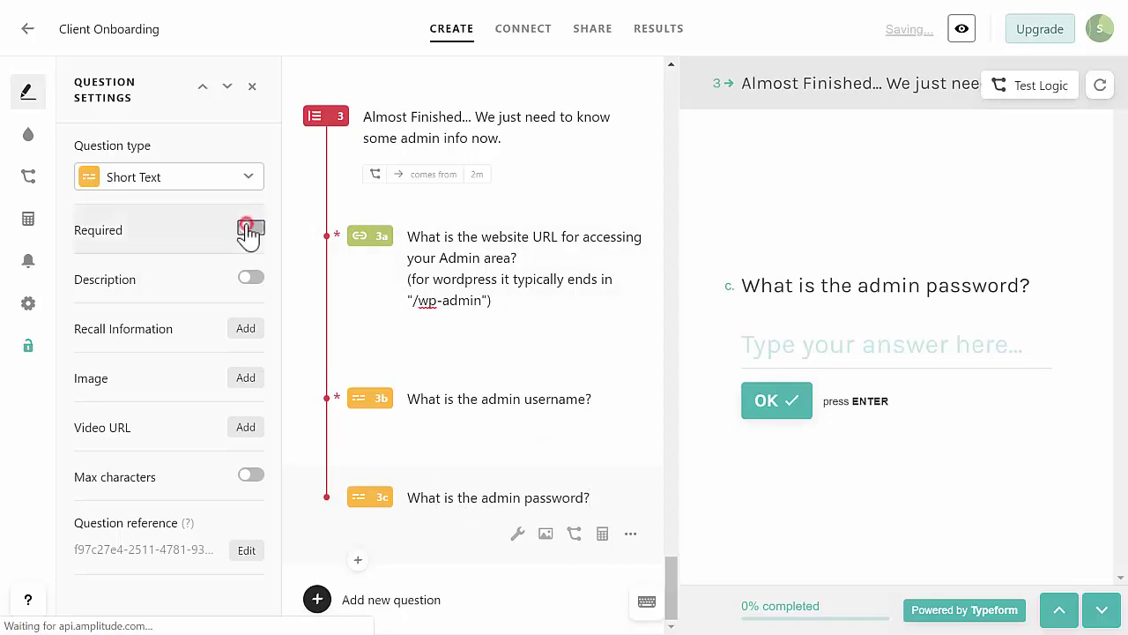
# Add Long Text question 3d asking for optional FTP info.
pyautogui.click(358, 562)
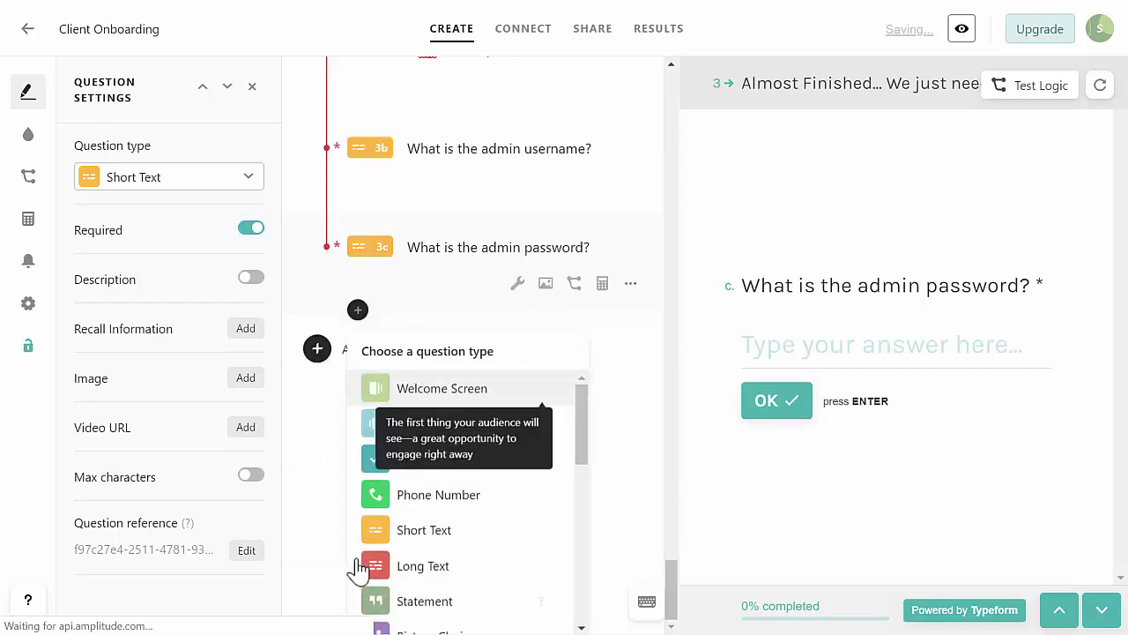
pyautogui.click(406, 568)
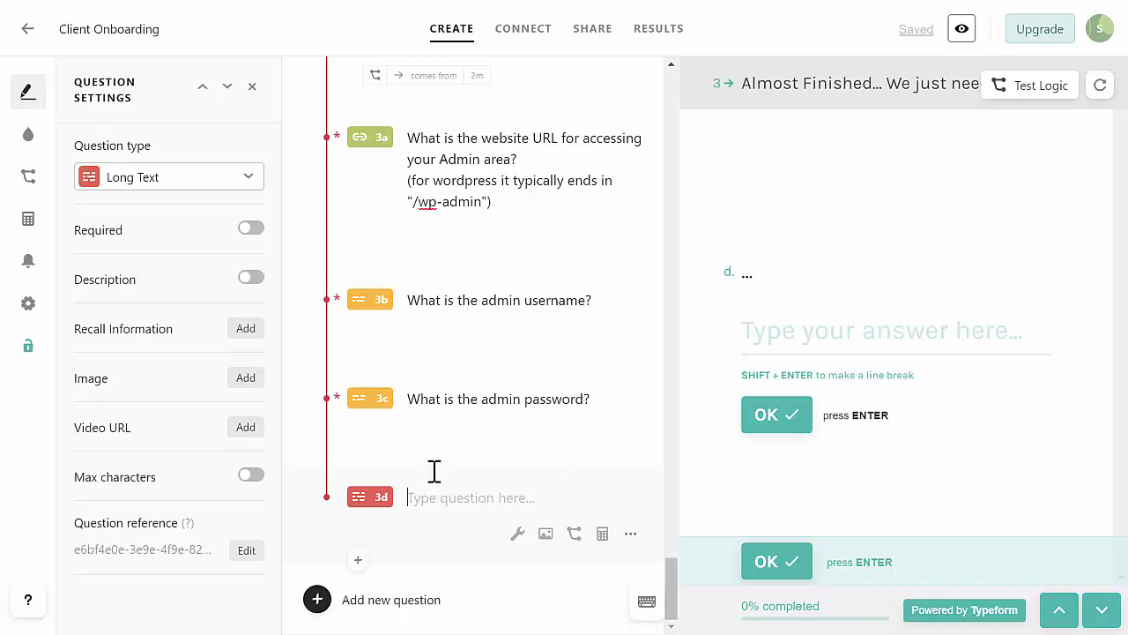
pyautogui.write('If you know your FTP info you can enter that below otherwise just skip')
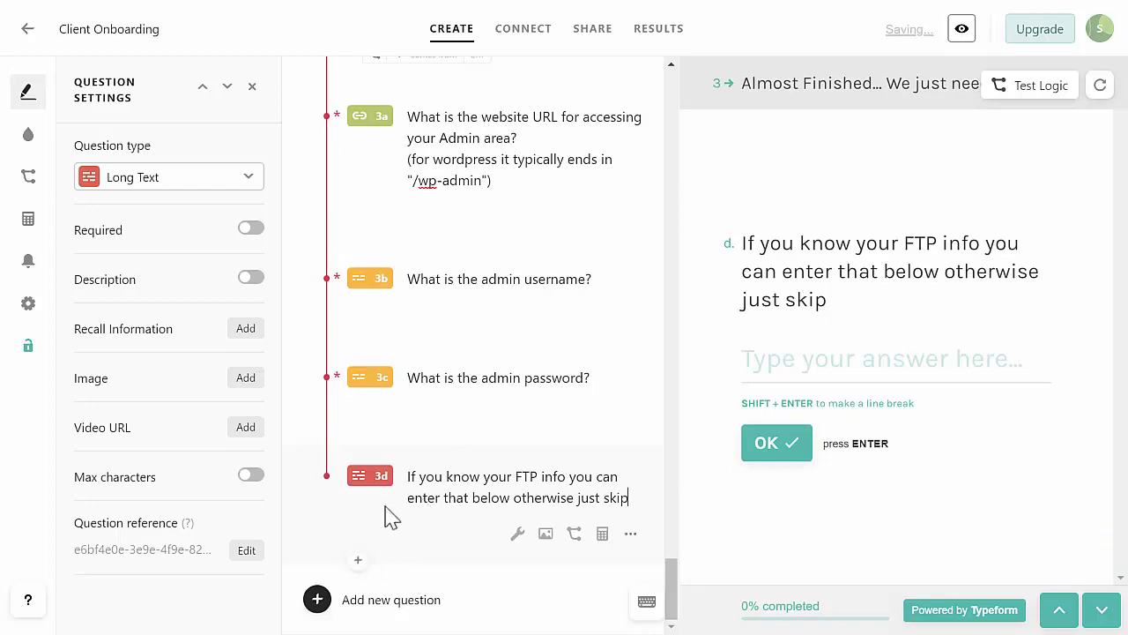
# Insert an empty Long Text question 3e after 3d.
pyautogui.click(358, 562)
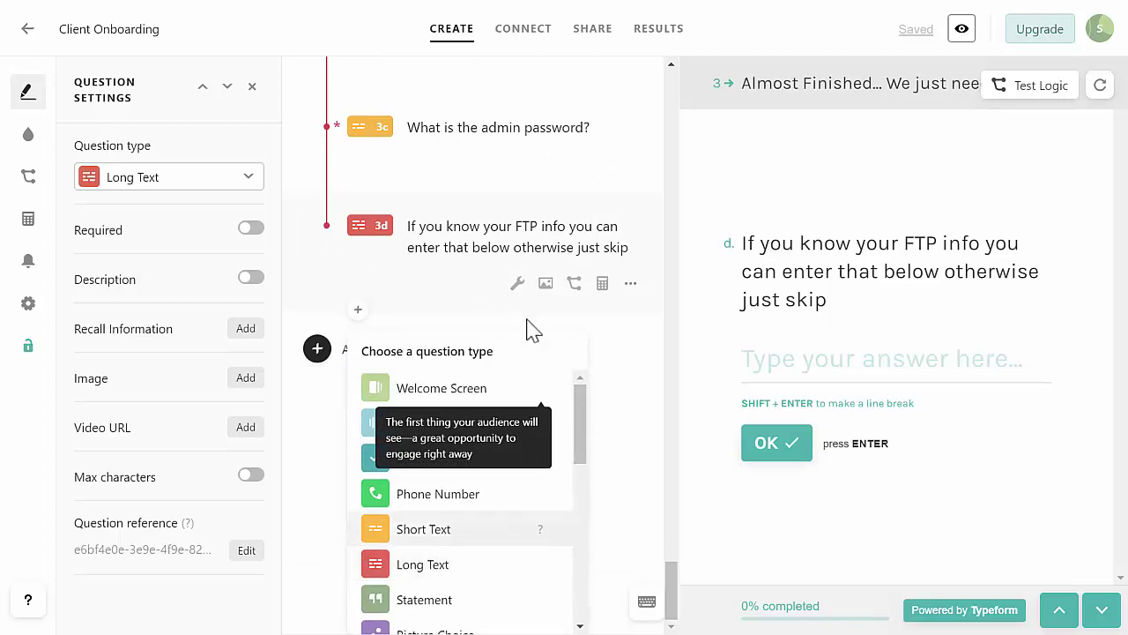
pyautogui.click(581, 408)
pyautogui.moveTo(581, 408); pyautogui.dragTo(584, 450)
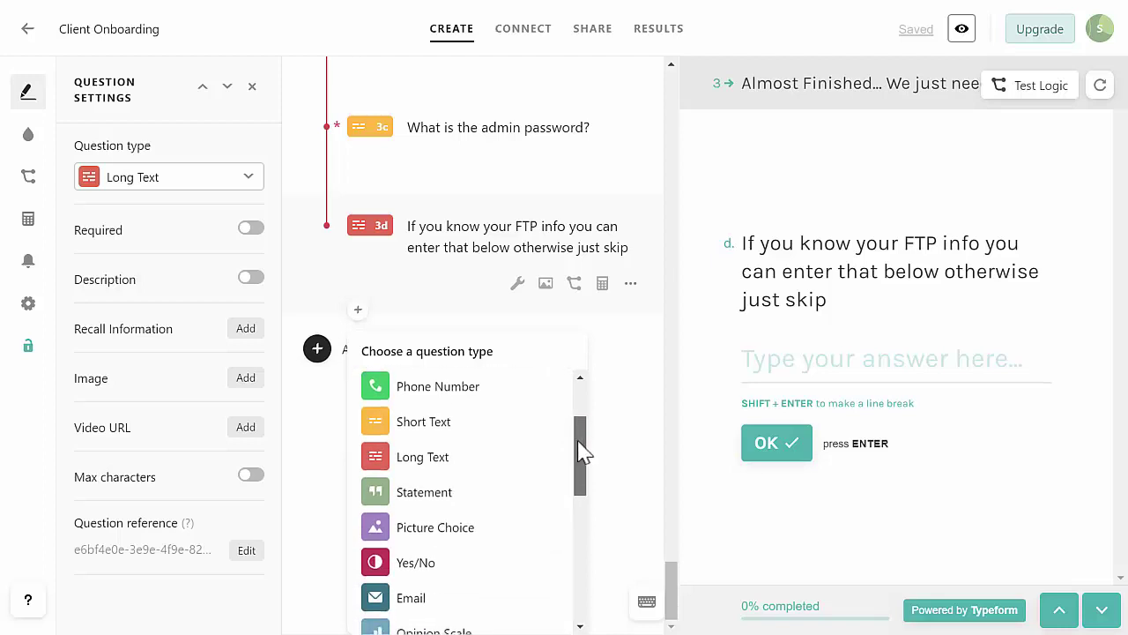
pyautogui.click(421, 458)
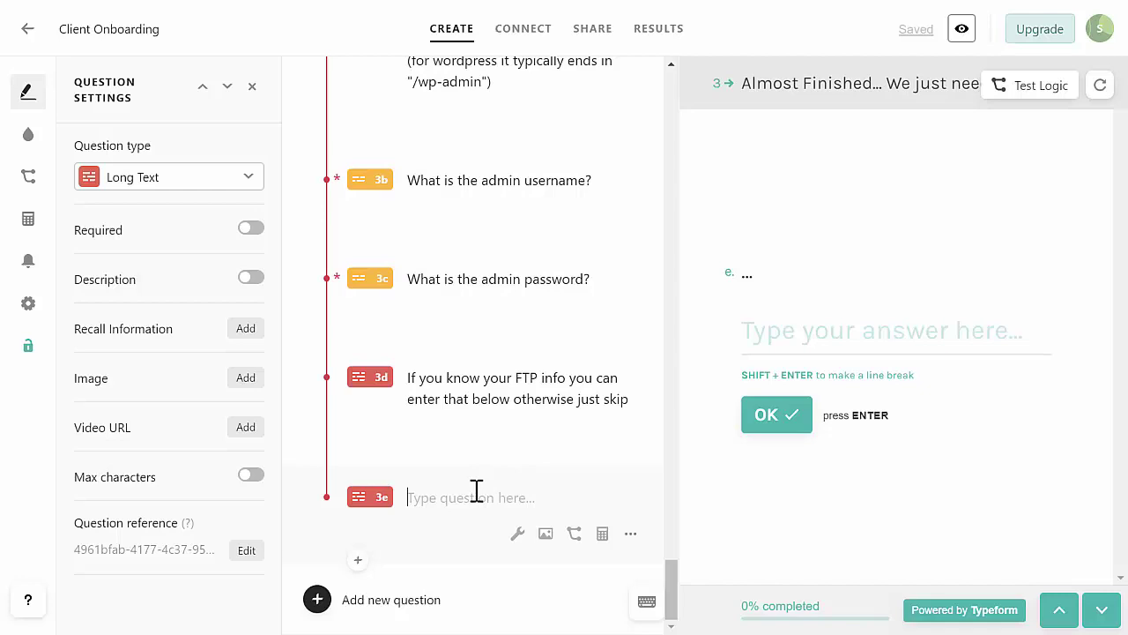
# Fill 3e with "If you know your CPanel Info you can enter that below otherwise just skip" and add another Long Text question.
pyautogui.write('If you know your CPanel Info you can enter that below otherwise just skip')
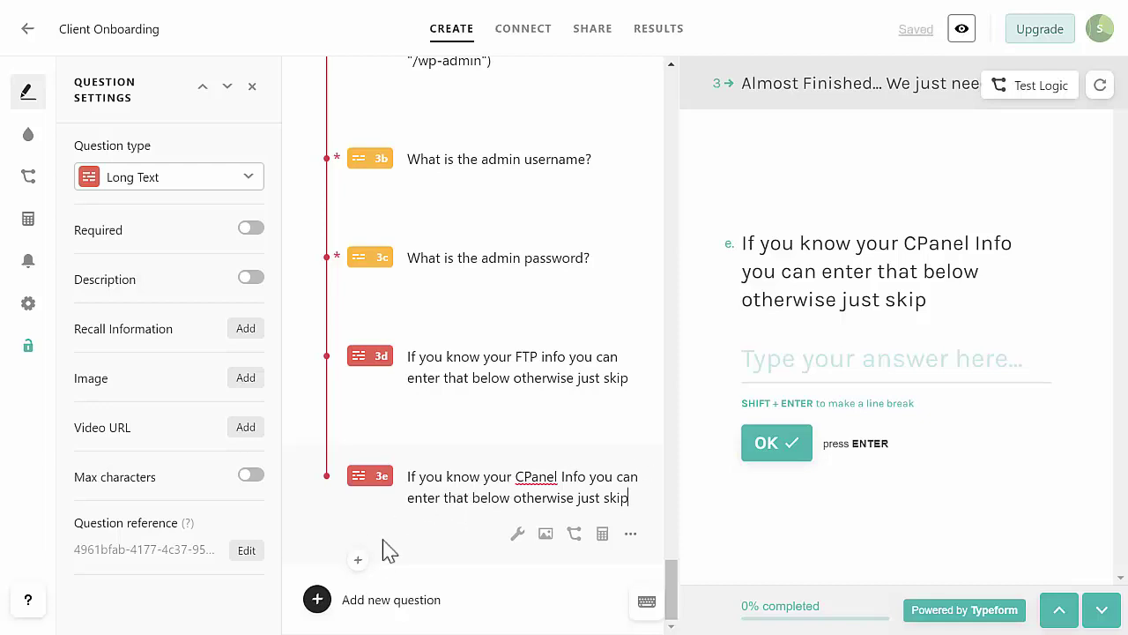
pyautogui.click(359, 561)
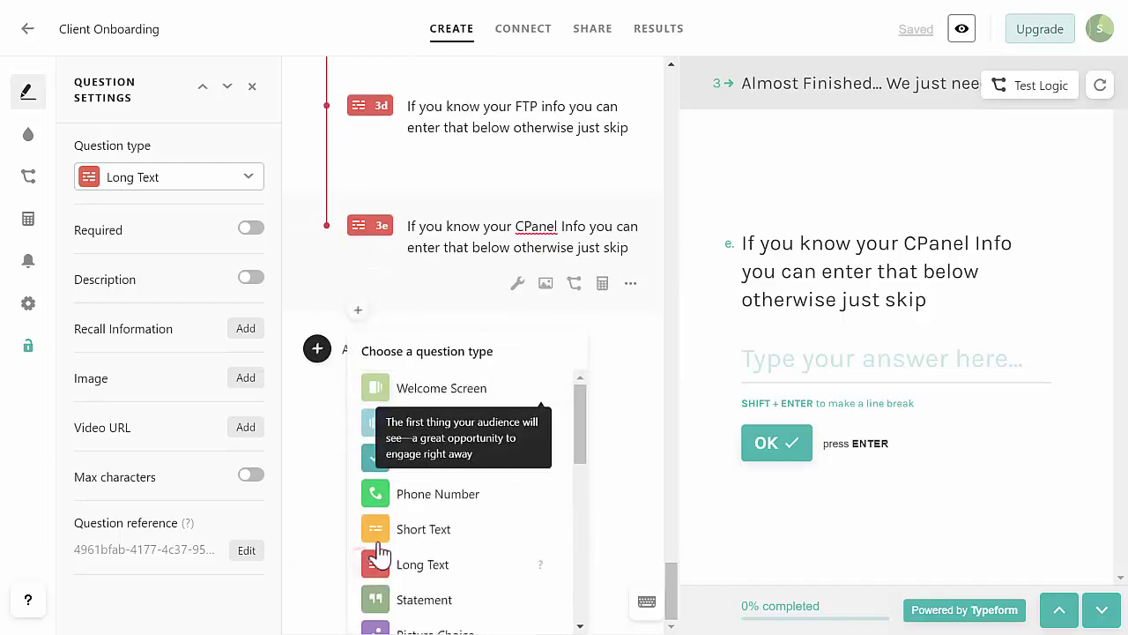
pyautogui.click(448, 563)
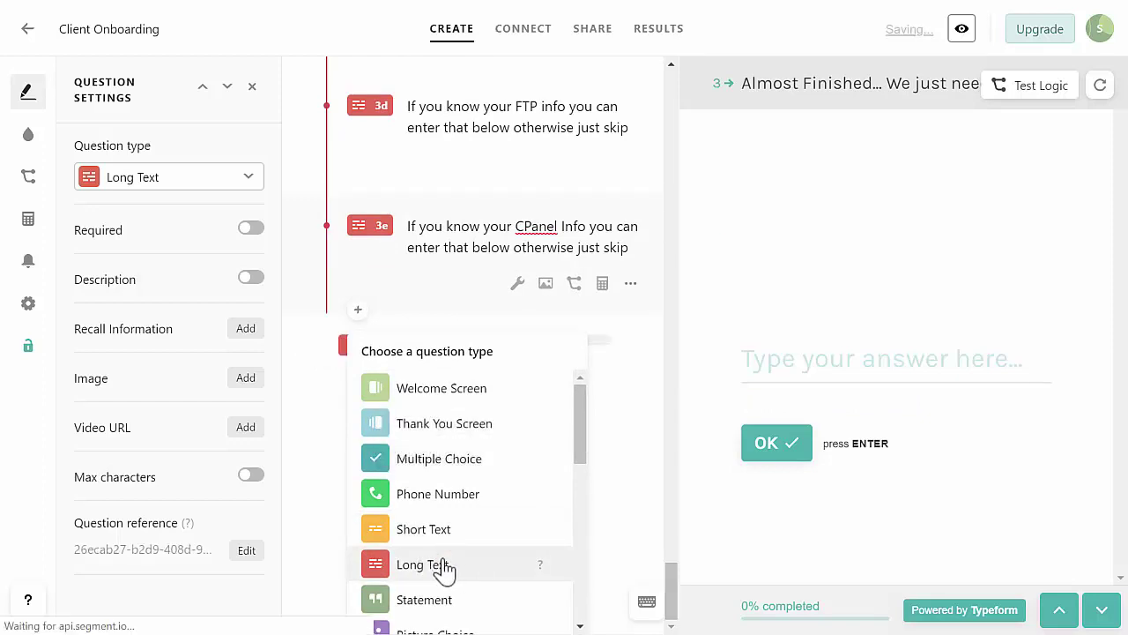
# Word question 3f: "Please enter a Google drive link for any images/videos you have as explained in this video".
pyautogui.scroll(2, 452, 372)
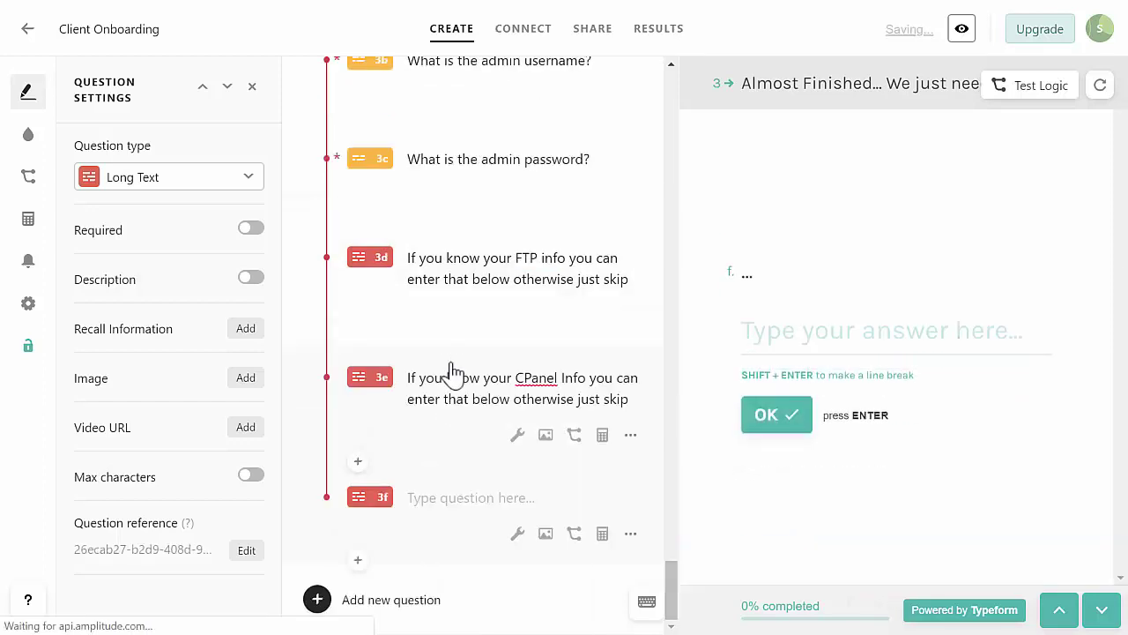
pyautogui.write('P')
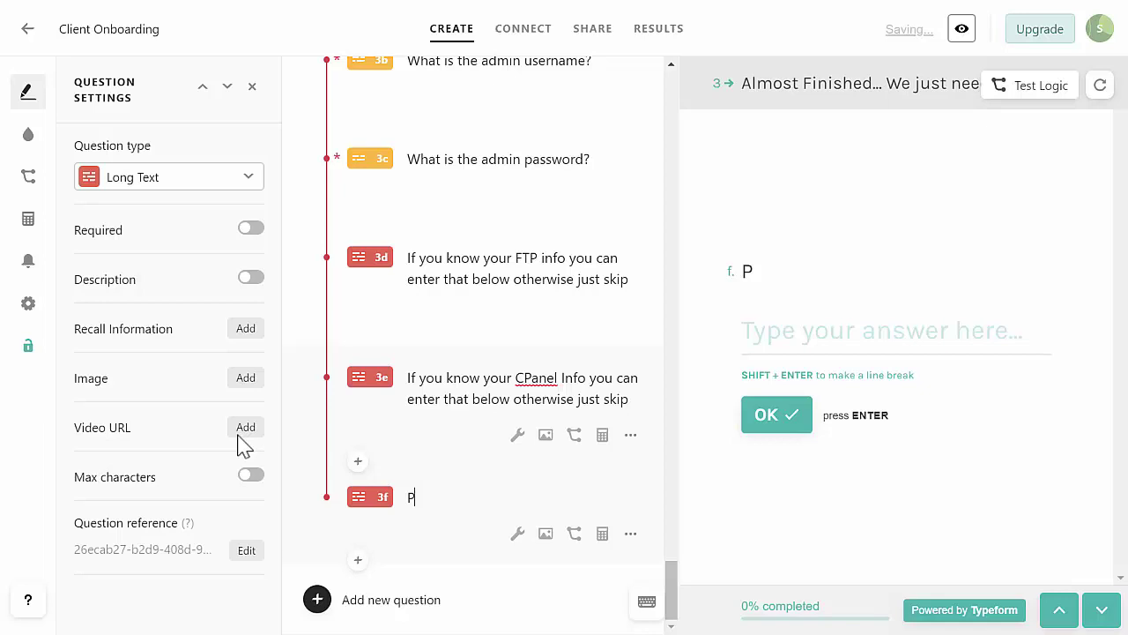
pyautogui.write('lease enter a Google drive link for any images/videos you have as explained in this video.')
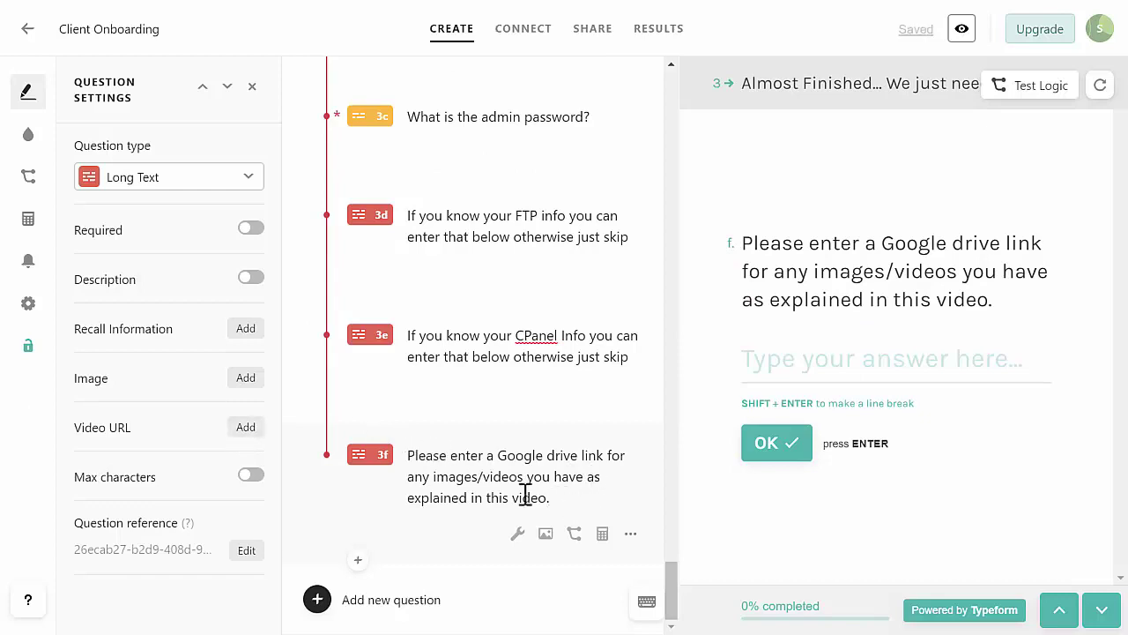
# Give 3f a description containing the agency email line copied from question 1.3.
pyautogui.click(252, 278)
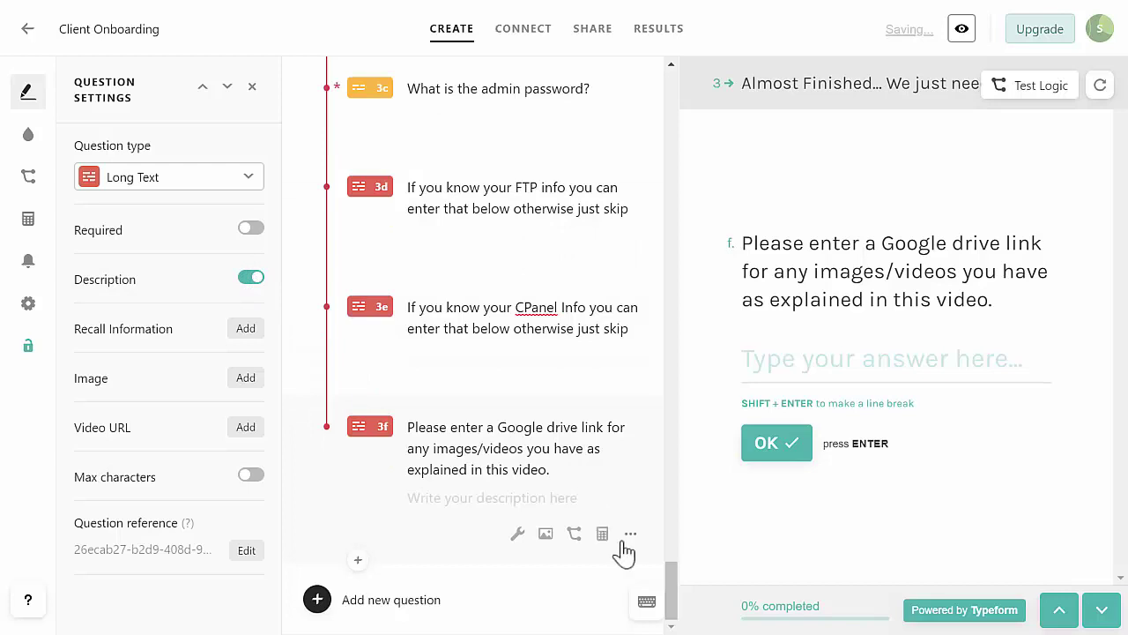
pyautogui.moveTo(669, 574); pyautogui.dragTo(671, 231)
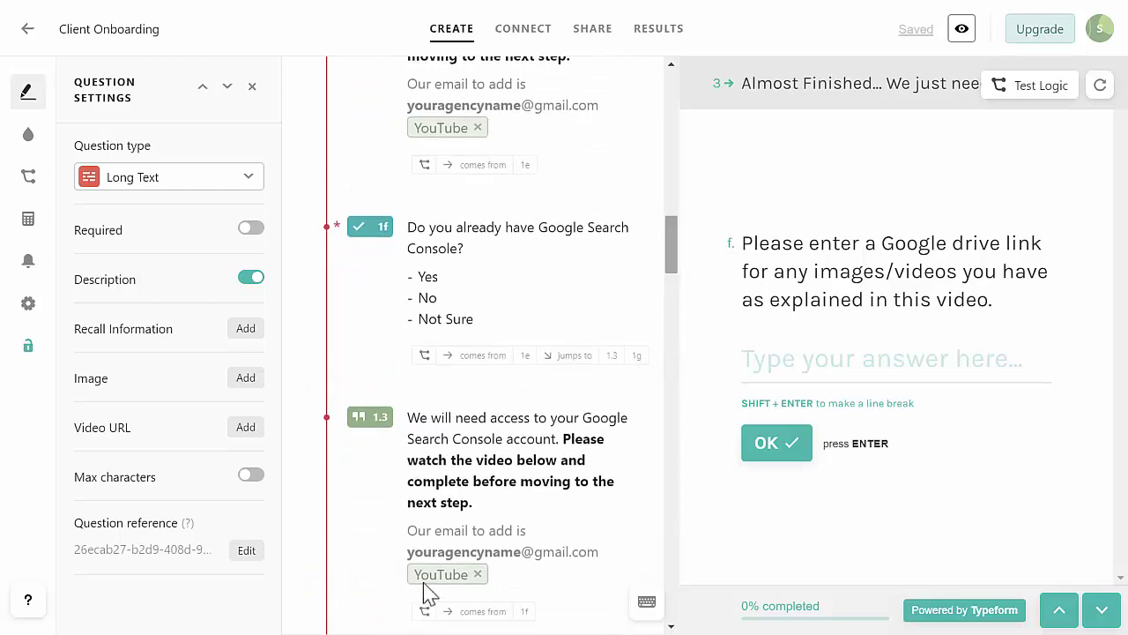
pyautogui.moveTo(407, 530); pyautogui.dragTo(472, 531)
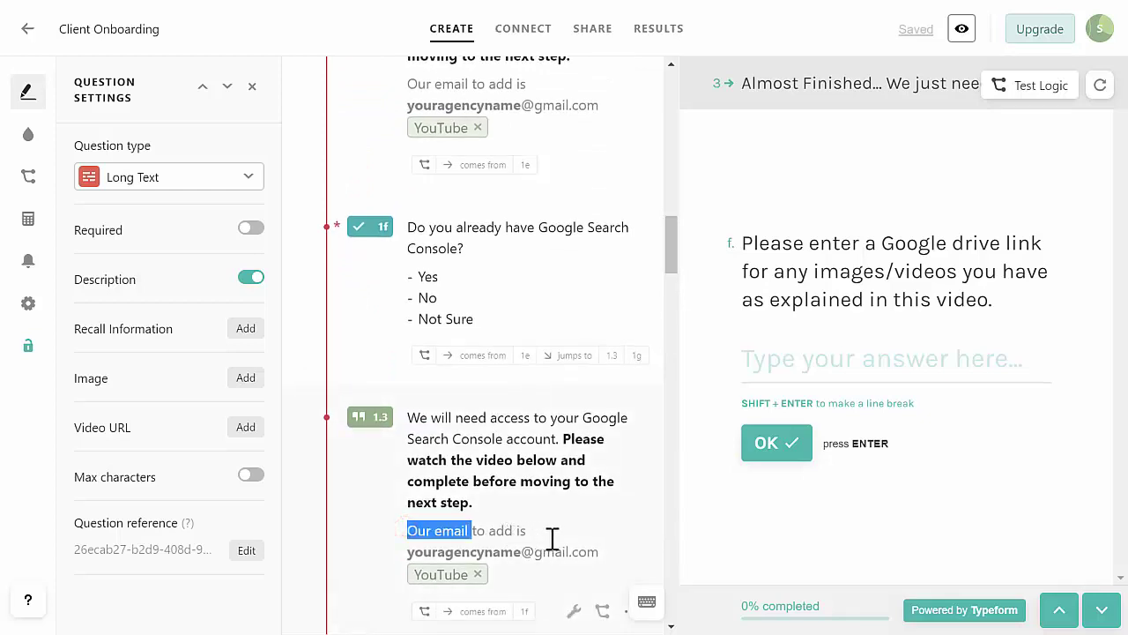
pyautogui.moveTo(552, 538); pyautogui.dragTo(579, 552)
pyautogui.rightClick(579, 553)
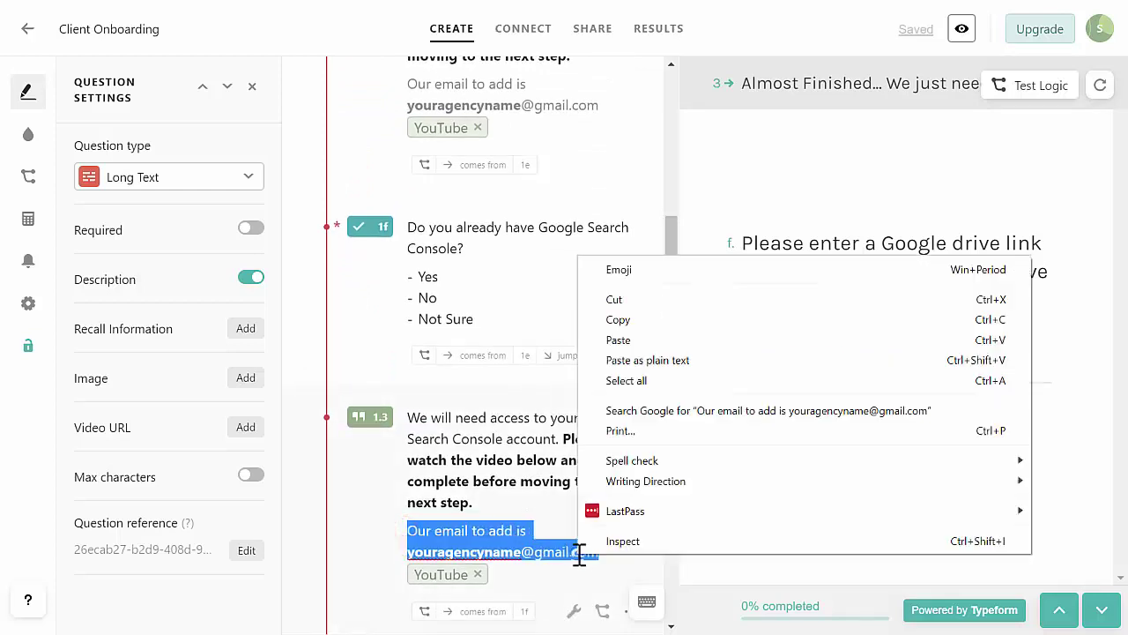
pyautogui.click(622, 320)
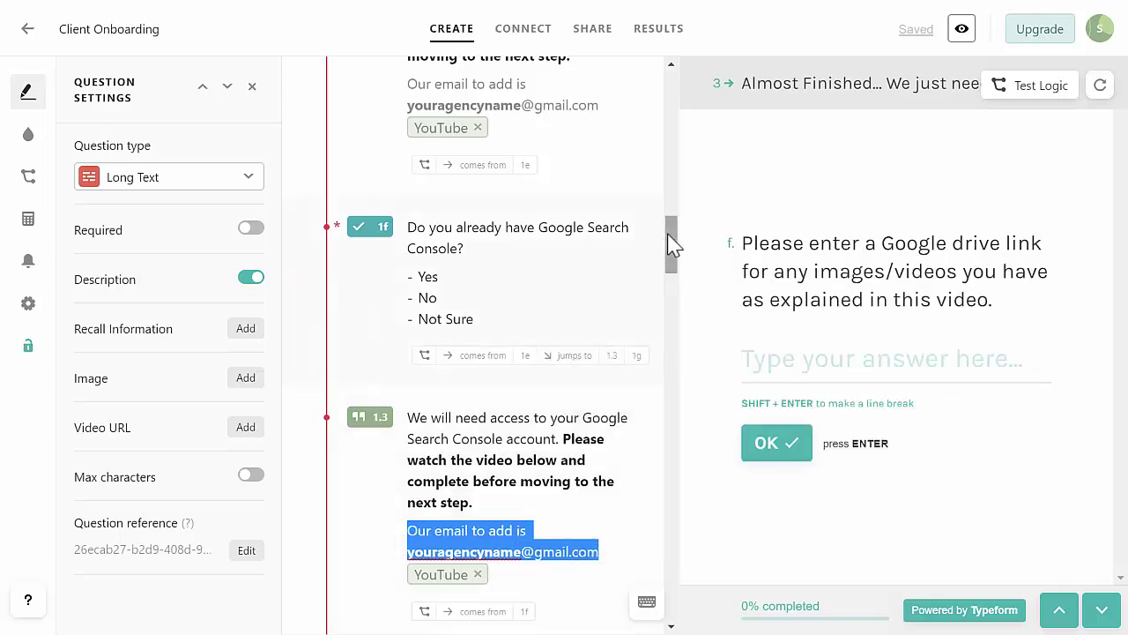
pyautogui.moveTo(671, 245); pyautogui.dragTo(685, 590)
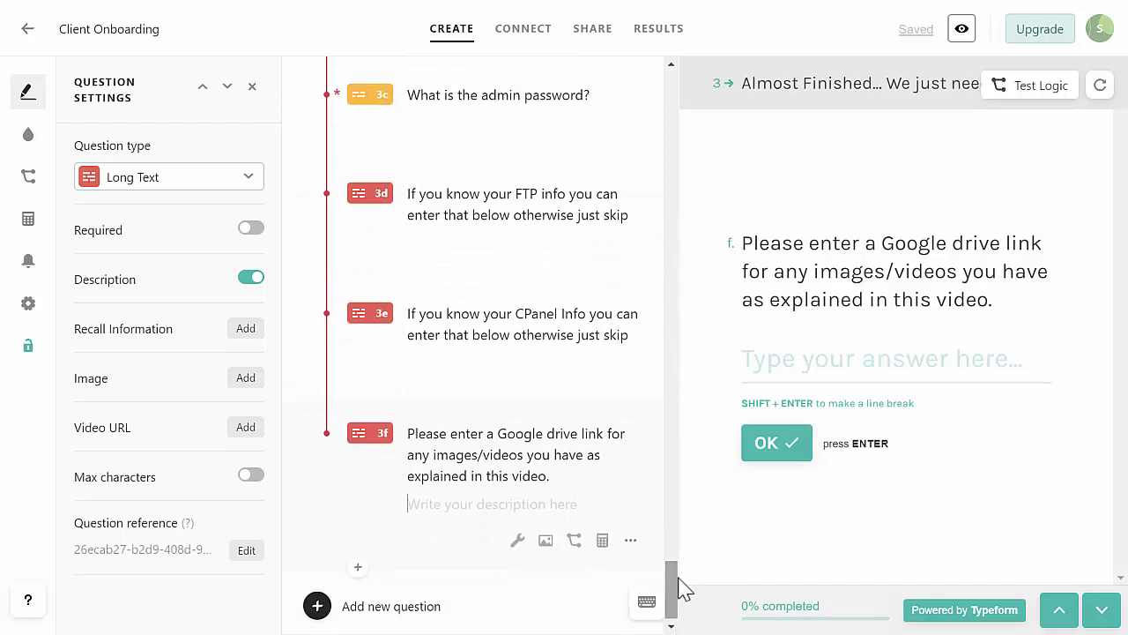
pyautogui.click(507, 504)
pyautogui.hotkey('ctrl', 'v')
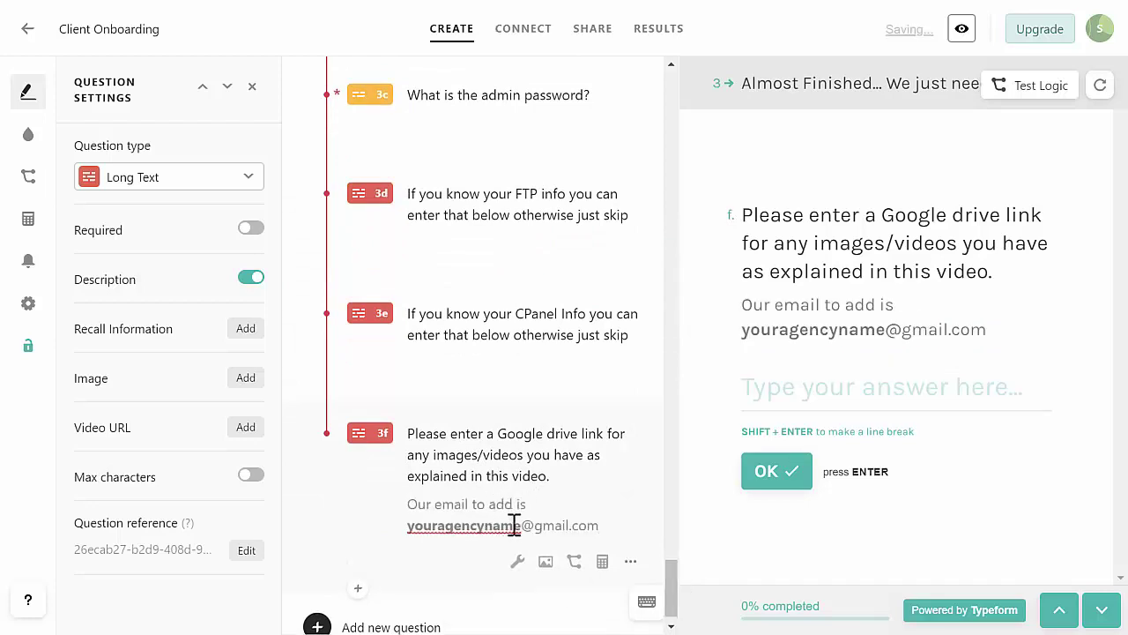
pyautogui.click(246, 427)
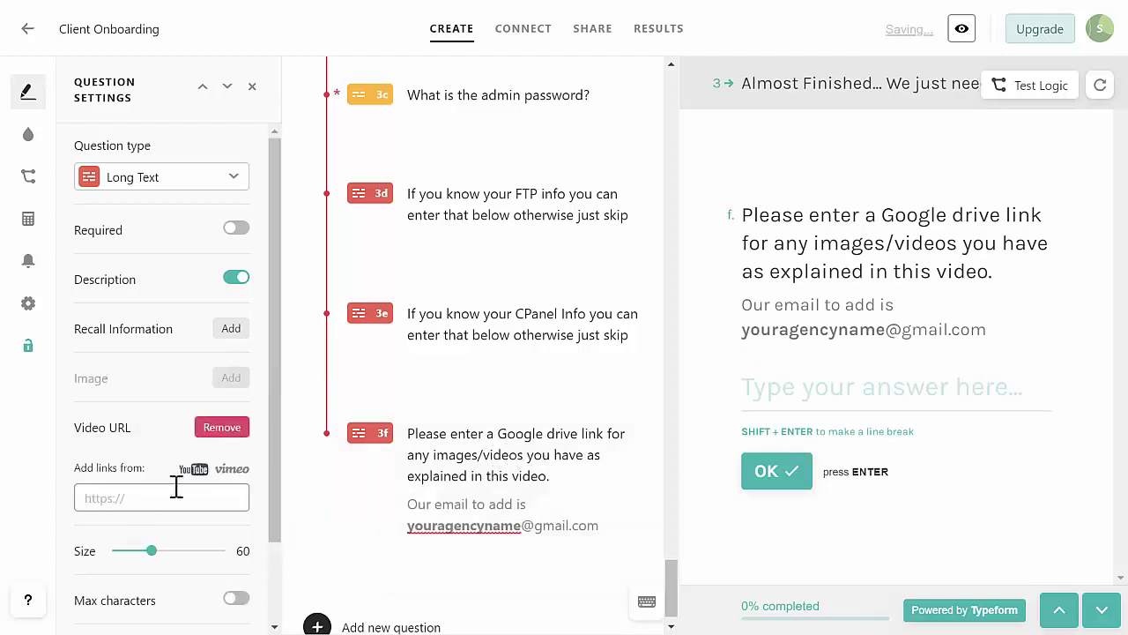
pyautogui.click(115, 501)
pyautogui.write('https')
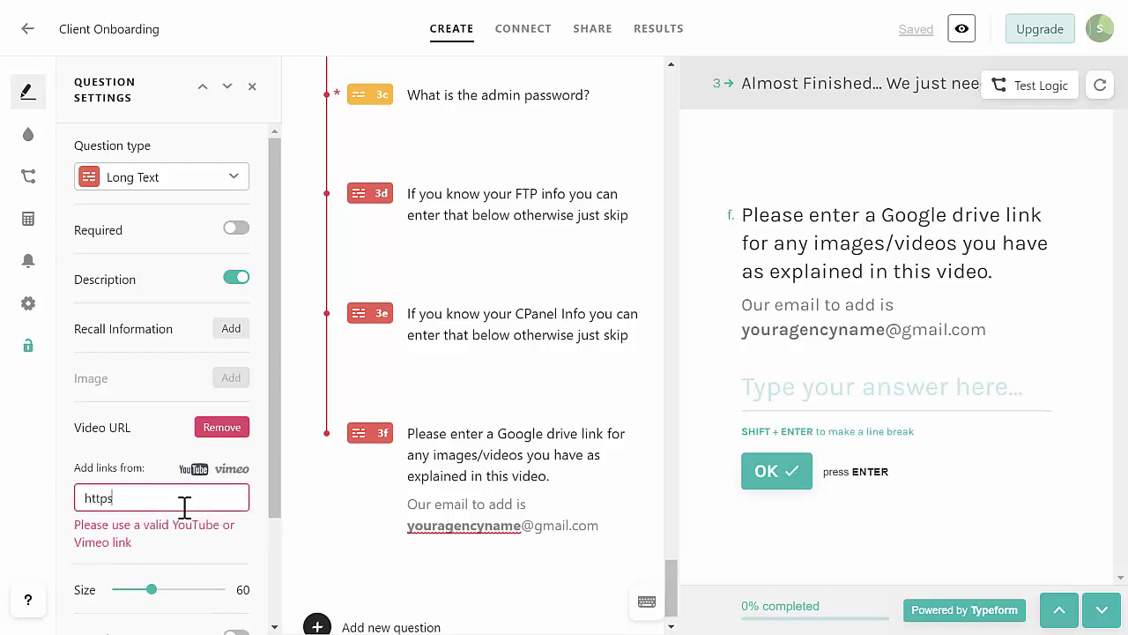
pyautogui.write('://youtu.be/')
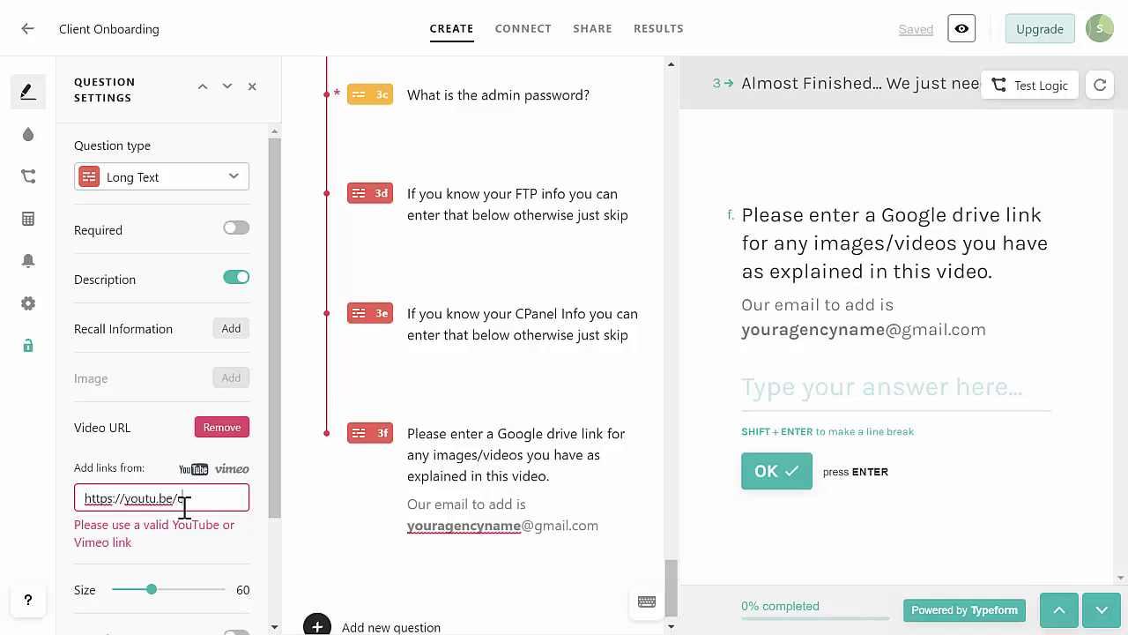
pyautogui.write('cdB')
pyautogui.write('NN')
pyautogui.write('h')
pyautogui.write('Z1')
pyautogui.write('0')
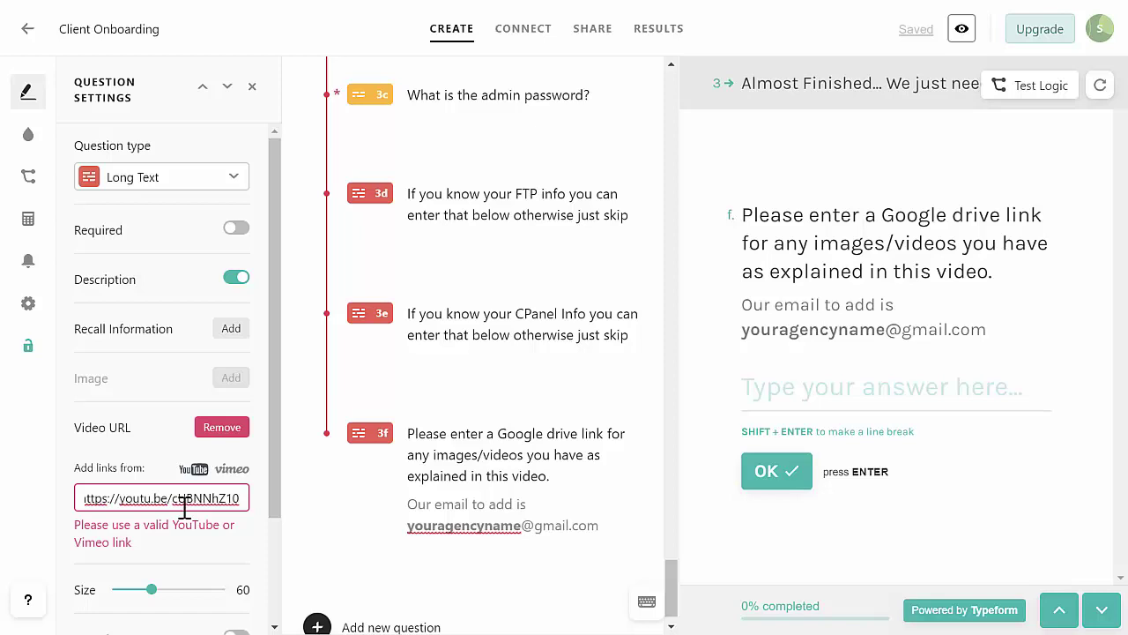
pyautogui.write('W')
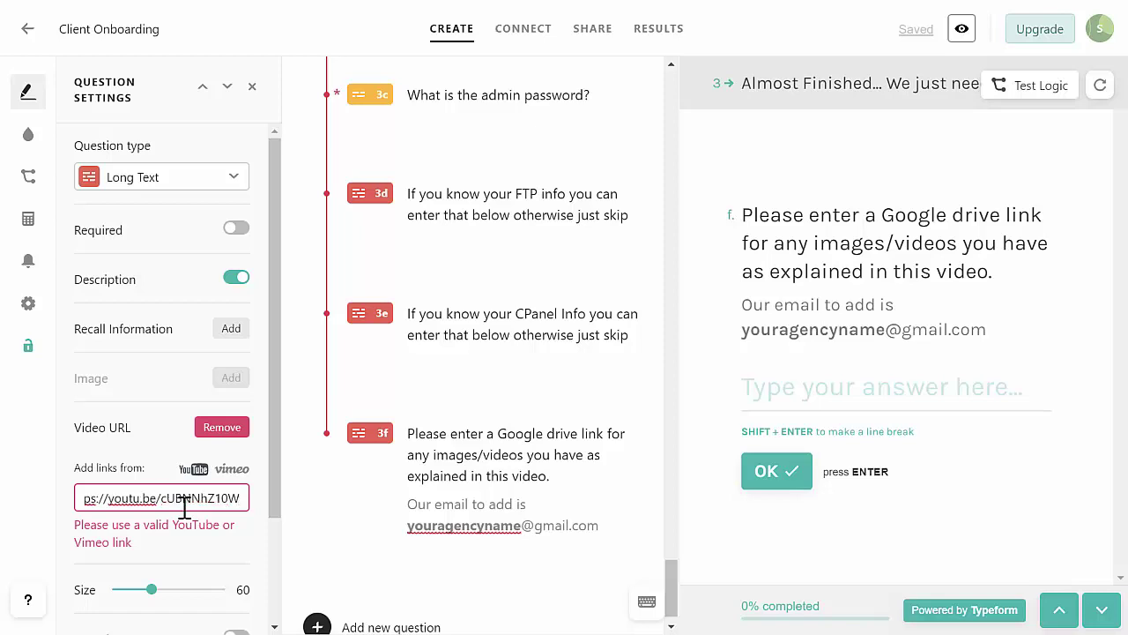
pyautogui.write('I')
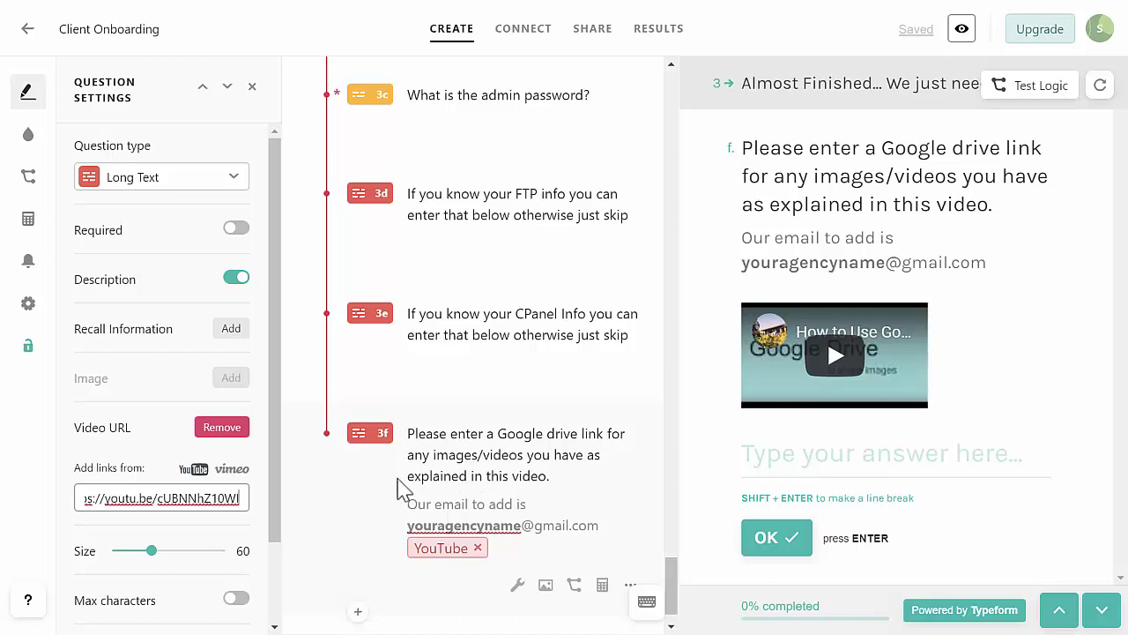
pyautogui.scroll(-2, 385, 547)
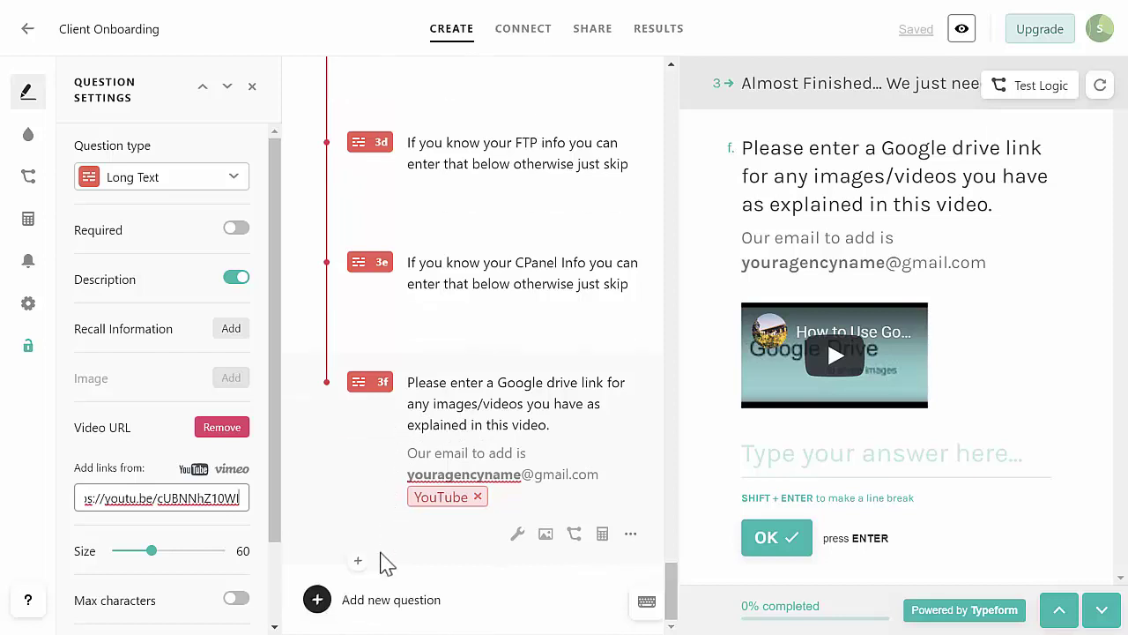
# Add a Statement after 3f with the pasted thank-you text saying the order will be reviewed.
pyautogui.click(318, 610)
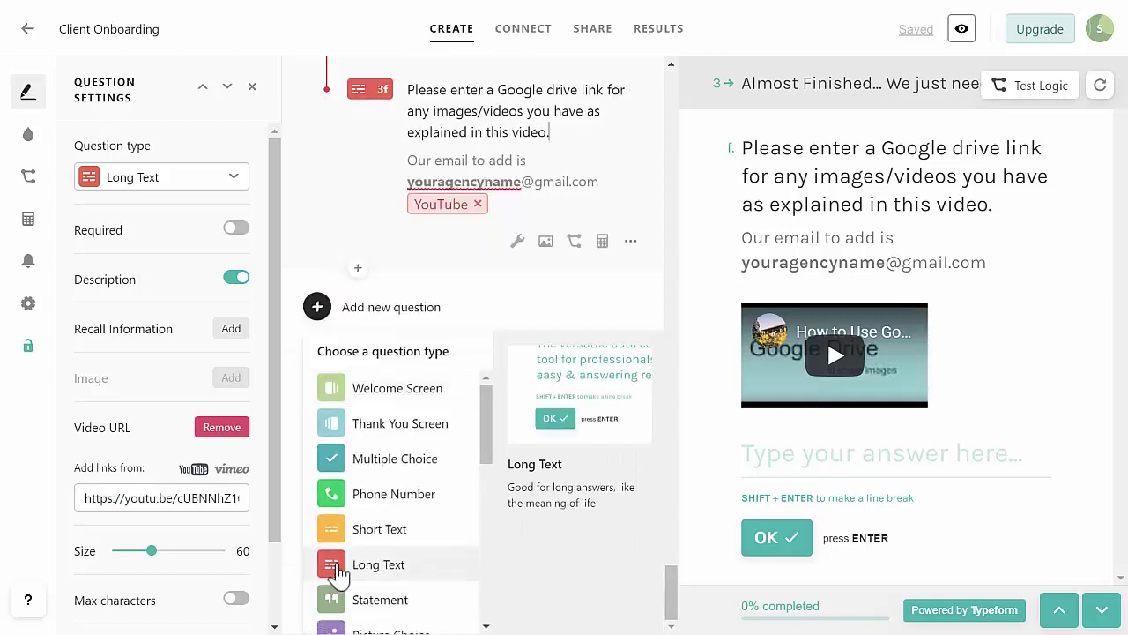
pyautogui.click(387, 601)
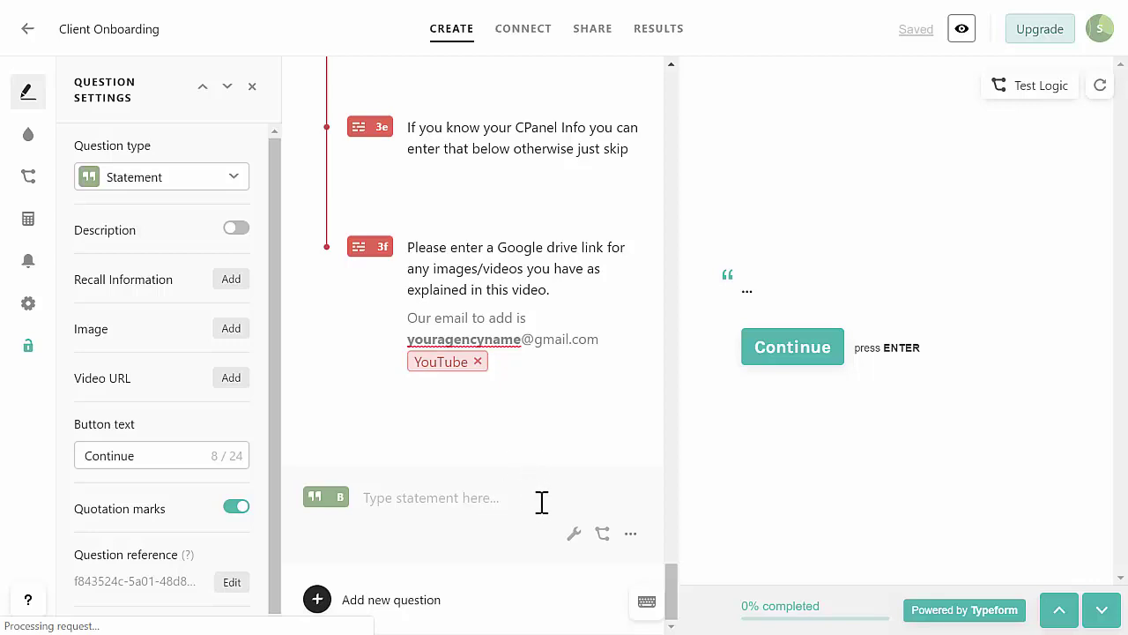
pyautogui.click(408, 494)
pyautogui.hotkey('ctrl', 'v')
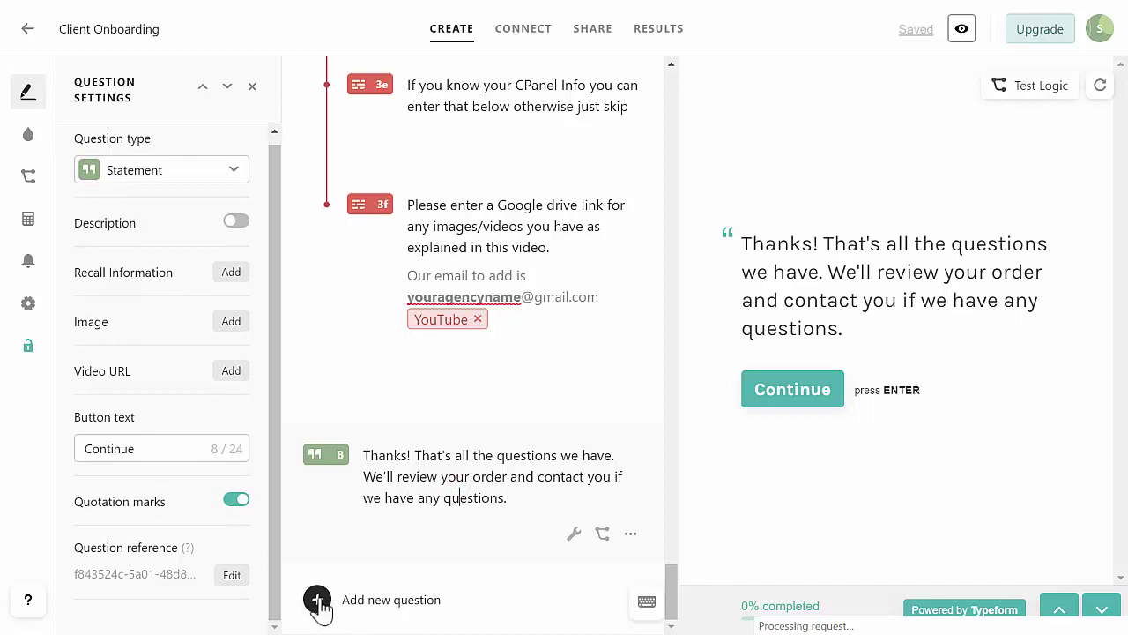
pyautogui.scroll(-3, 317, 607)
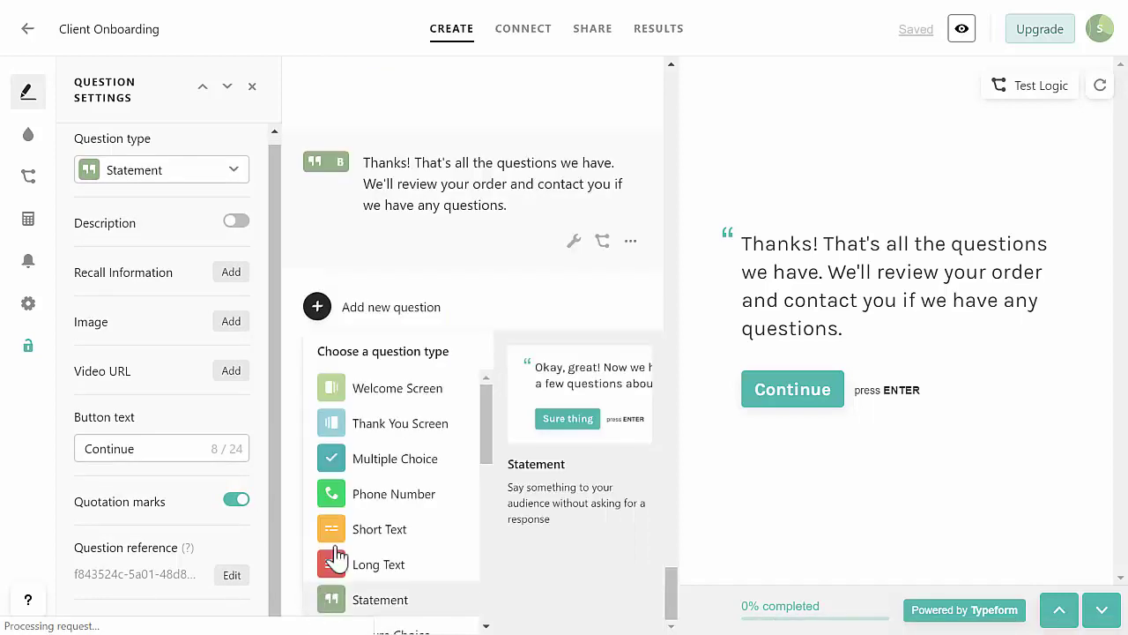
# Add a thank-you screen reading "Success! Your Form Has Been Submitted for Processing.".
pyautogui.click(397, 427)
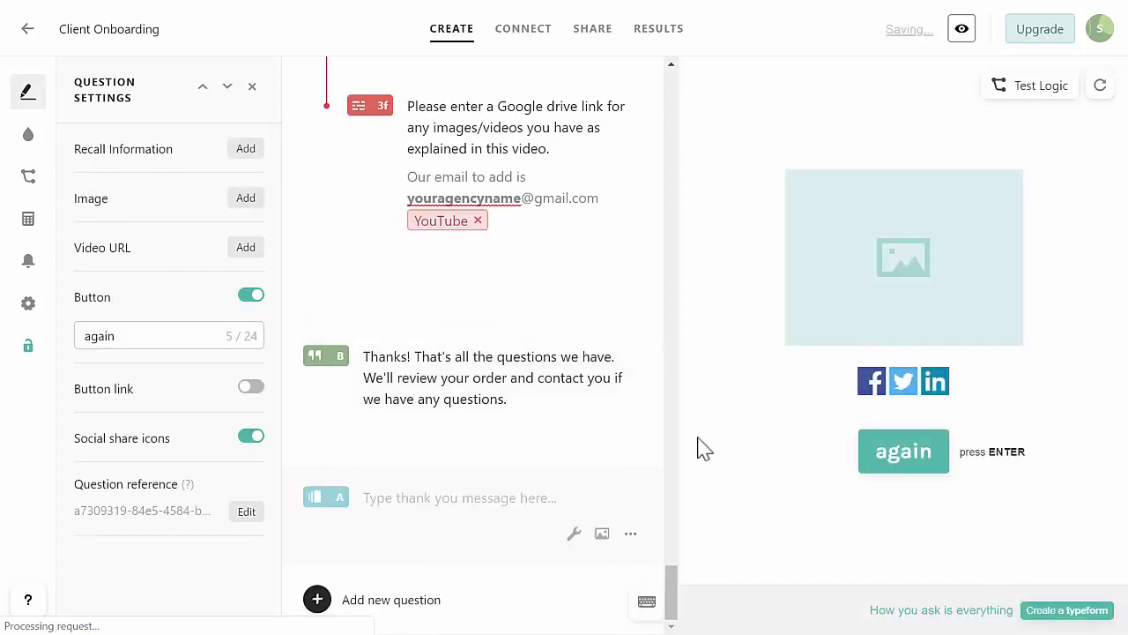
pyautogui.click(411, 498)
pyautogui.click(437, 498)
pyautogui.hotkey('ctrl', 'v')
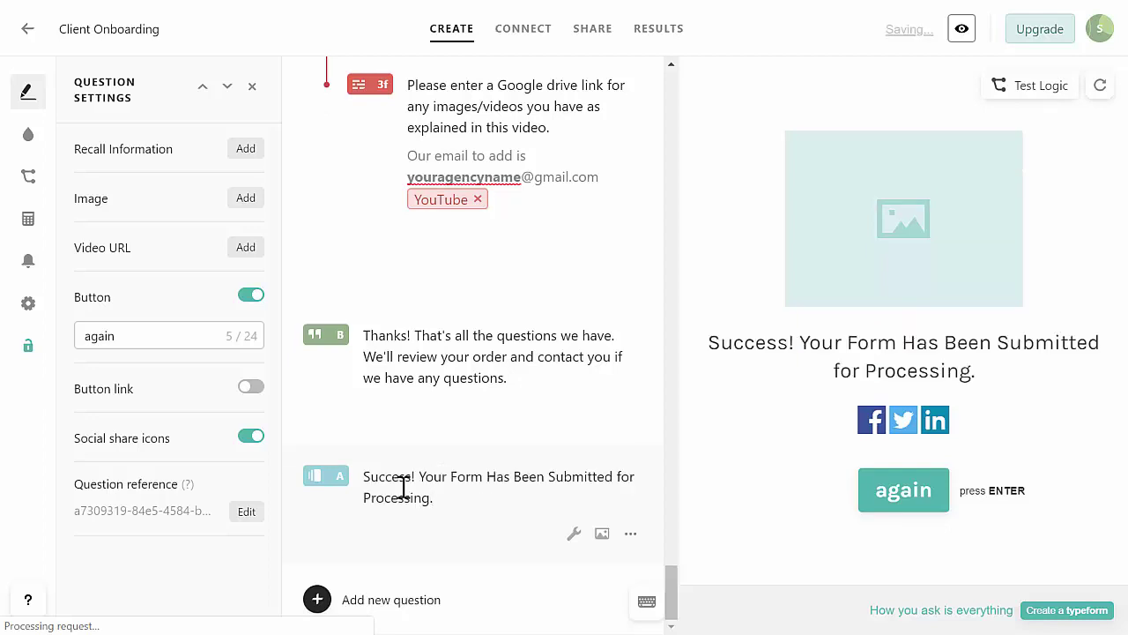
# Turn off the thank-you screen's button and social share icons.
pyautogui.click(573, 535)
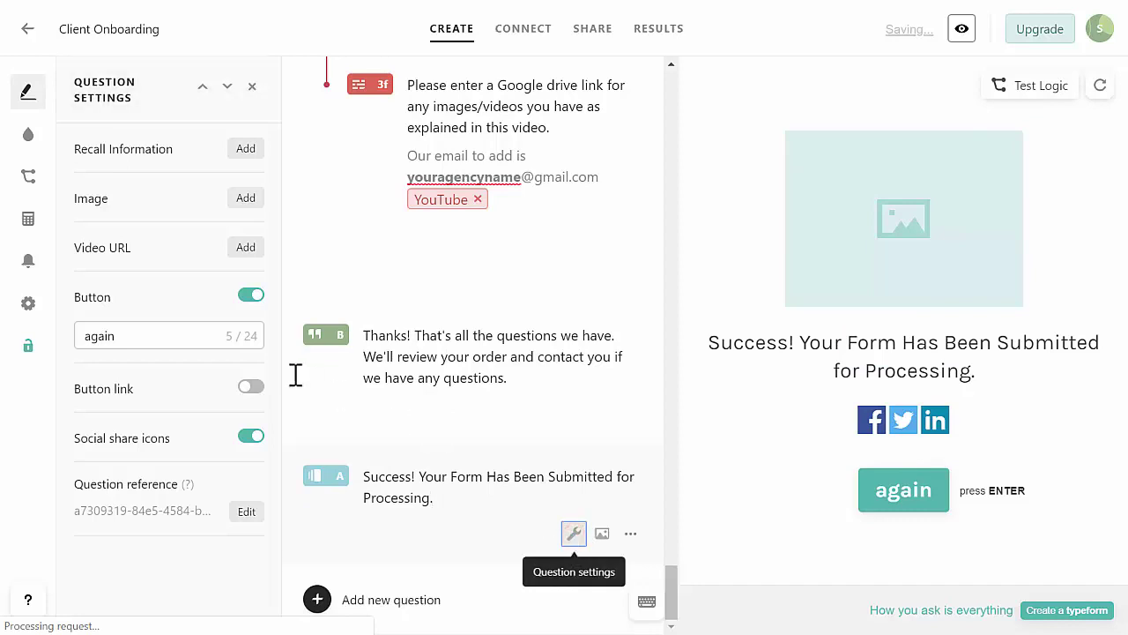
pyautogui.click(254, 301)
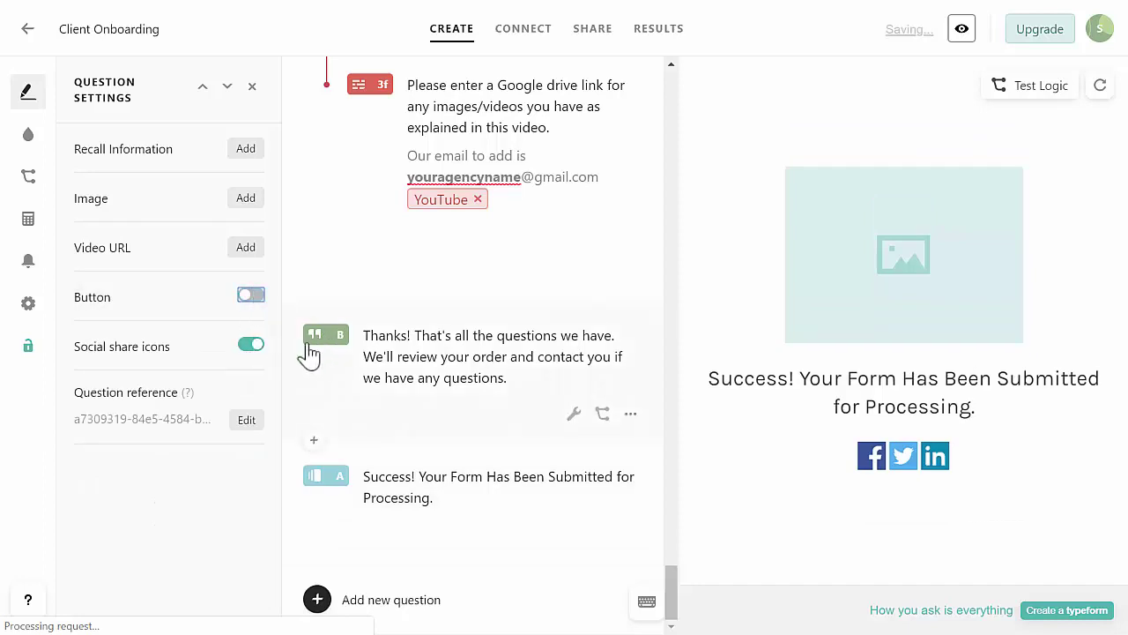
pyautogui.click(253, 349)
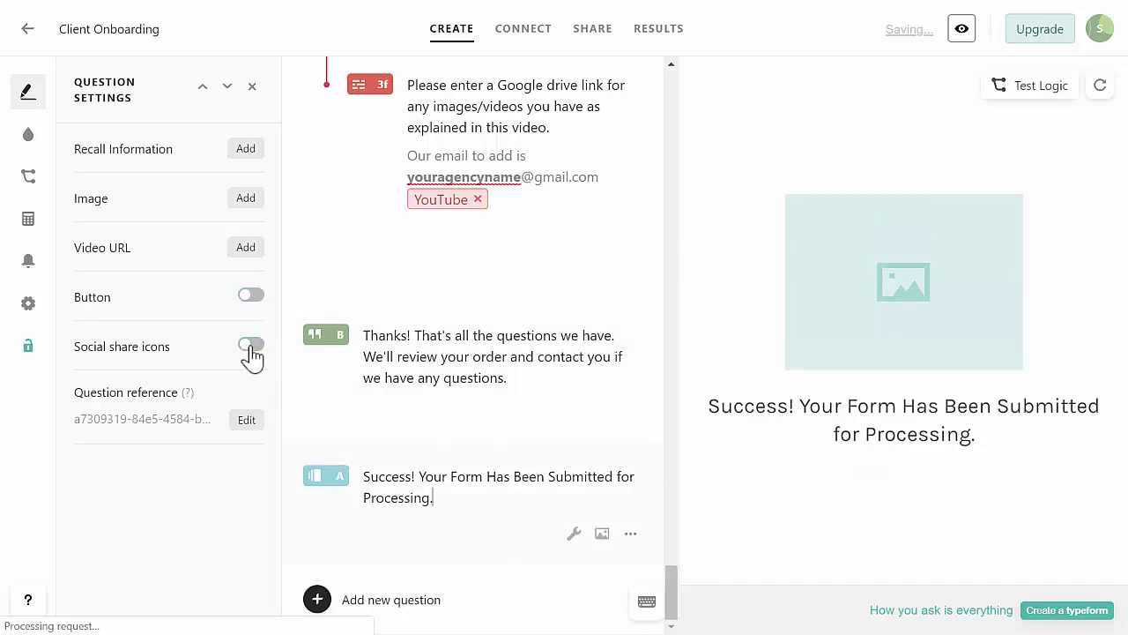
pyautogui.click(251, 349)
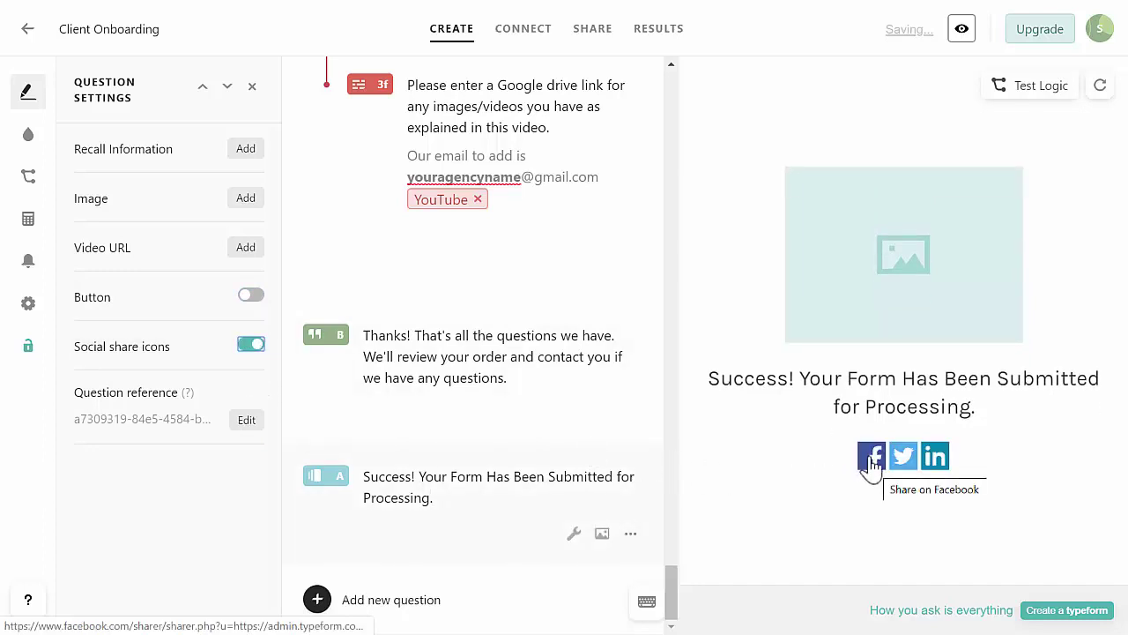
pyautogui.click(260, 349)
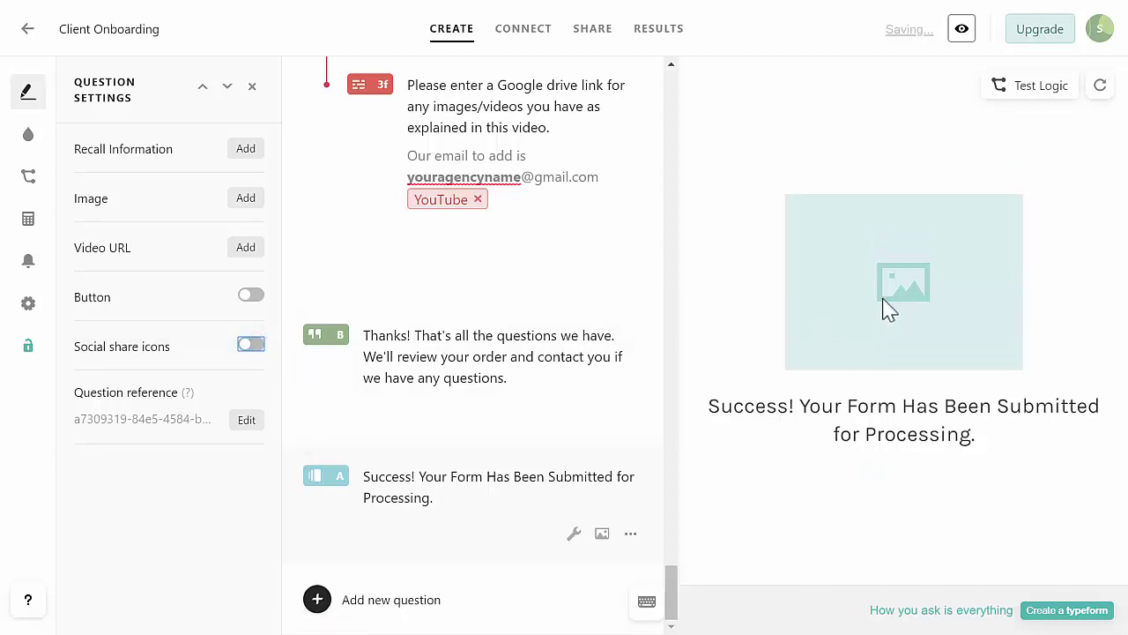
pyautogui.click(240, 198)
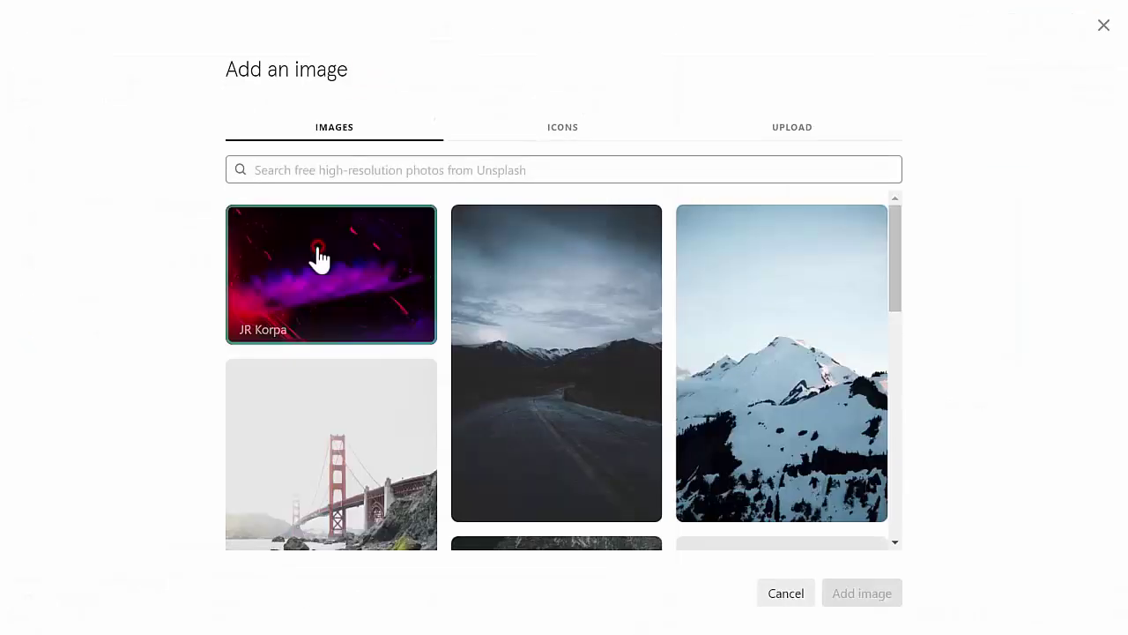
# Place the first red-and-purple abstract Unsplash photo on thank-you screen A, then return to the form's top.
pyautogui.click(320, 256)
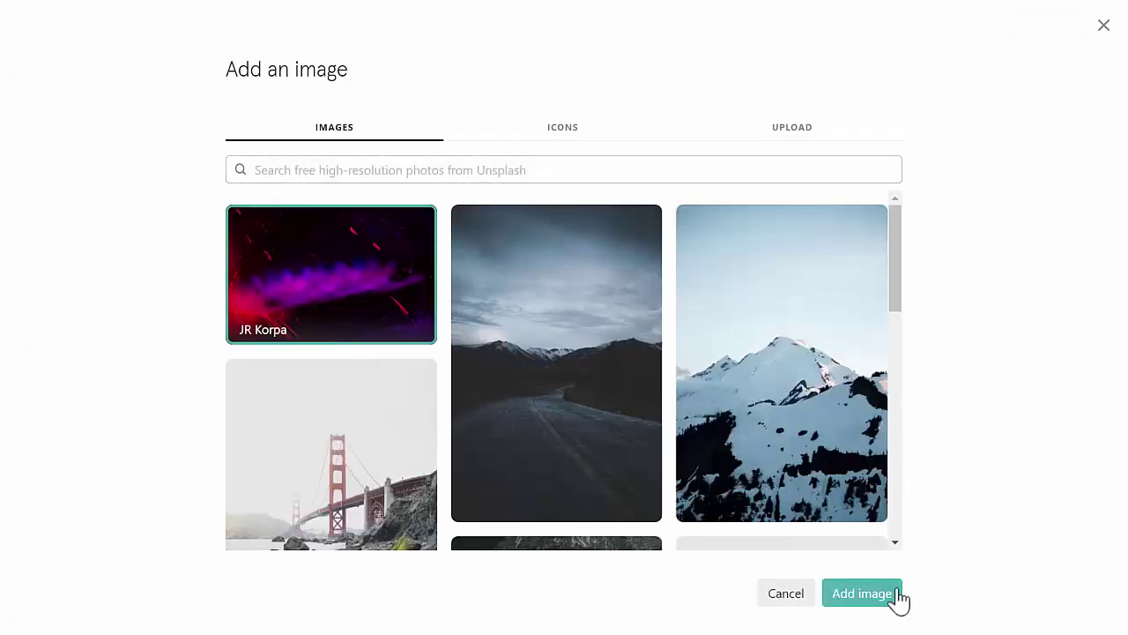
pyautogui.click(871, 596)
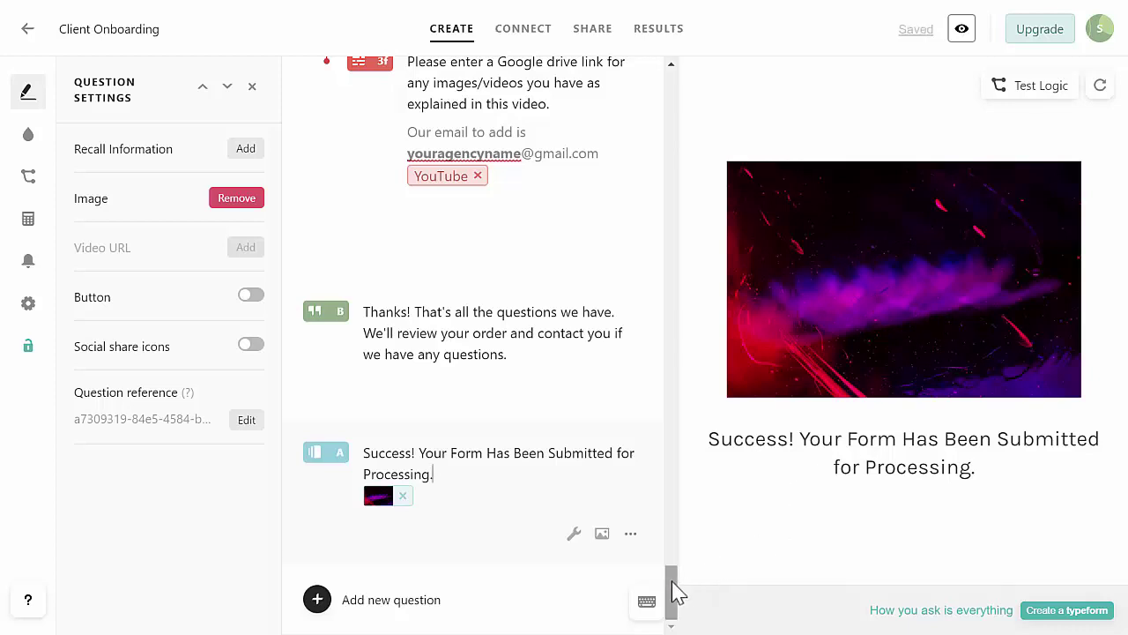
pyautogui.moveTo(672, 590); pyautogui.dragTo(673, 100)
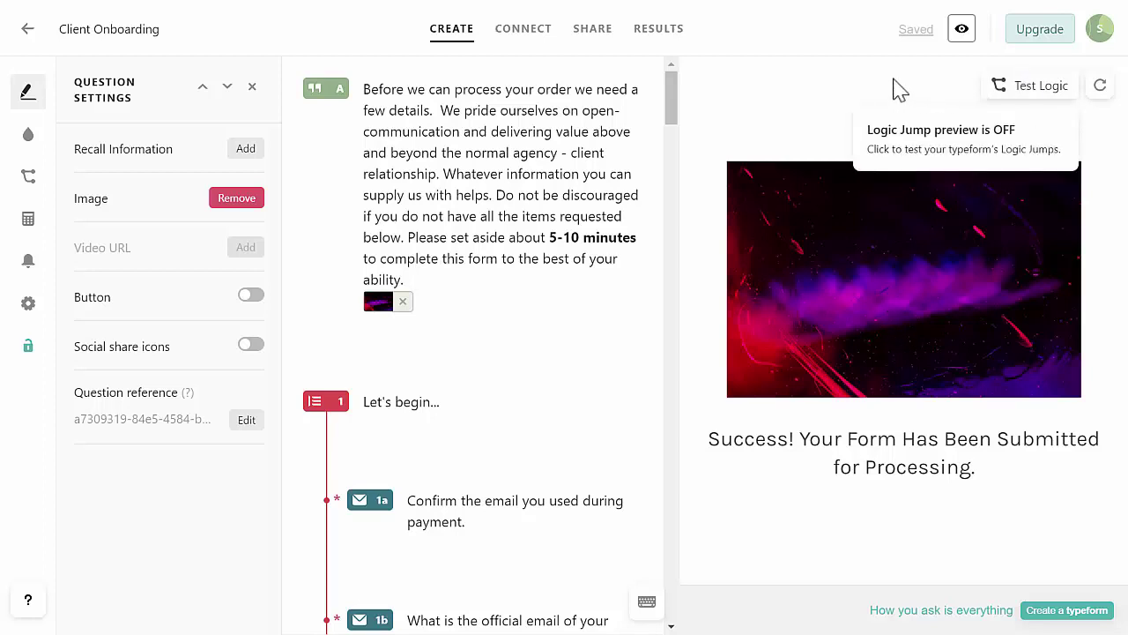
# Preview the form and advance from the welcome screen to "Do you already have Google Analytics?".
pyautogui.click(561, 102)
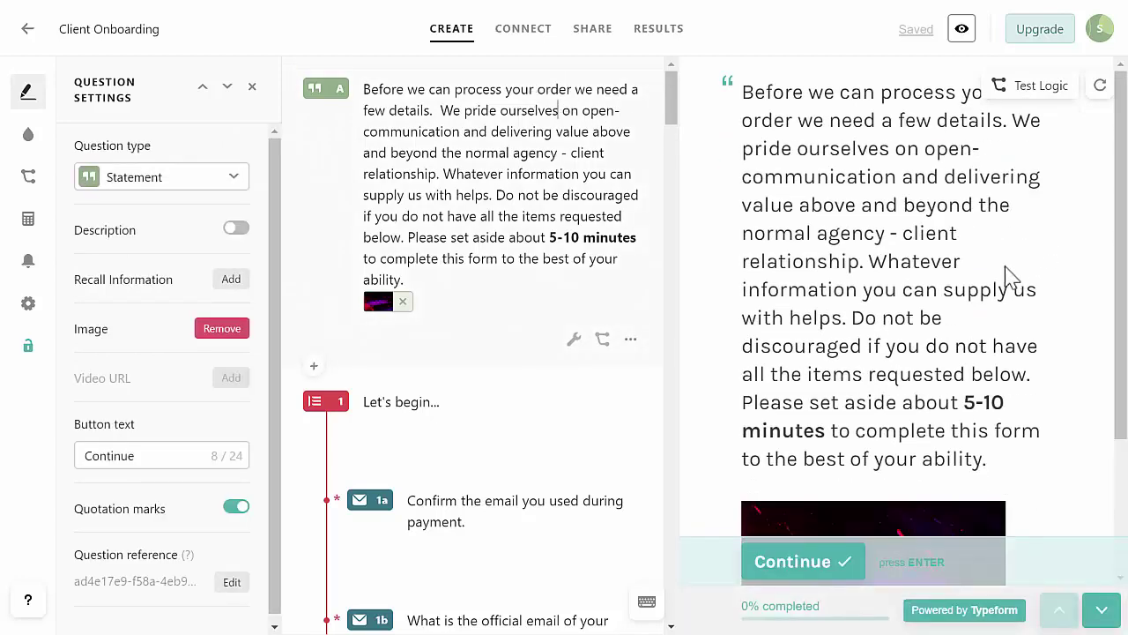
pyautogui.click(962, 31)
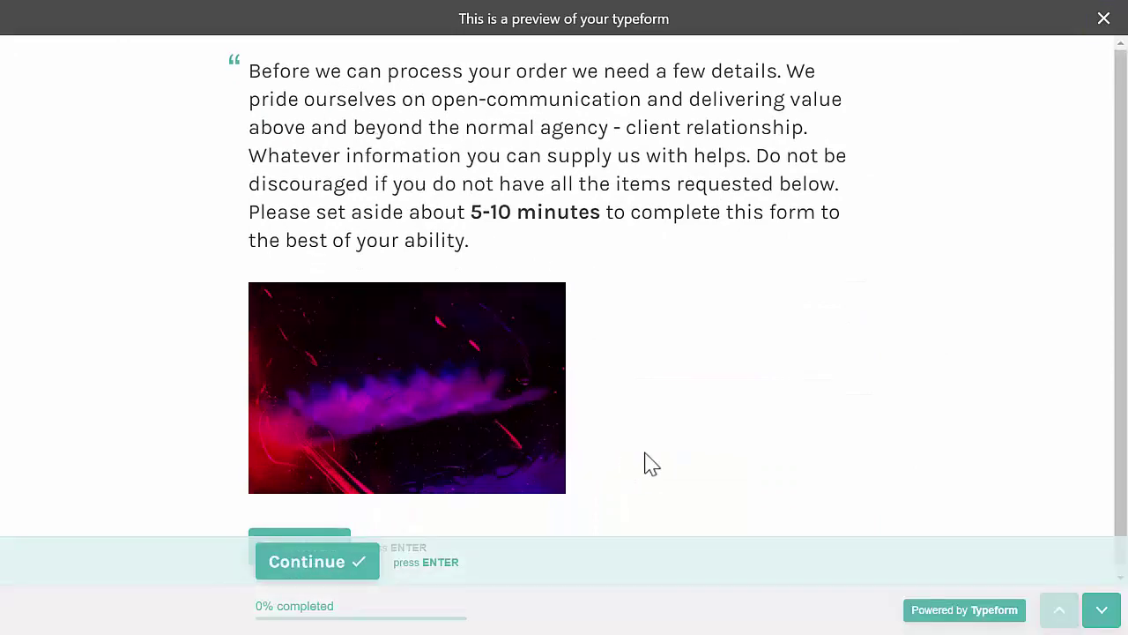
pyautogui.scroll(-3, 648, 457)
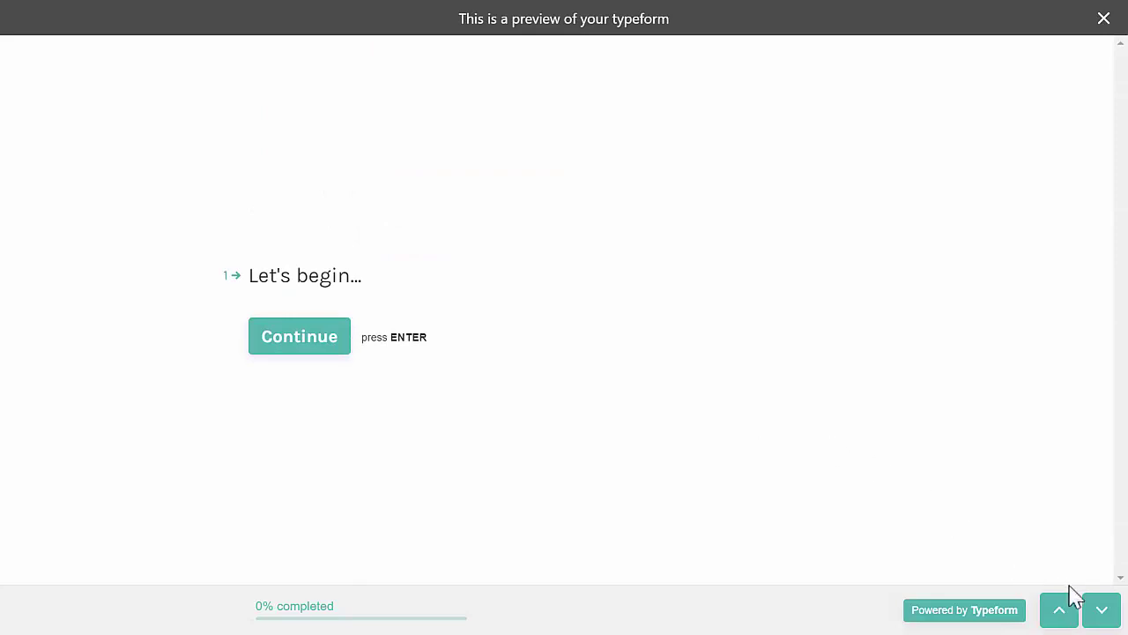
pyautogui.click(1100, 605)
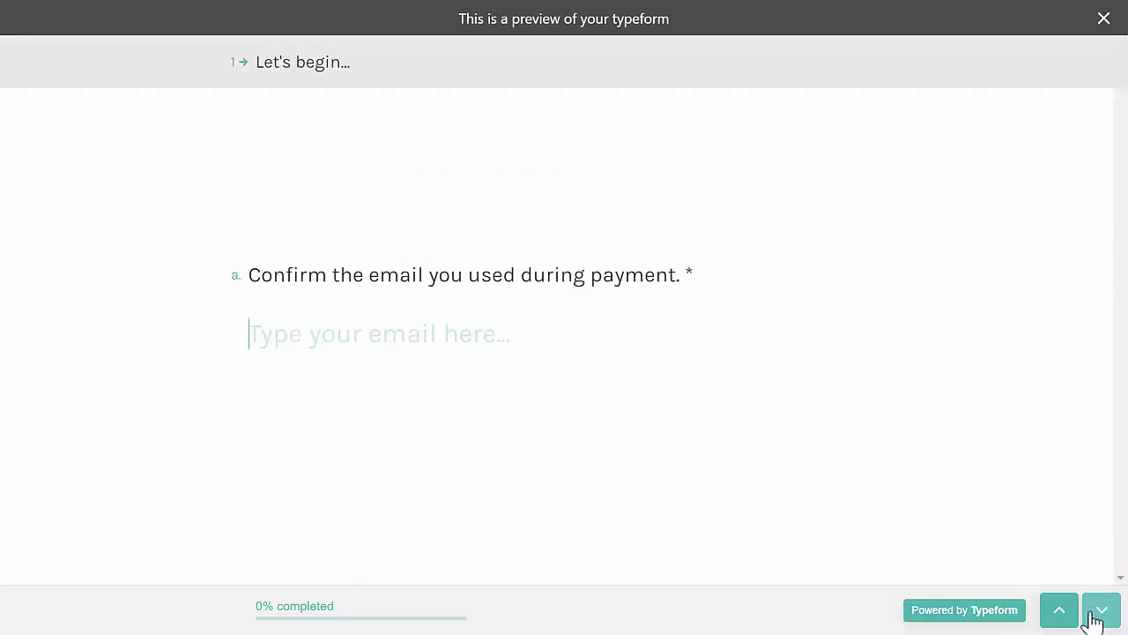
pyautogui.click(1093, 619)
pyautogui.click(1093, 618)
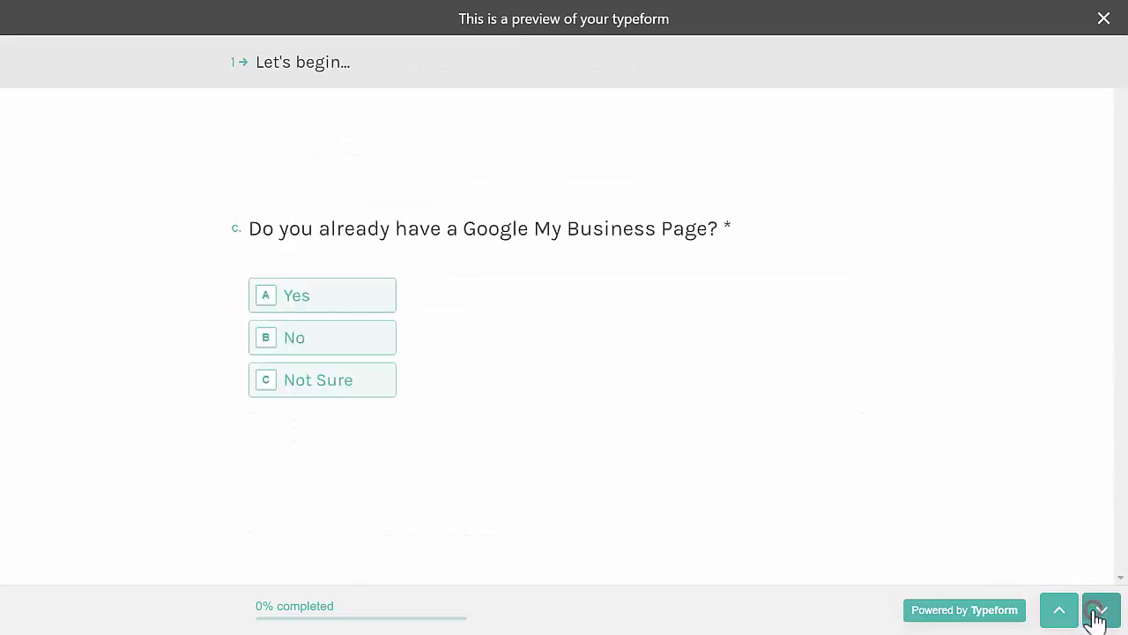
pyautogui.click(1095, 614)
pyautogui.click(1094, 614)
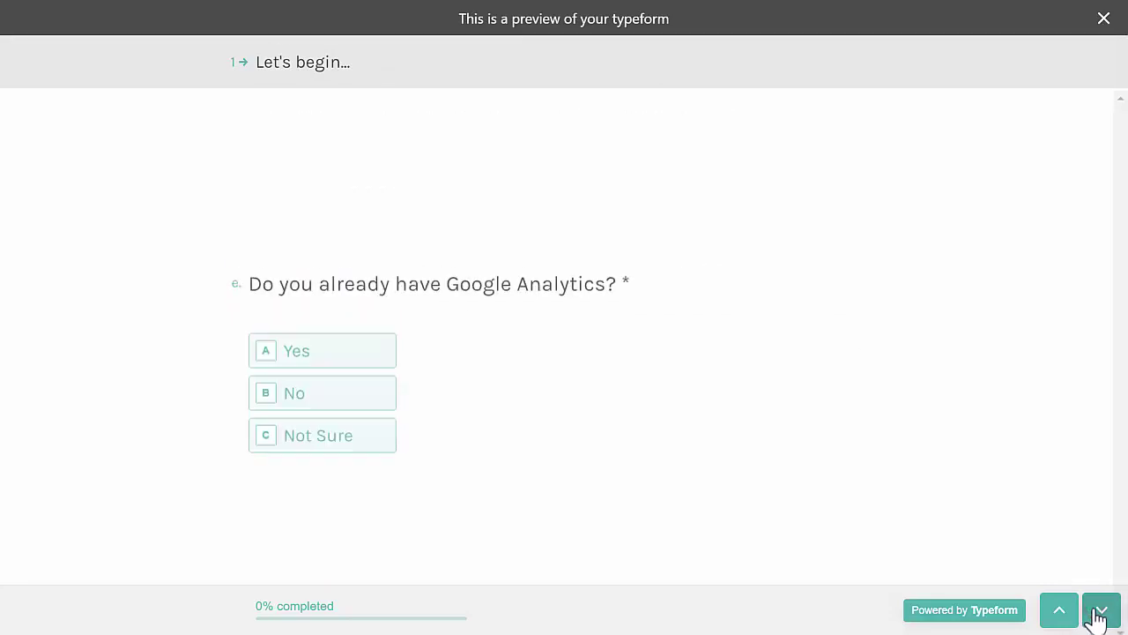